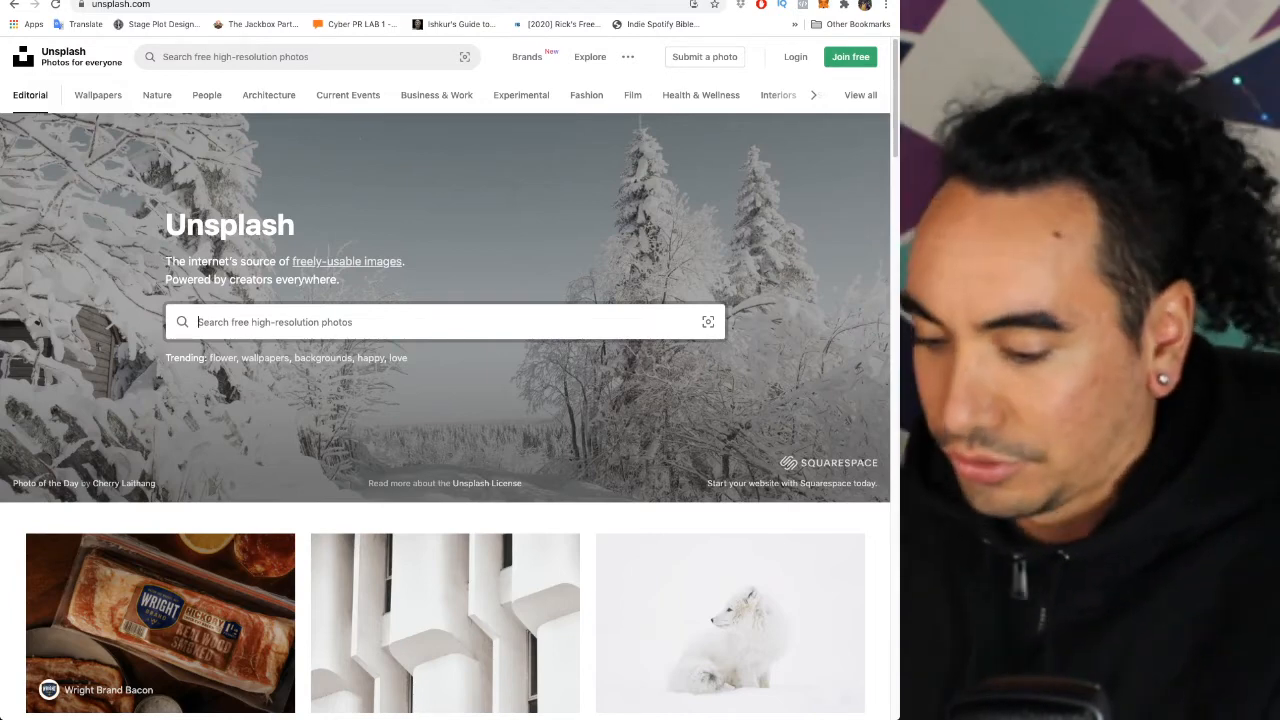
Search the free photo library for "skyscrapers"
type("sk")
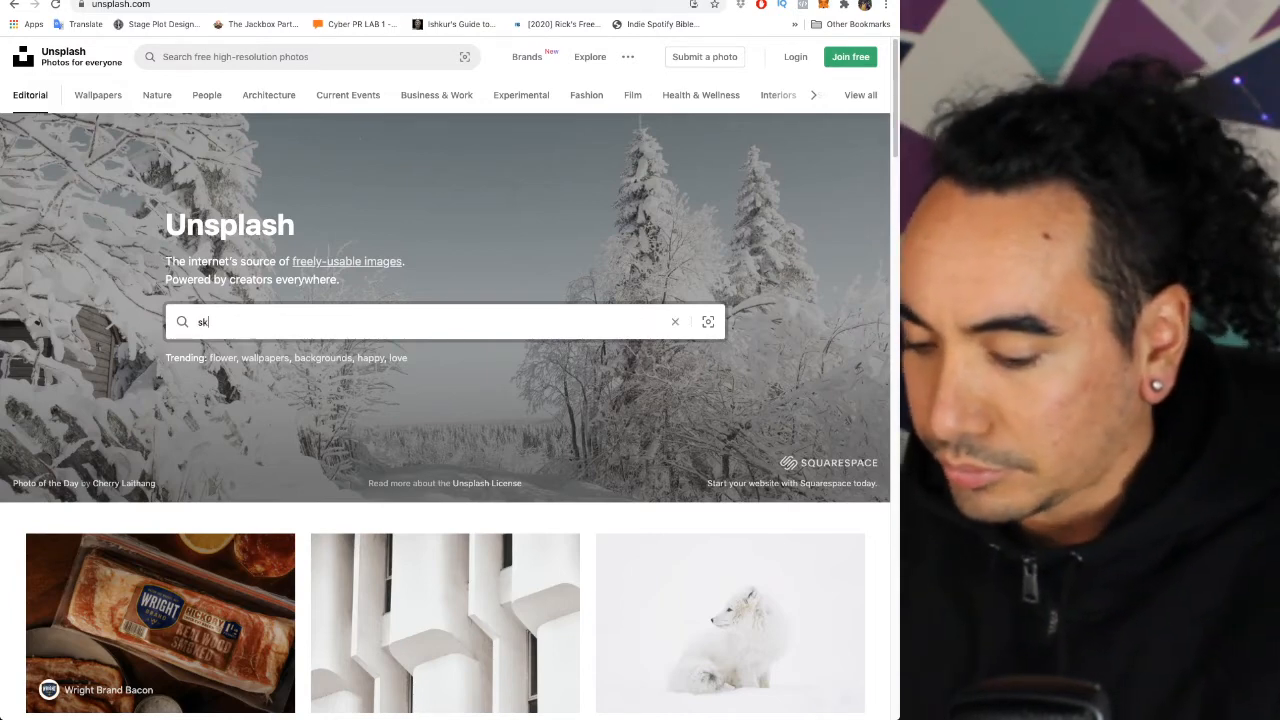
type("ys")
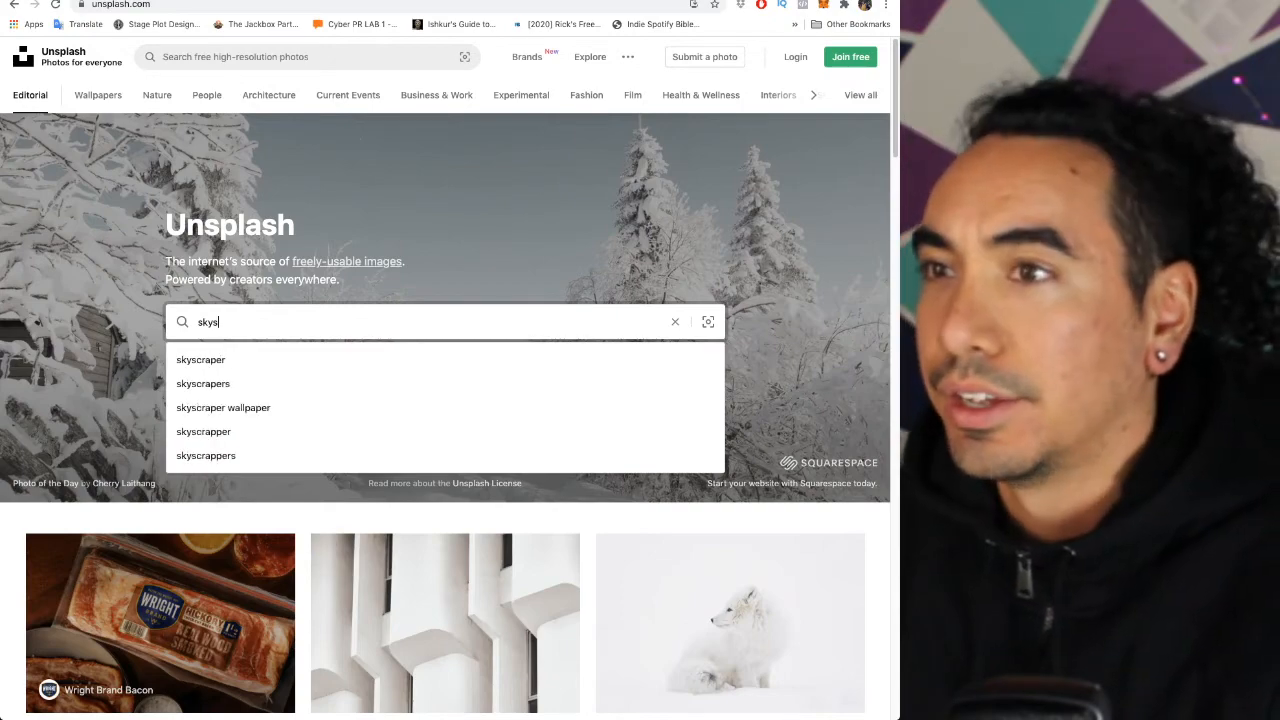
key("Down")
key("Down")
key("Return")
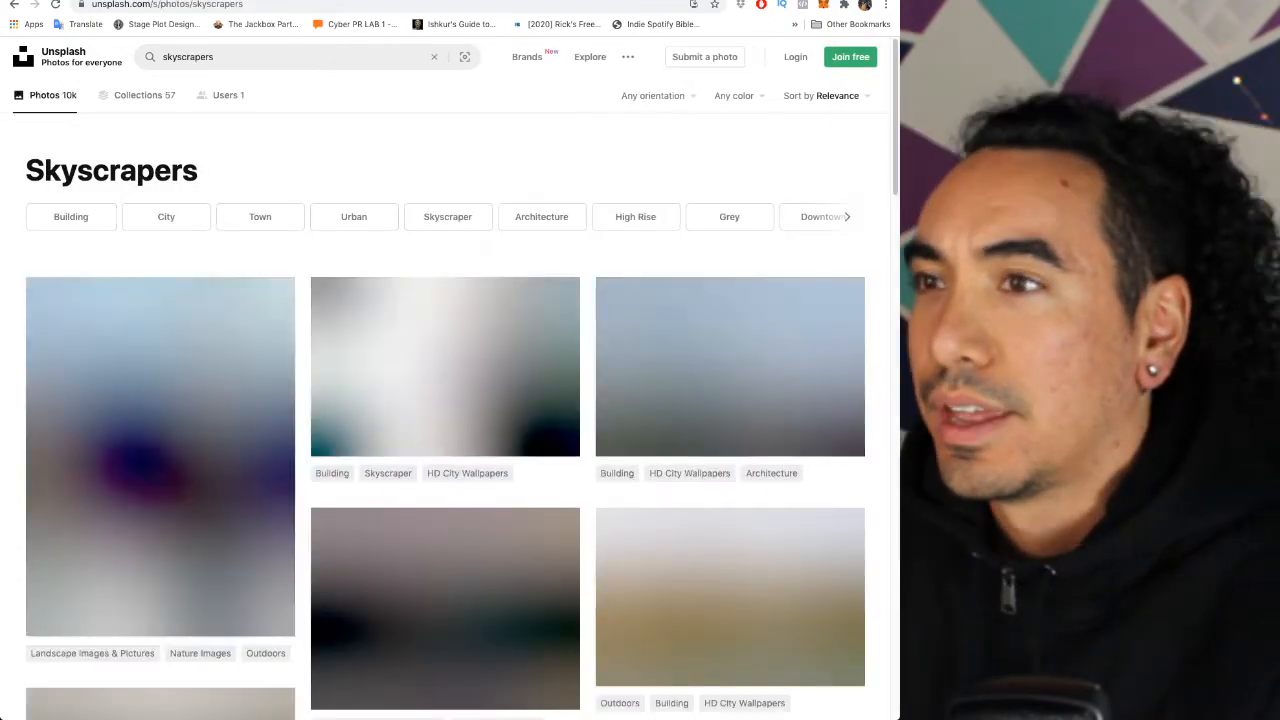
Download the New York skyline photo with the bridge railing in the foreground at Large size (2400x1600), and close its preview
scroll(551, 407, "down", 4)
scroll(445, 416, "down", 10)
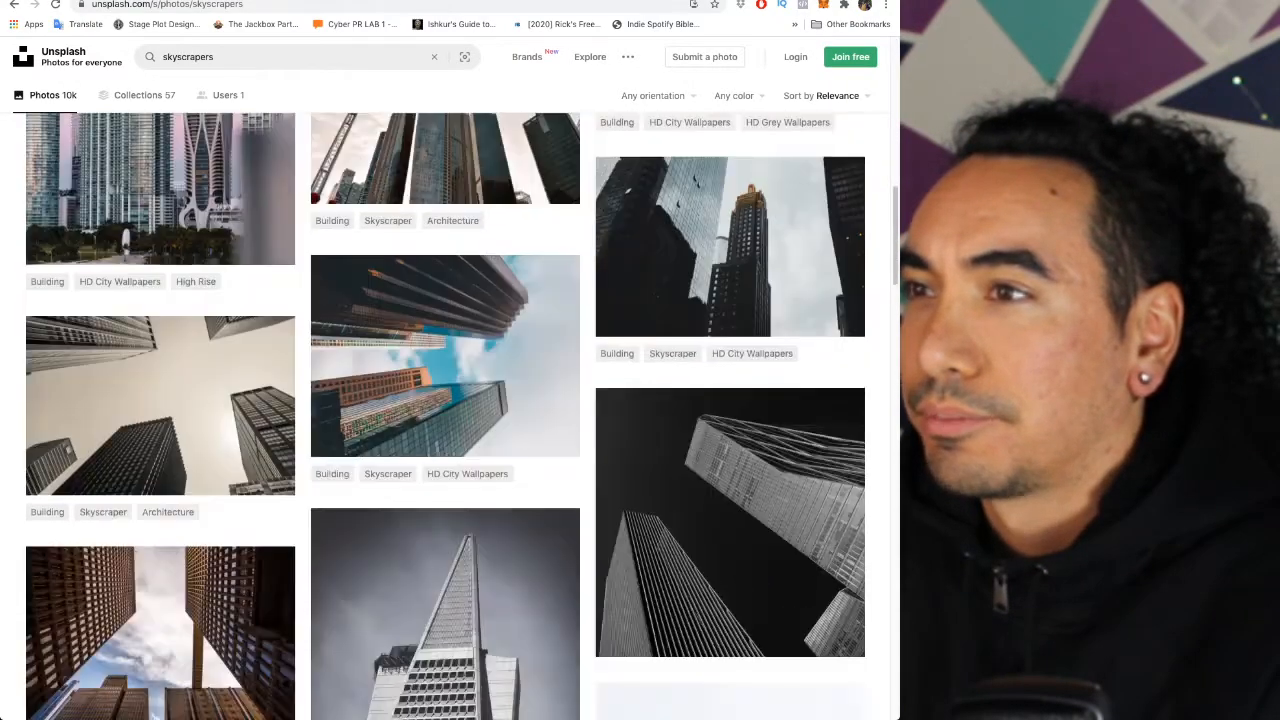
scroll(445, 416, "down", 4)
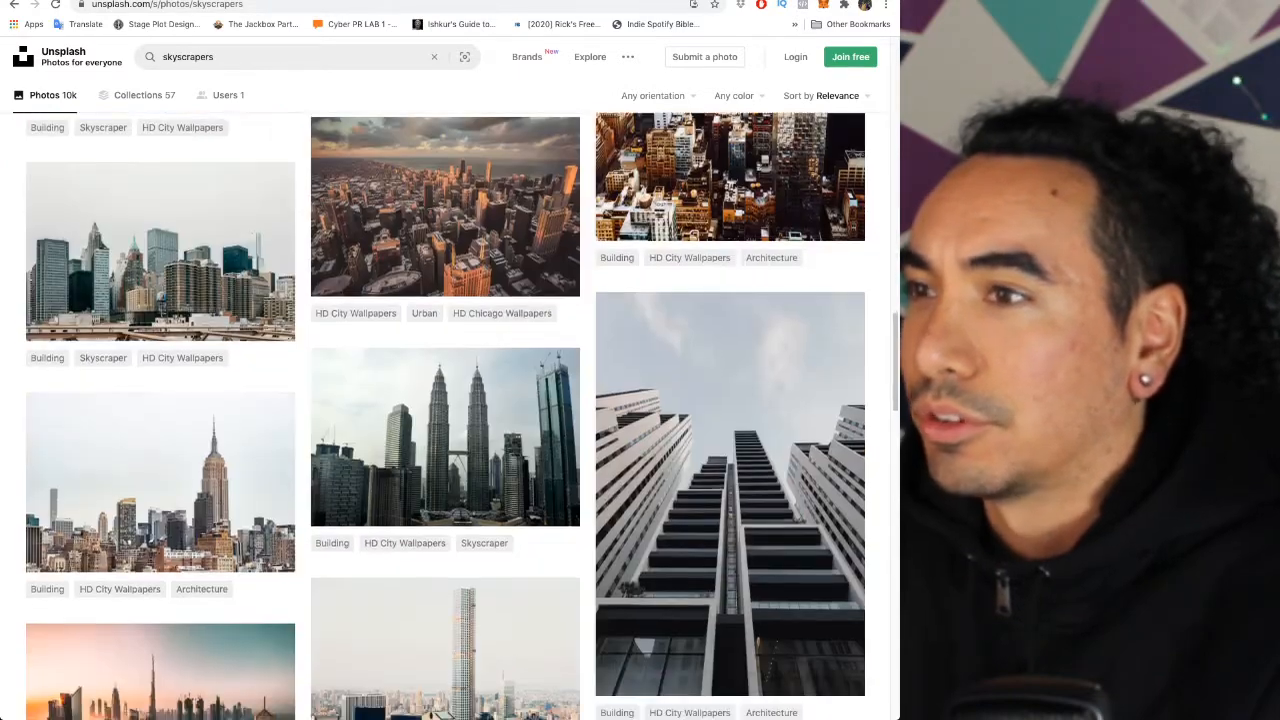
scroll(445, 416, "down", 4)
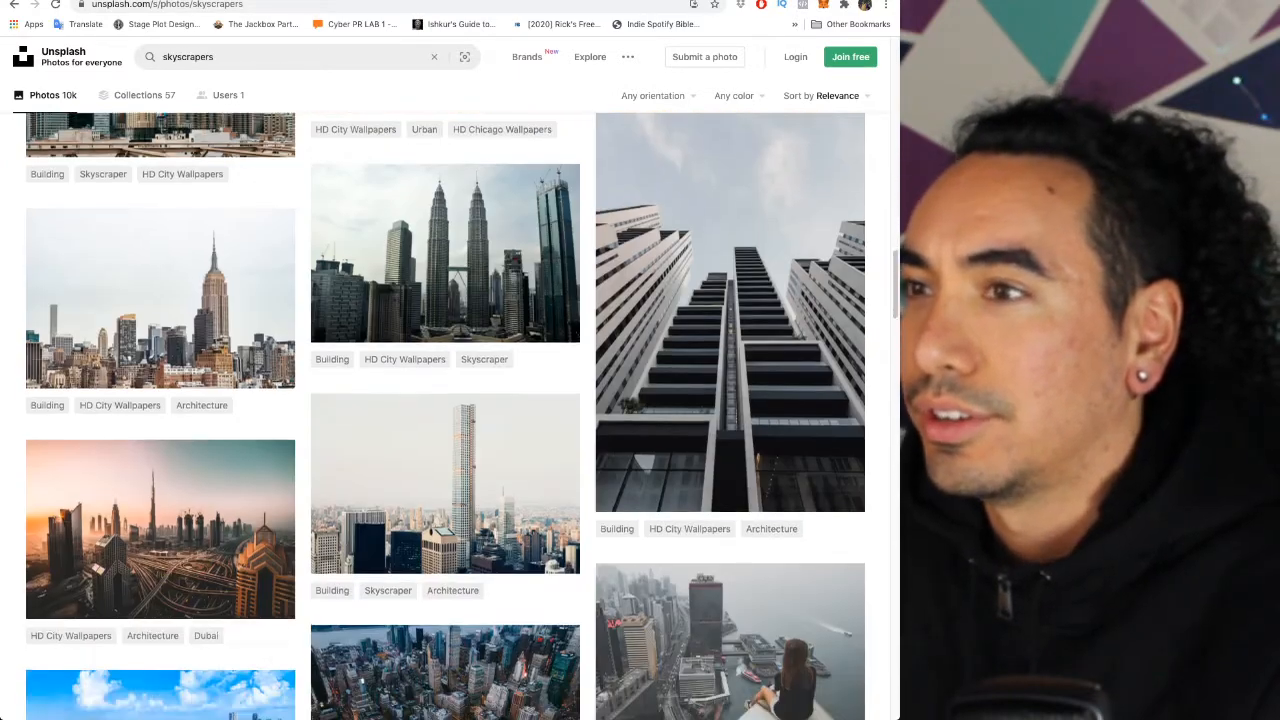
scroll(445, 420, "up", 4)
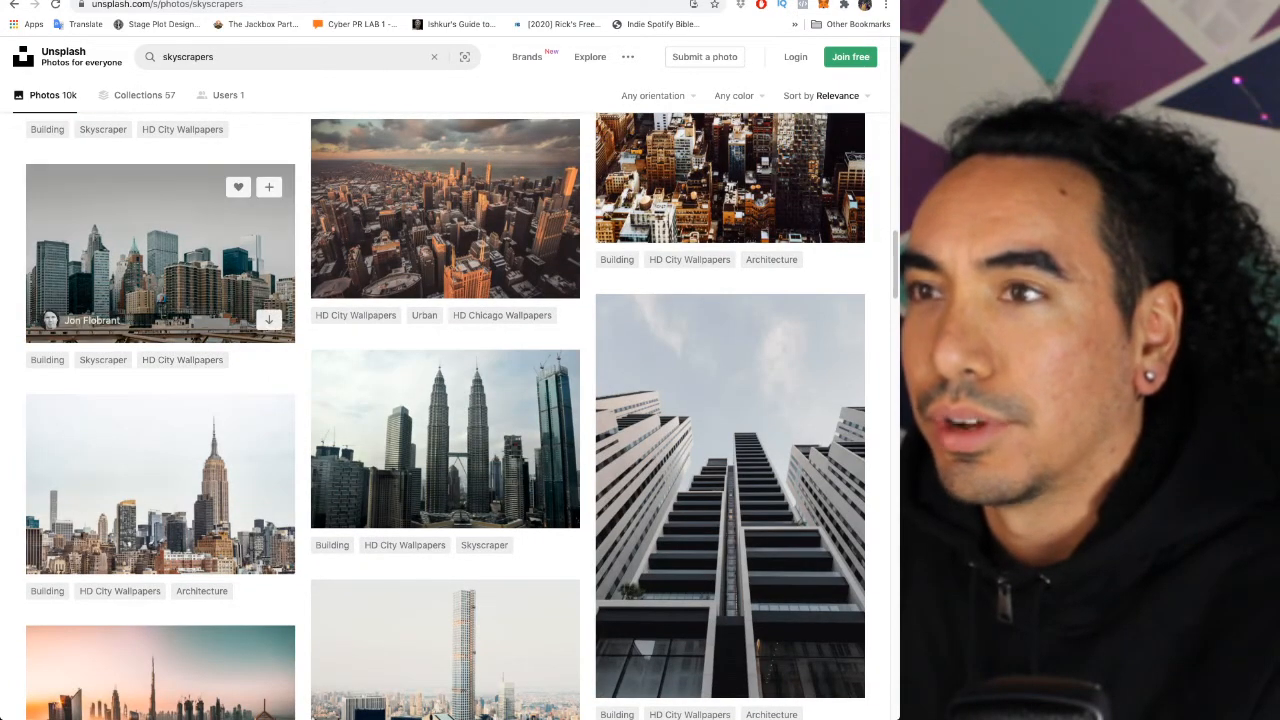
left_click(160, 253)
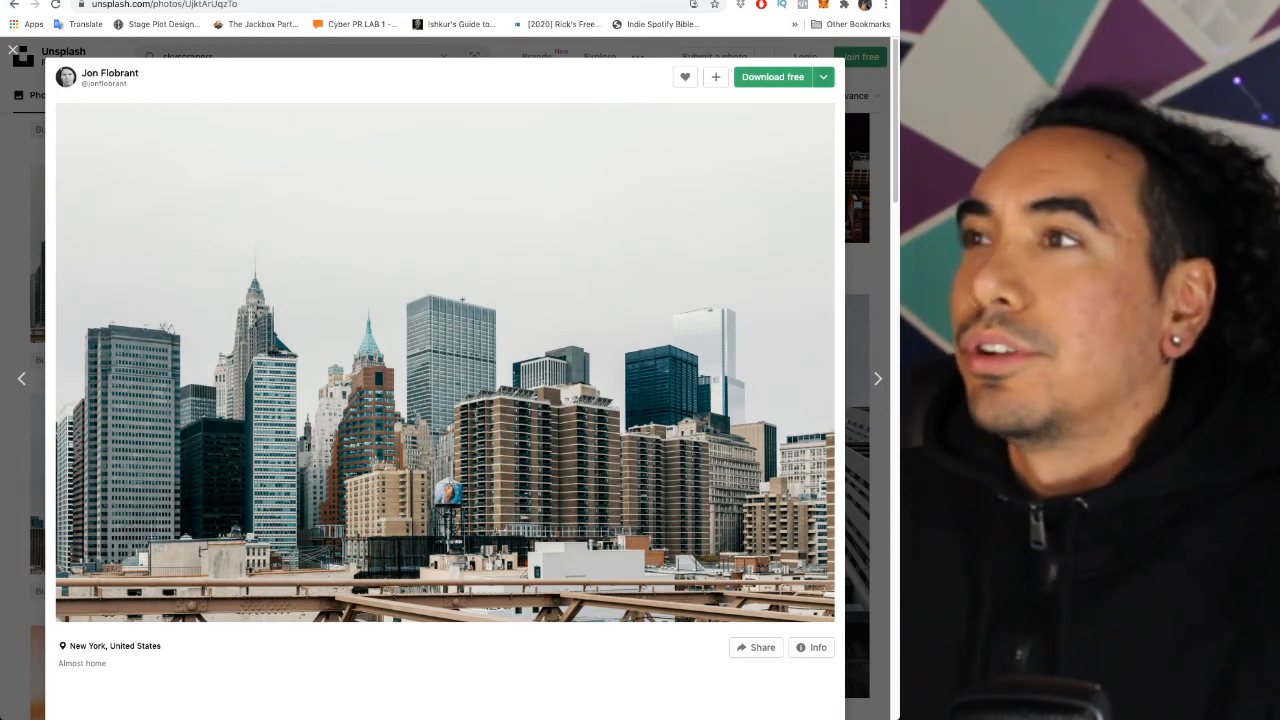
left_click(823, 77)
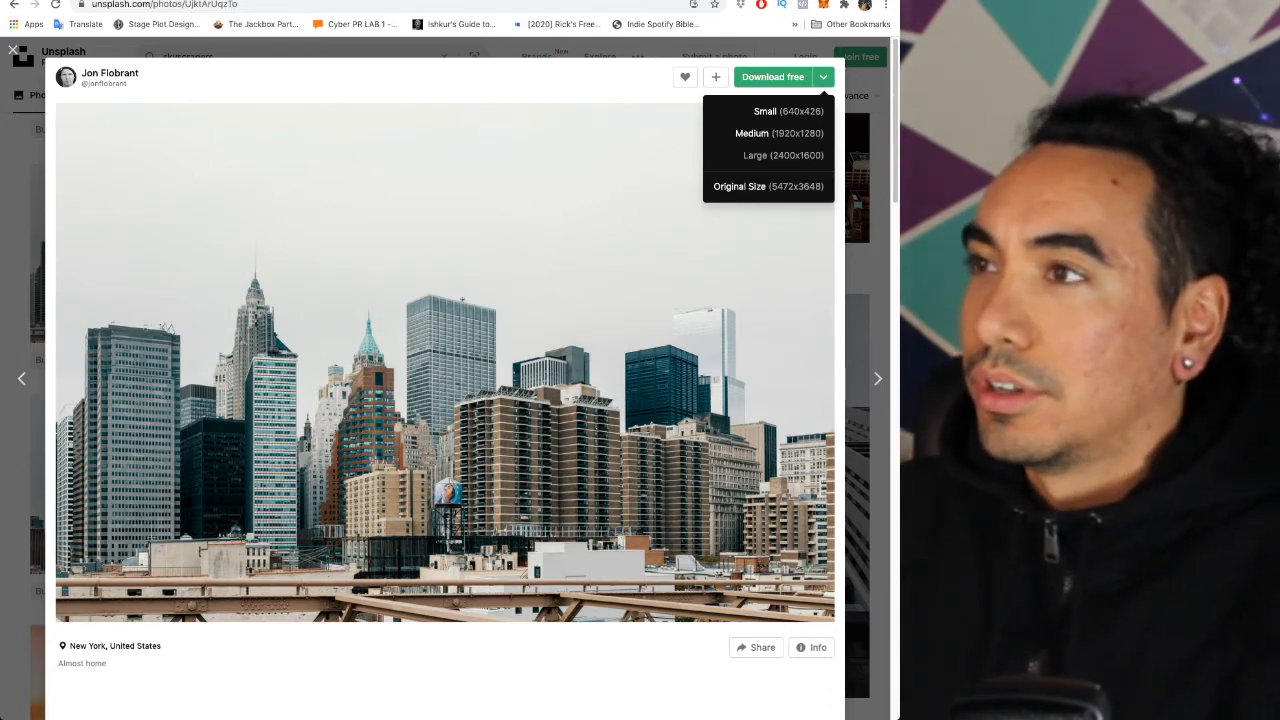
left_click(783, 155)
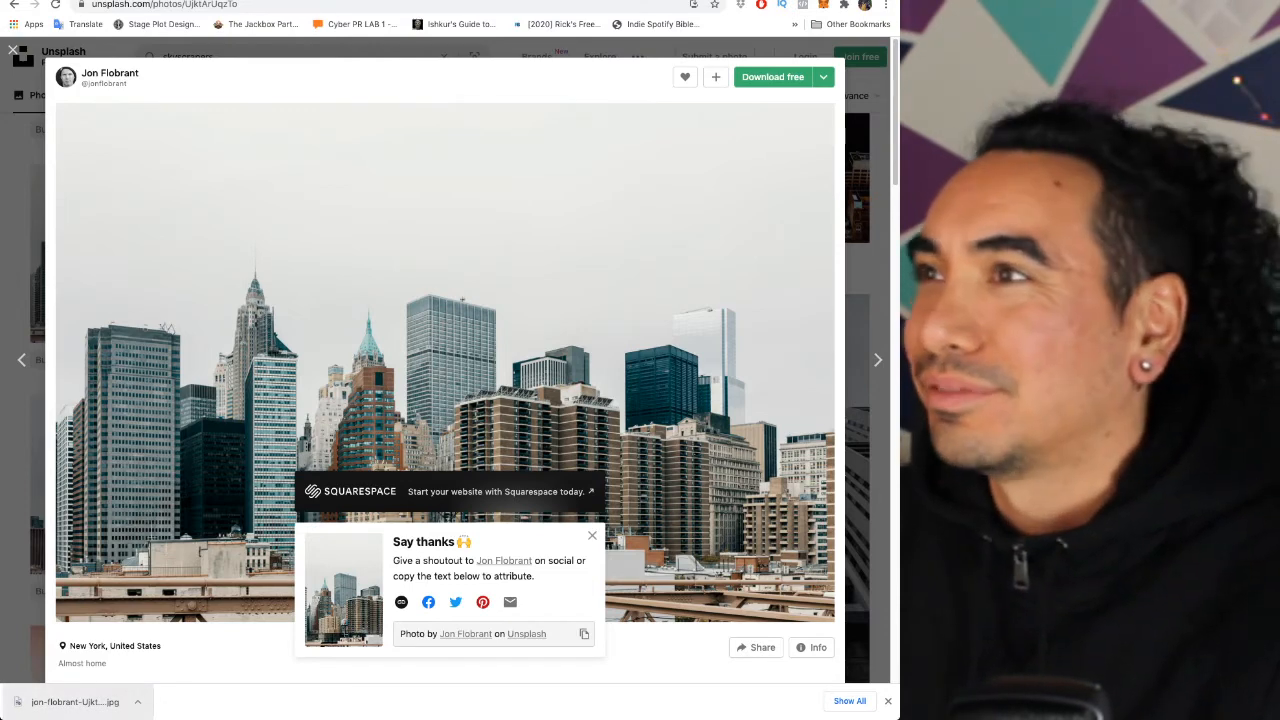
key("Escape")
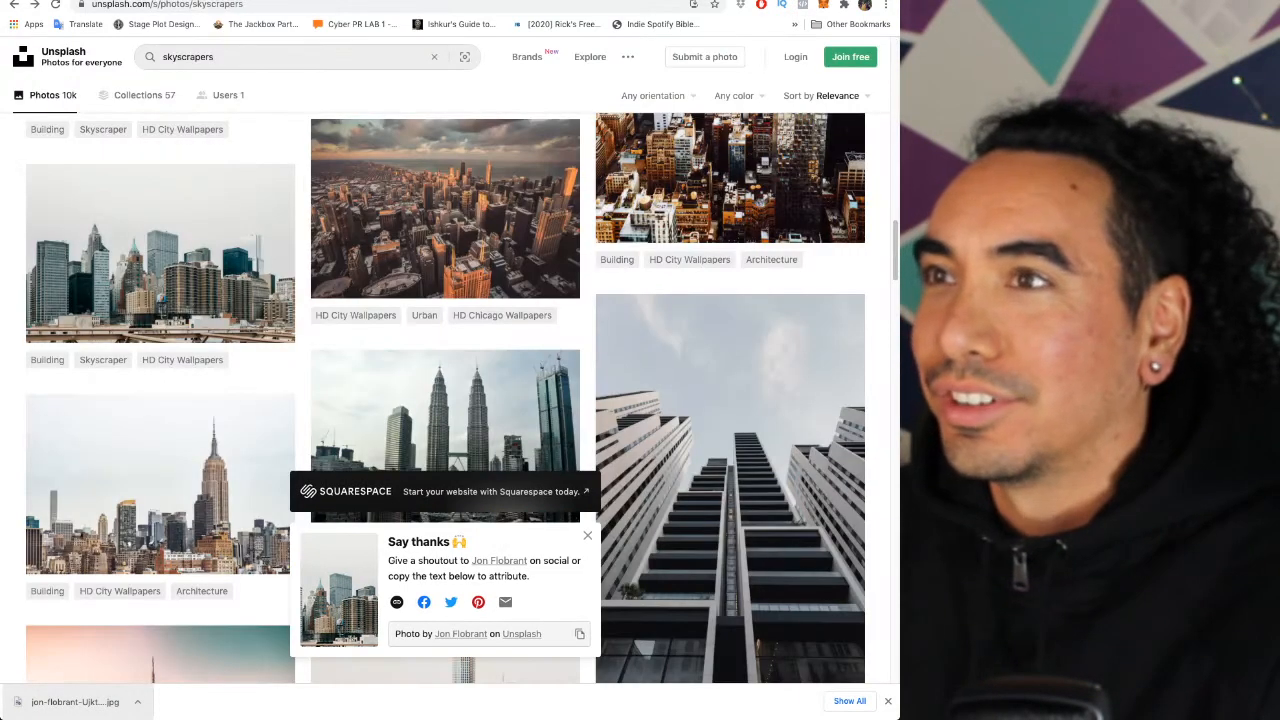
Replace the photo search term with "constellations" and run the search
scroll(445, 210, "up", 5)
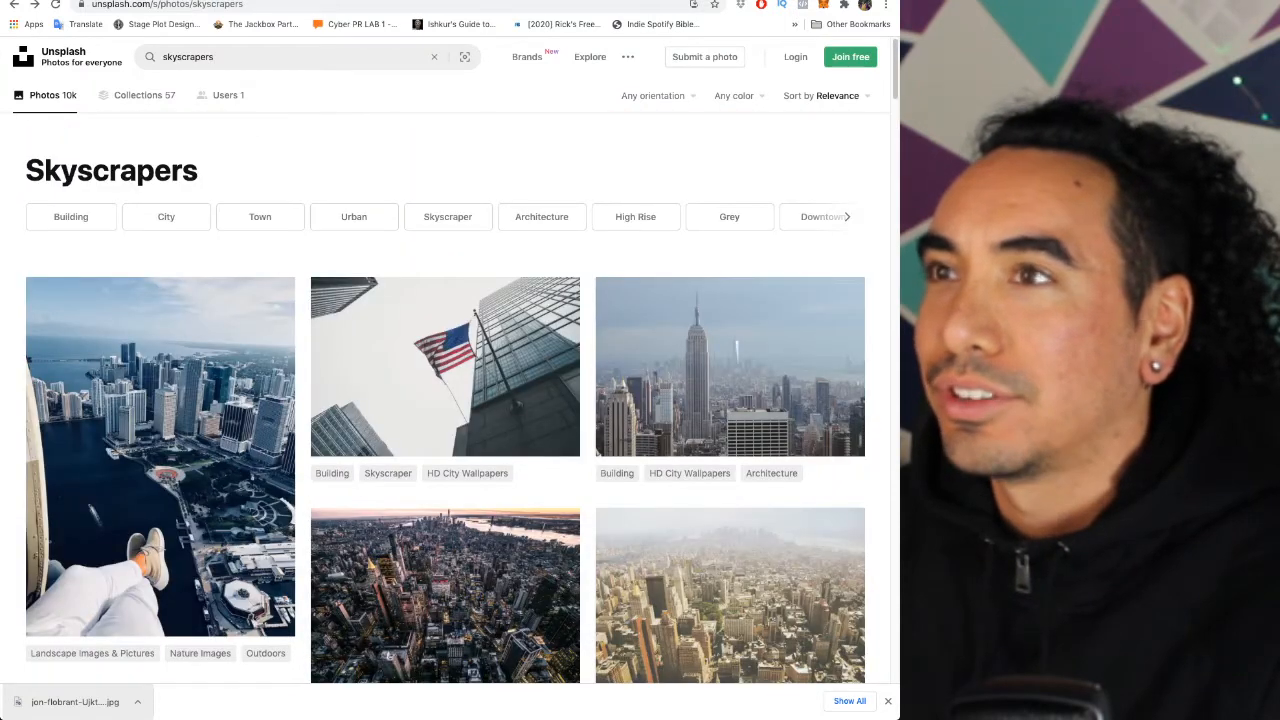
left_click(214, 57)
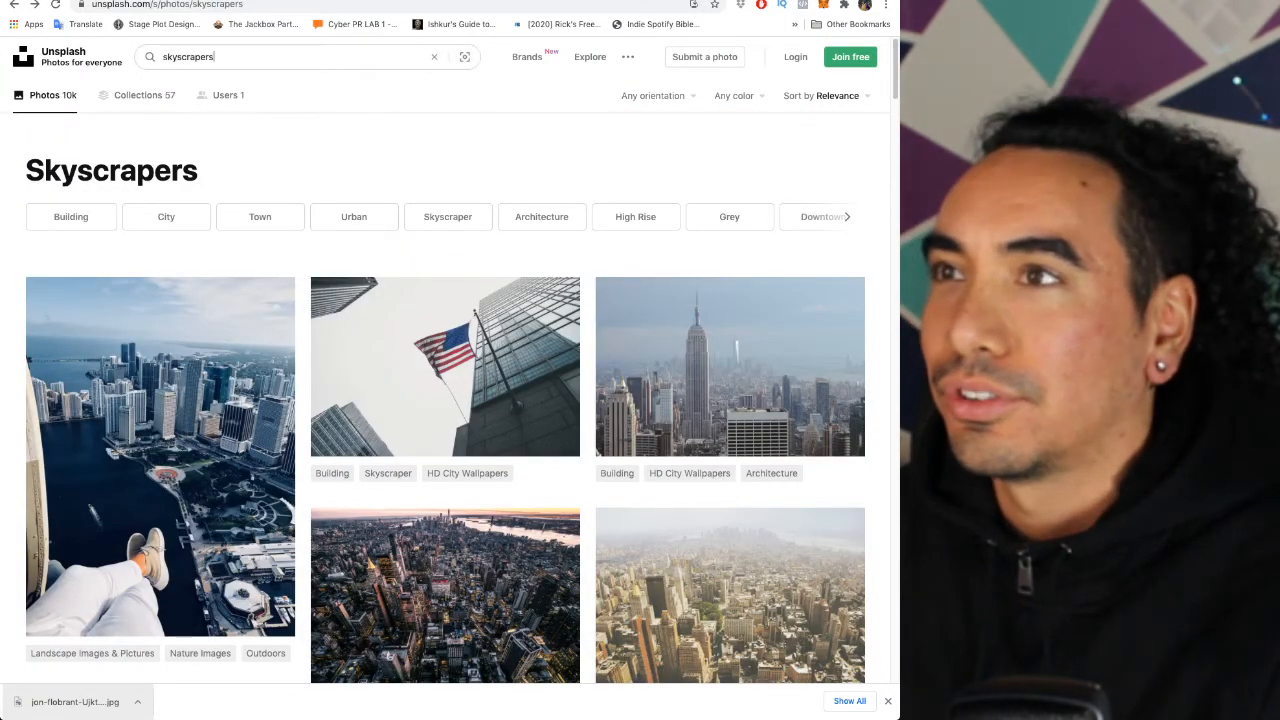
key("super+BackSpace")
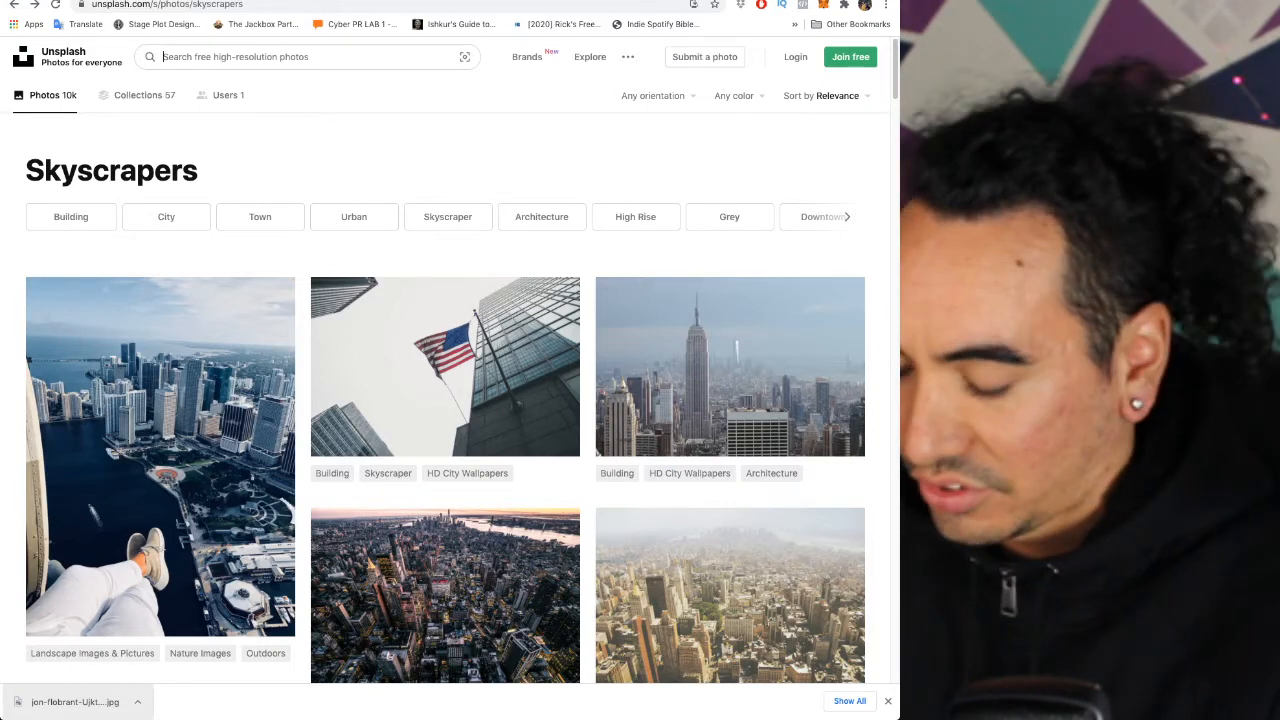
type("constellati")
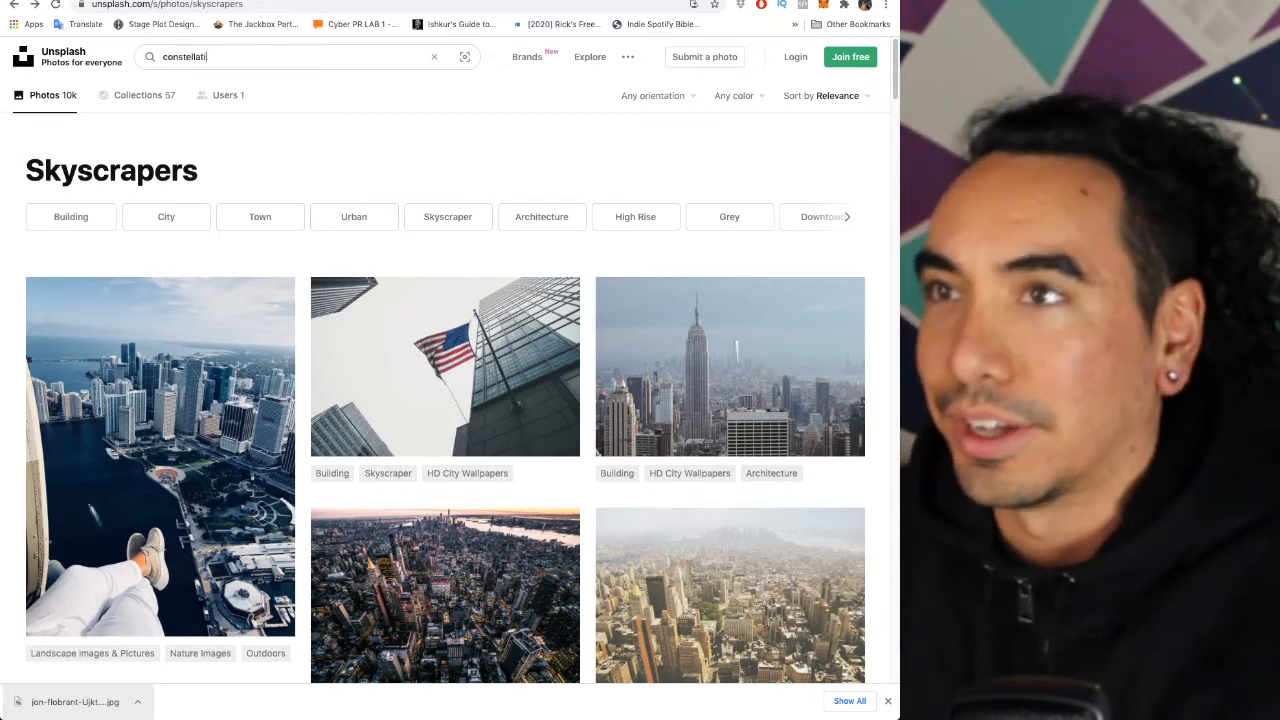
type("ons")
key("Return")
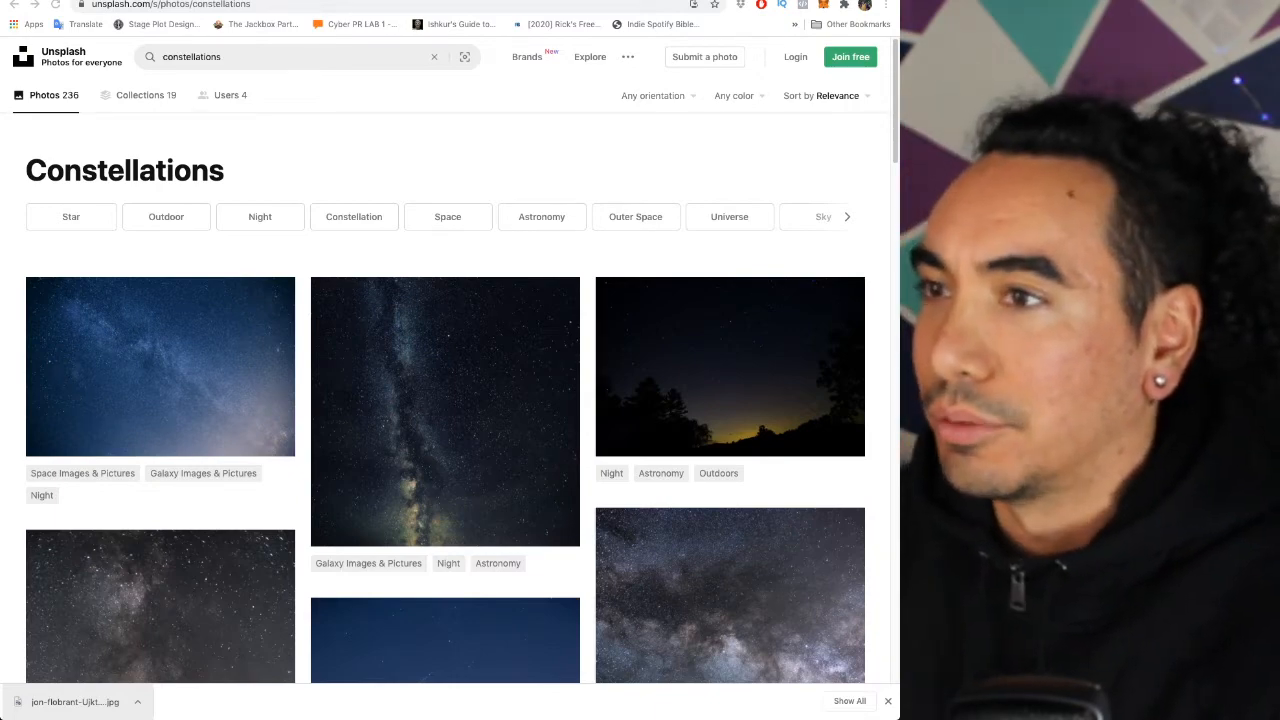
Look through the constellations results for a starry-sky photo to use as an image source
scroll(445, 400, "down", 5)
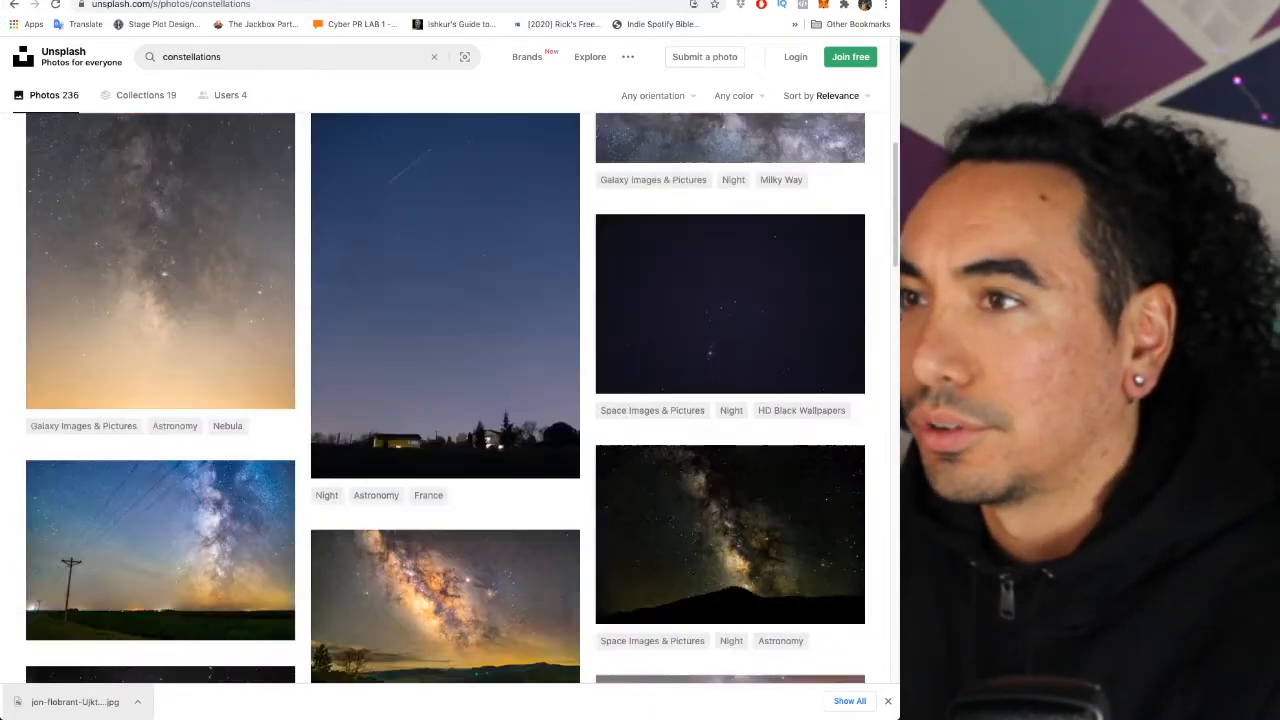
scroll(445, 400, "down", 15)
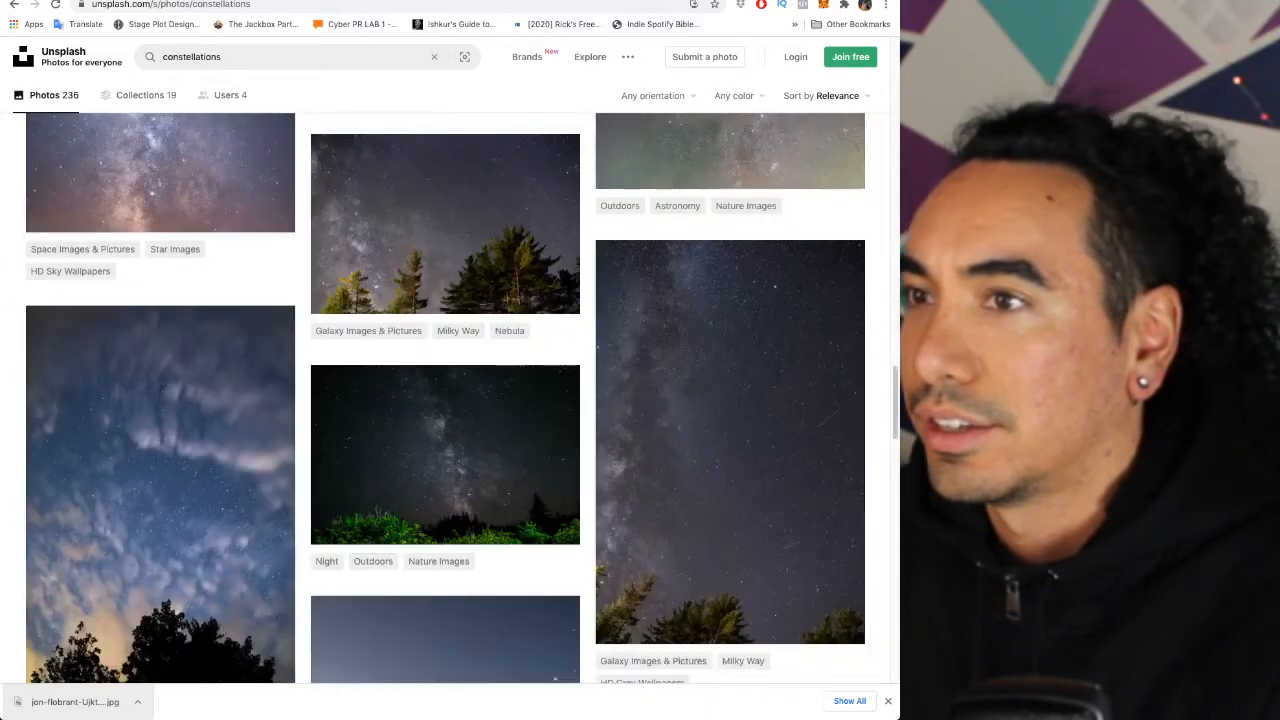
scroll(445, 400, "down", 15)
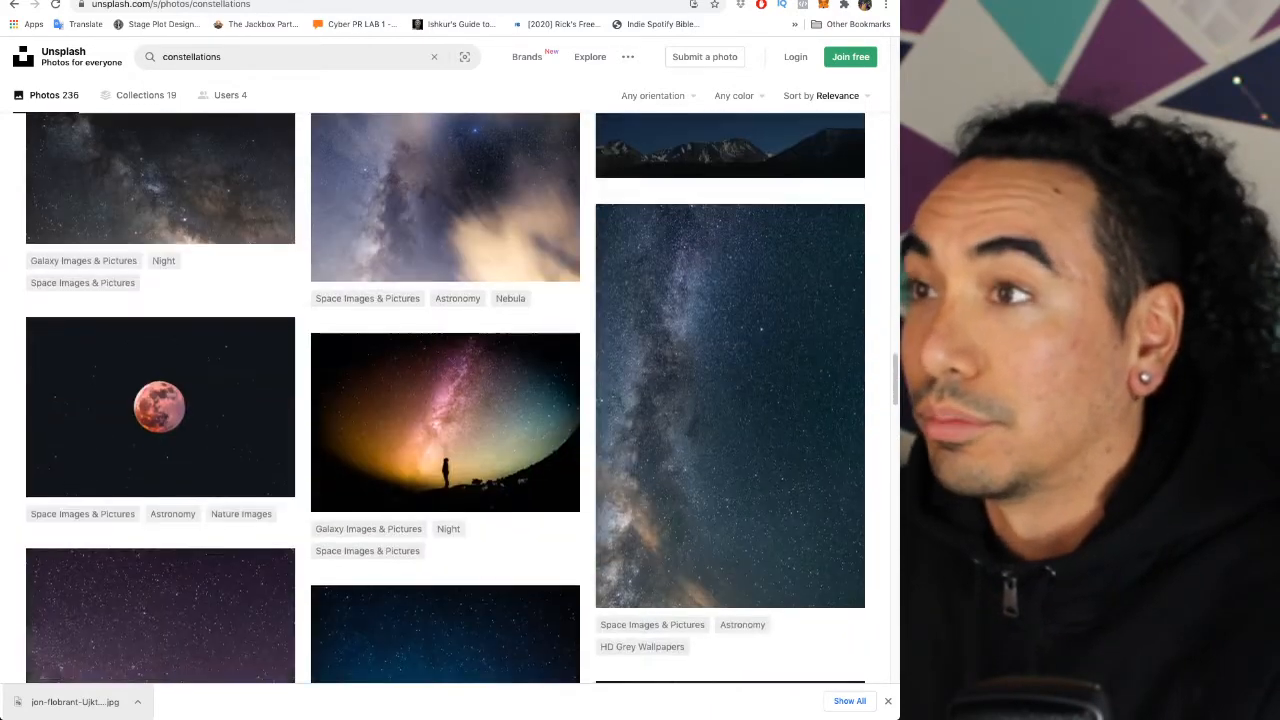
scroll(730, 450, "up", 1)
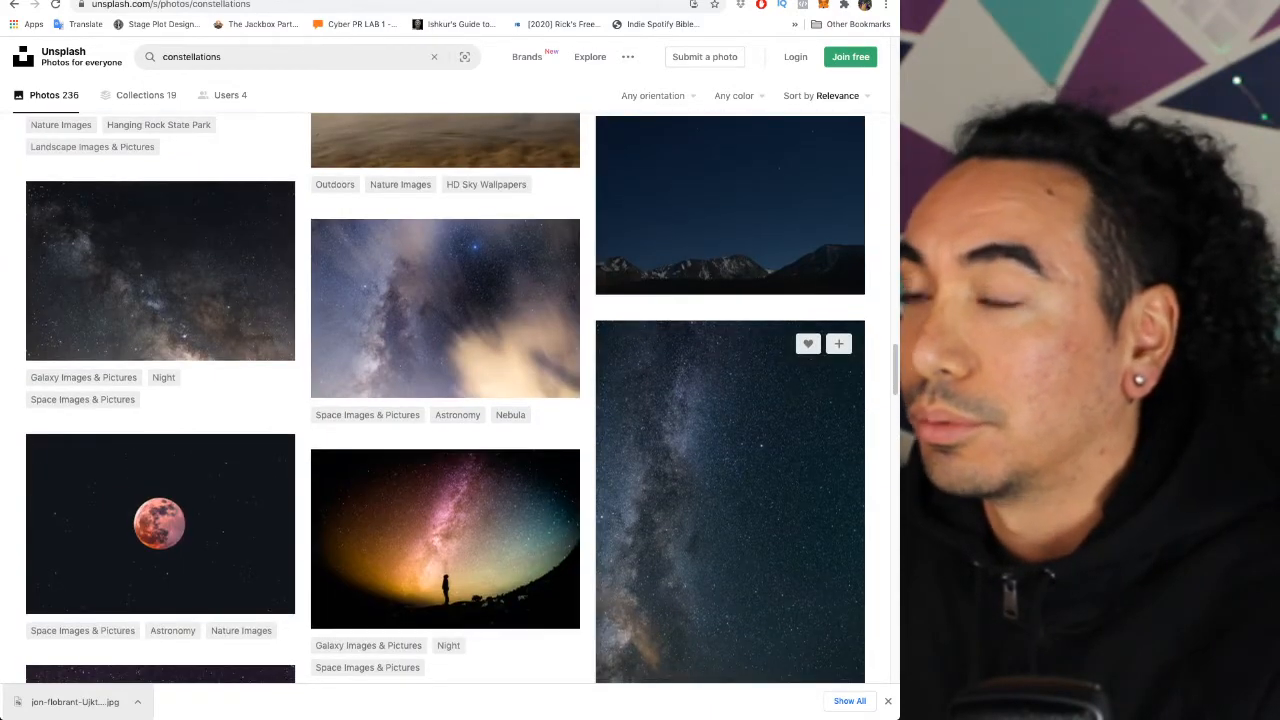
scroll(730, 450, "down", 1)
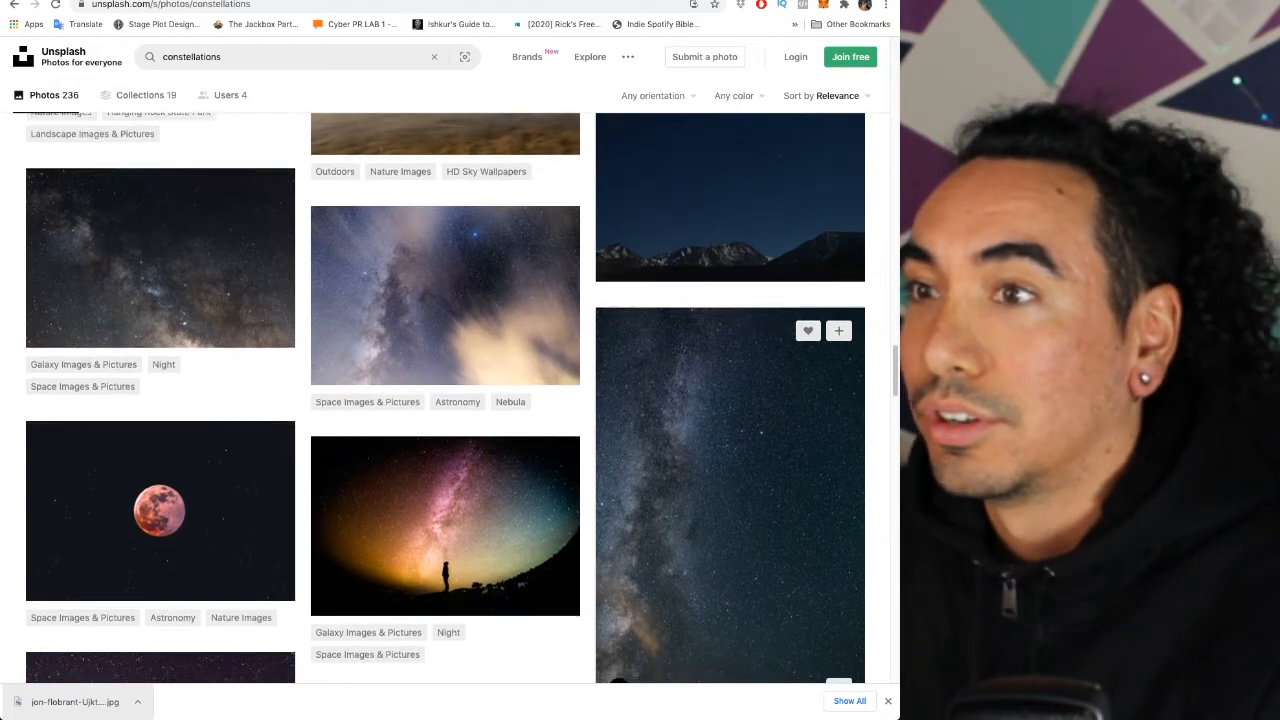
scroll(730, 450, "down", 8)
scroll(836, 370, "down", 4)
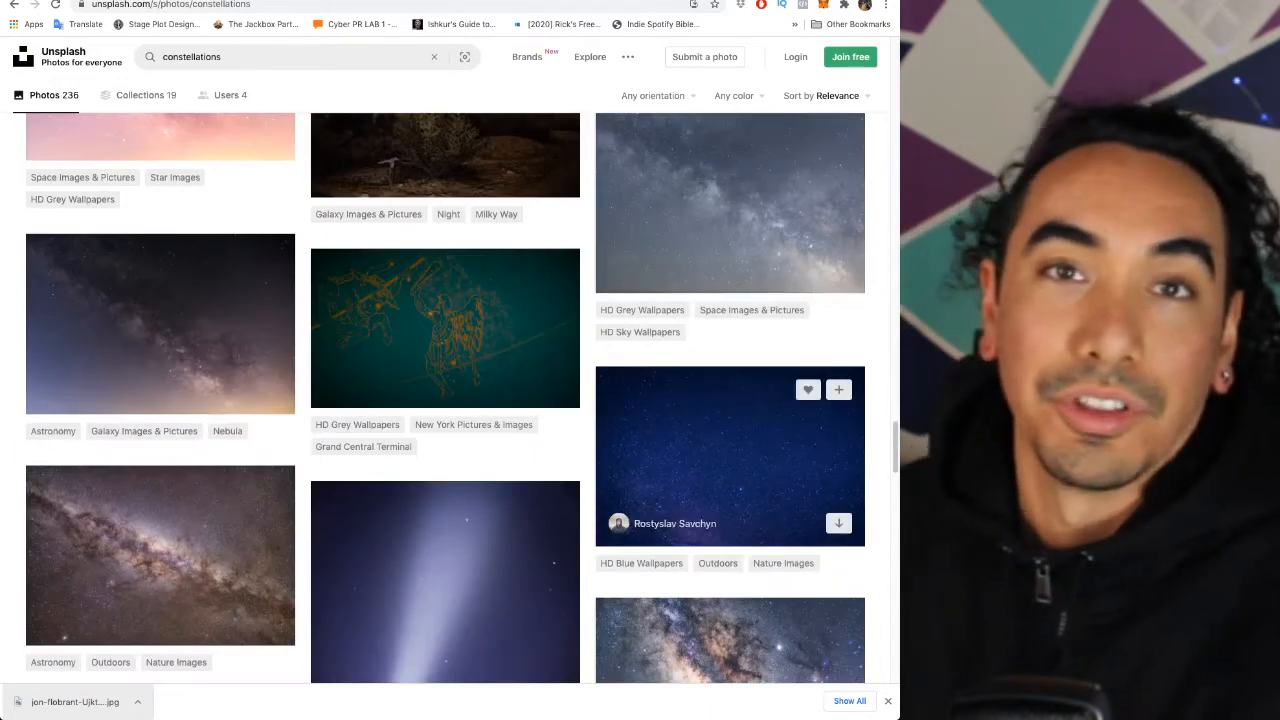
scroll(836, 368, "up", 3)
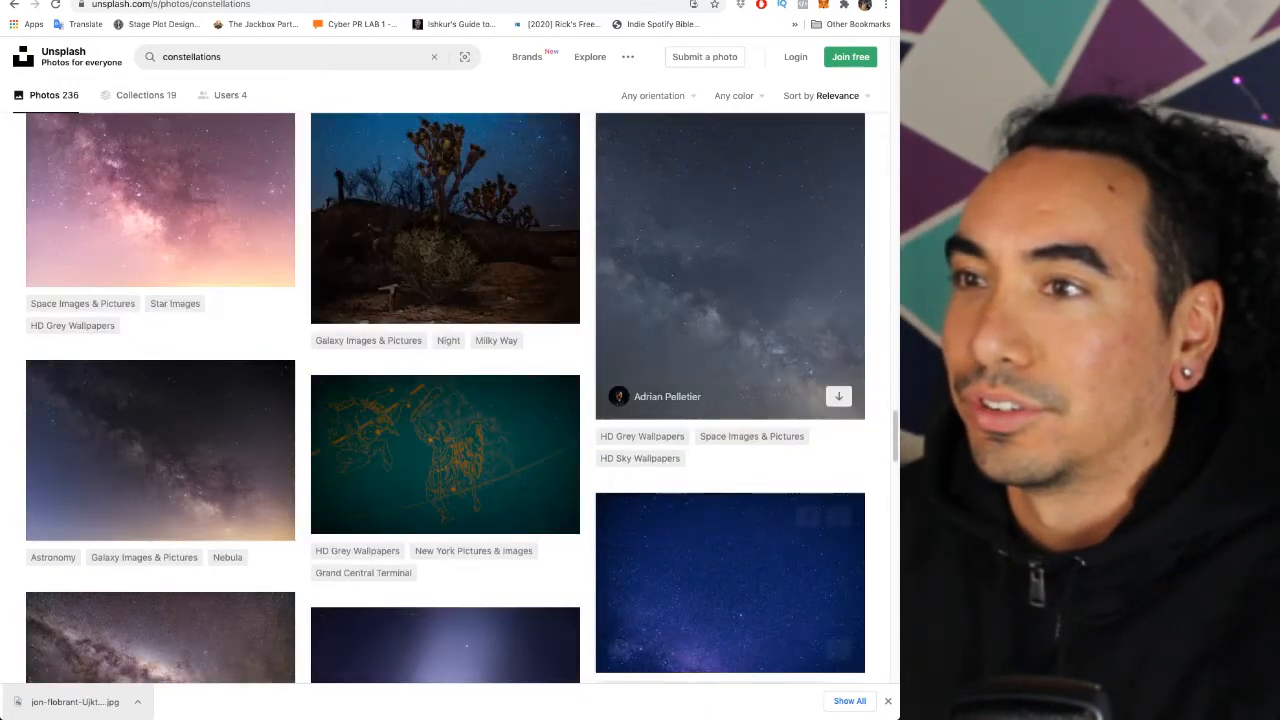
scroll(836, 373, "up", 1)
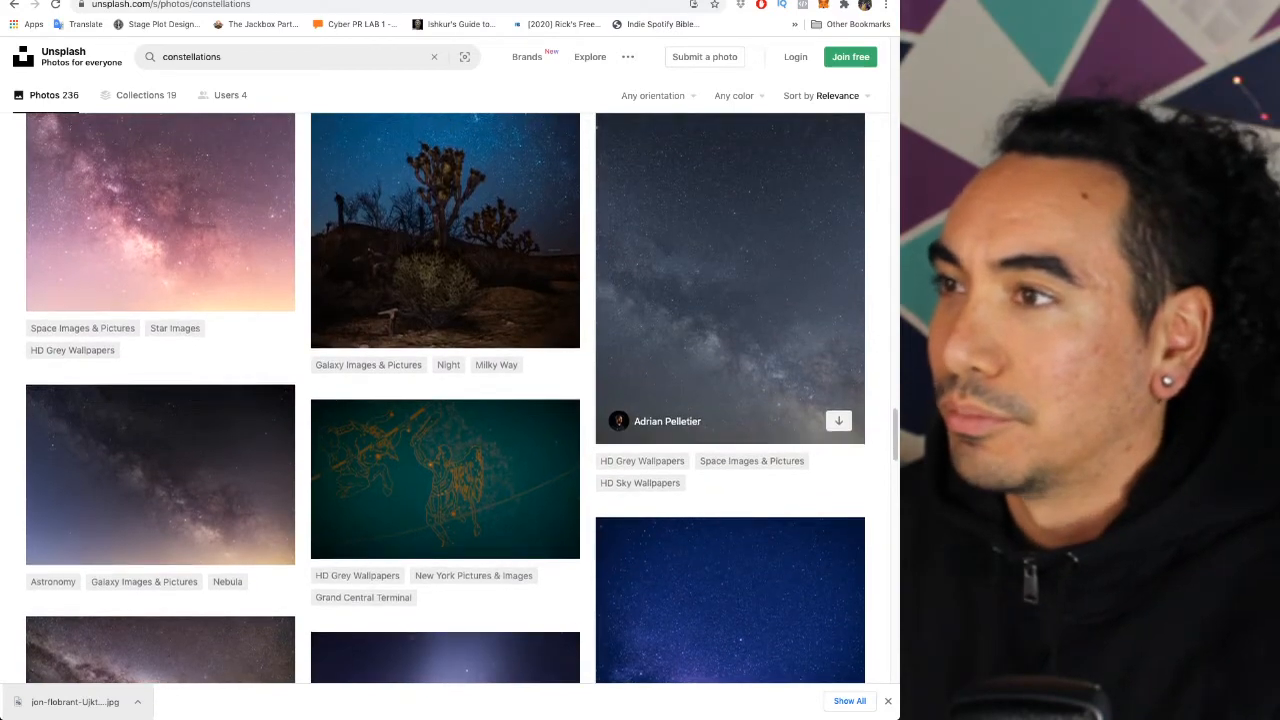
scroll(836, 395, "down", 5)
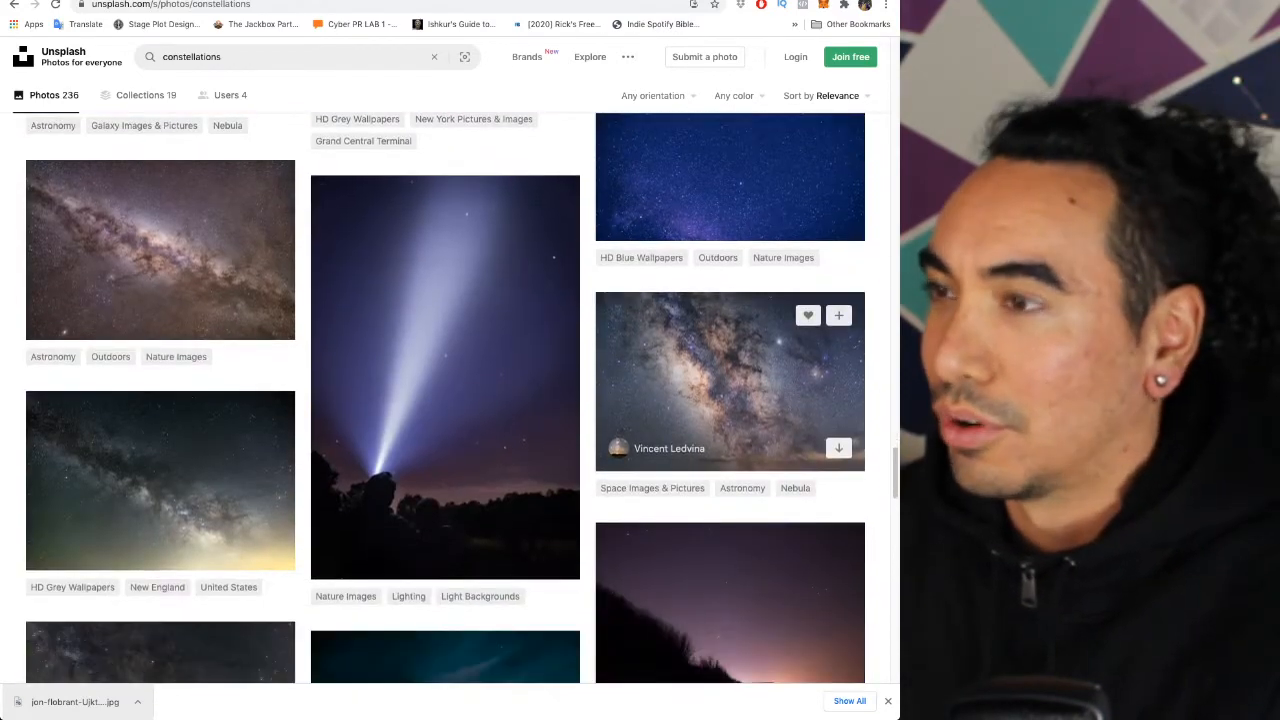
scroll(836, 430, "up", 1)
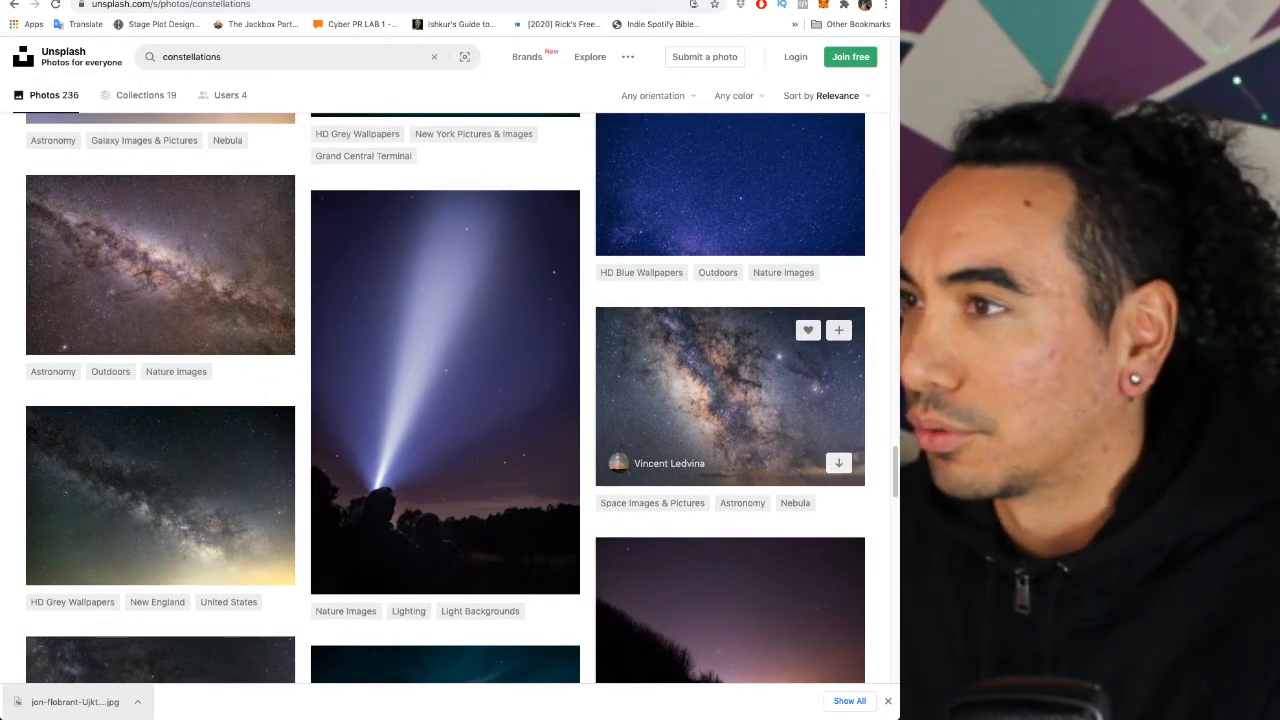
Download the Milky Way photo taken in Gunnison, Colorado at Large size (2400x1600), and close its preview
left_click(836, 437)
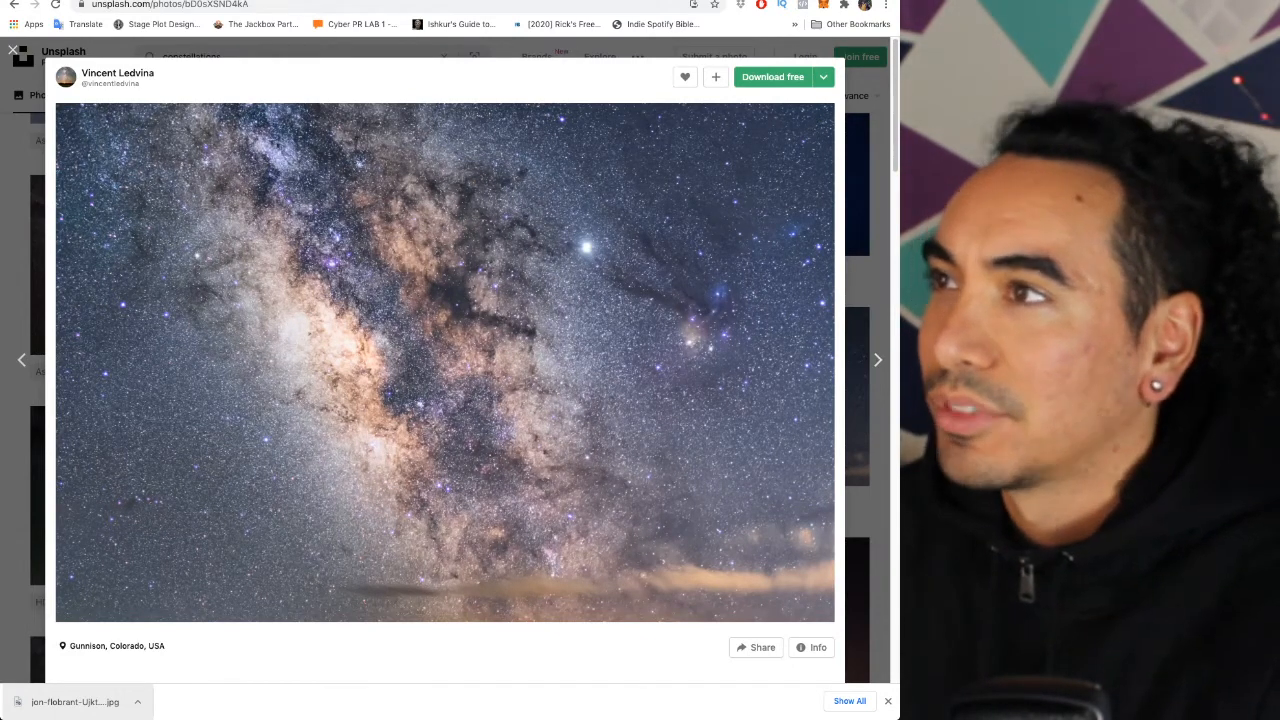
left_click(823, 77)
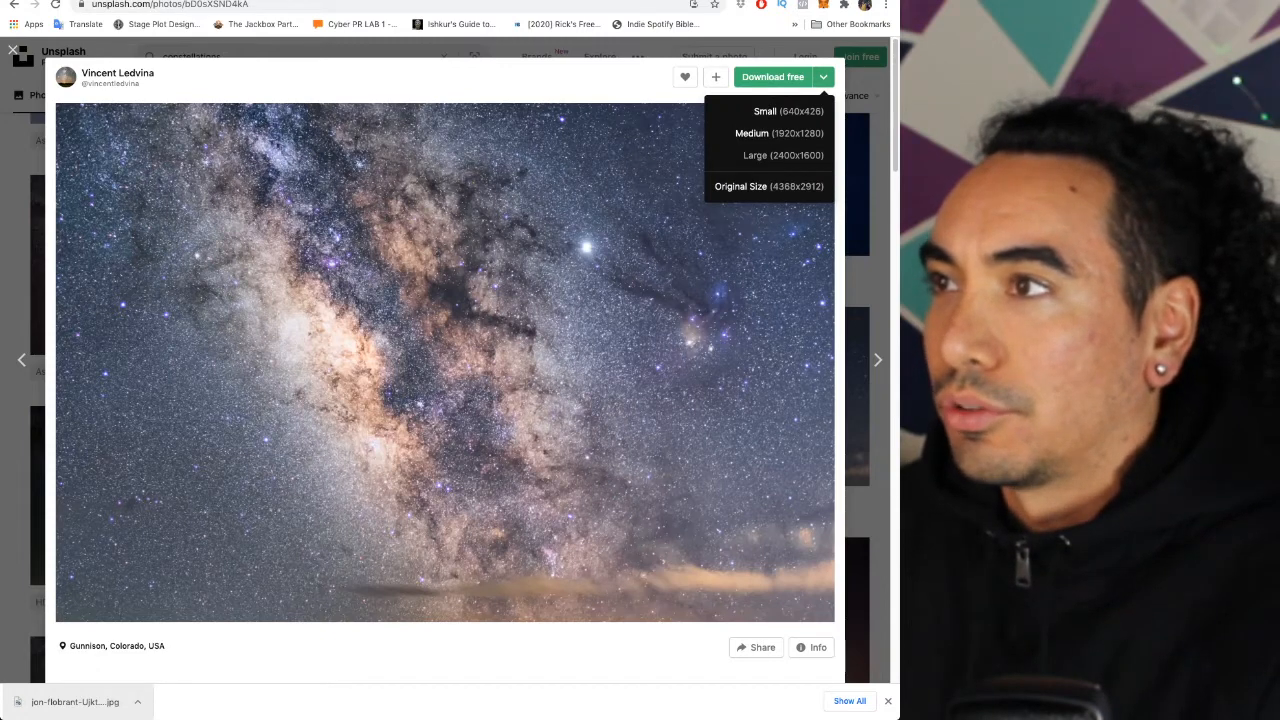
left_click(783, 155)
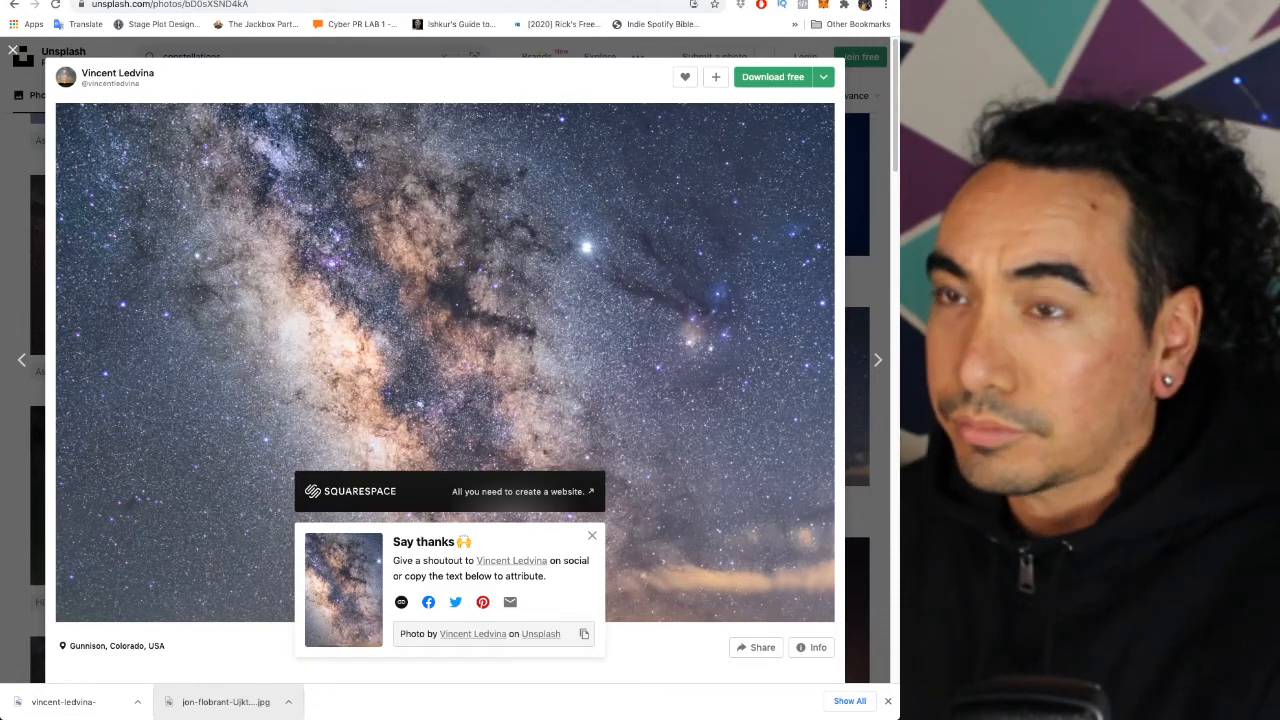
key("Escape")
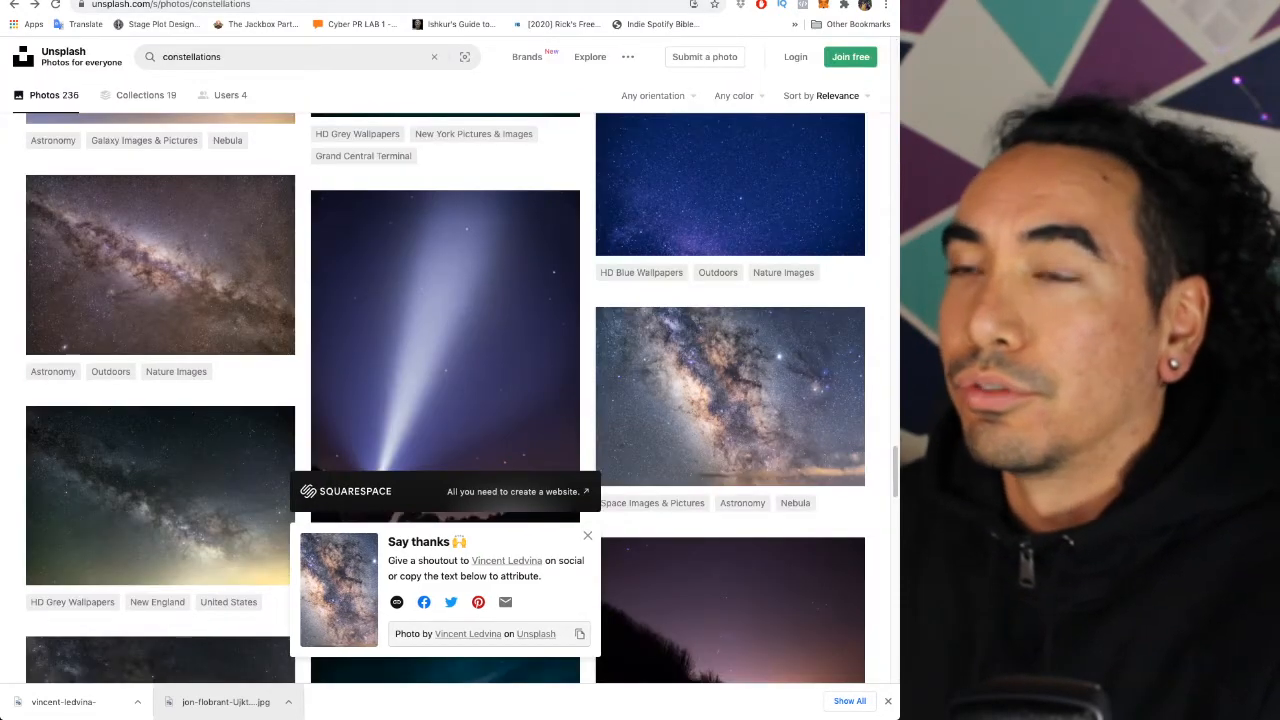
Switch to Canva, start a new design, search the design types for "facebook" and look through the Facebook format sizes
key("ctrl+Tab")
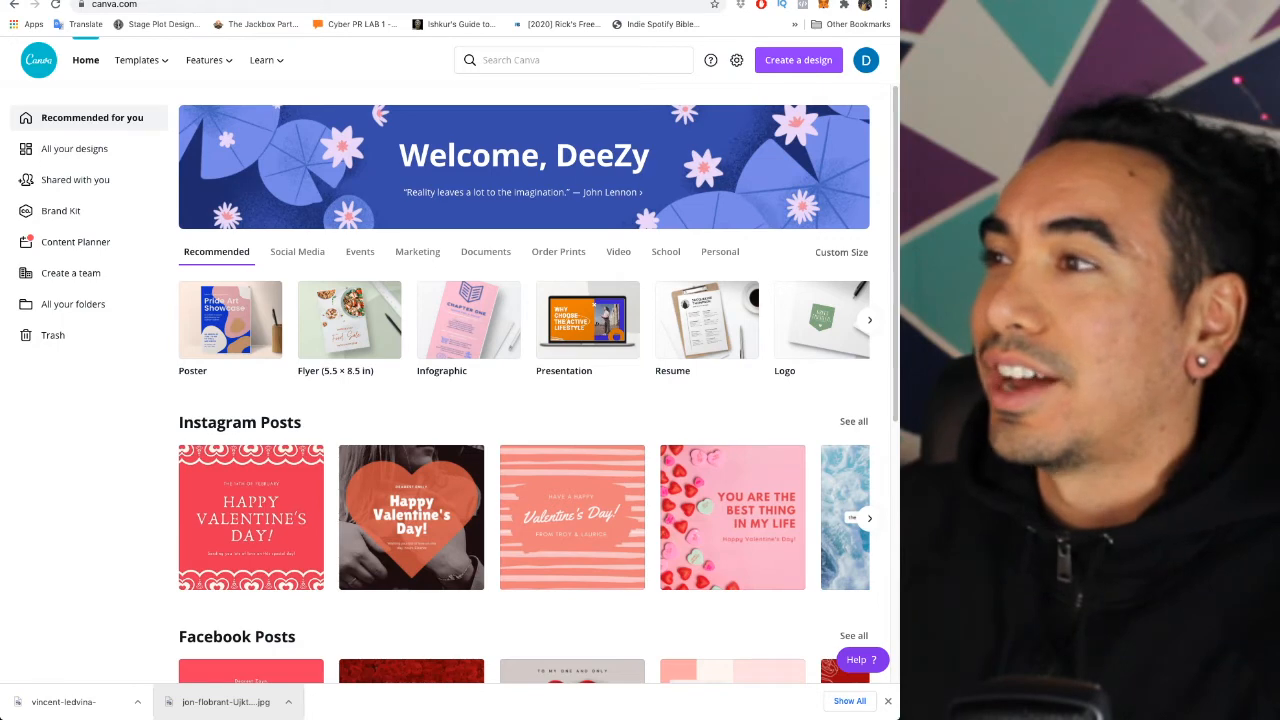
left_click(798, 60)
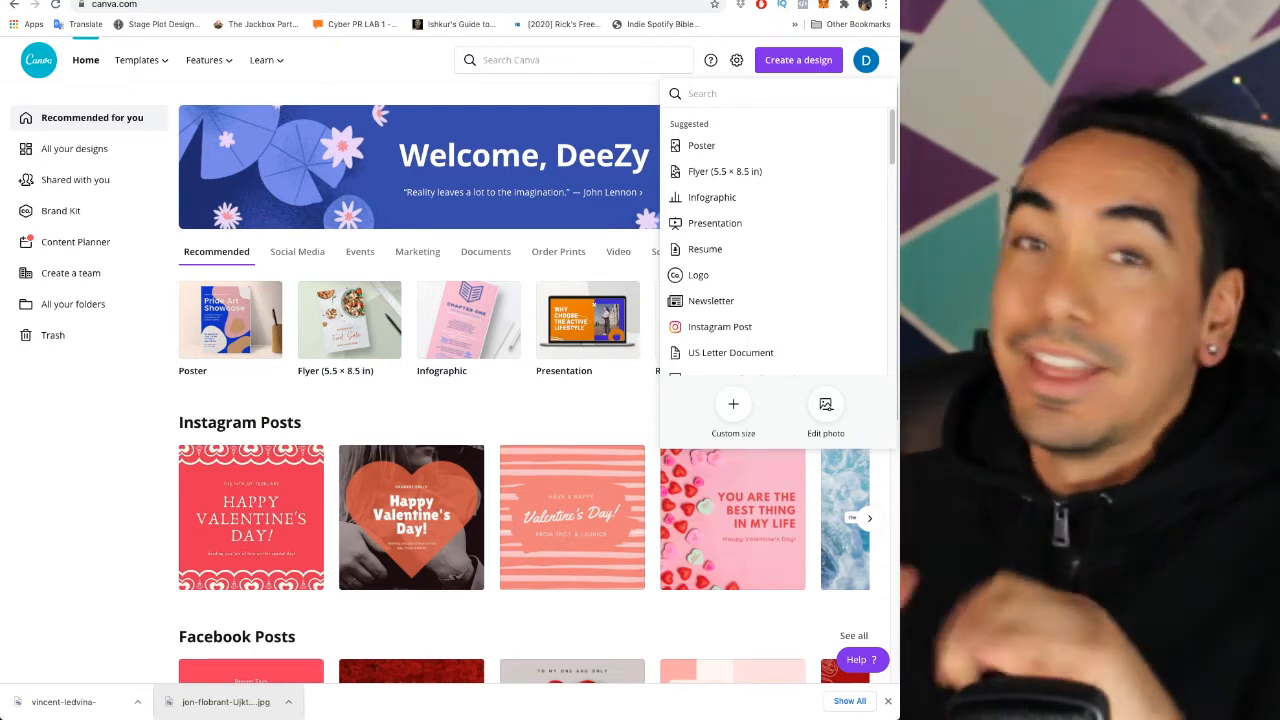
type("facebook")
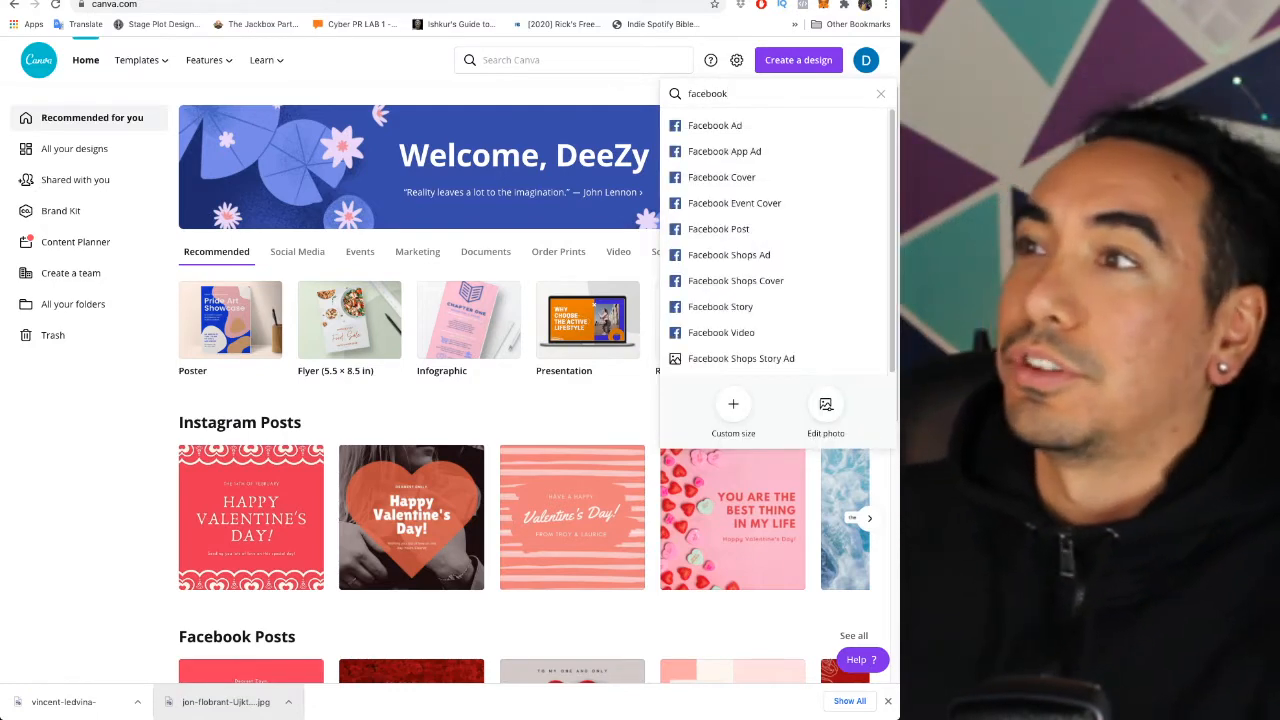
key("Down")
key("Down")
key("Down")
key("Down")
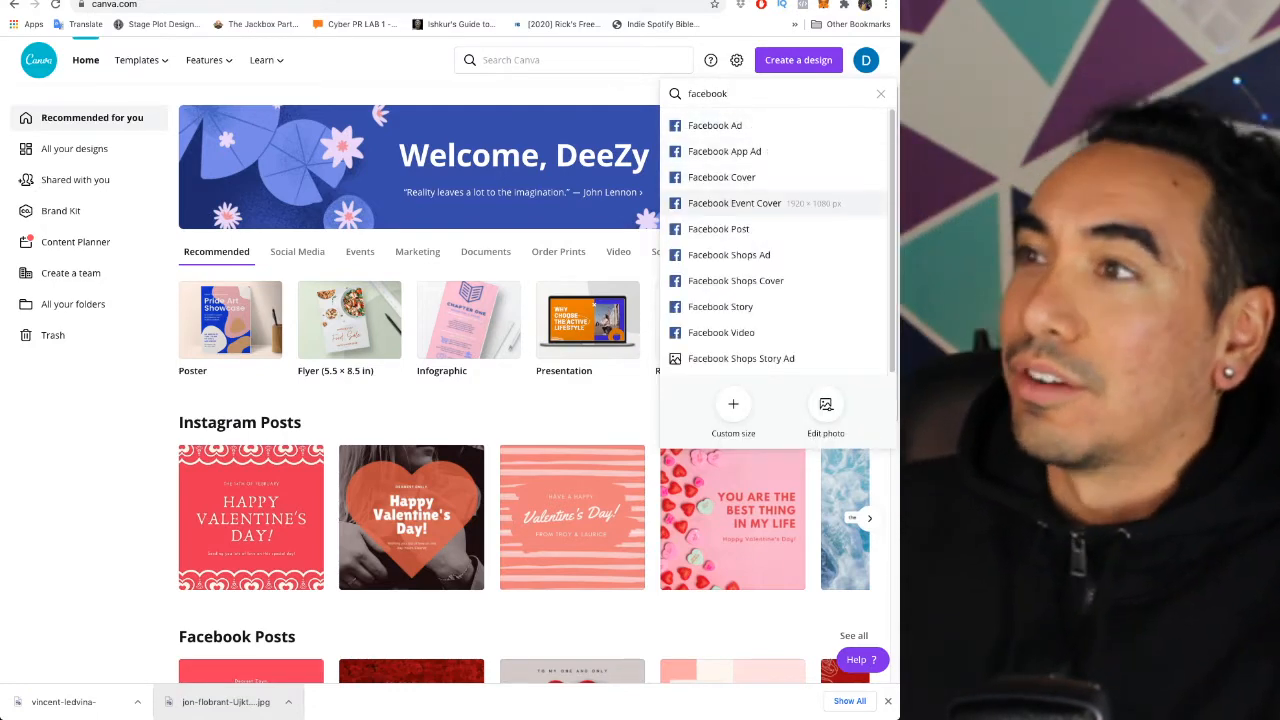
key("Down")
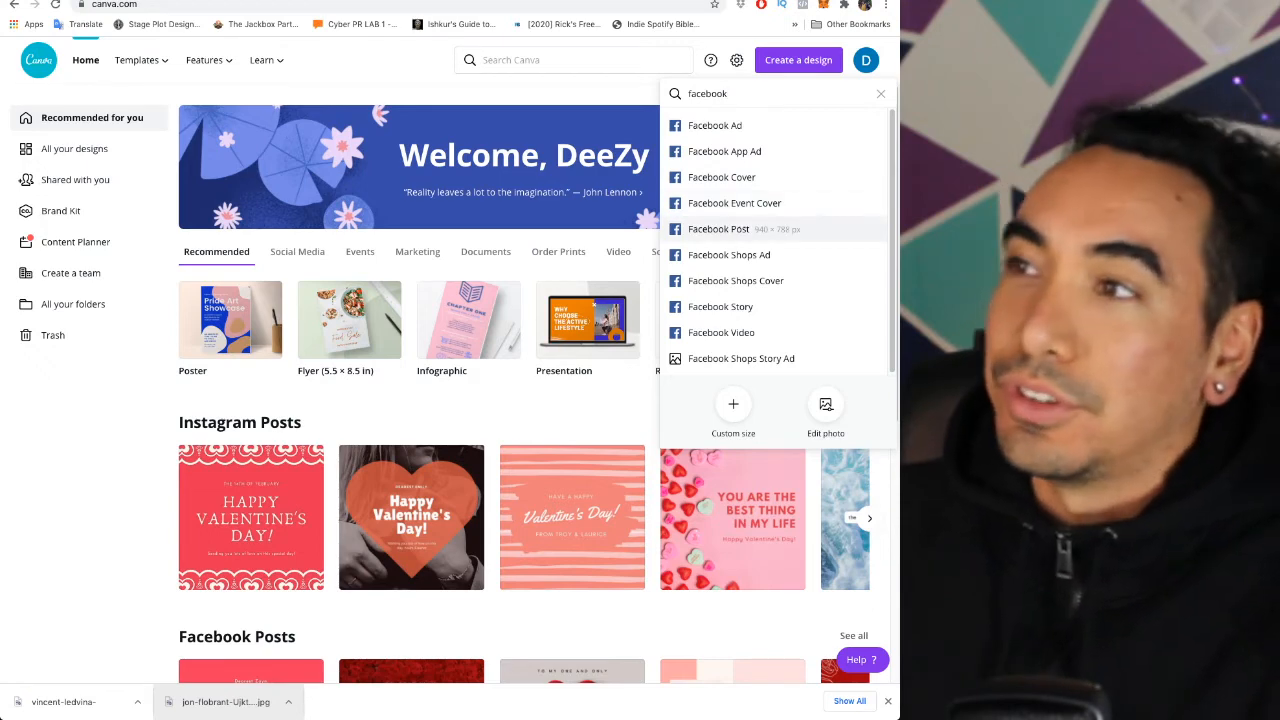
key("Up")
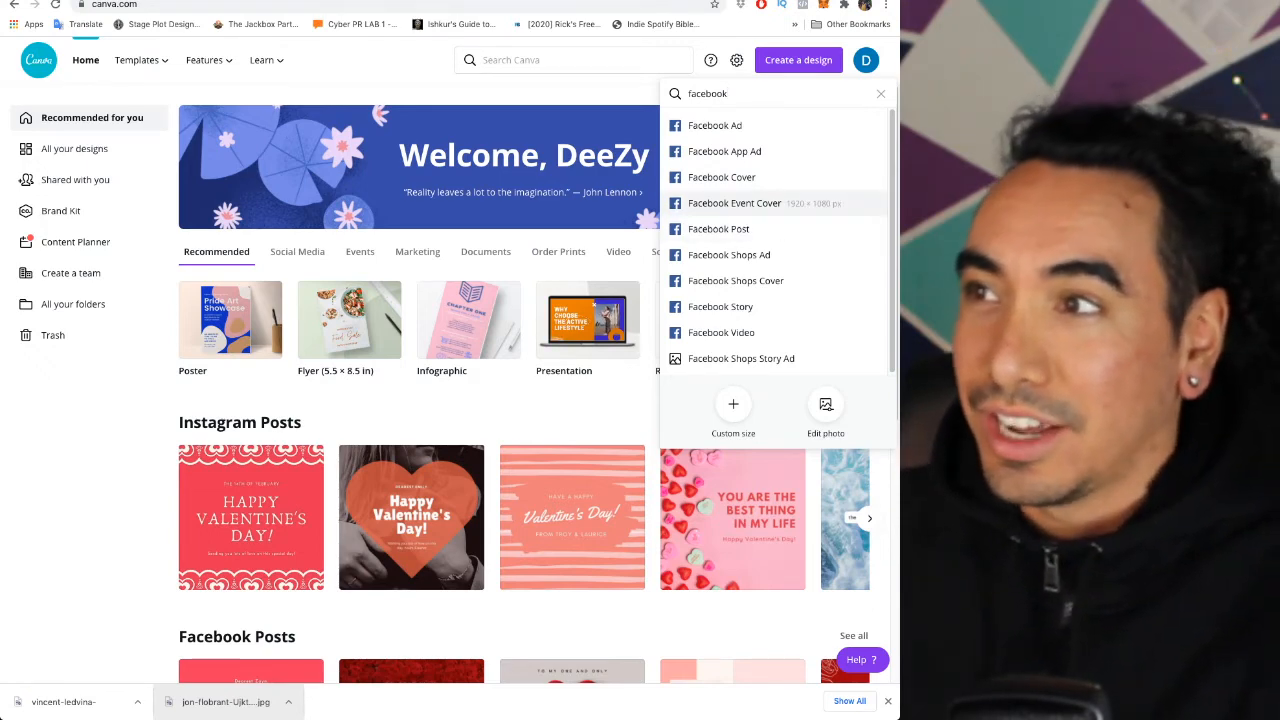
key("Down")
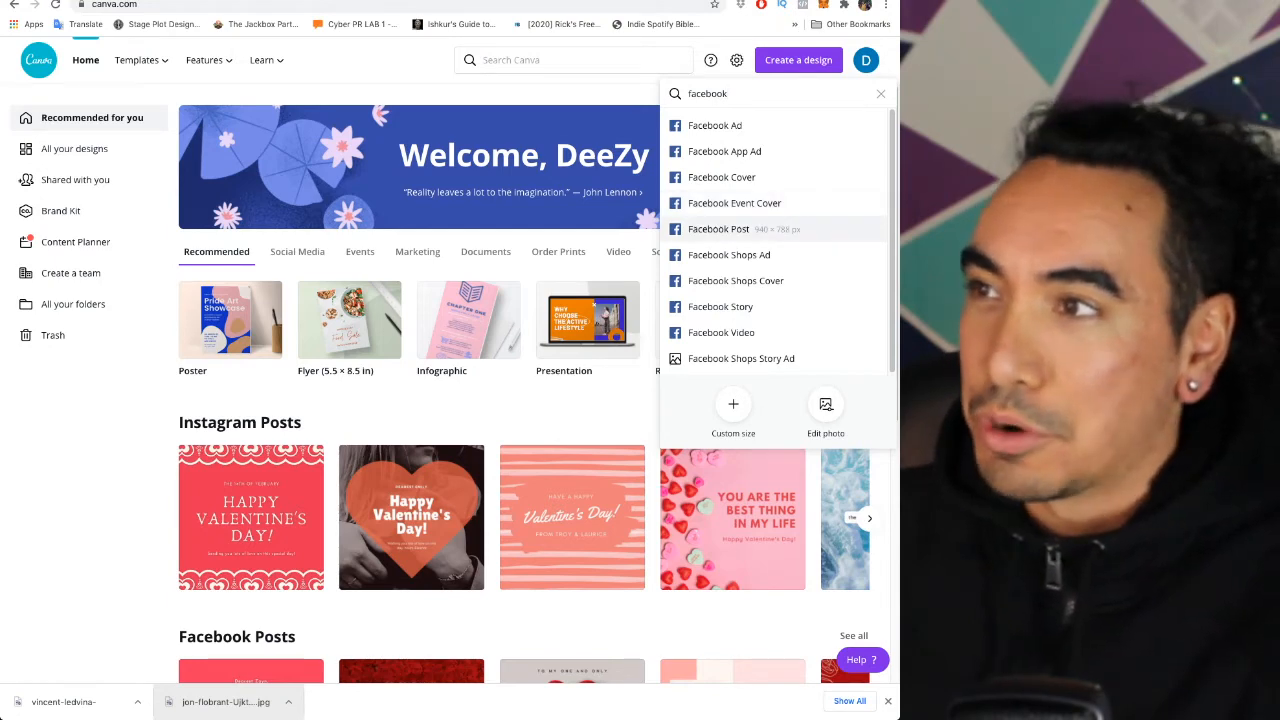
key("Down")
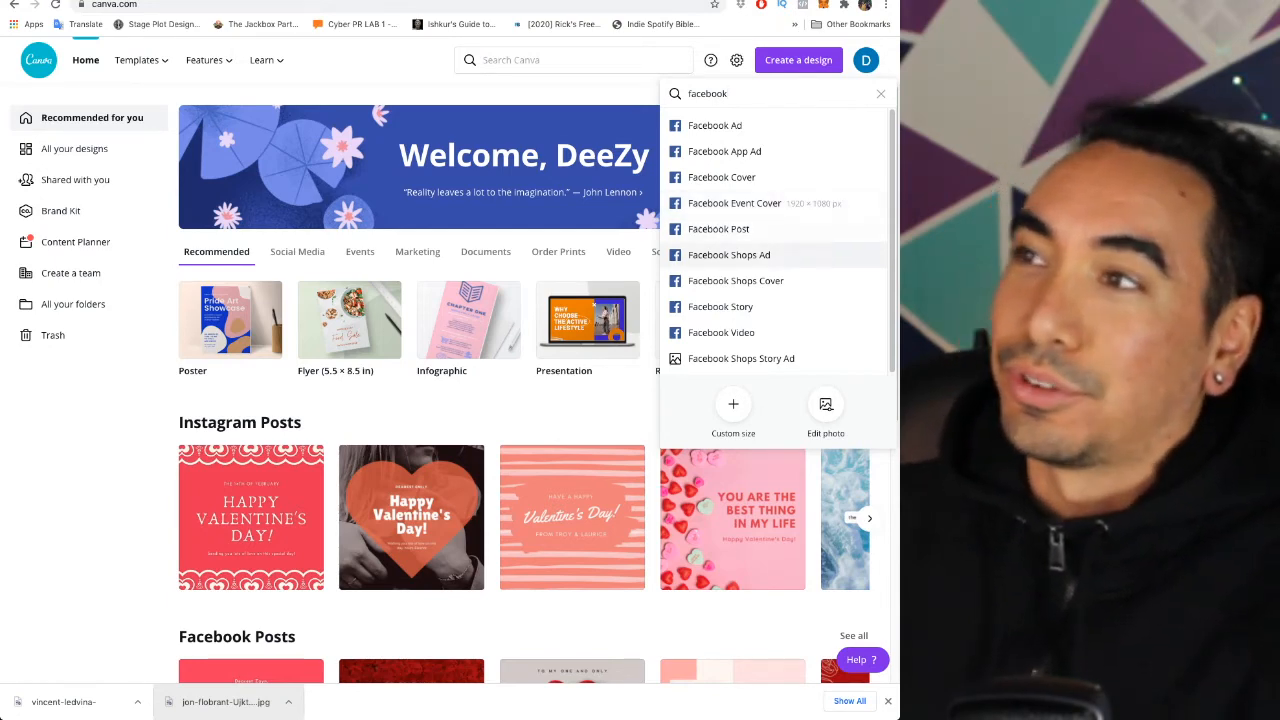
key("Up")
key("Up")
key("Up")
key("Up")
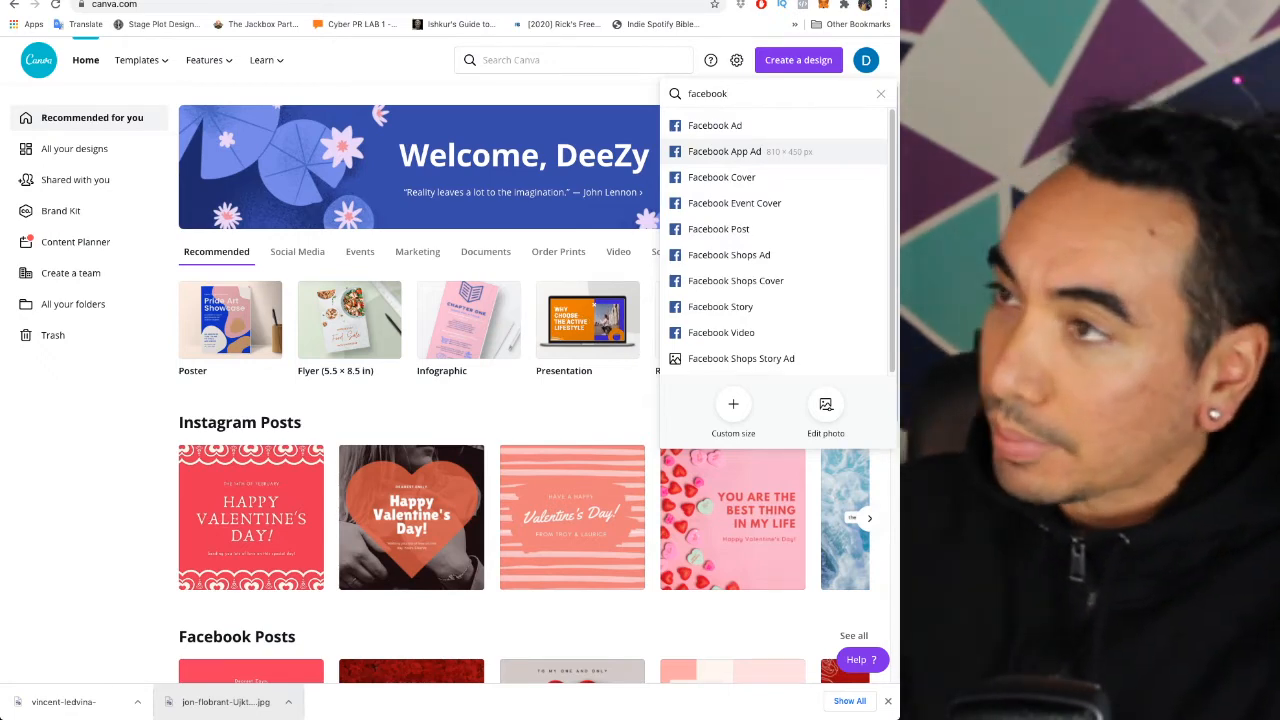
key("Up")
Replace the design type search with "instagram" and look at the Instagram format sizes down to Instagram Story
key("BackSpace")
key("BackSpace")
key("BackSpace")
key("BackSpace")
key("BackSpace")
key("BackSpace")
key("BackSpace")
key("BackSpace")
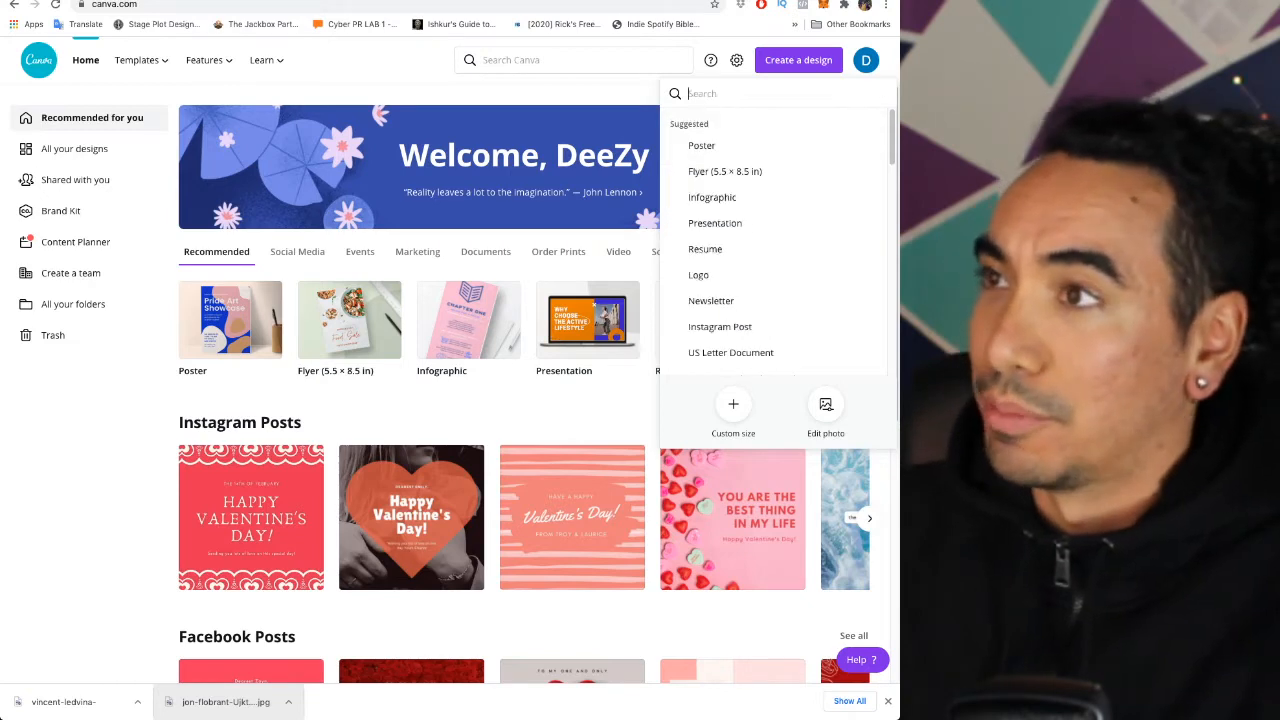
type("instagram")
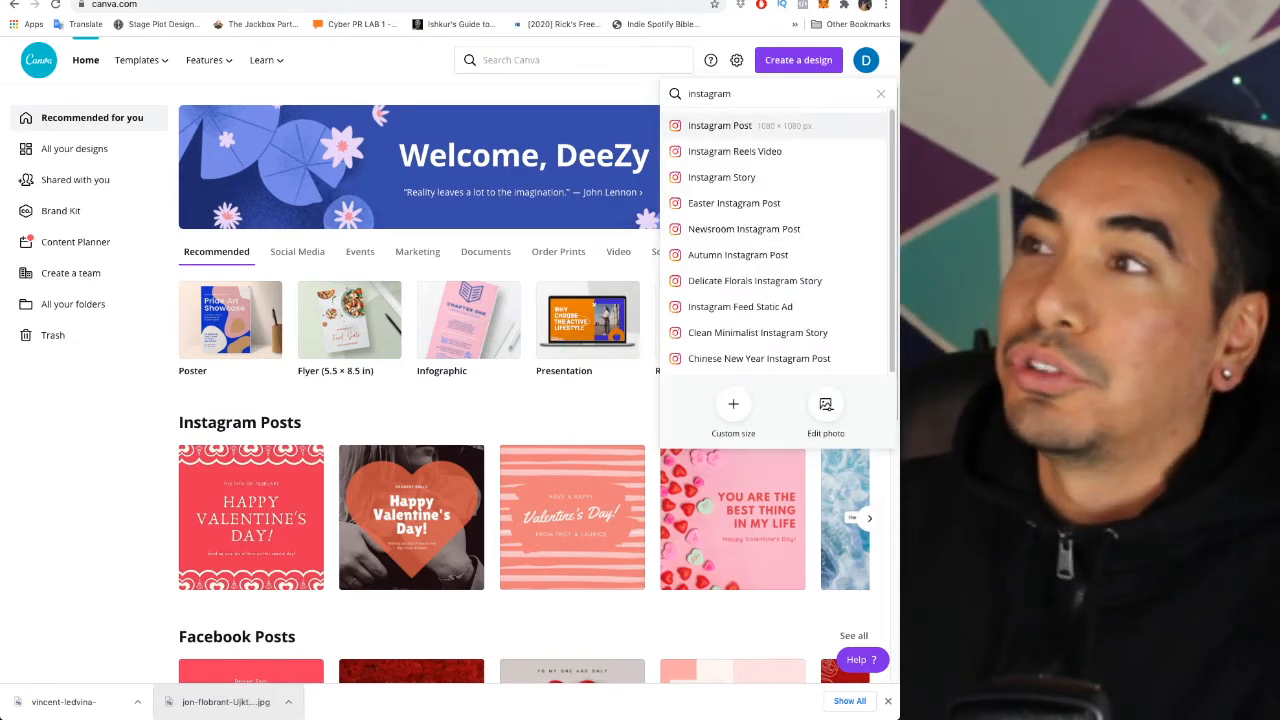
key("Down")
key("Down")
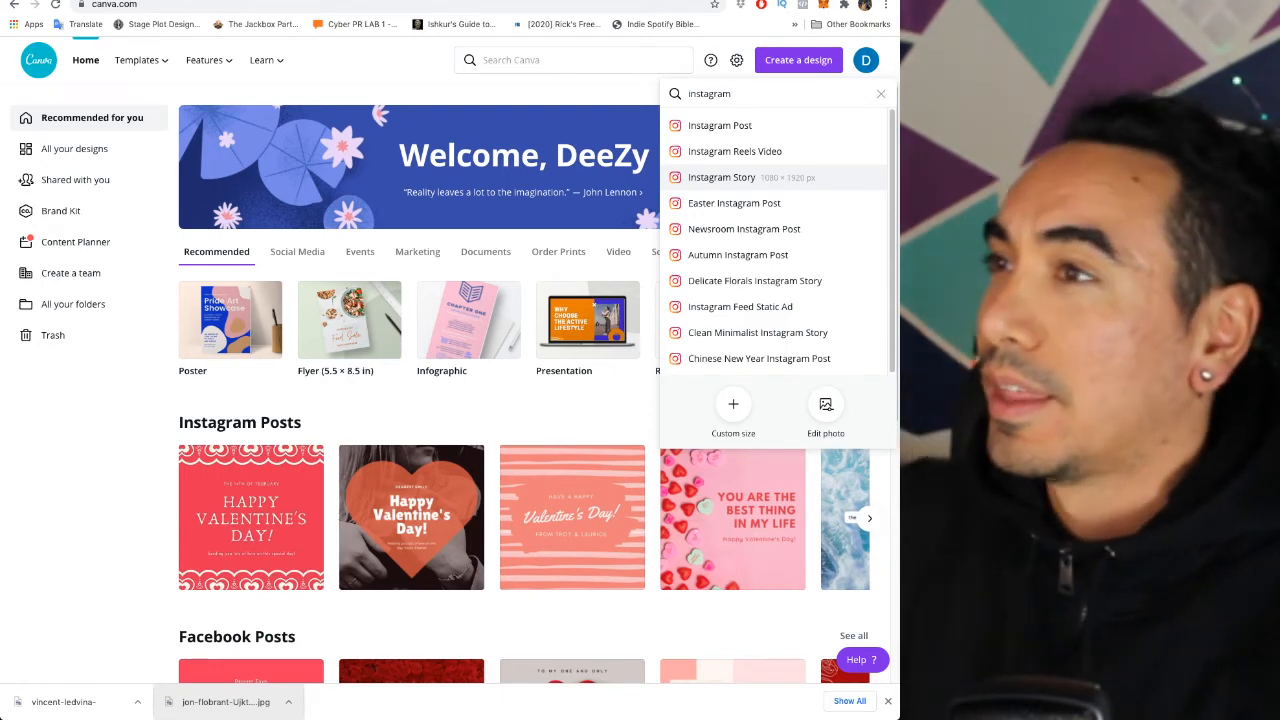
Search the design types for "cd cover" instead and create a blank Artistic CD Cover design of 1400 × 1400 px
left_click(881, 93)
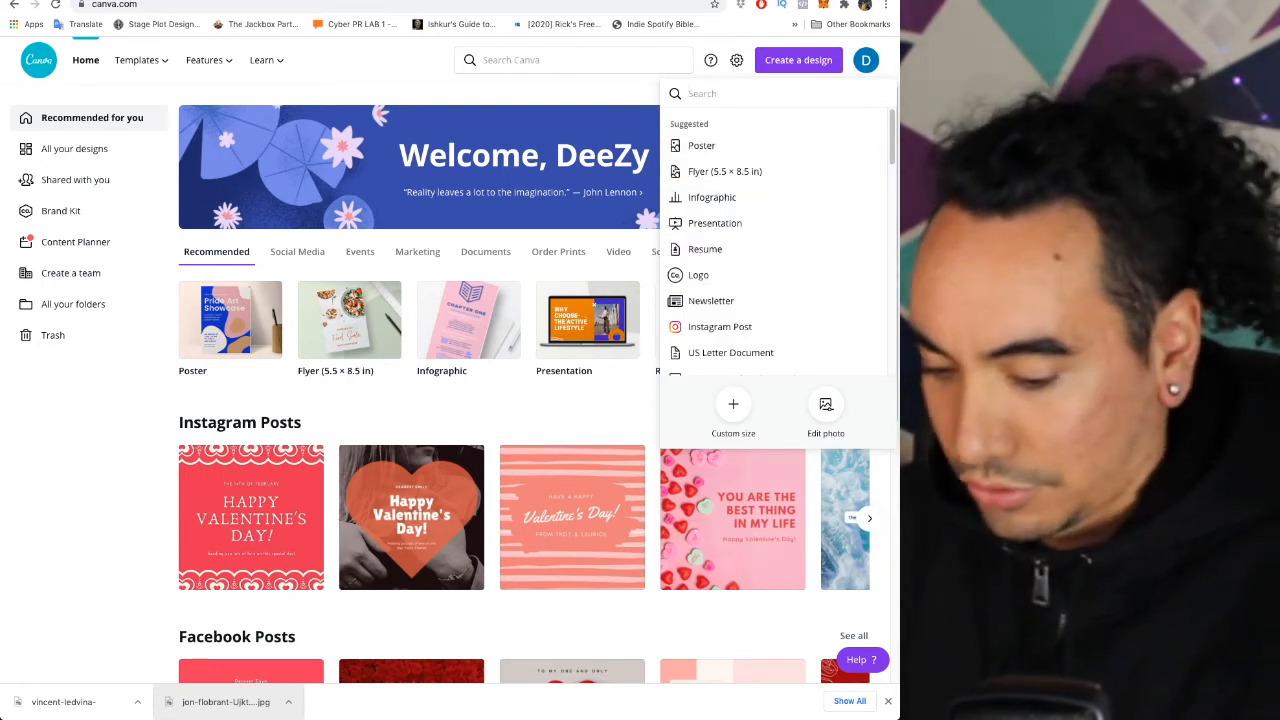
type("cd cover")
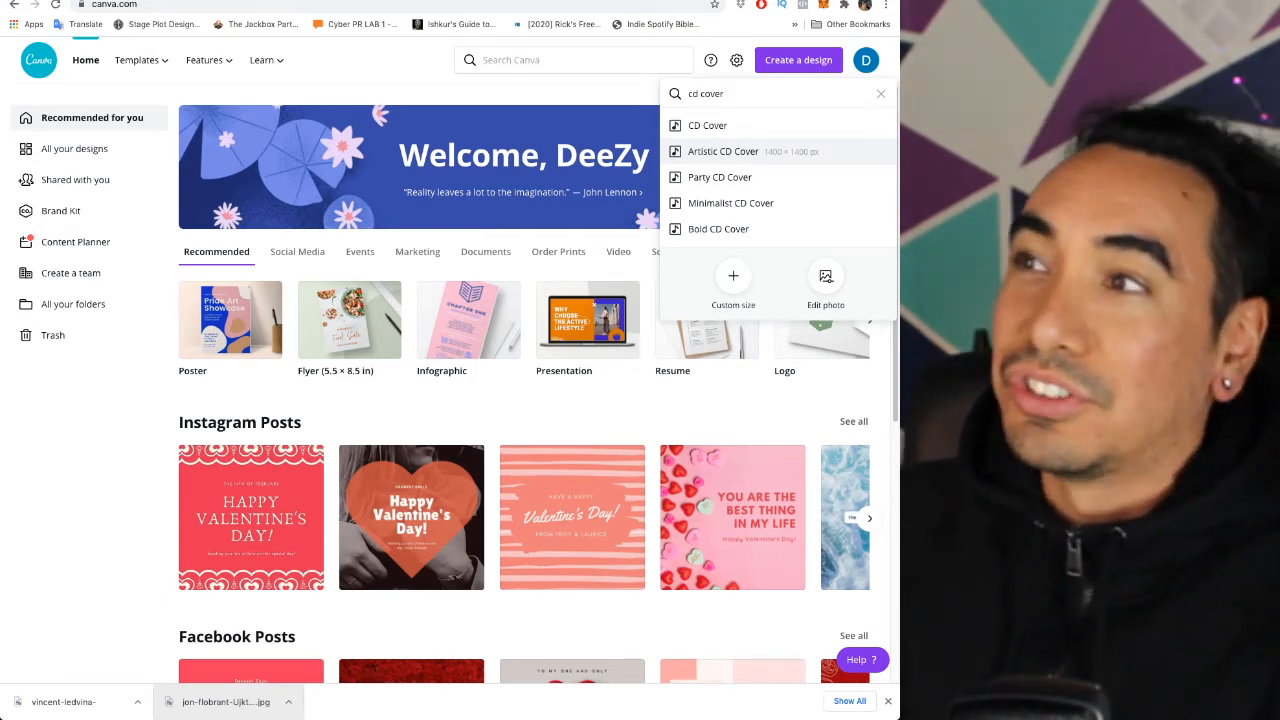
key("Return")
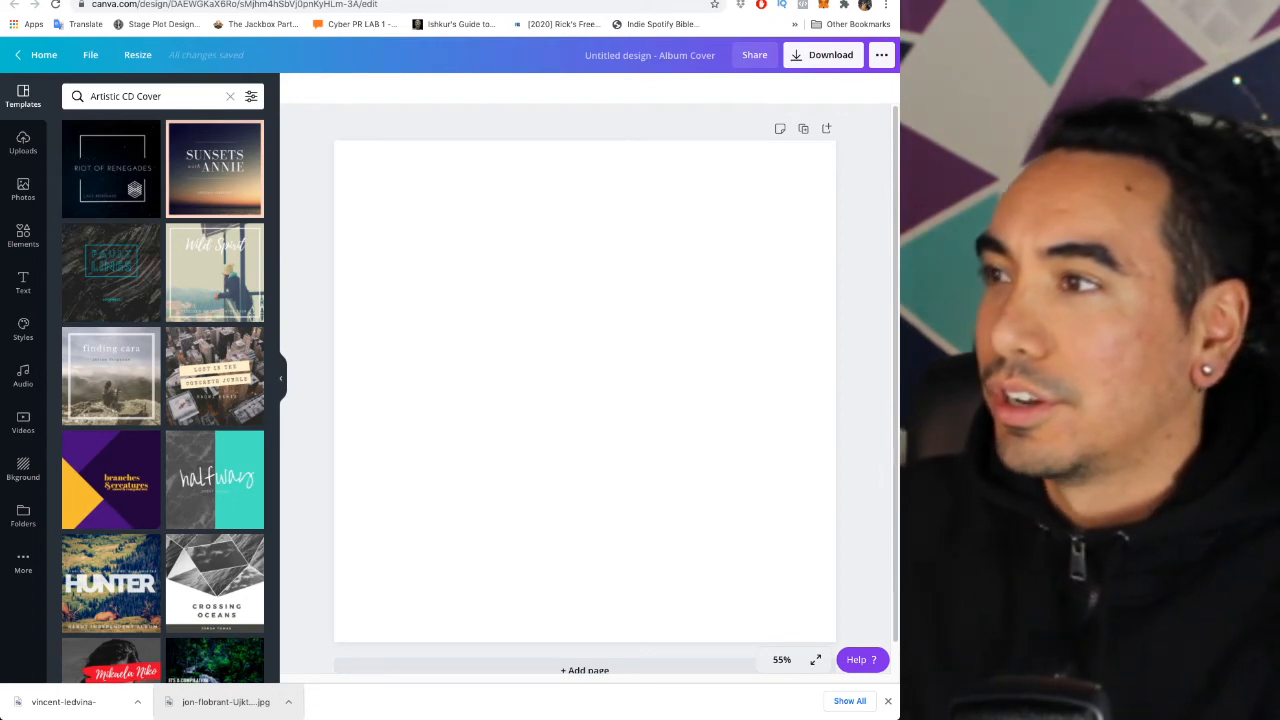
Look through the Artistic CD Cover templates and apply the starry "Riot of Renegades" template to the page
left_click(584, 391)
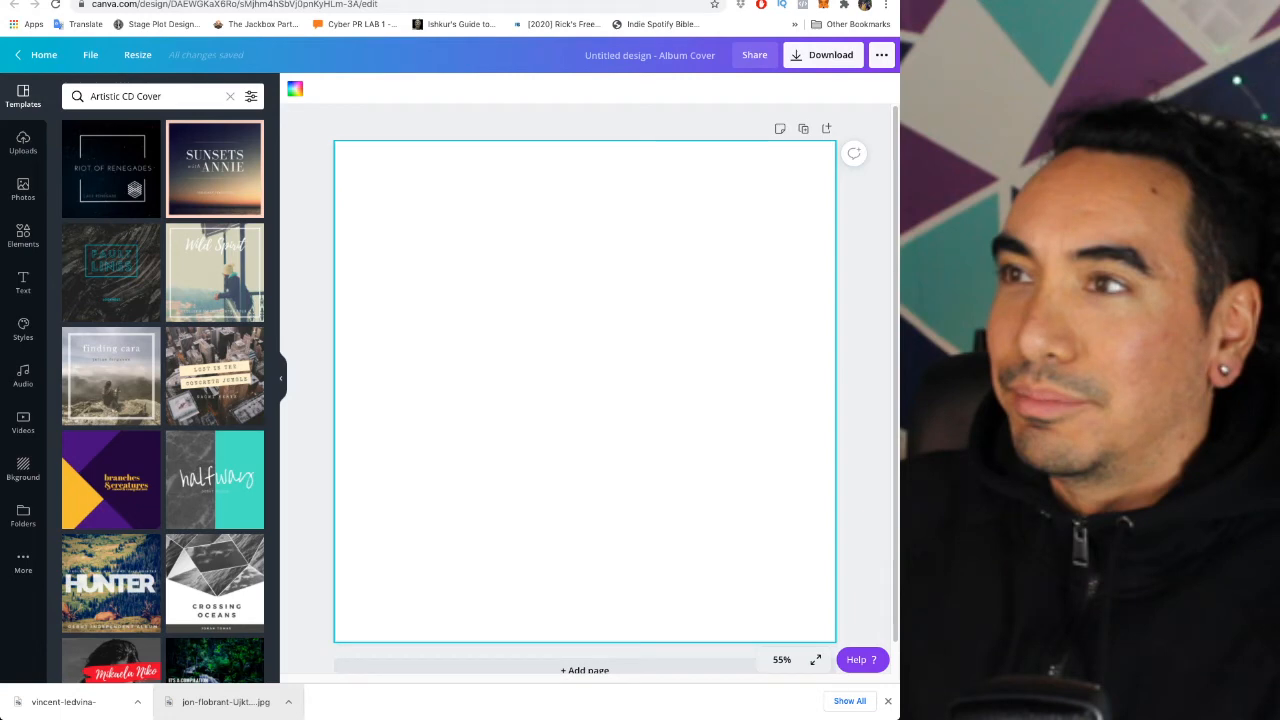
key("Escape")
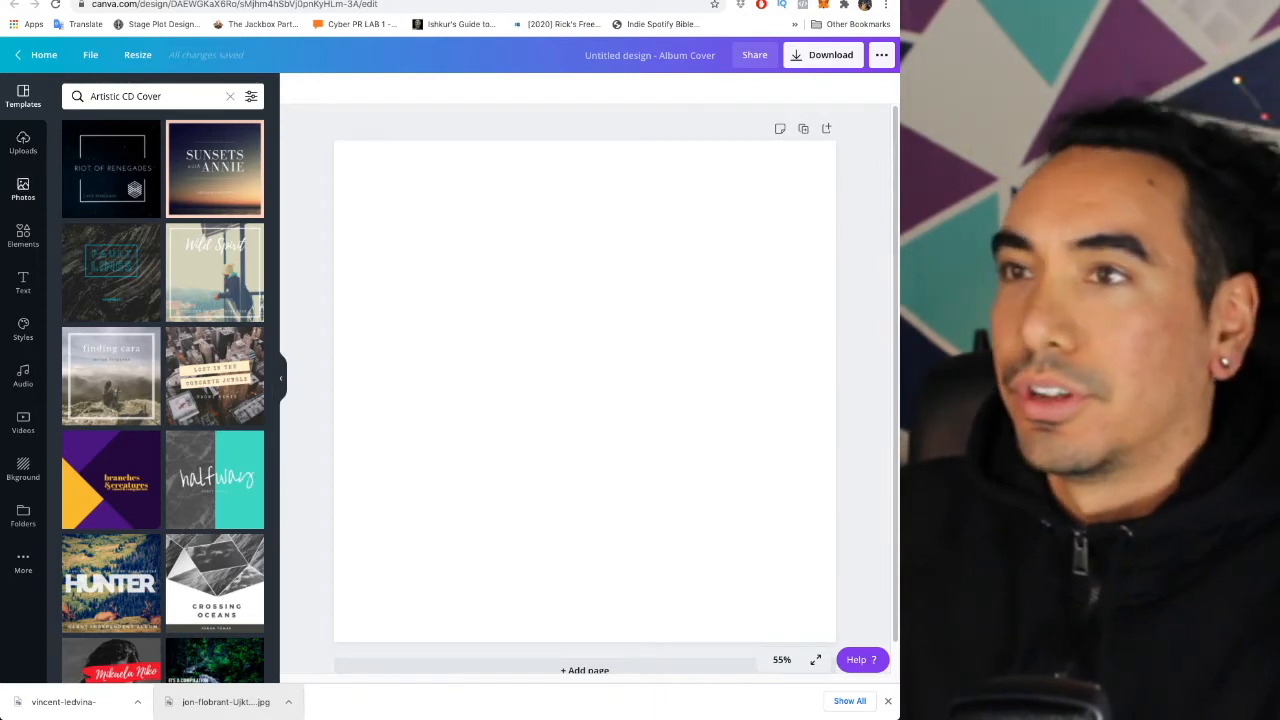
scroll(215, 380, "down", 3)
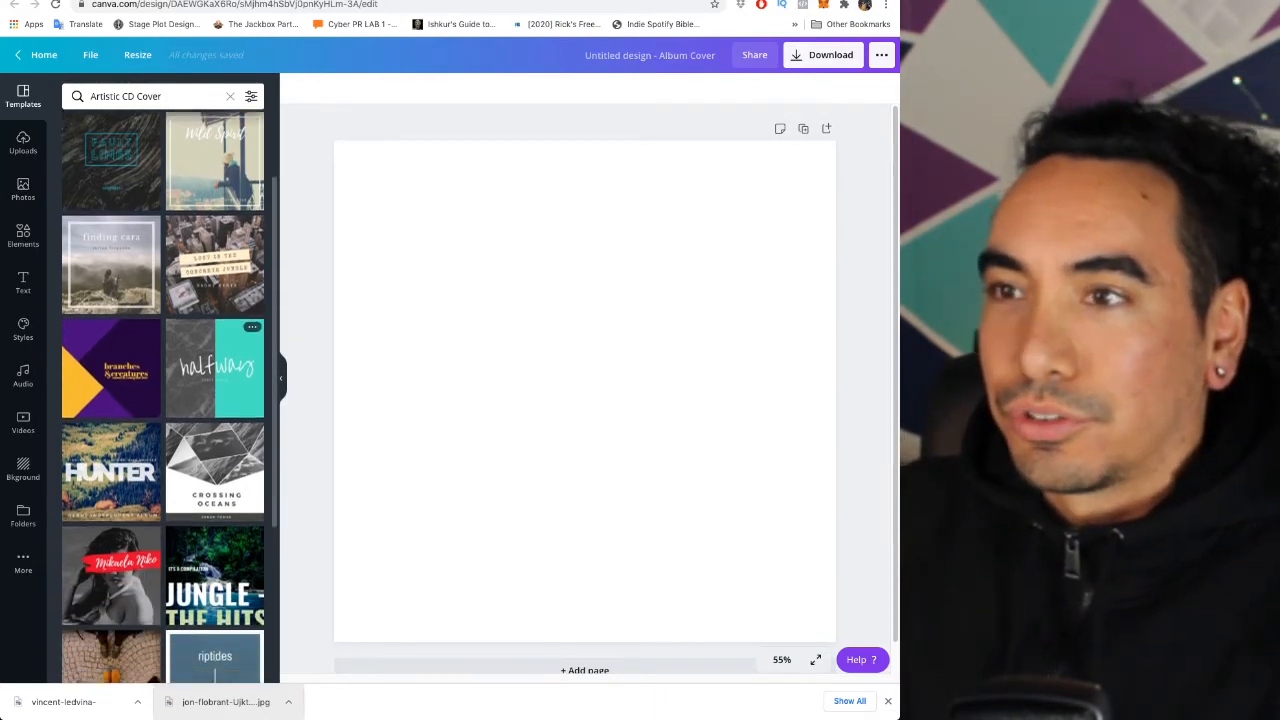
scroll(215, 370, "down", 10)
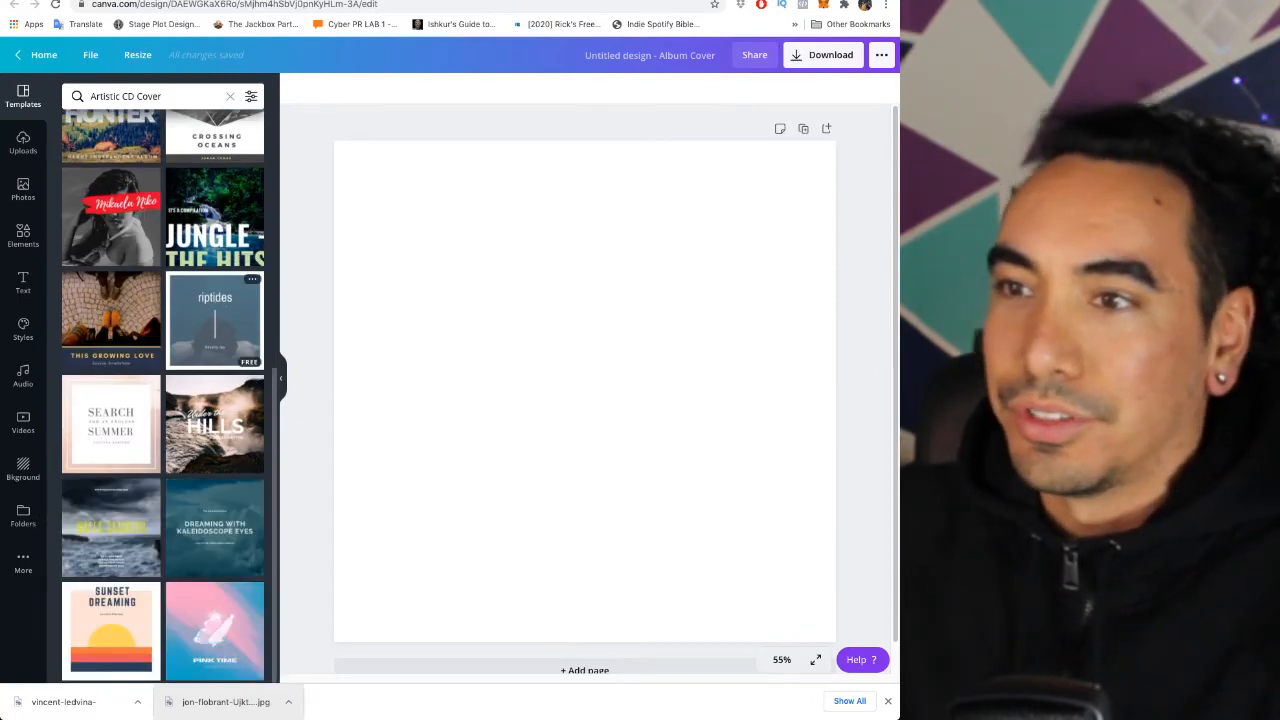
scroll(215, 320, "up", 12)
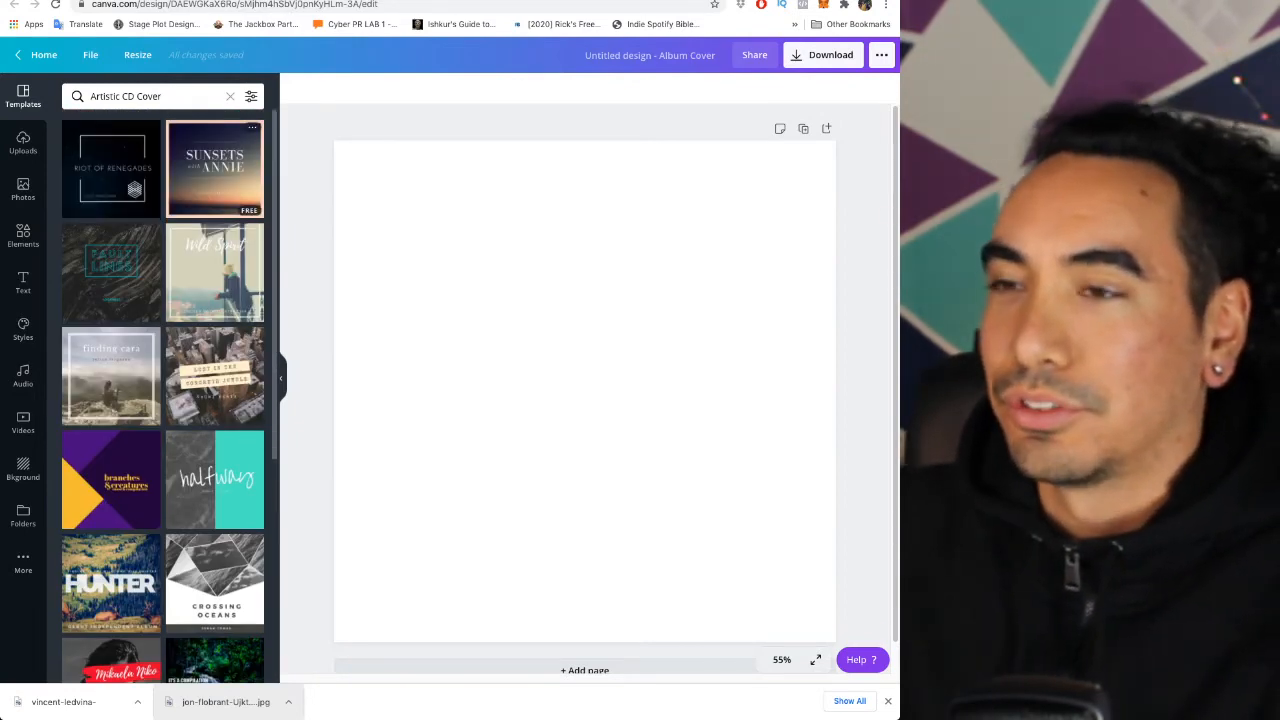
left_click(110, 168)
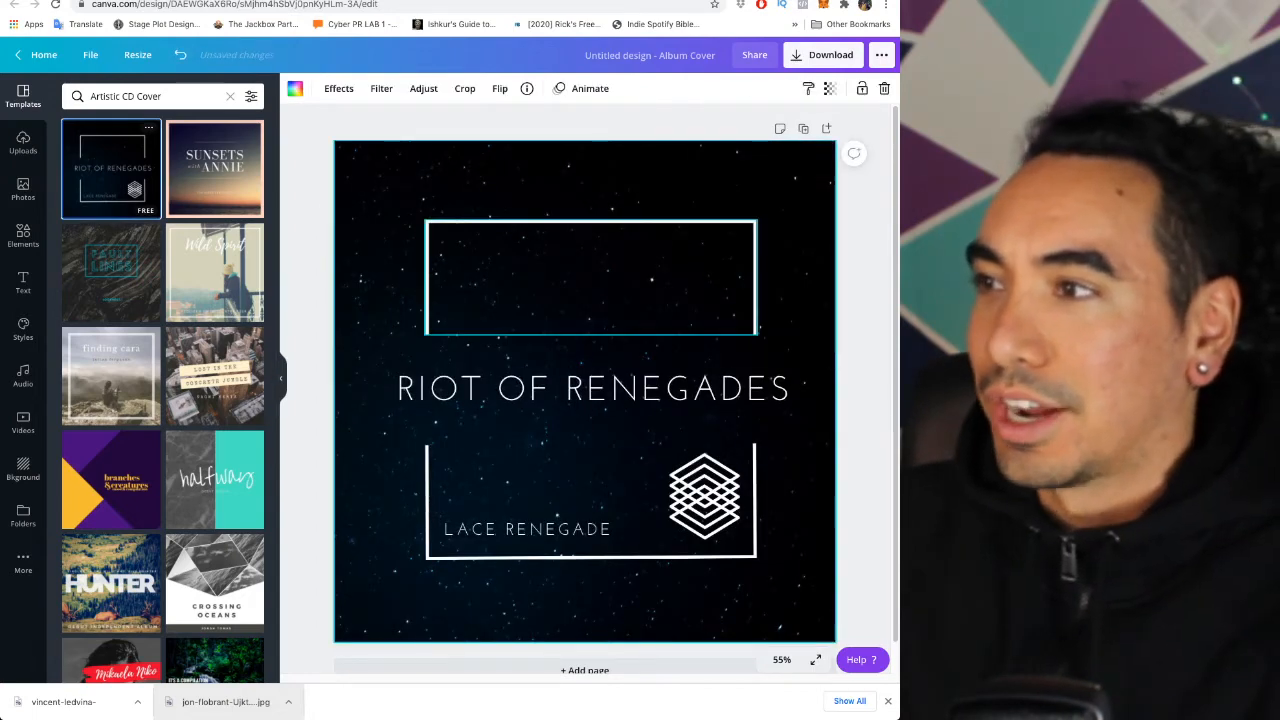
Shift the template's upper frame, title, emblem and artist line to new spots, and replace the title text with "asiduhfsiaudhg"
left_click_drag(590, 277, 511, 273)
left_click_drag(594, 389, 685, 369)
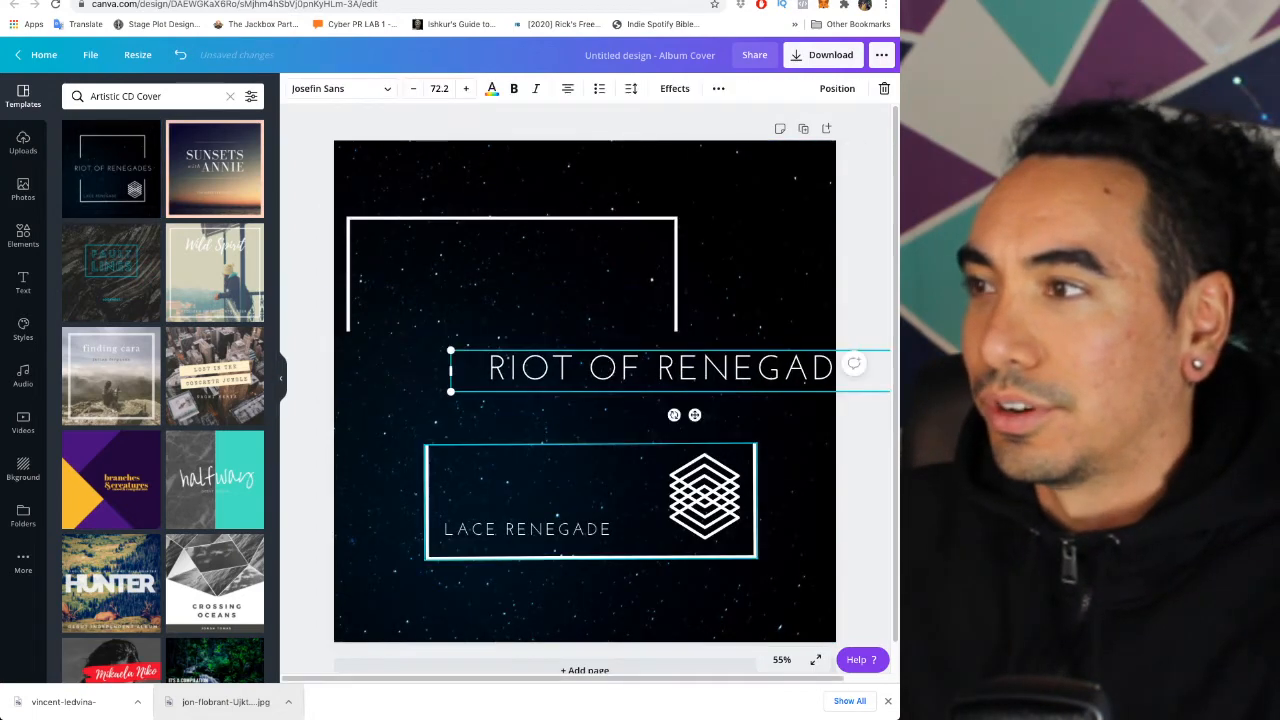
left_click_drag(705, 497, 567, 472)
left_click_drag(527, 530, 497, 586)
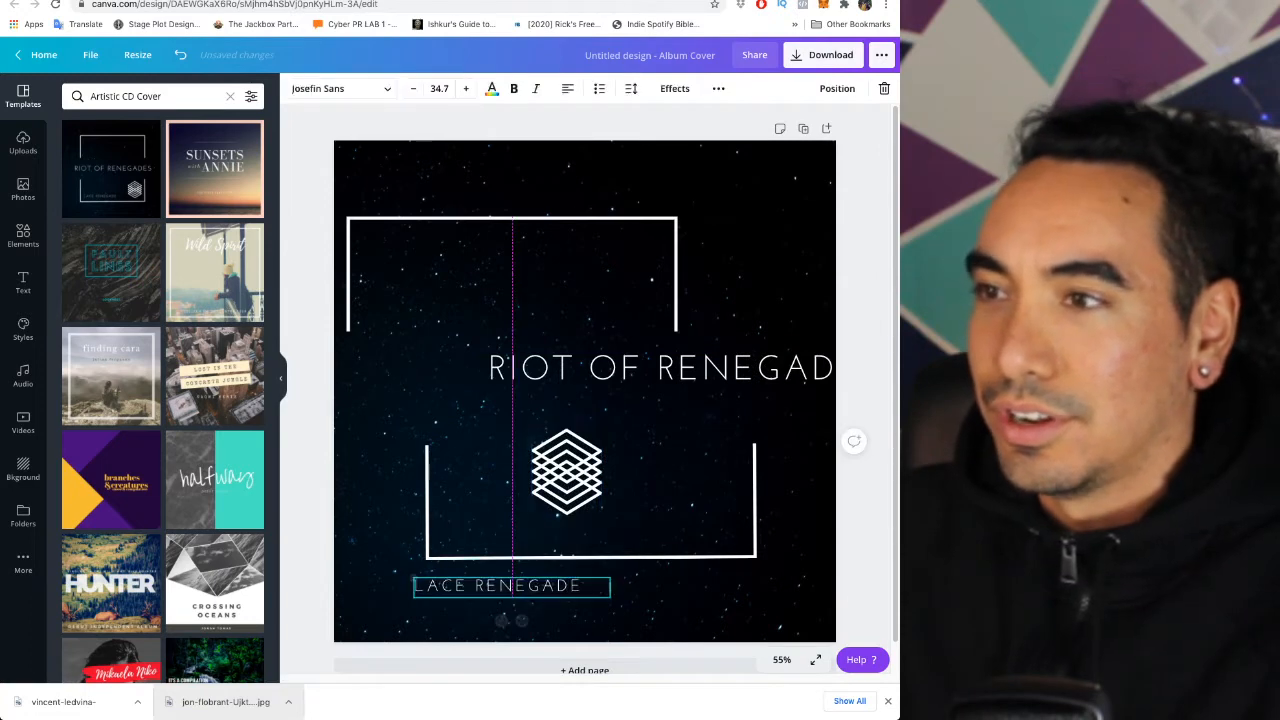
double_click(660, 368)
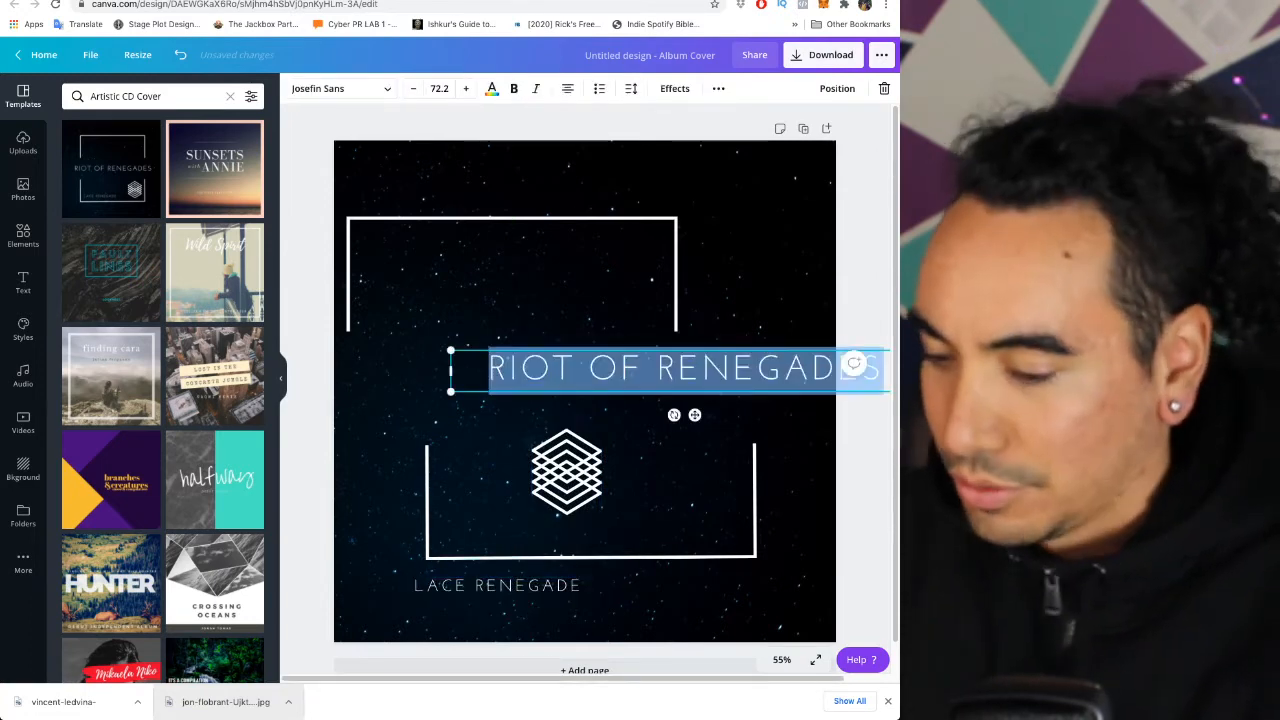
type("asiduhfsiaudhg")
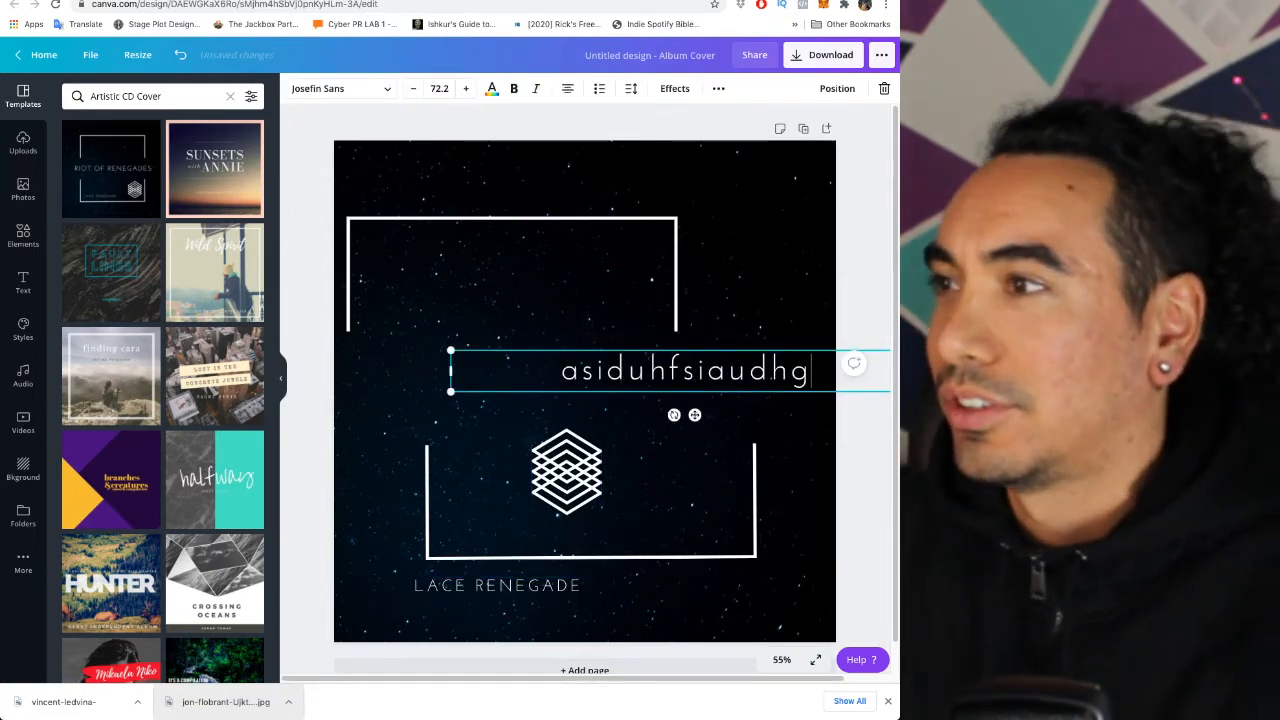
Delete the template's starry background image from the page and deselect everything
left_click(660, 280)
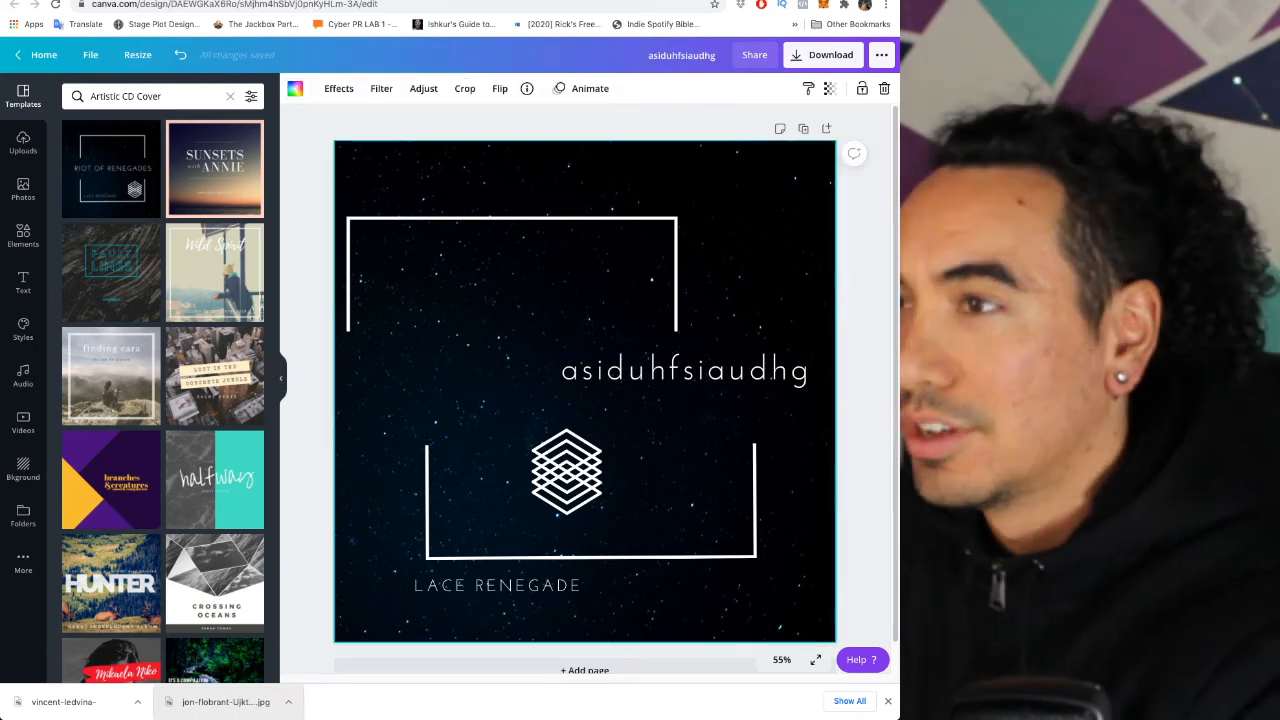
key("Delete")
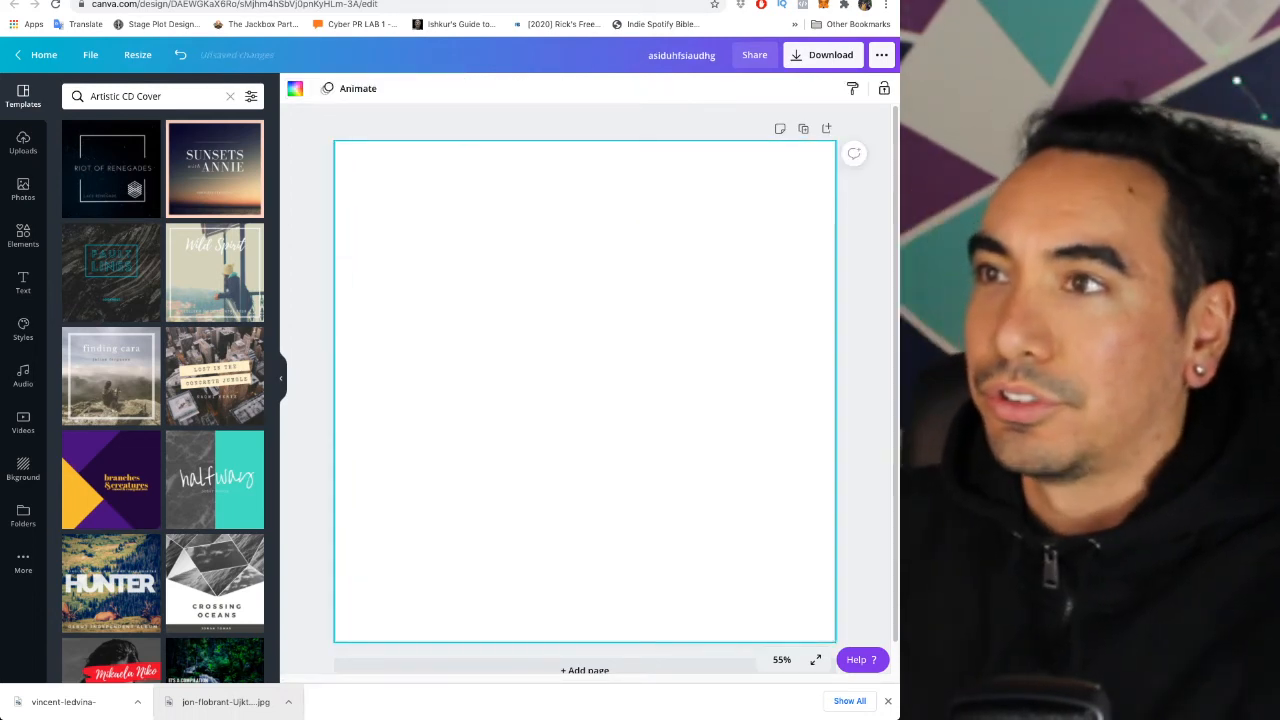
key("Escape")
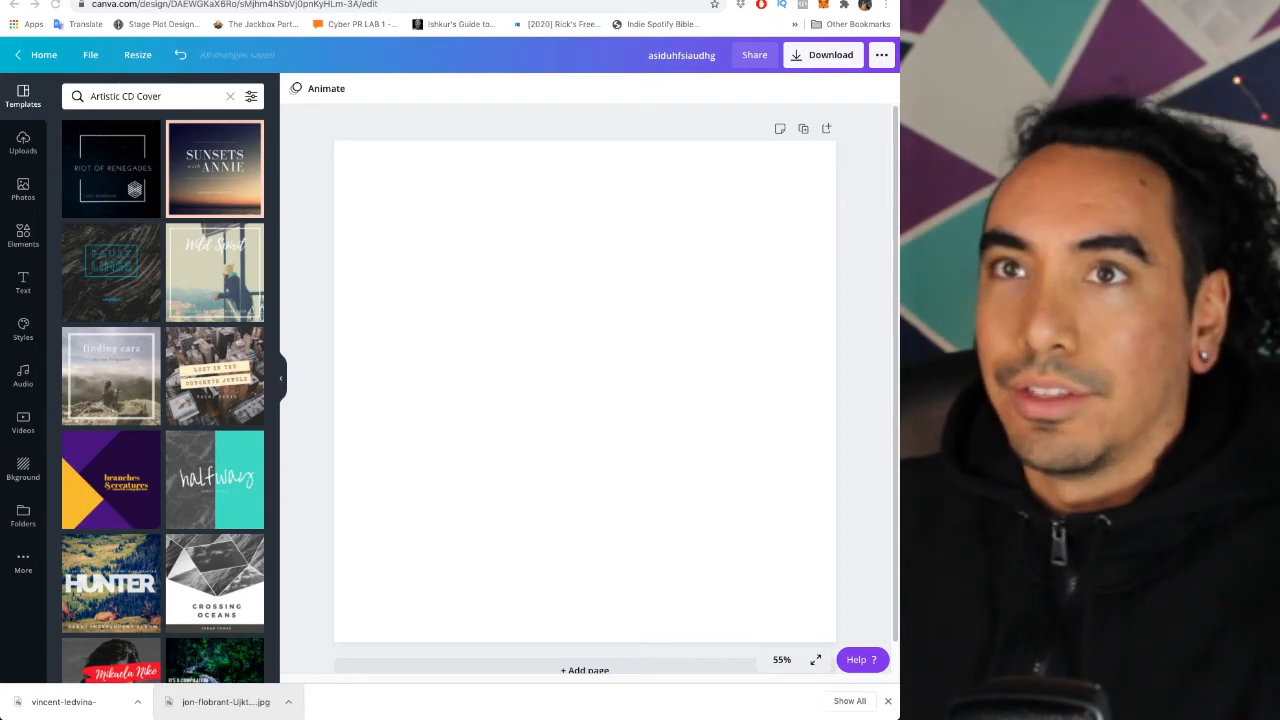
Fill the page background with the uploaded desert photo and delete the leftover template frames, title, emblem and artist line
left_click(23, 143)
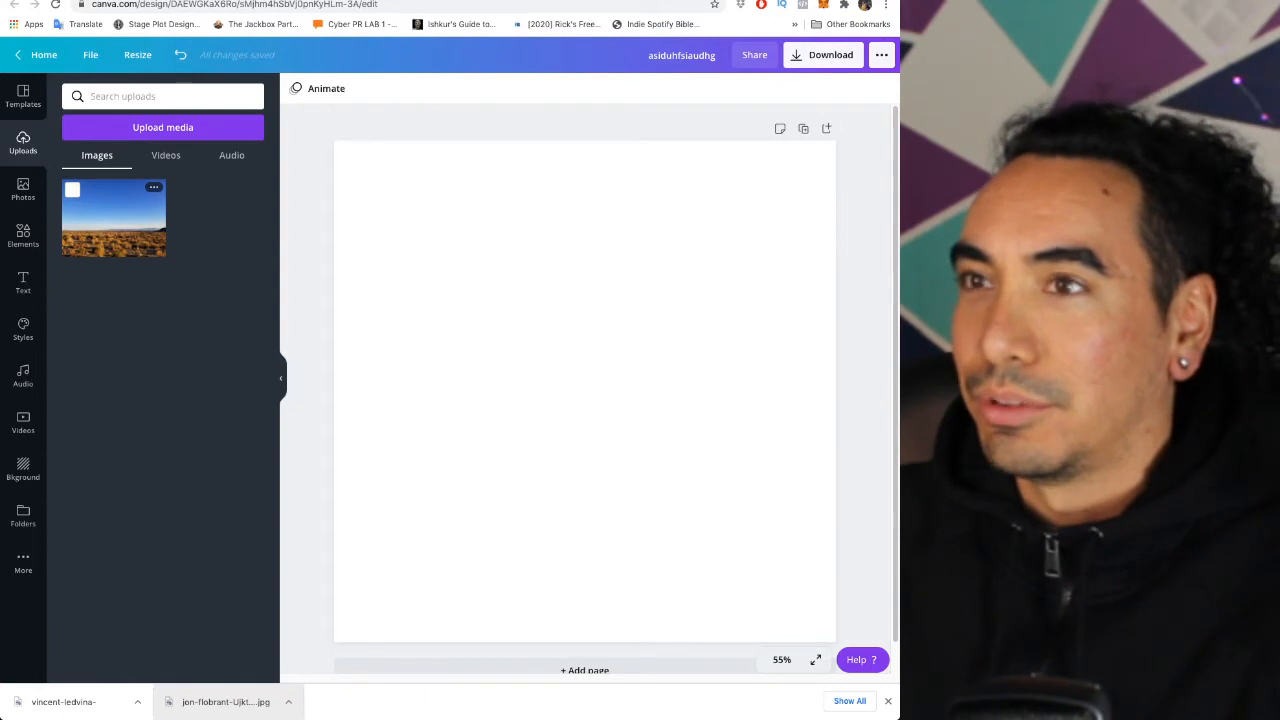
left_click_drag(113, 218, 560, 316)
left_click_drag(452, 163, 728, 598)
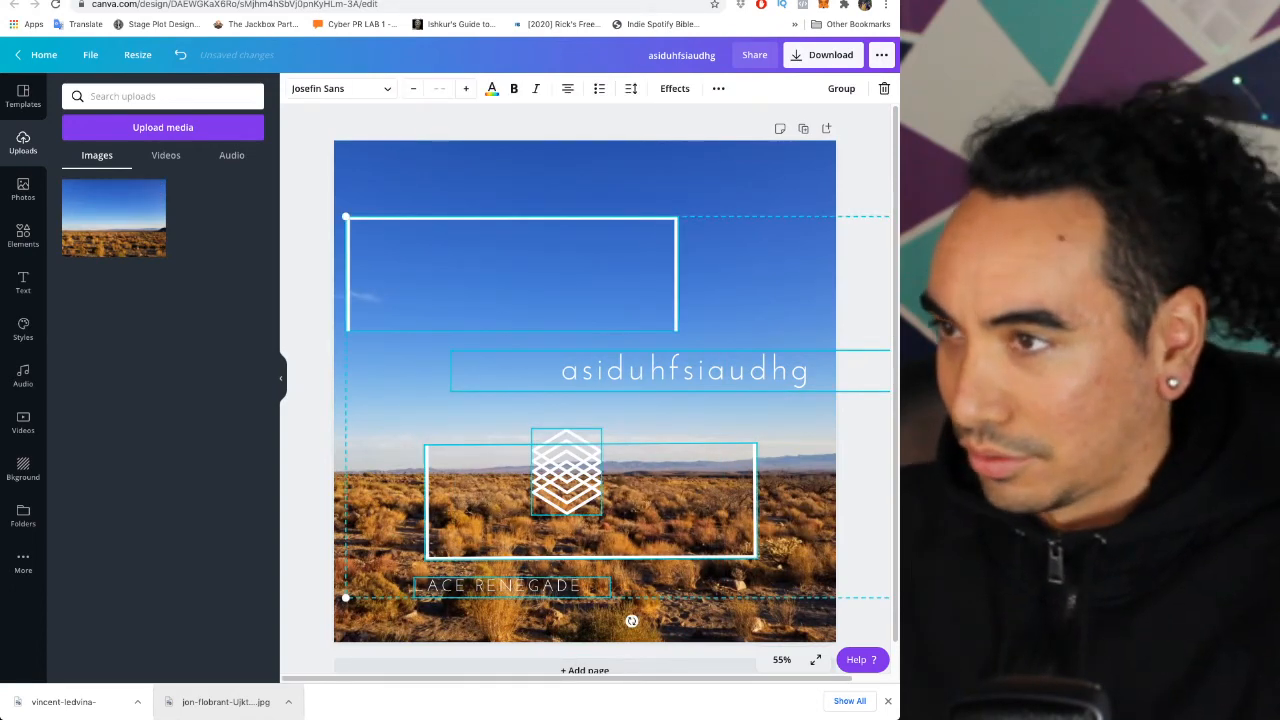
key("Delete")
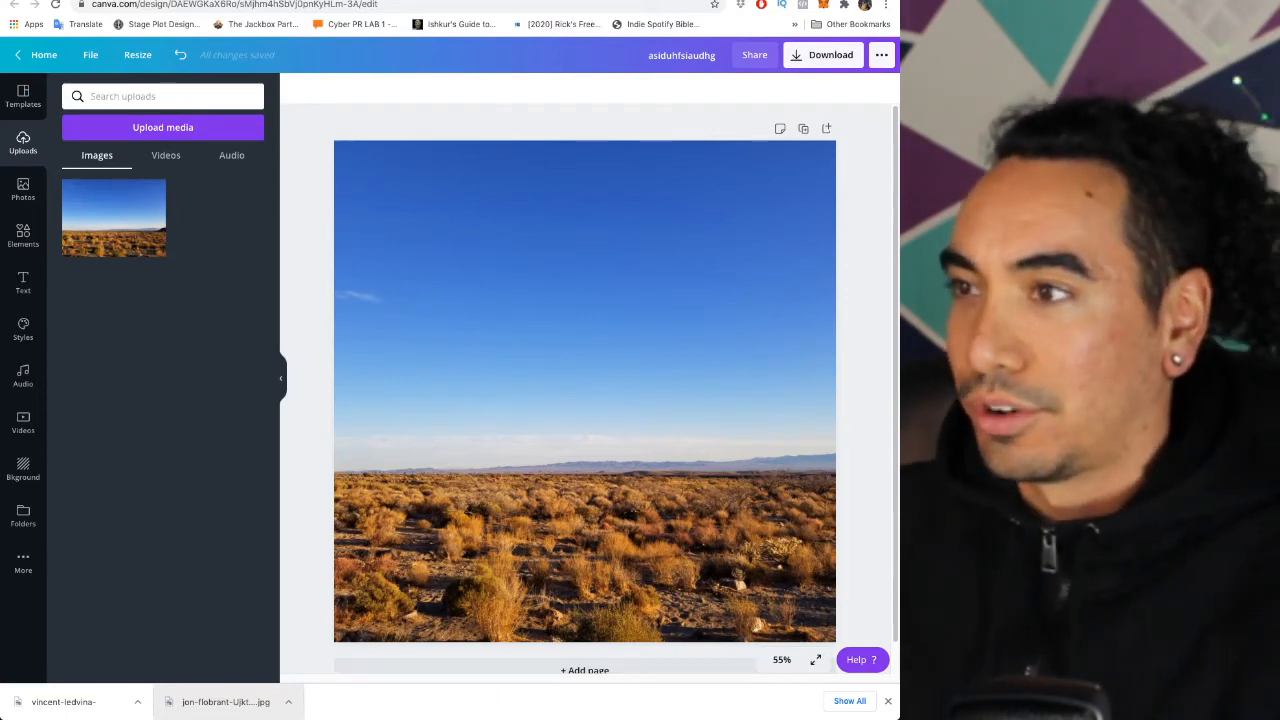
Remove the blue sky from the desert photo with the Background Remover effect
left_click(584, 390)
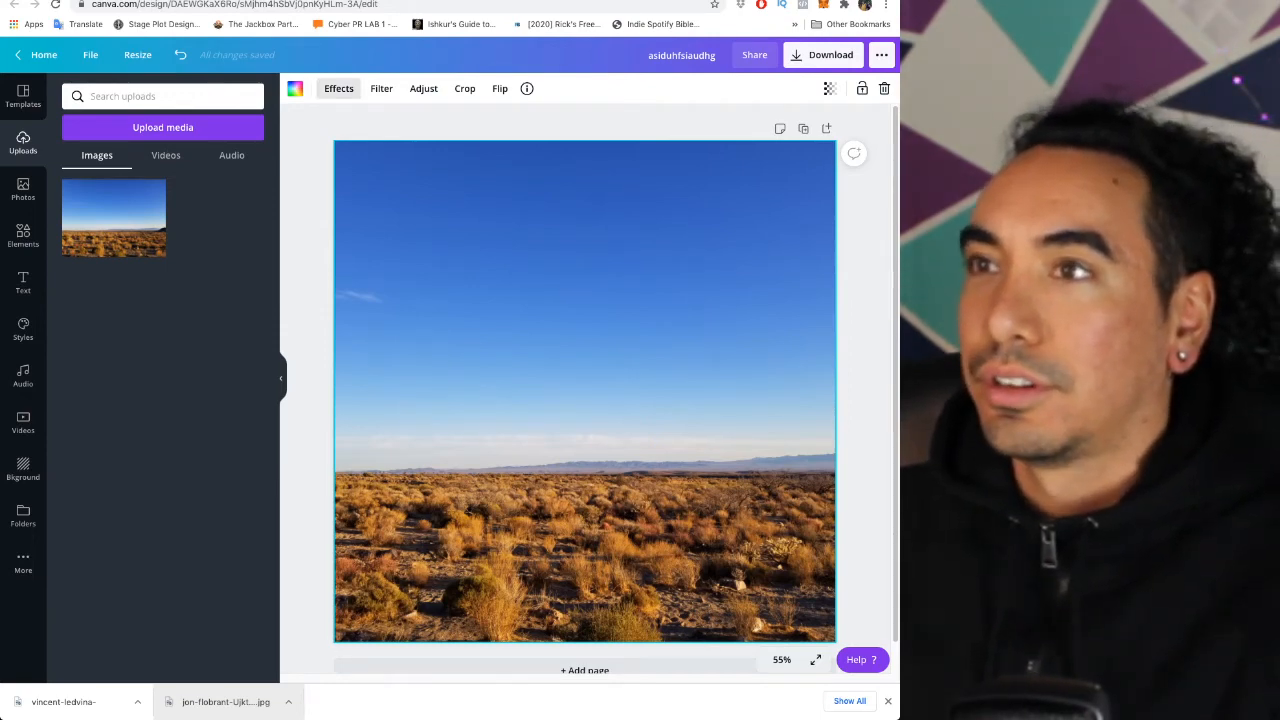
left_click(338, 88)
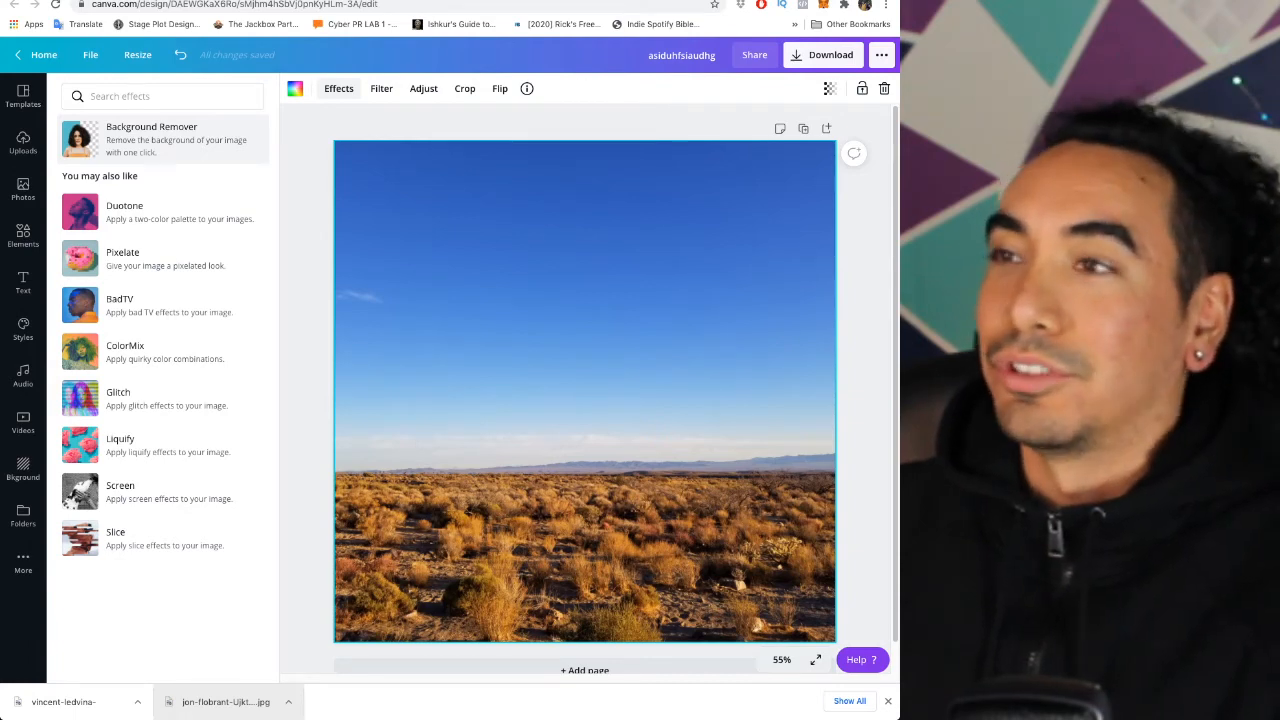
left_click(160, 138)
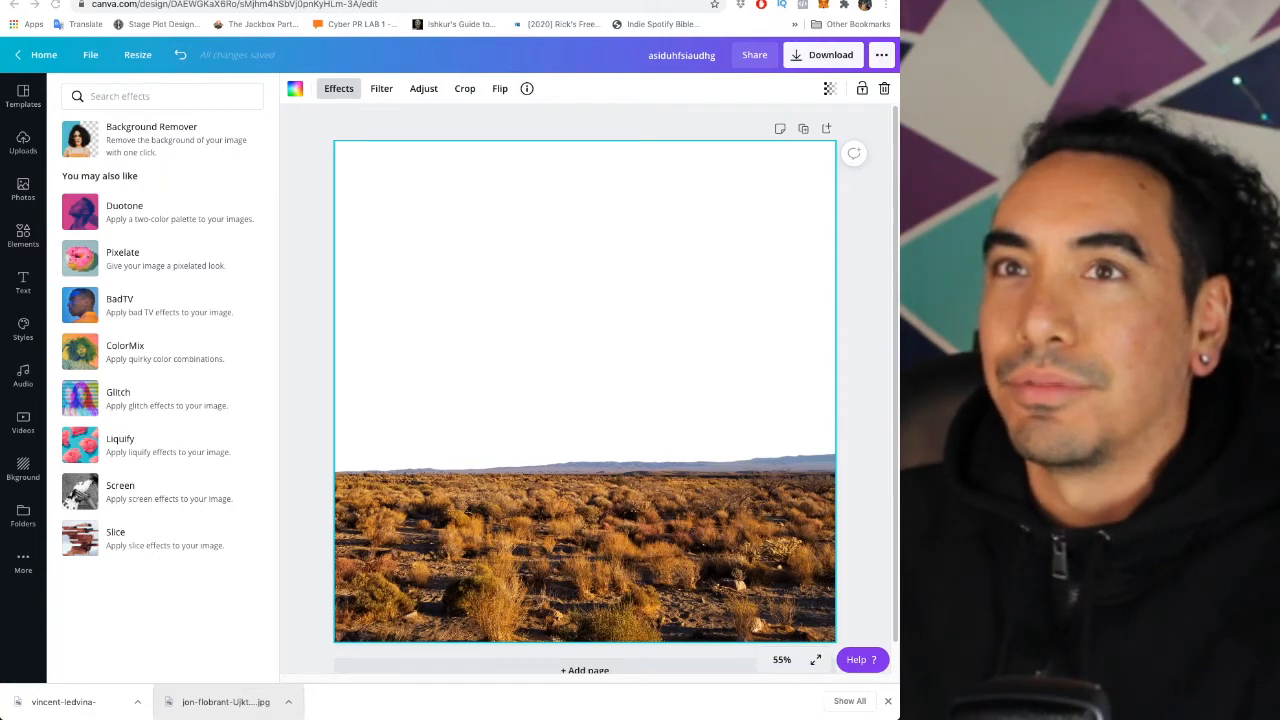
Upload the downloaded starry-sky photo and delete the copy placed on the page
left_click_drag(64, 701, 585, 391)
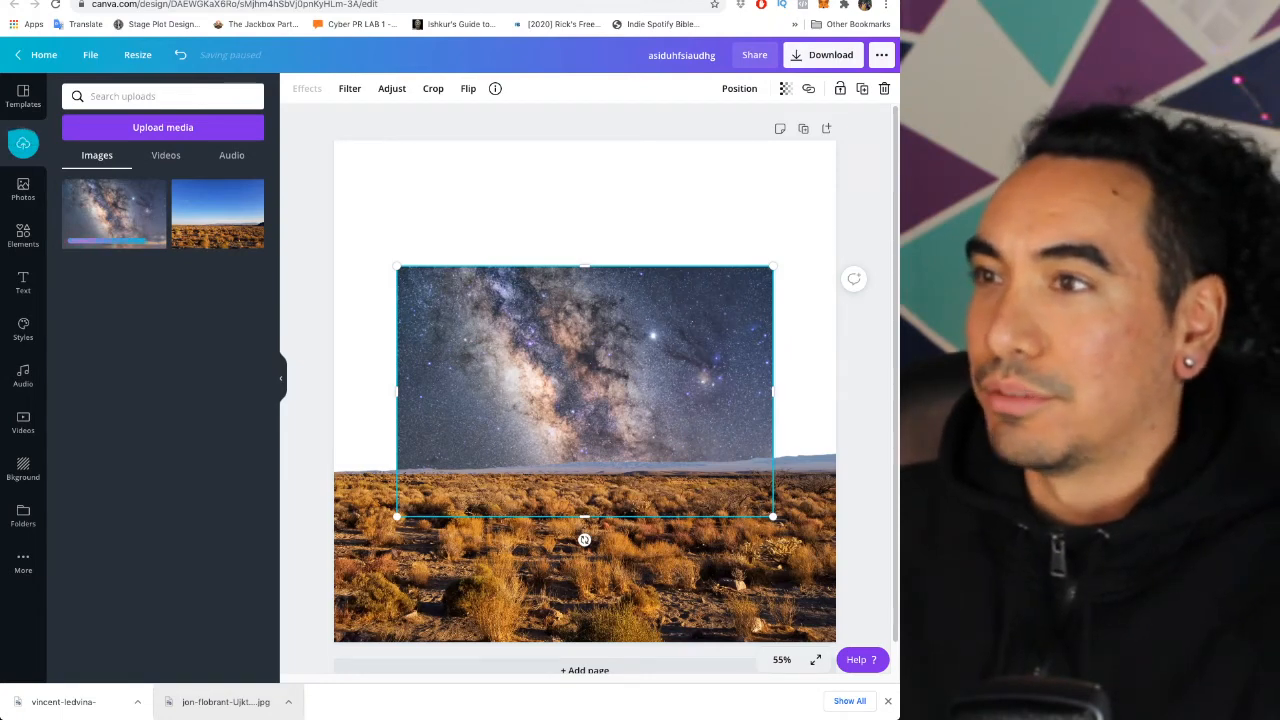
left_click_drag(584, 391, 564, 306)
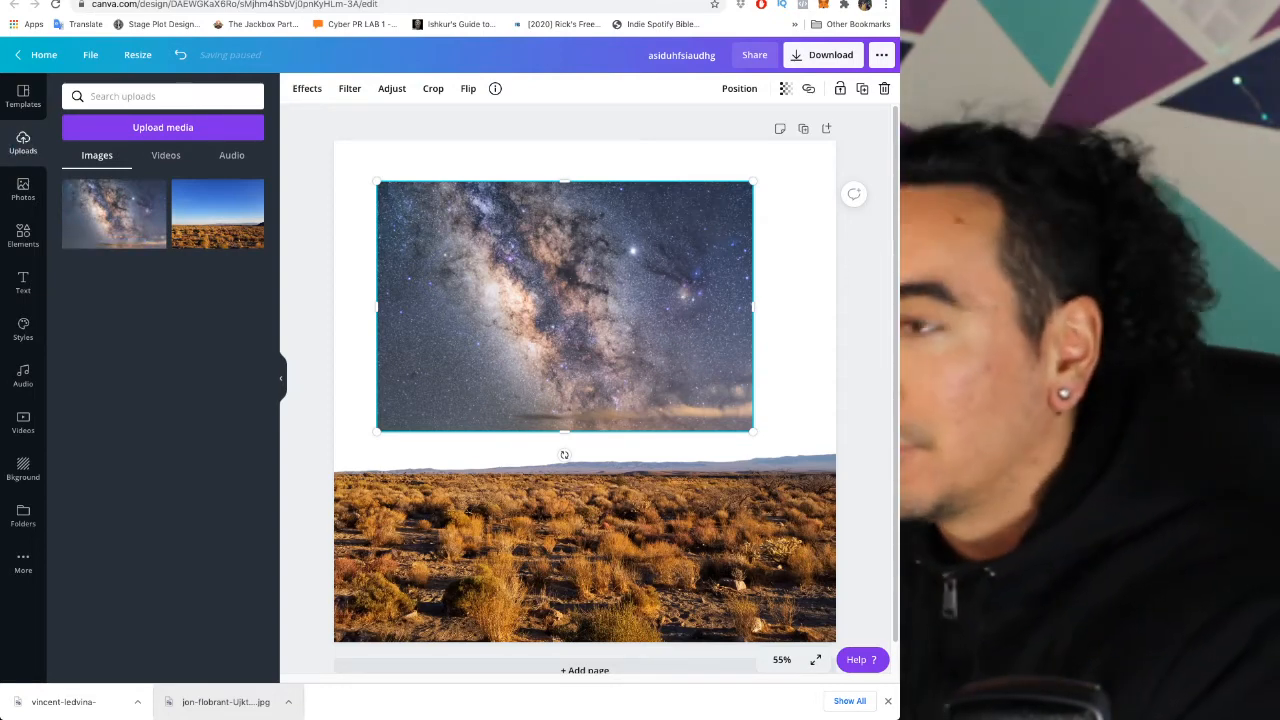
key("Delete")
Try filling the page background with the starry-sky photo, and undo back to the desert cut-out
left_click_drag(114, 214, 580, 390)
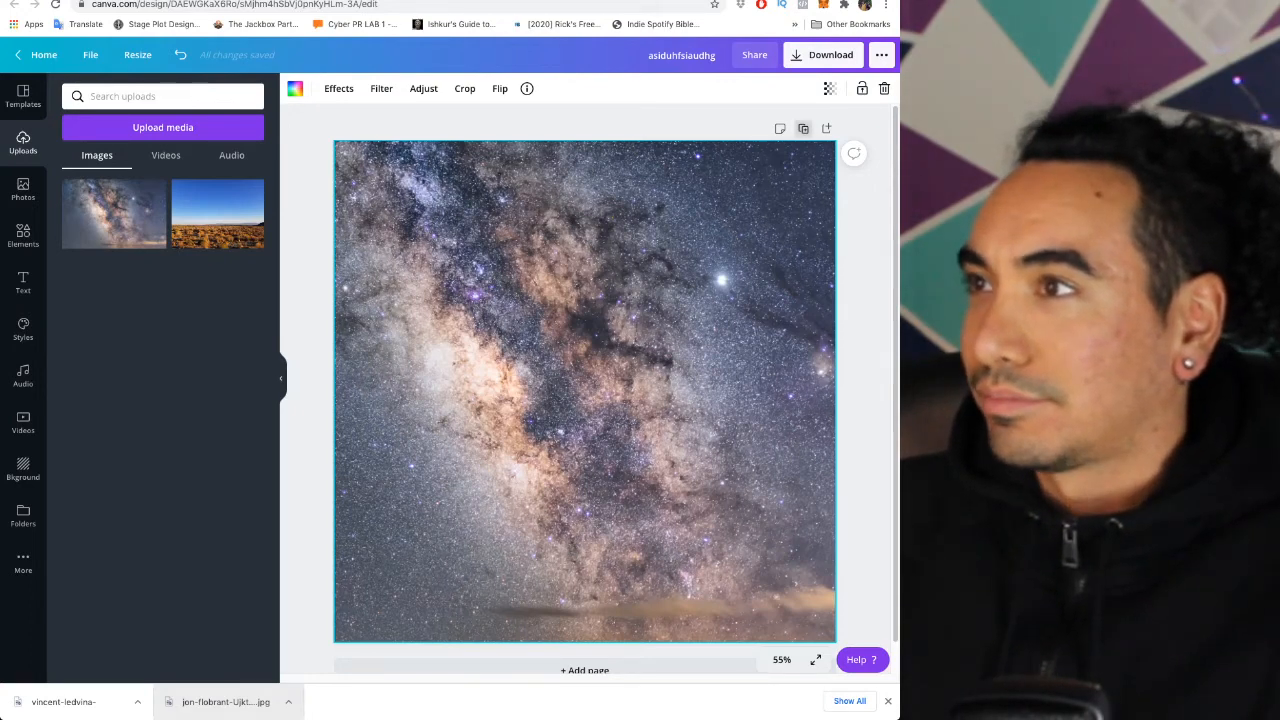
left_click_drag(652, 268, 427, 290)
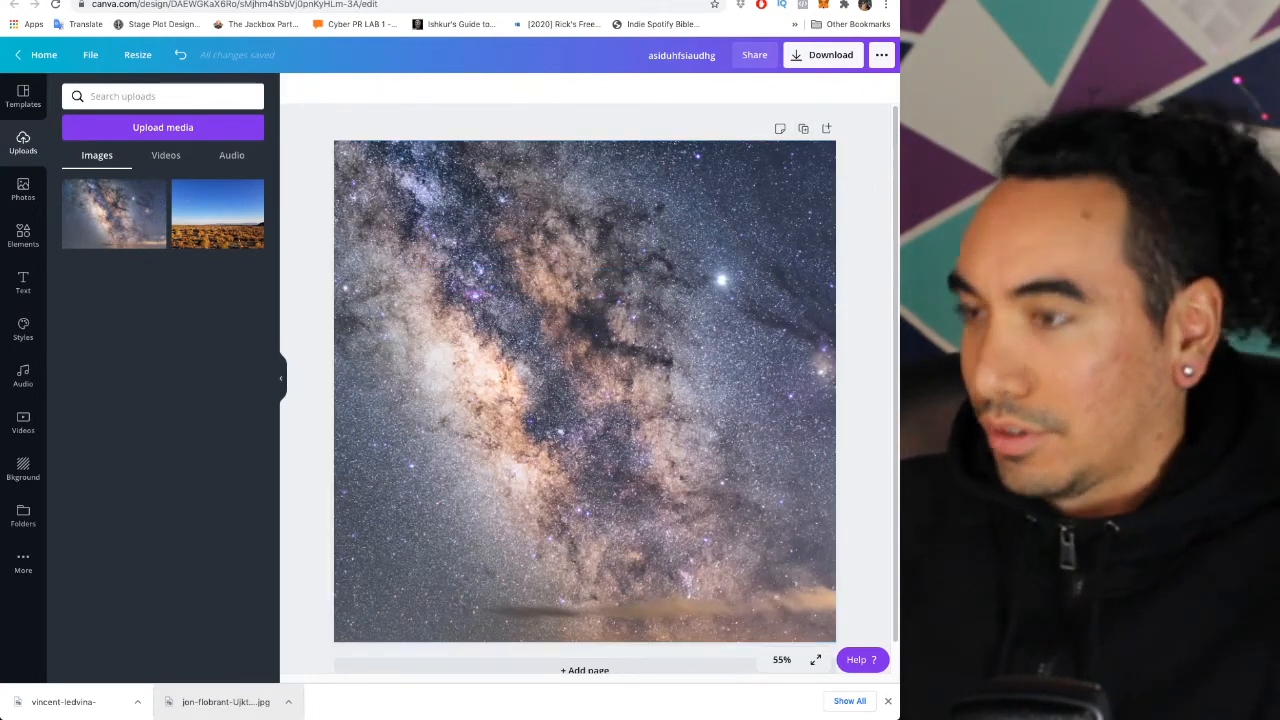
key("Delete")
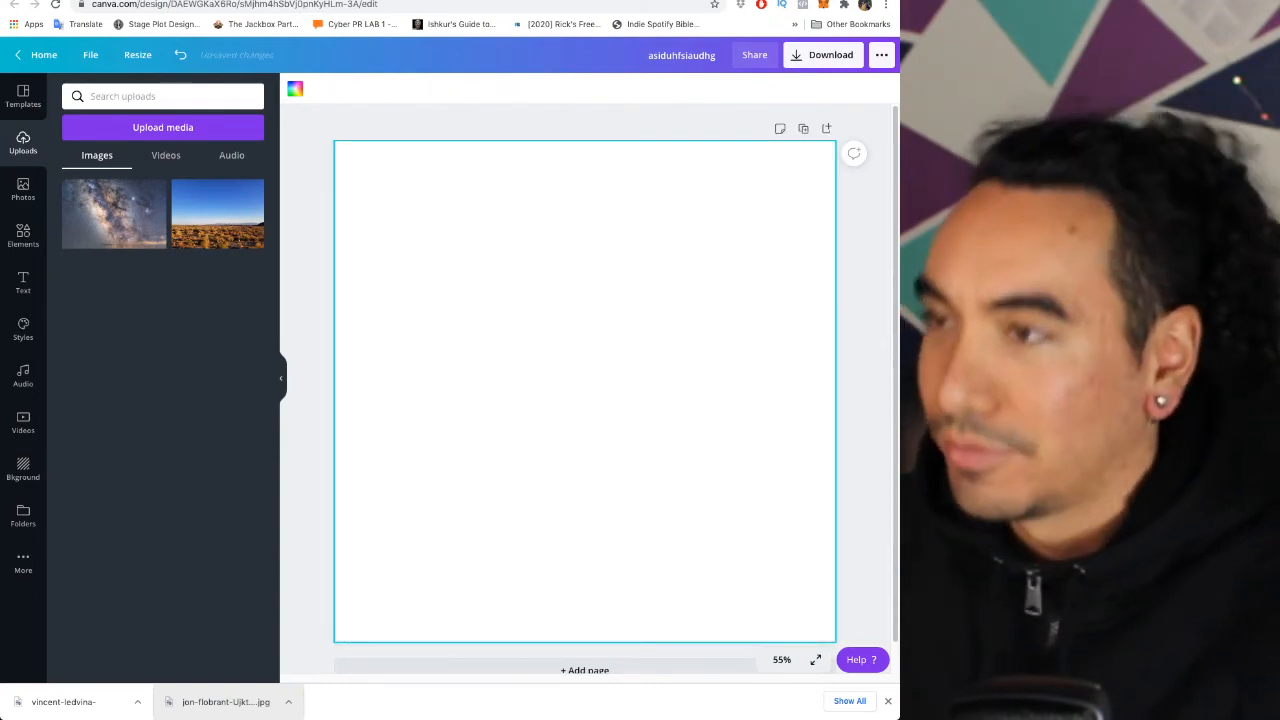
key("ctrl+z")
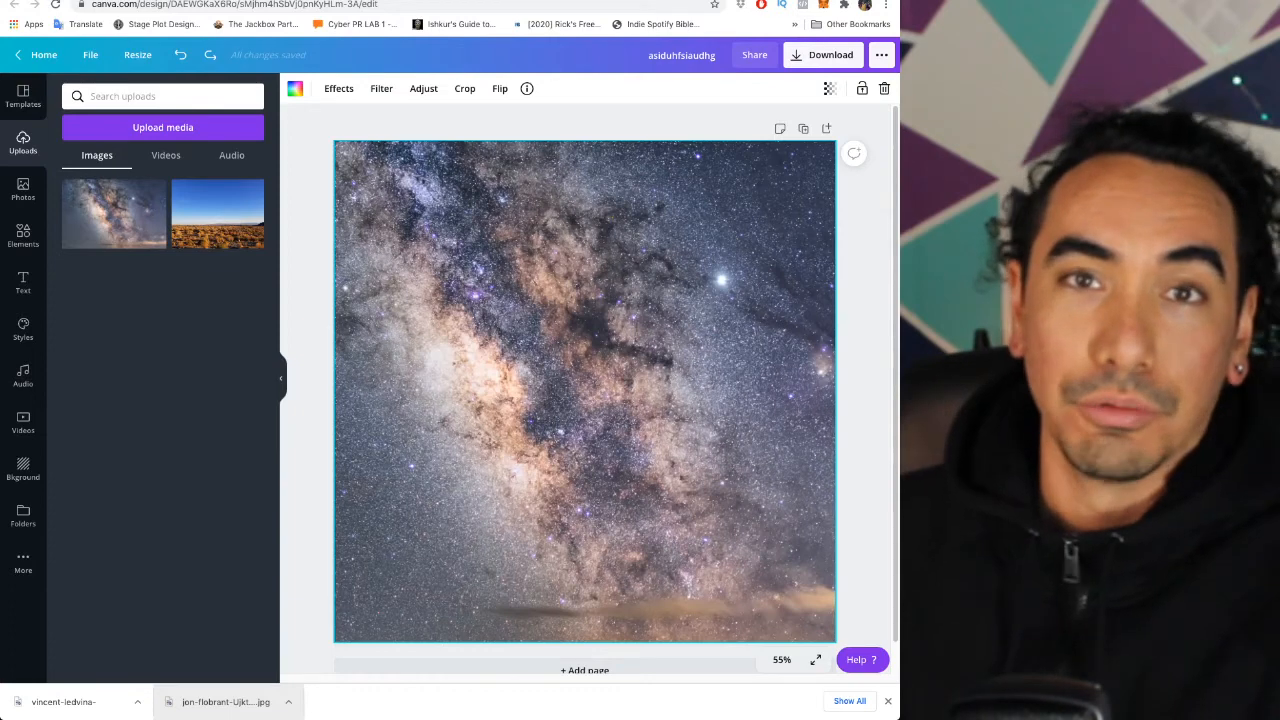
key("super+z")
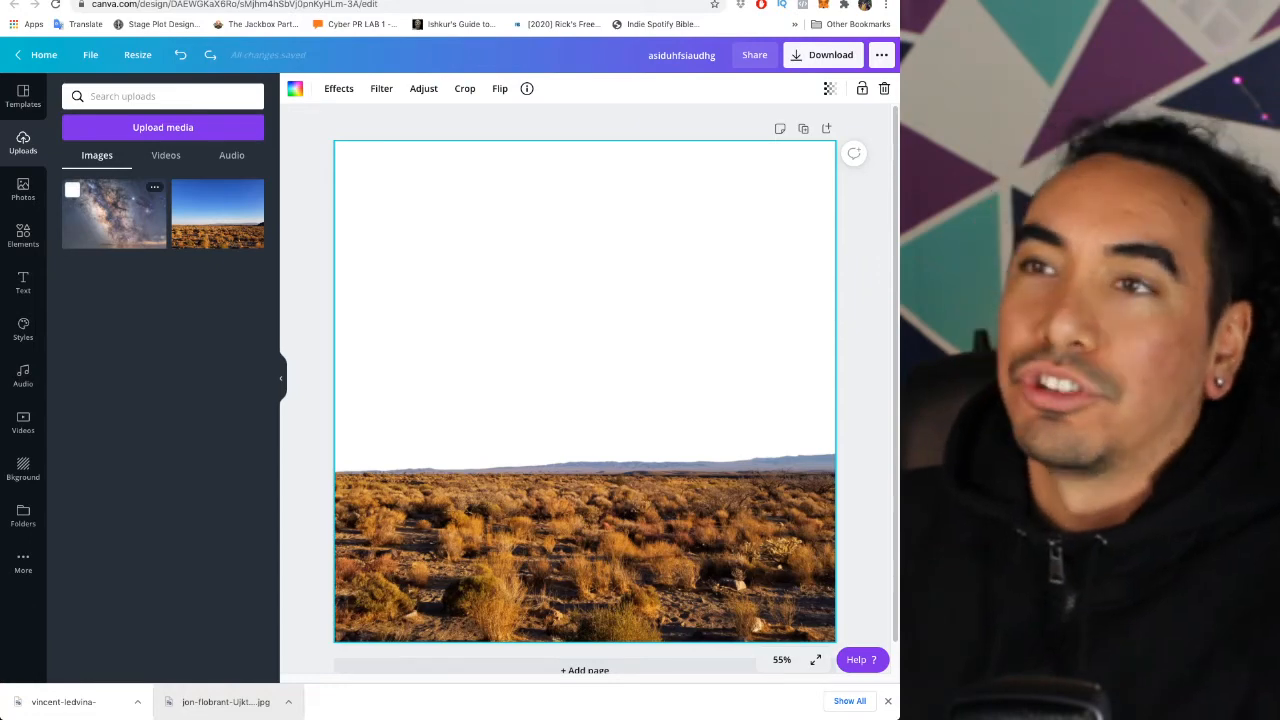
Try to layer an enlarged starry-sky photo behind the desert background, and delete it from the page
left_click(113, 213)
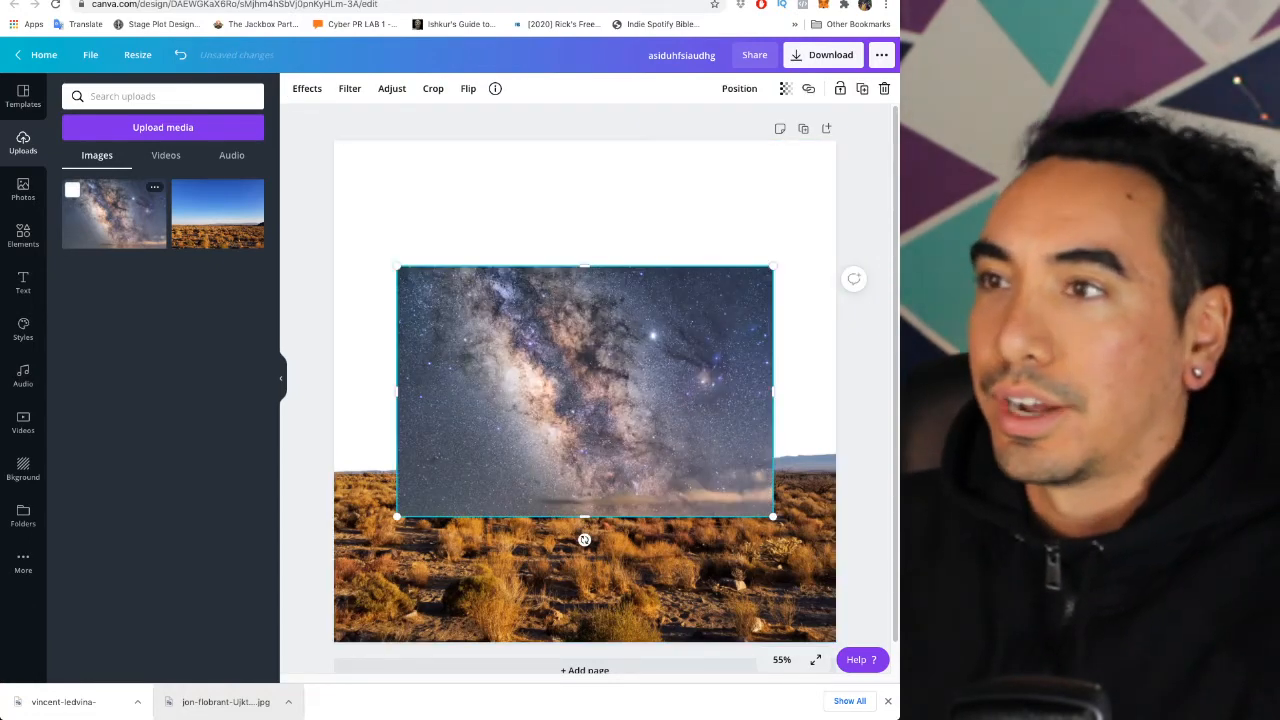
left_click_drag(397, 267, 280, 140)
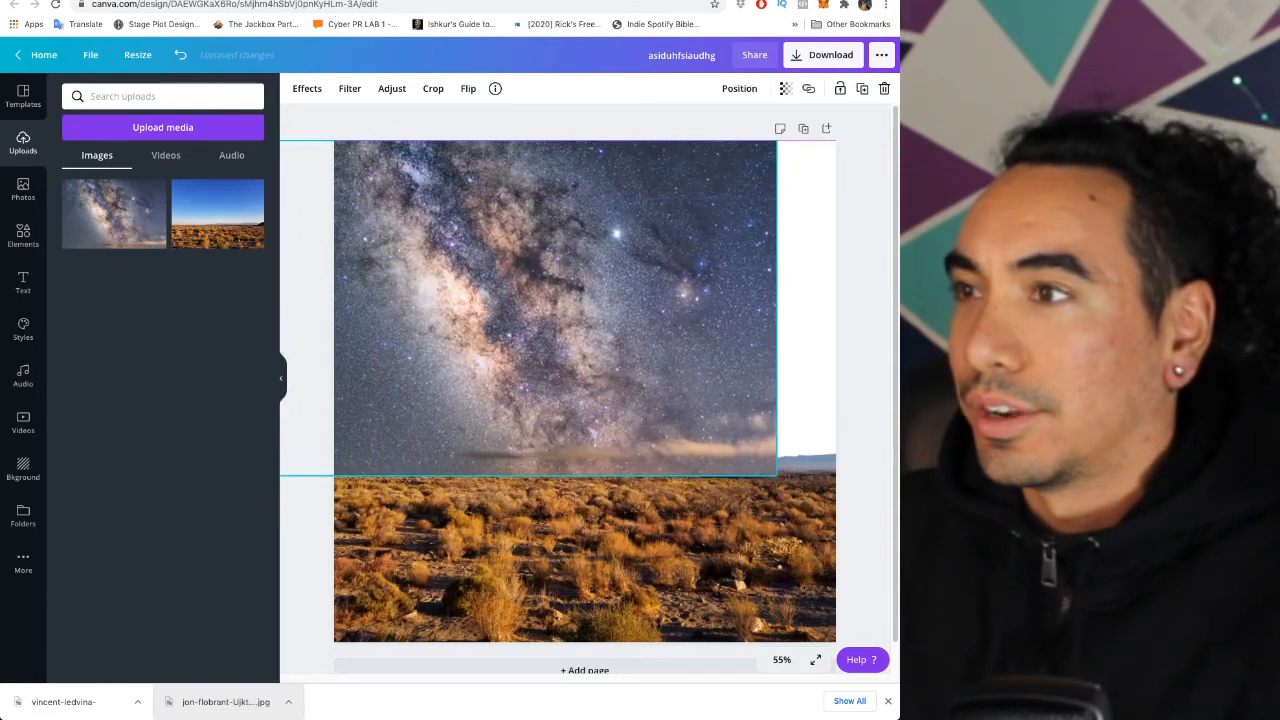
left_click_drag(776, 476, 868, 537)
left_click_drag(570, 537, 571, 667)
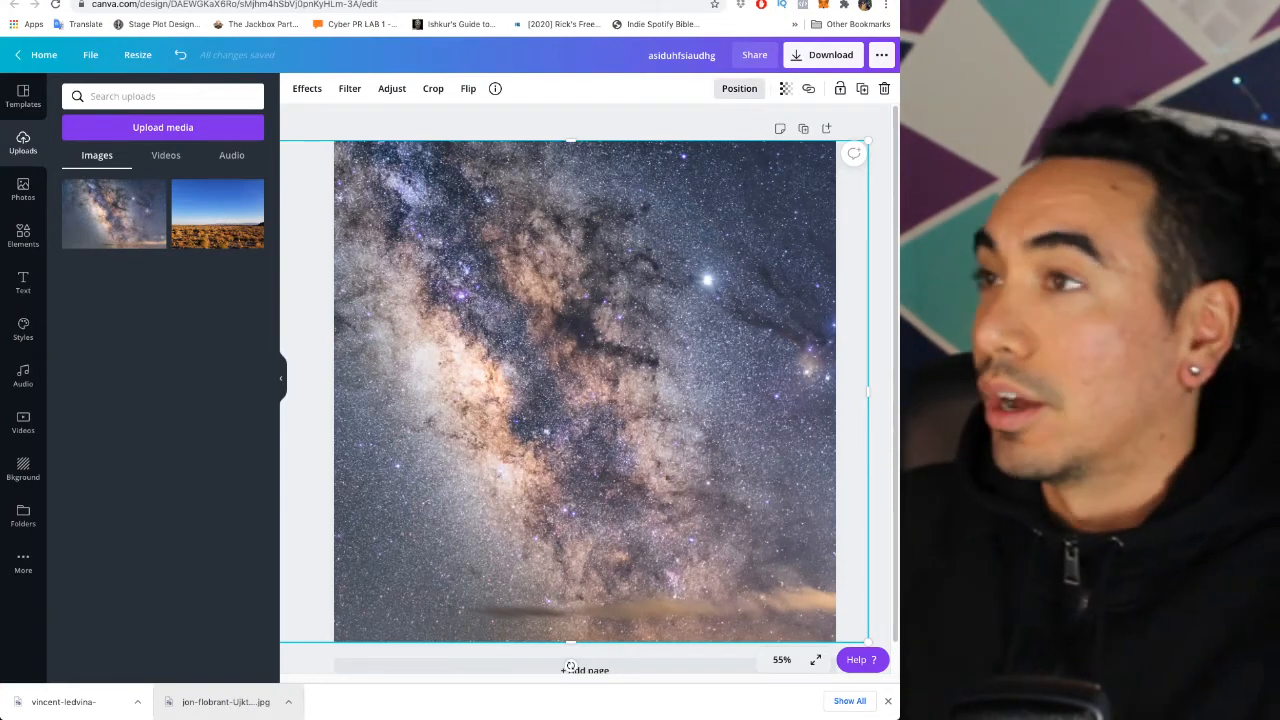
left_click(739, 88)
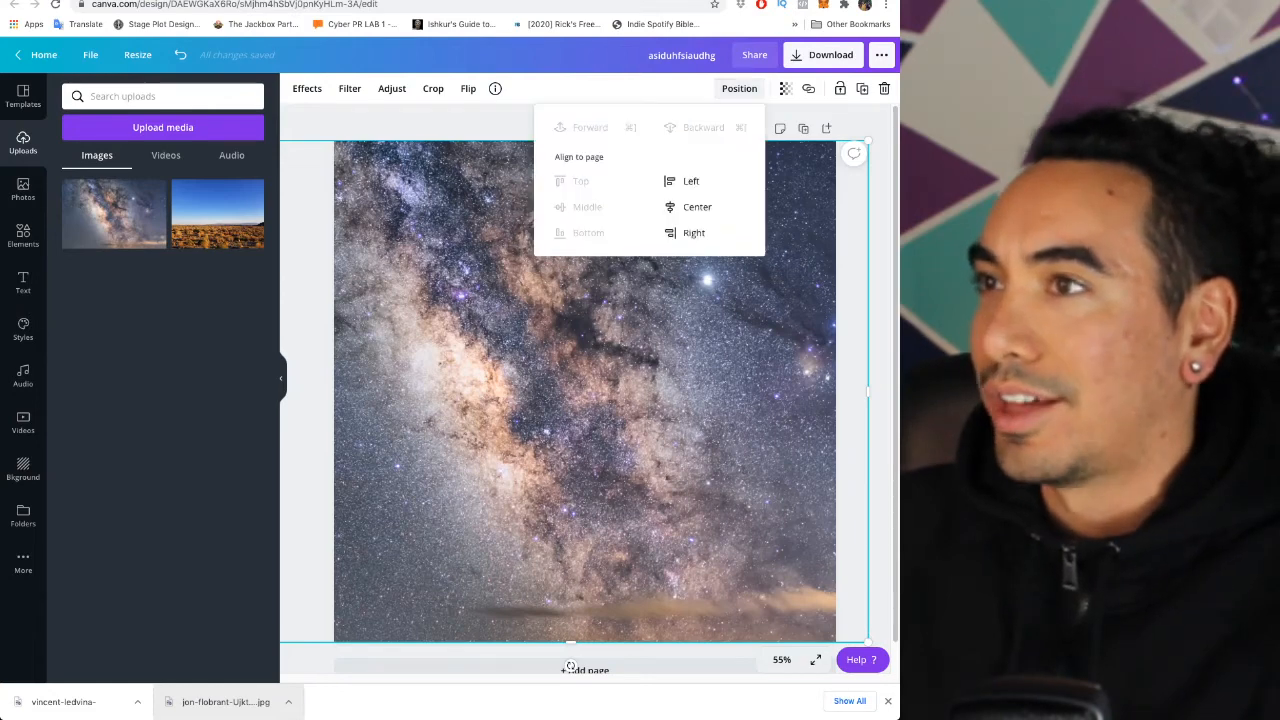
left_click_drag(584, 391, 676, 407)
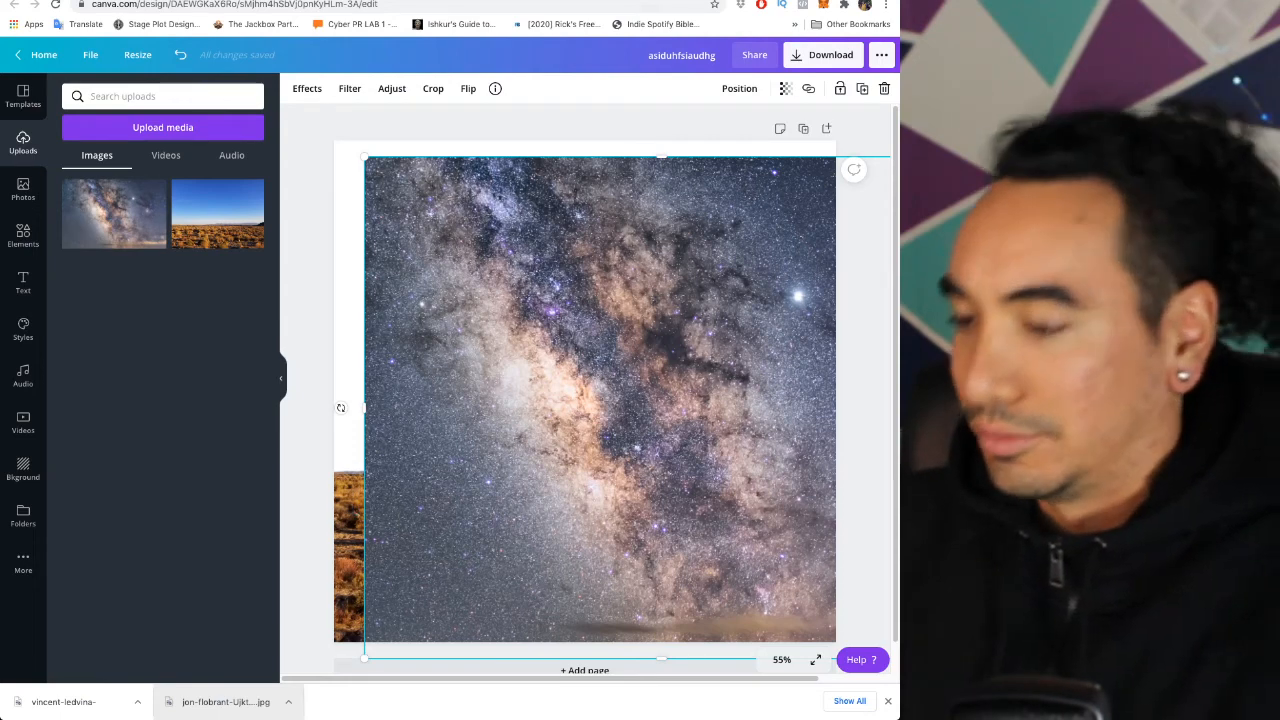
key("Delete")
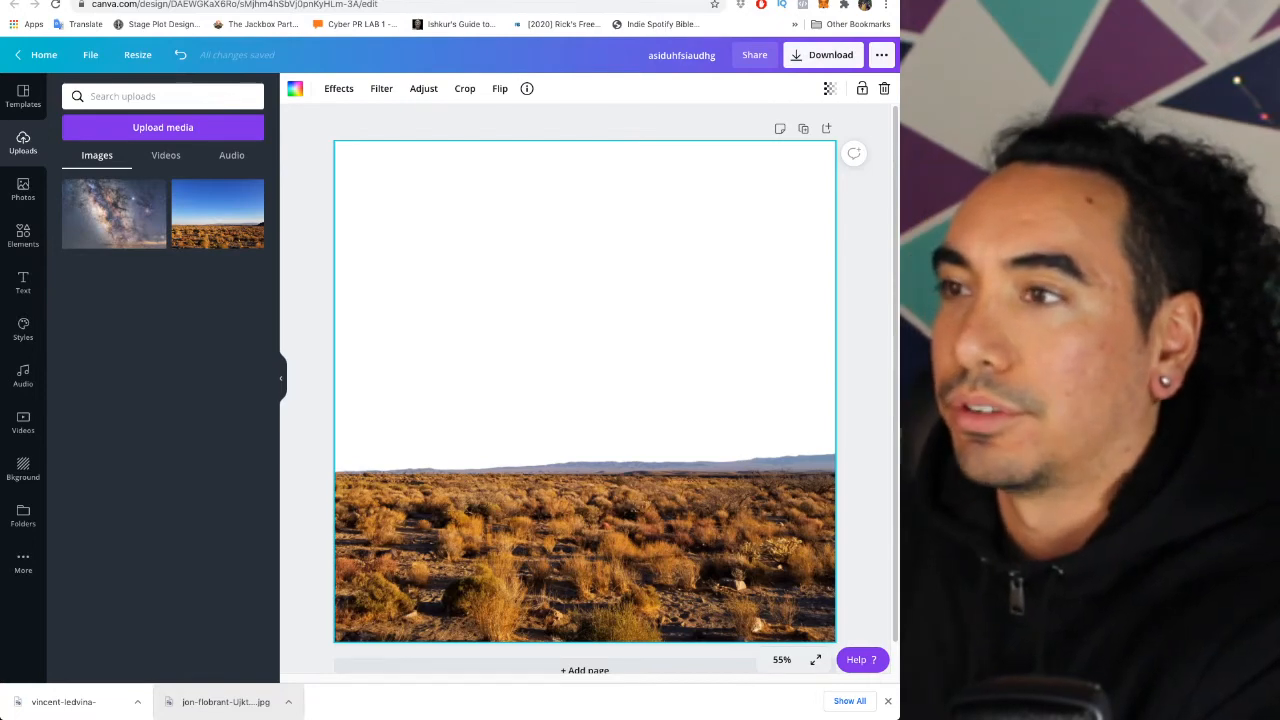
Undo a trial fill of the background with the original desert photo, and clear the page background
left_click_drag(217, 213, 400, 250)
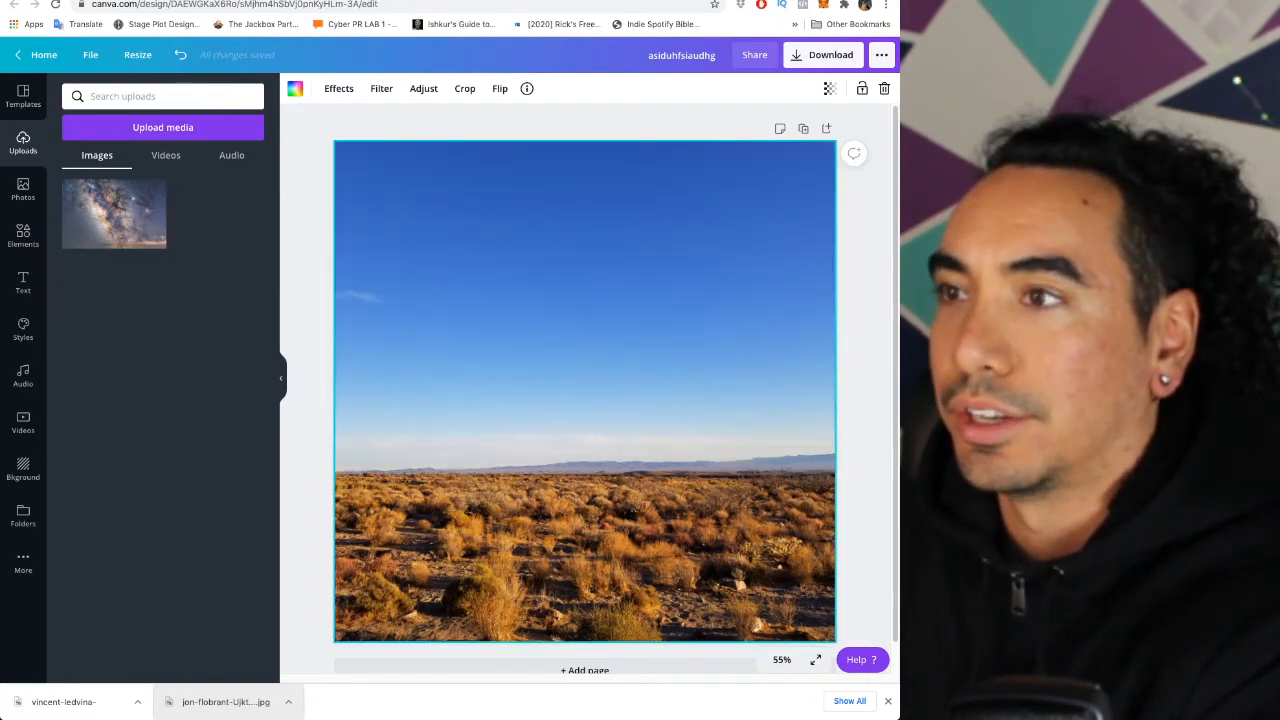
key("super+z")
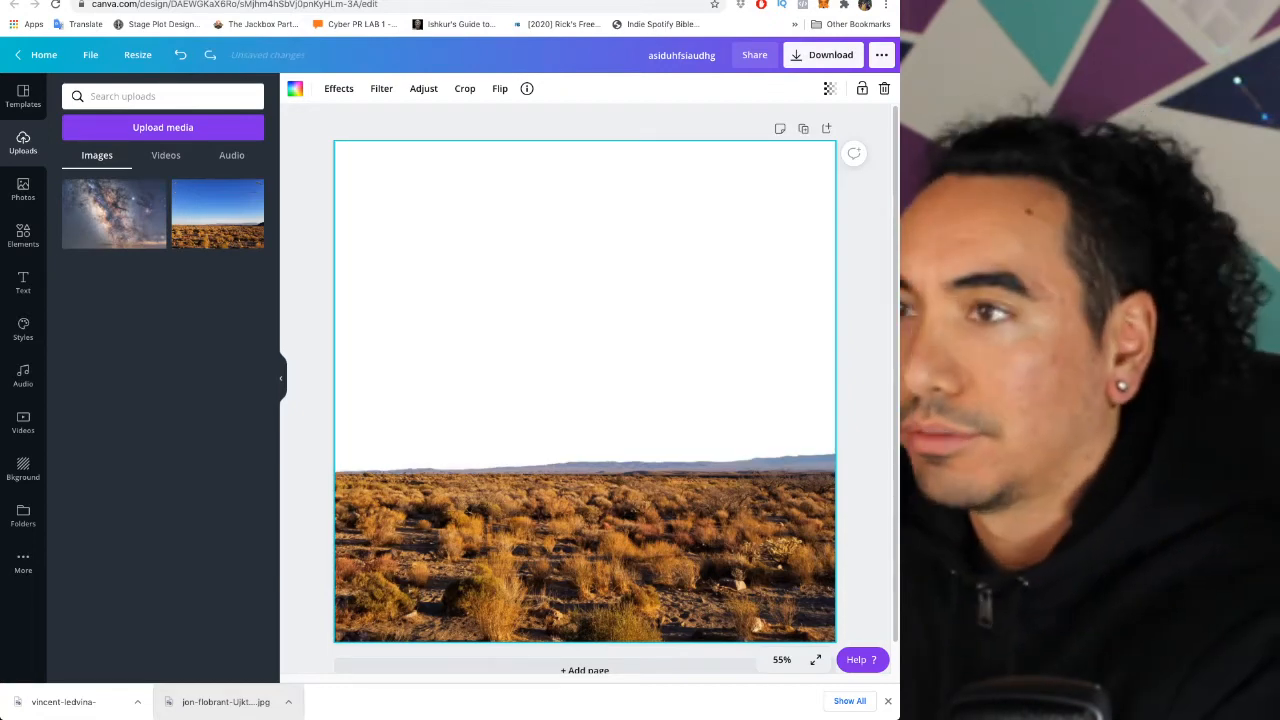
key("super+z")
Add the uploaded desert photo as a separate image and remove its sky with the Background Remover
left_click(217, 214)
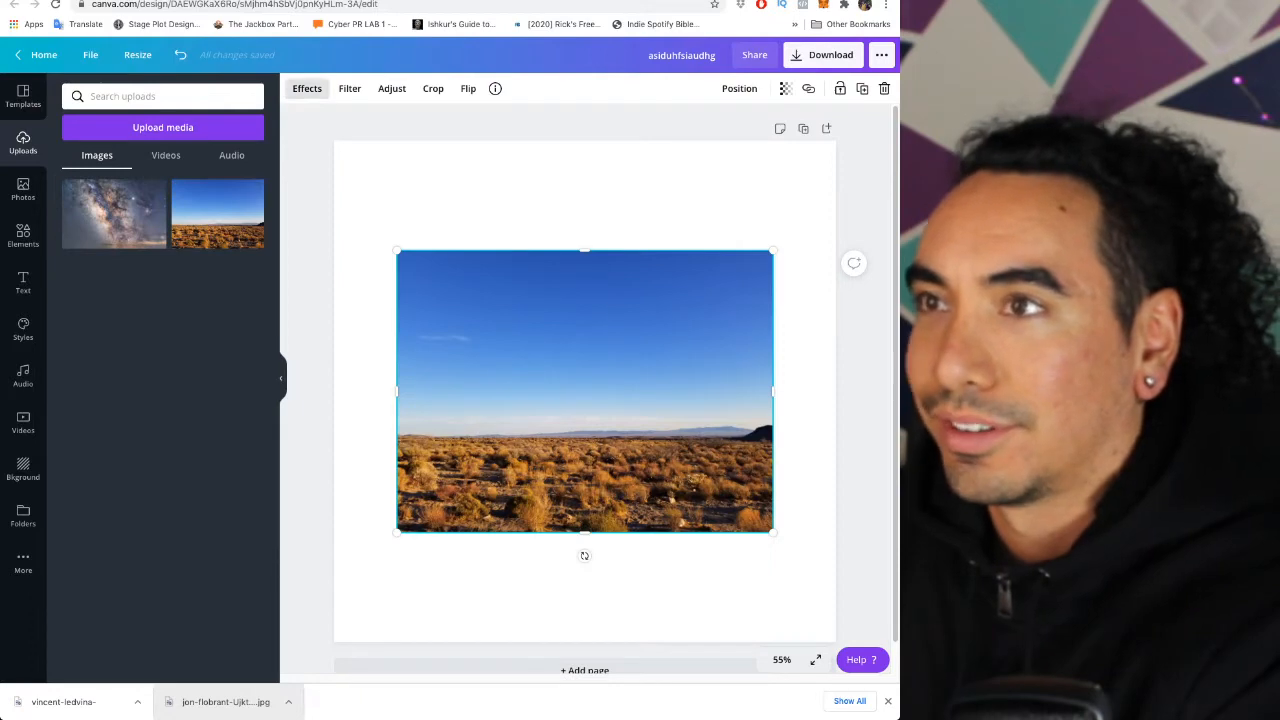
left_click(307, 88)
left_click(151, 139)
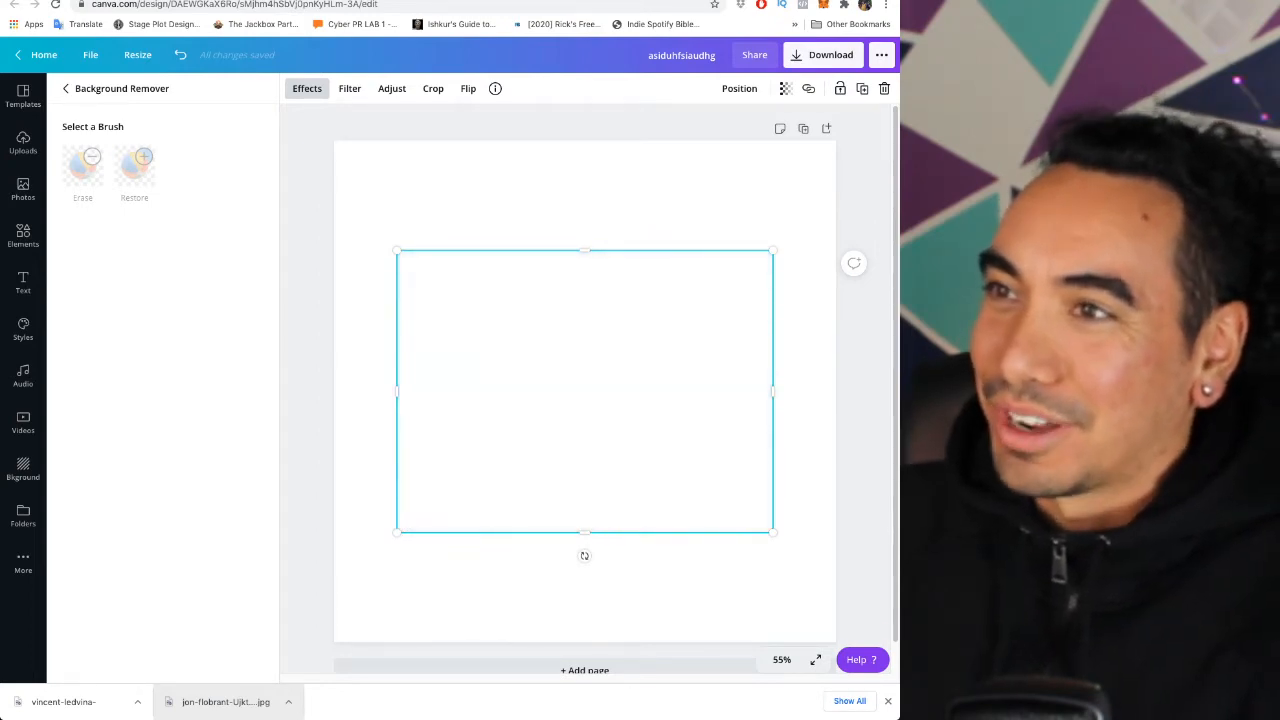
Enlarge the desert cut-out beyond the page edges and turn it into the page background
left_click_drag(397, 251, 280, 136)
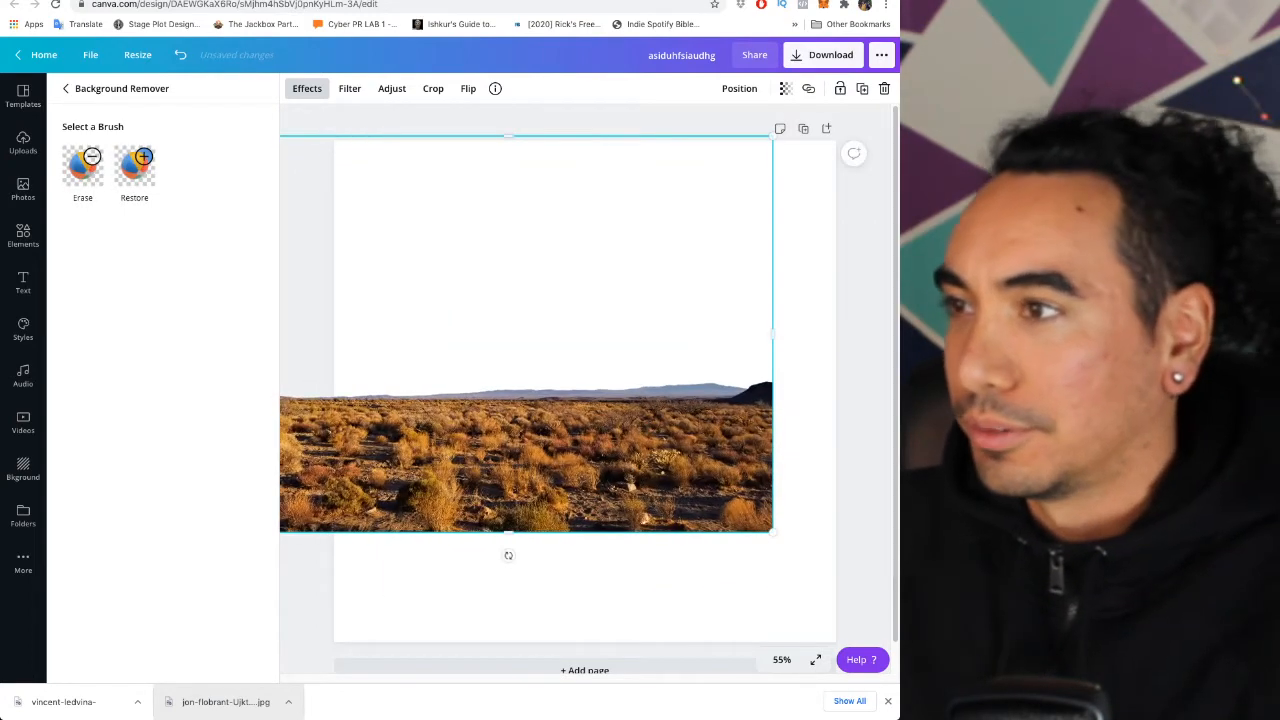
left_click_drag(772, 531, 889, 660)
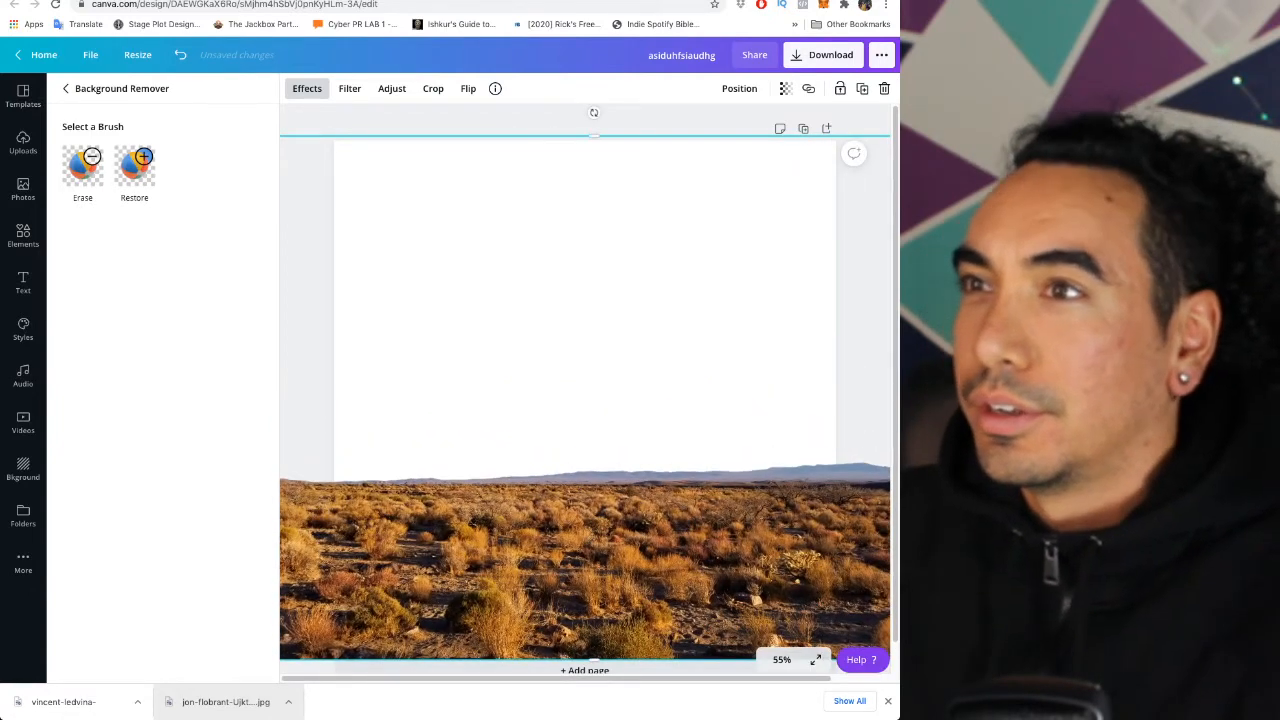
key("Escape")
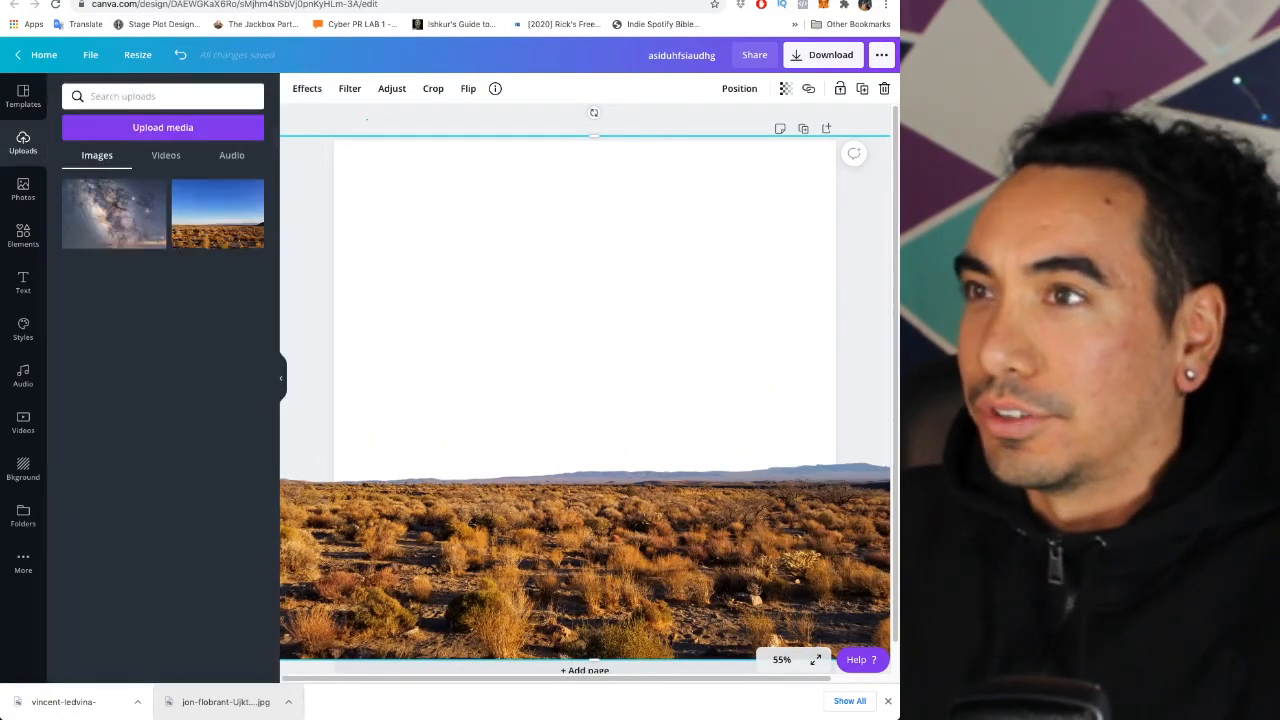
key("super+z")
left_click(584, 390)
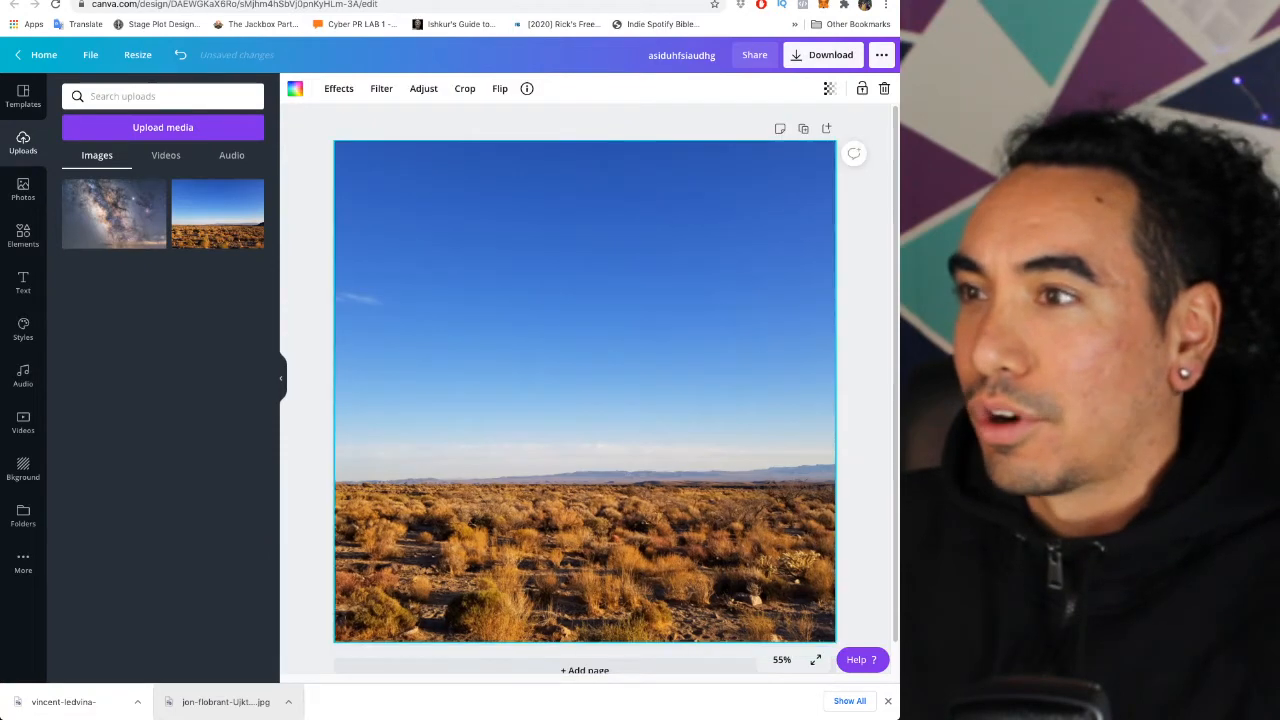
Reposition the desert photo within the page background, and undo and redo the latest background changes
left_click_drag(437, 453, 563, 426)
double_click(551, 429)
left_click(310, 88)
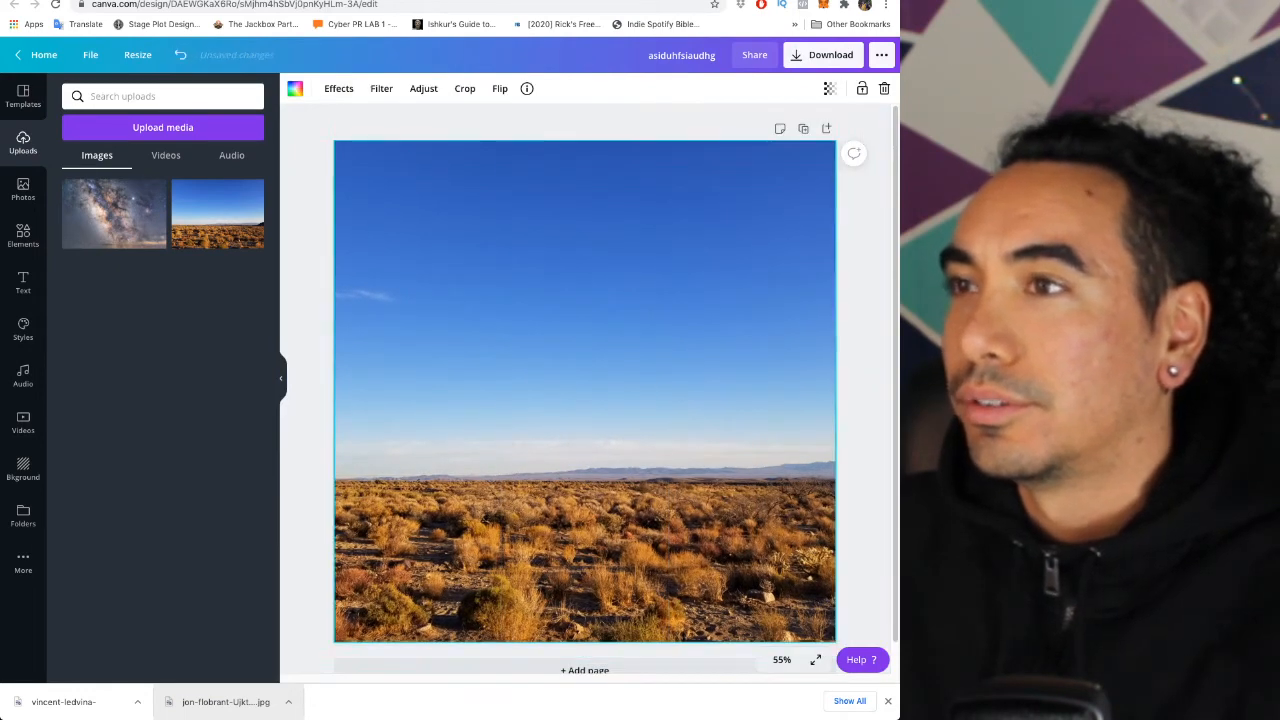
key("ctrl+z")
key("super+z")
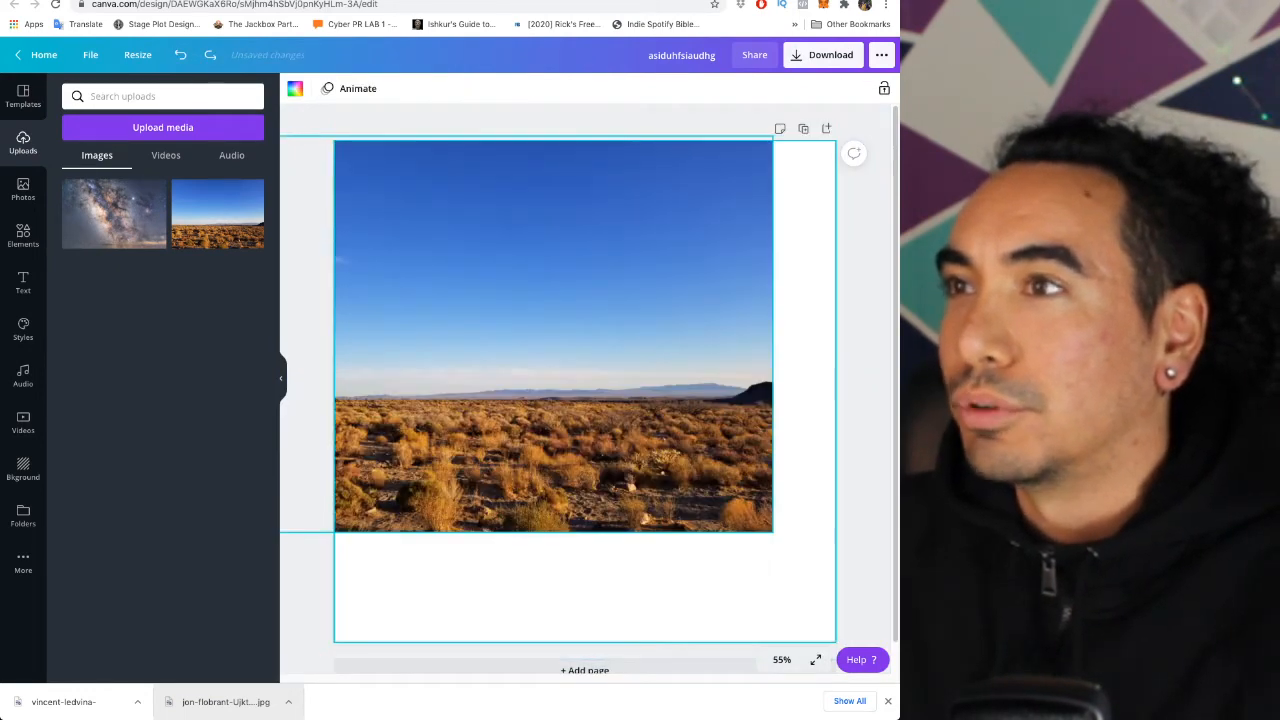
key("super+shift+z")
key("super+shift+z")
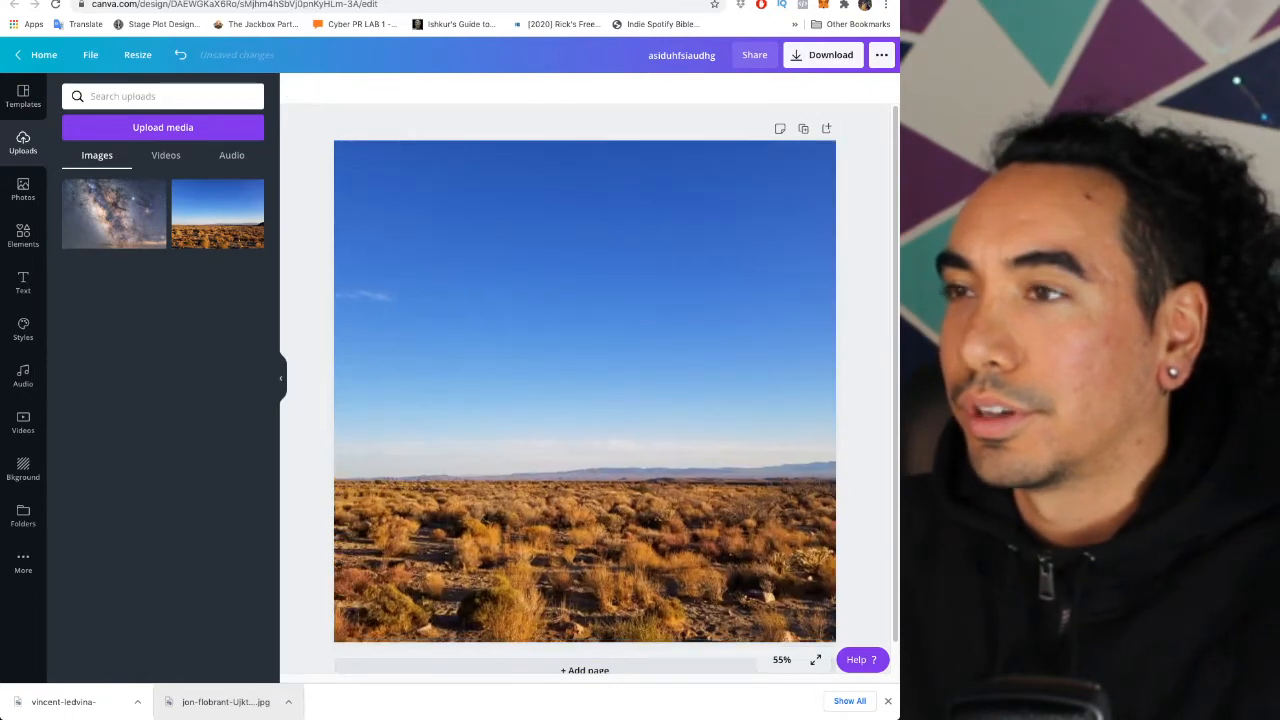
Remove the blue sky from the desert page background with the Background Remover effect
left_click(584, 390)
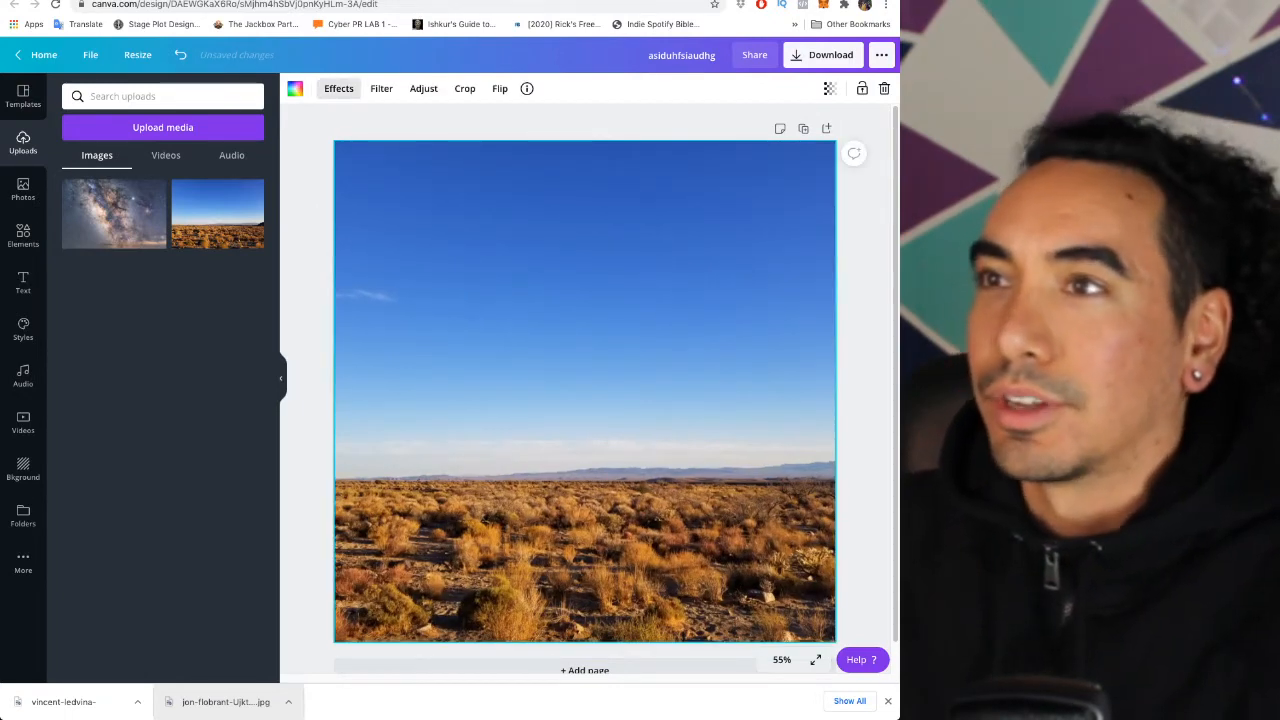
left_click(338, 88)
left_click(130, 128)
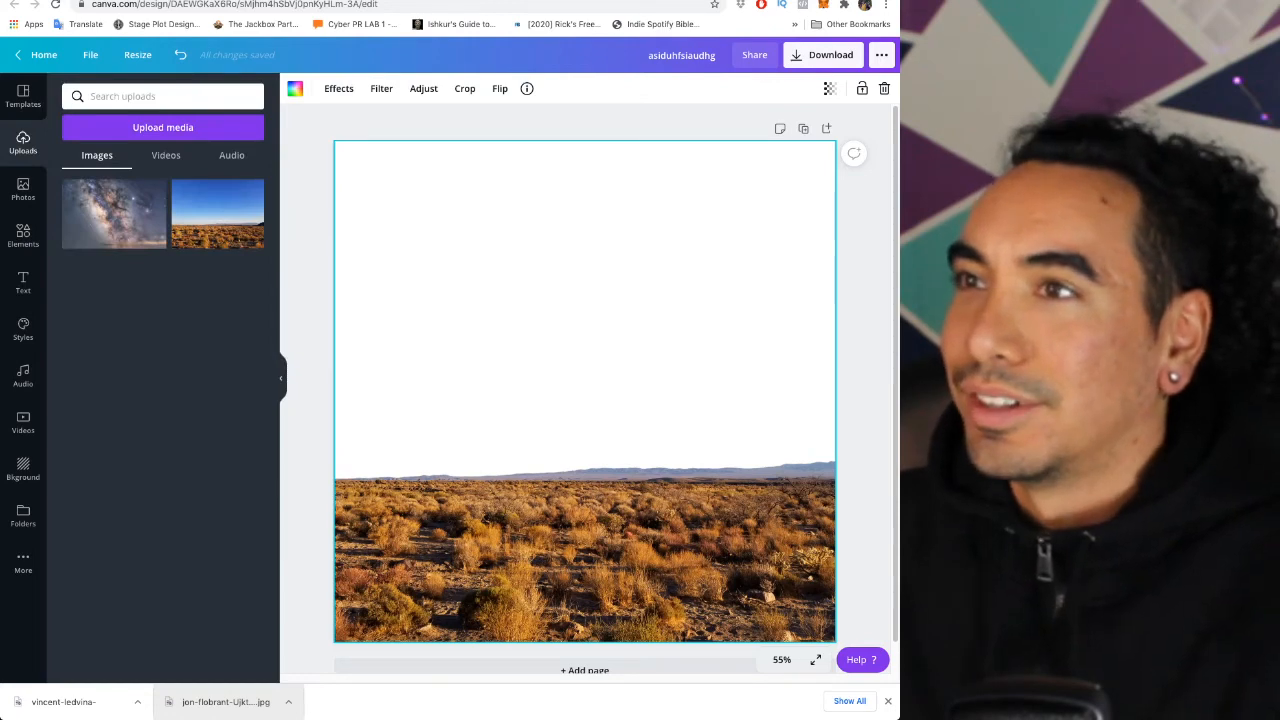
Add the starry-sky photo, enlarge it to about 1,859 × 1,239, and rest its lower edge on the desert horizon
left_click(113, 213)
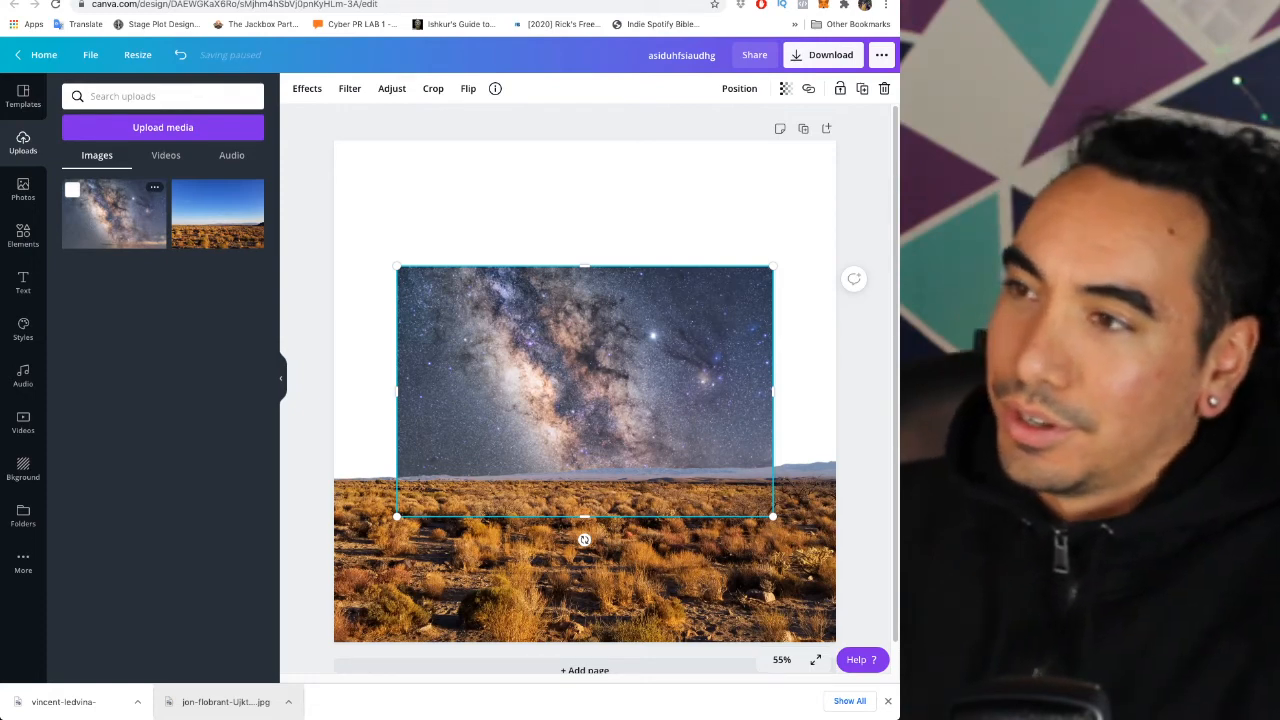
left_click_drag(397, 267, 275, 148)
left_click_drag(550, 333, 558, 316)
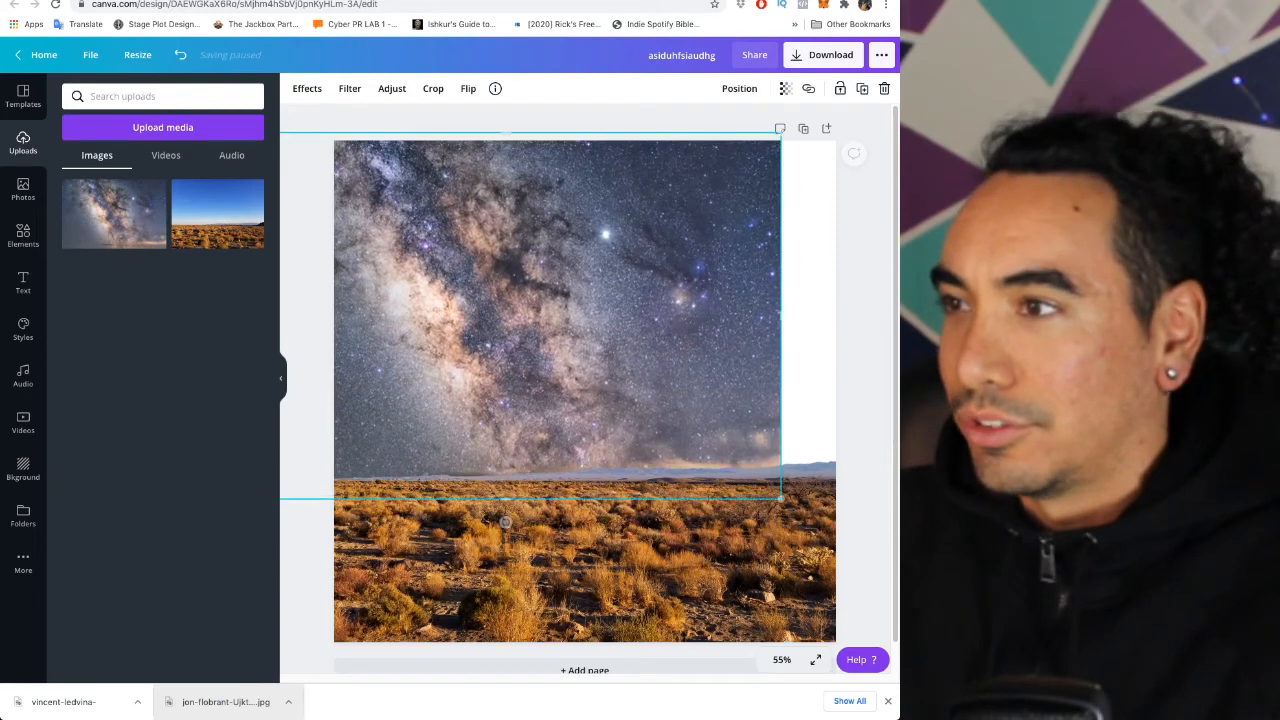
left_click_drag(780, 498, 835, 578)
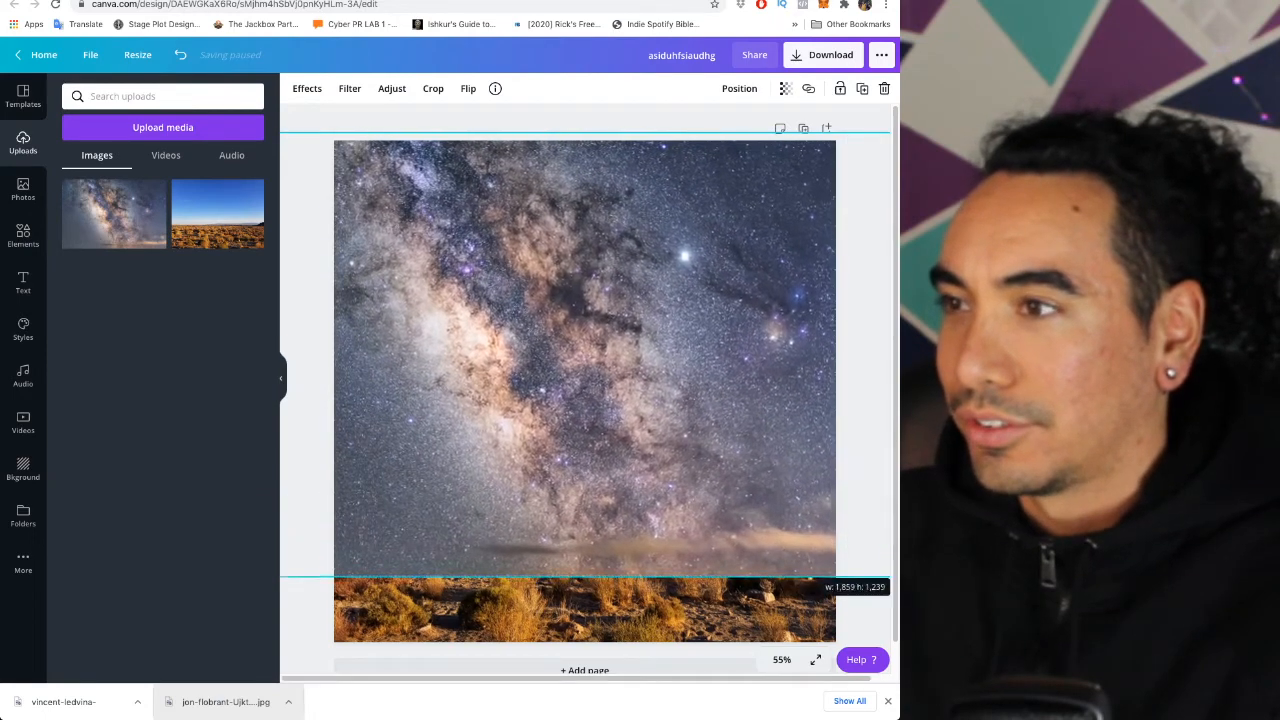
left_click(564, 356)
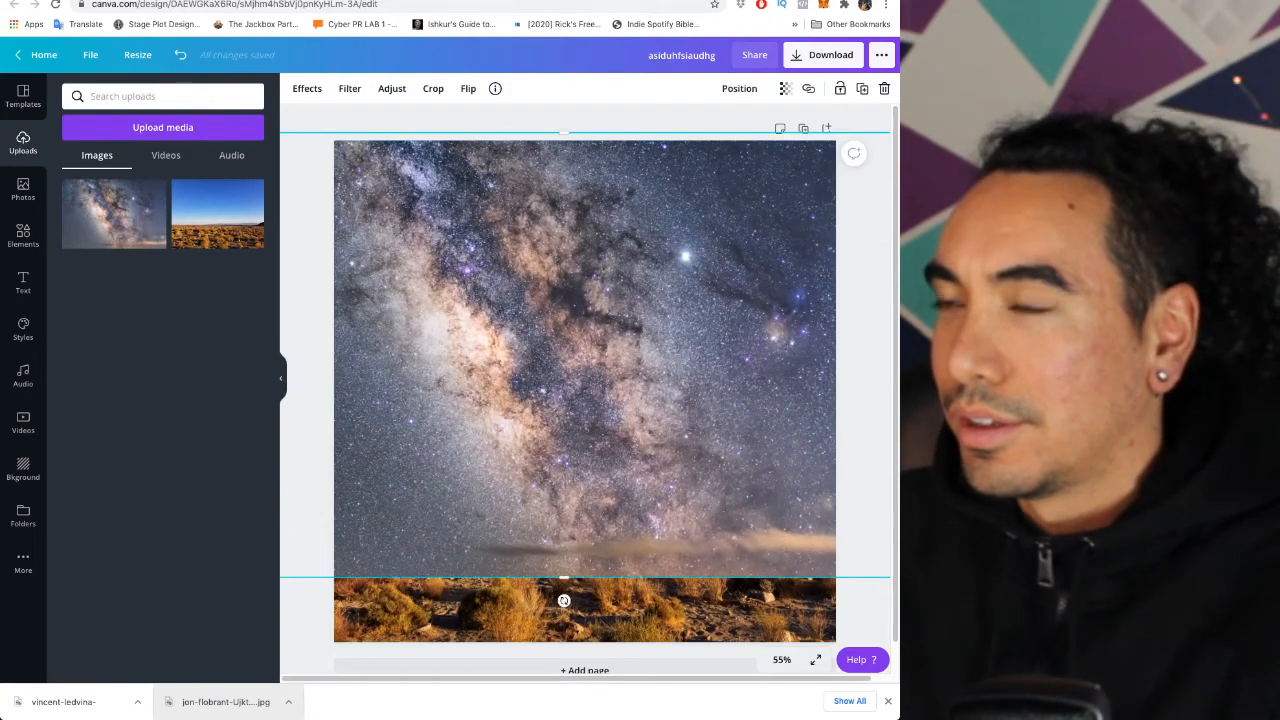
left_click(739, 88)
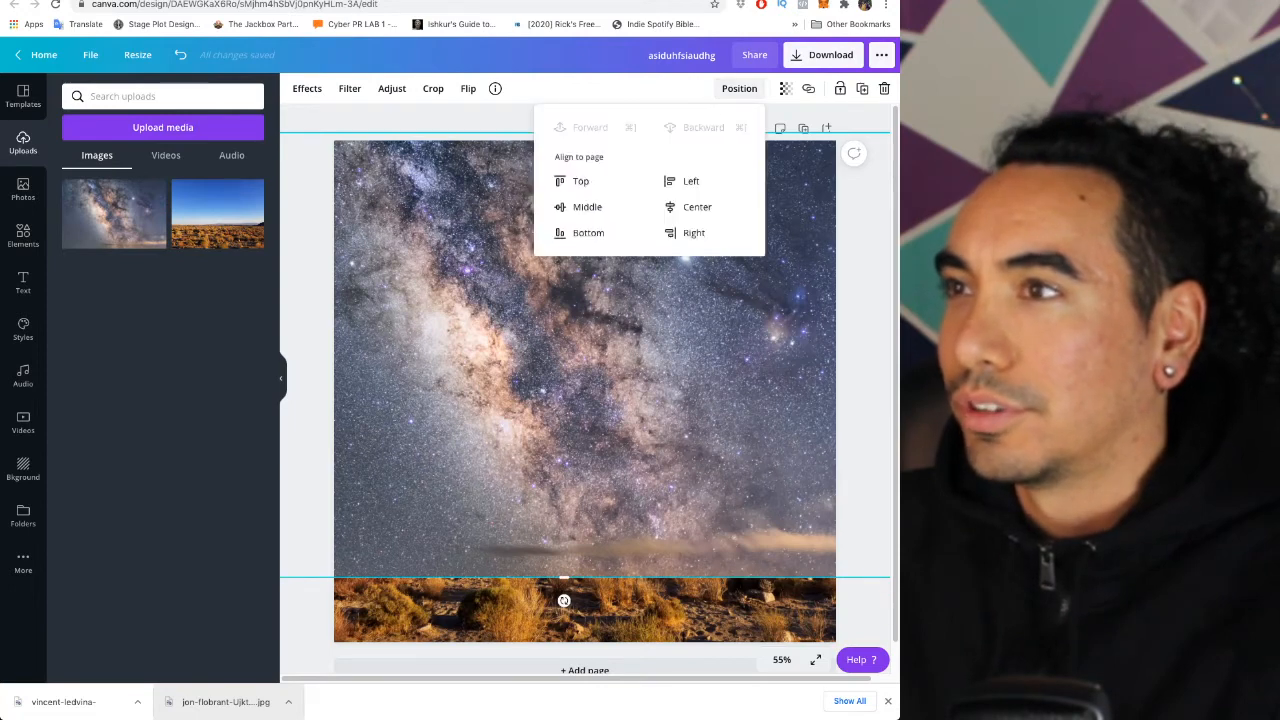
left_click(739, 88)
left_click_drag(564, 356, 585, 260)
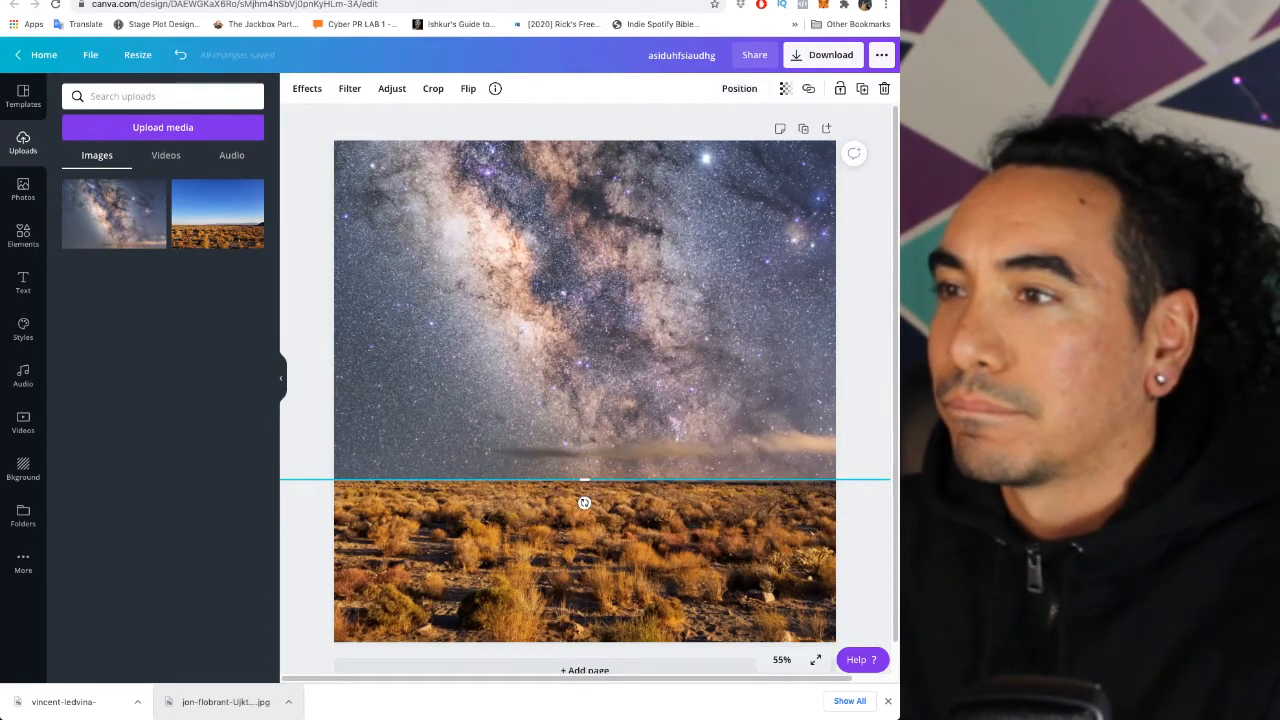
Undo the starry-sky photo's placement and delete the desert background from the page
key("Escape")
key("super+z")
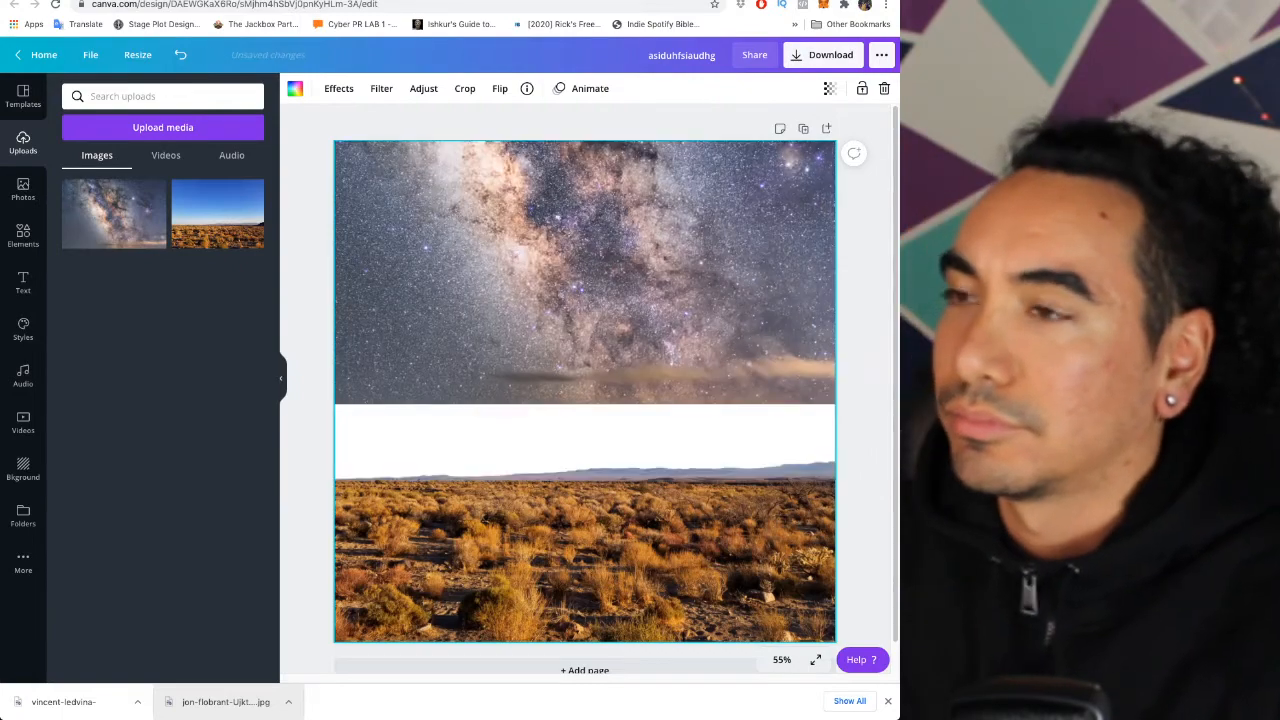
key("super+z")
key("super+z")
key("super+z")
key("super+z")
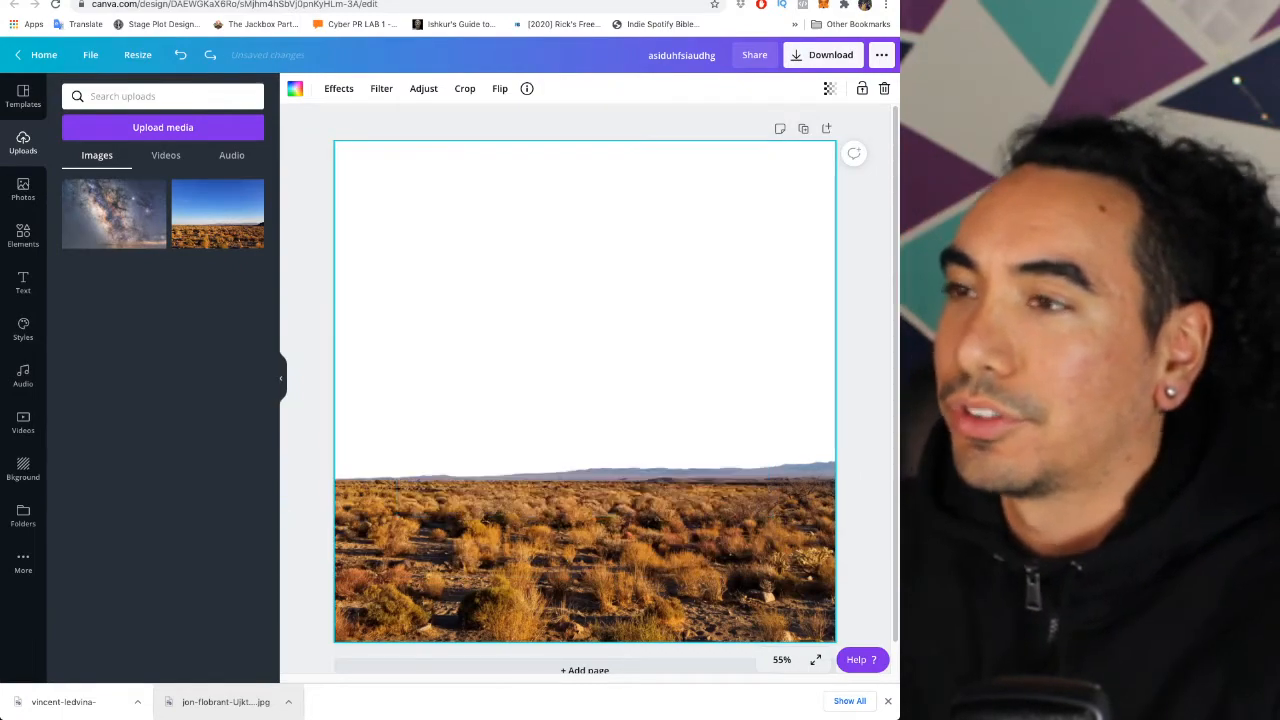
key("Delete")
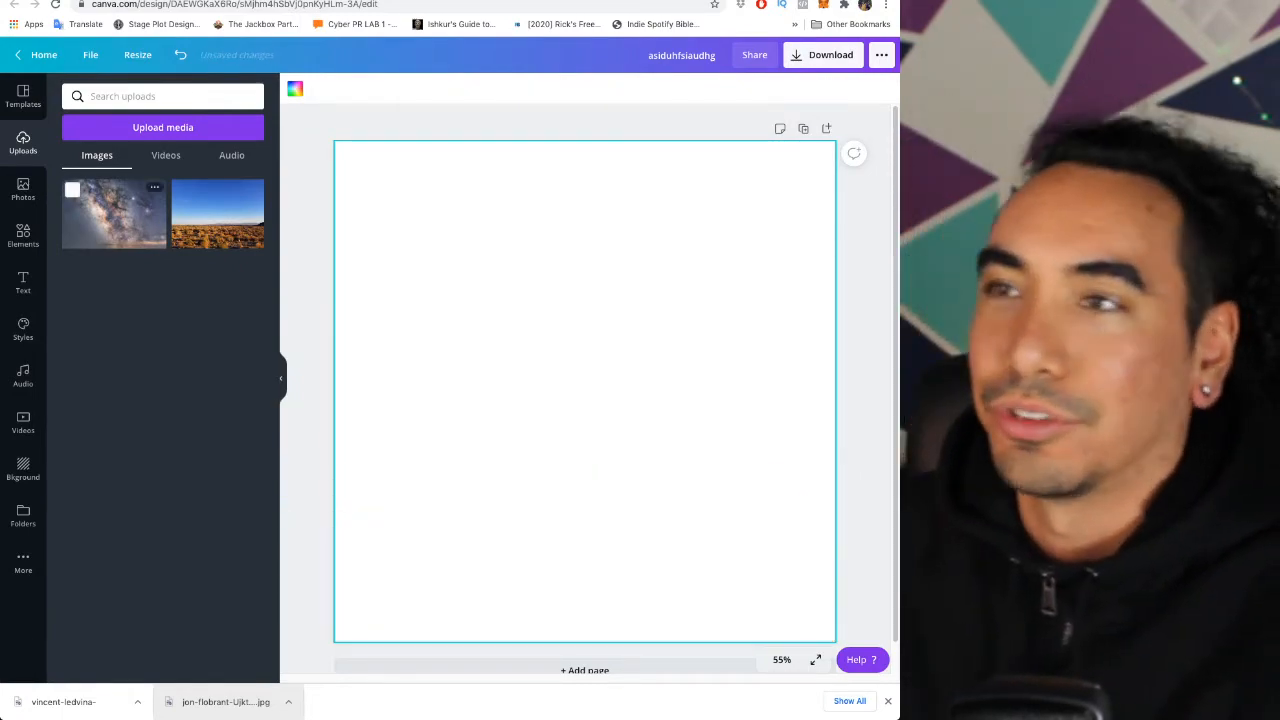
Set the starry-sky photo as the page background, and add the desert photo with its sky removed by Background Remover
left_click_drag(114, 214, 380, 200)
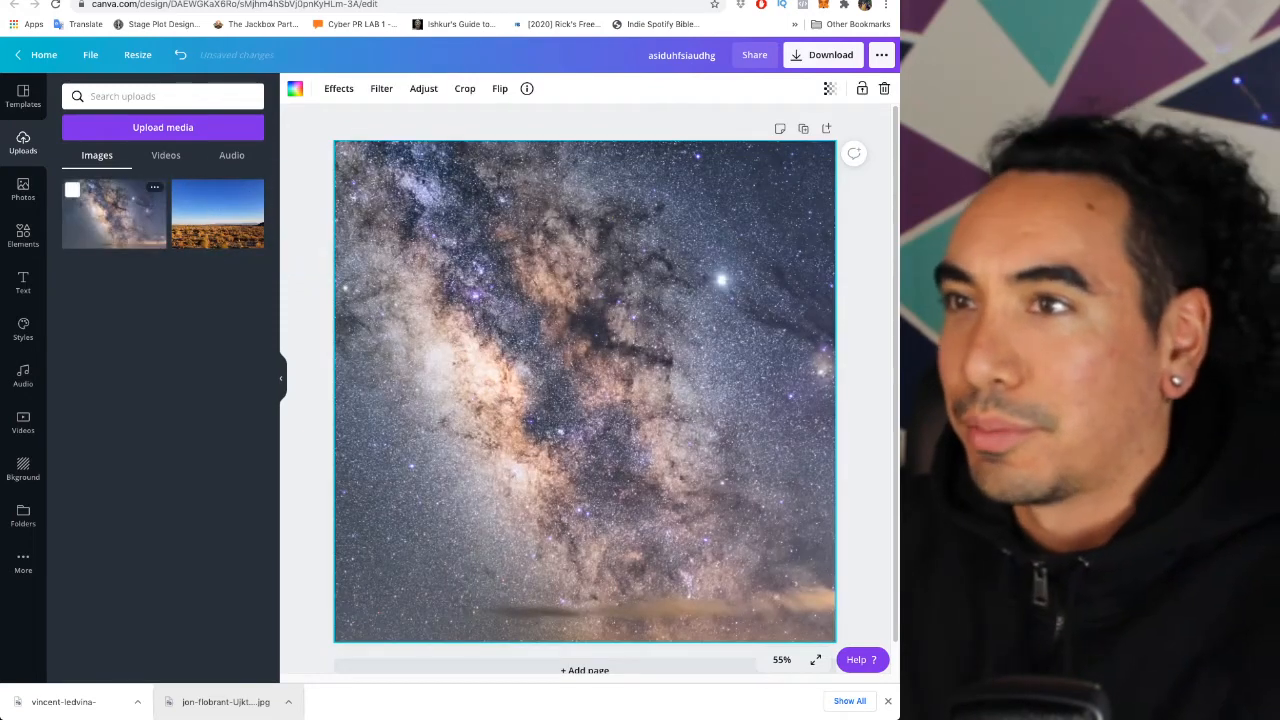
left_click(217, 214)
left_click(307, 88)
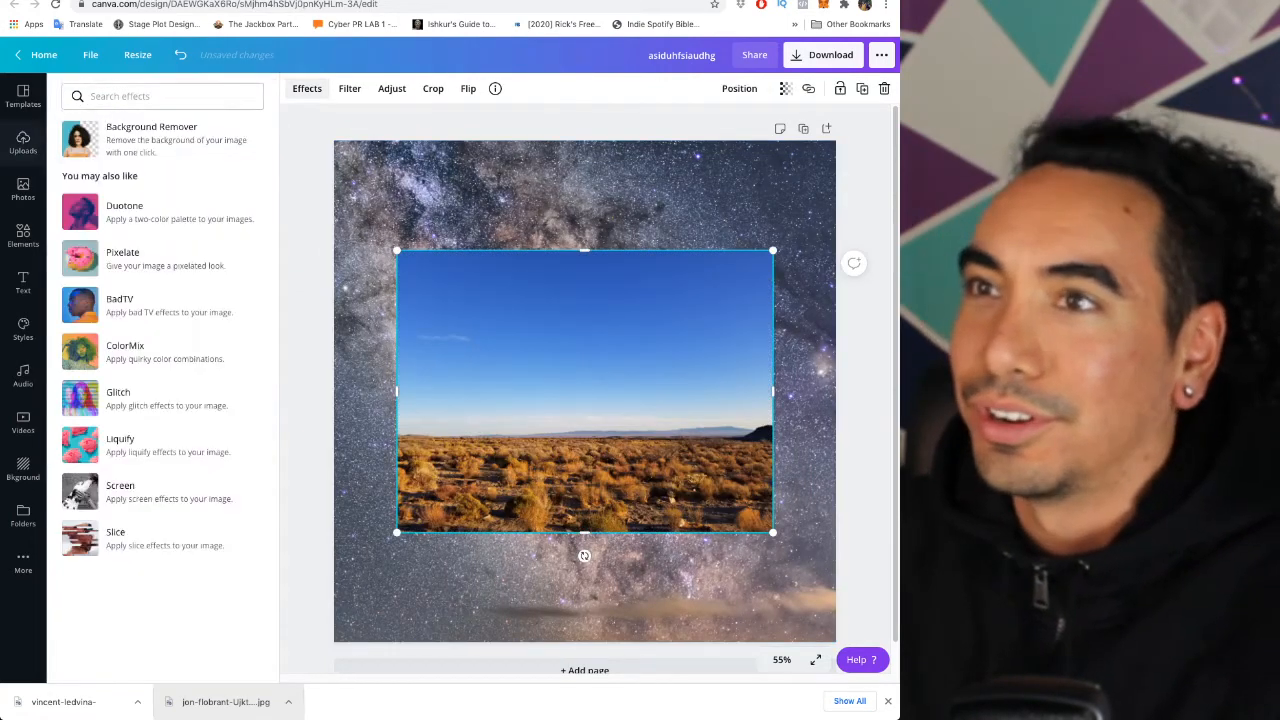
left_click(163, 139)
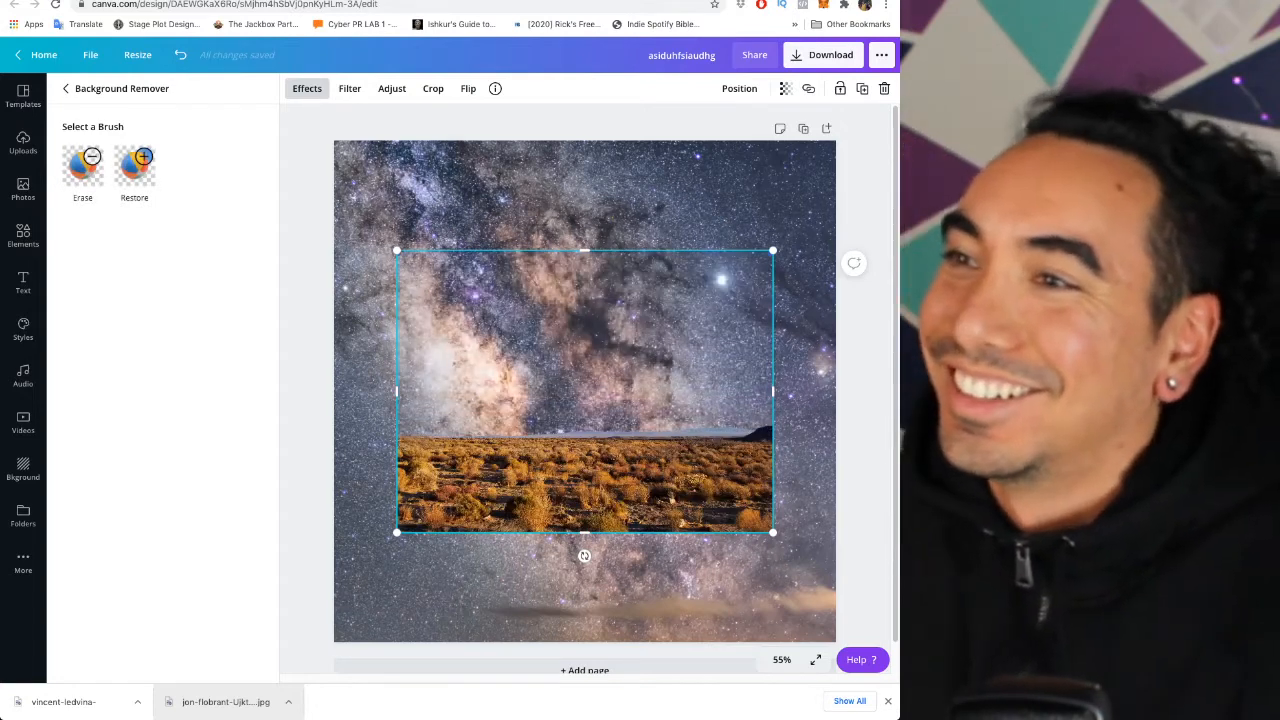
Enlarge the sky-less desert photo until it extends past both sides and the lower edge of the page
left_click_drag(585, 392, 648, 506)
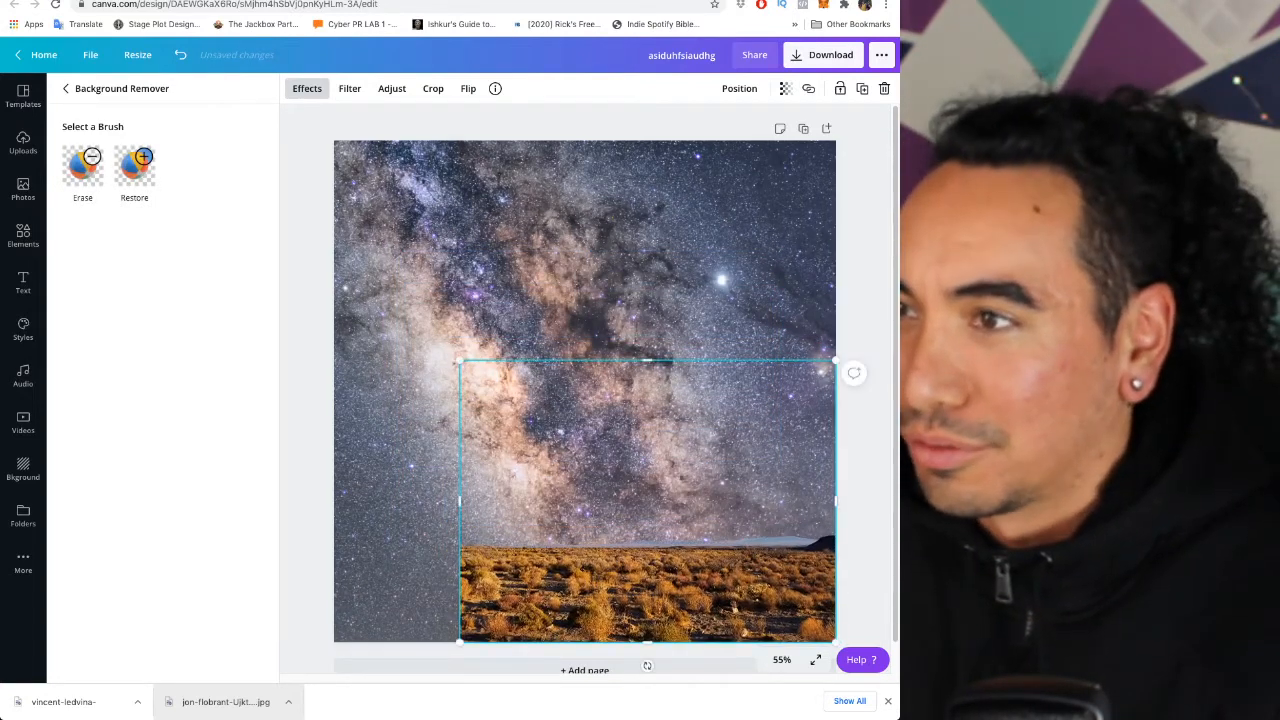
left_click_drag(460, 365, 280, 222)
left_click_drag(836, 641, 862, 661)
left_click_drag(800, 590, 805, 598)
key("Escape")
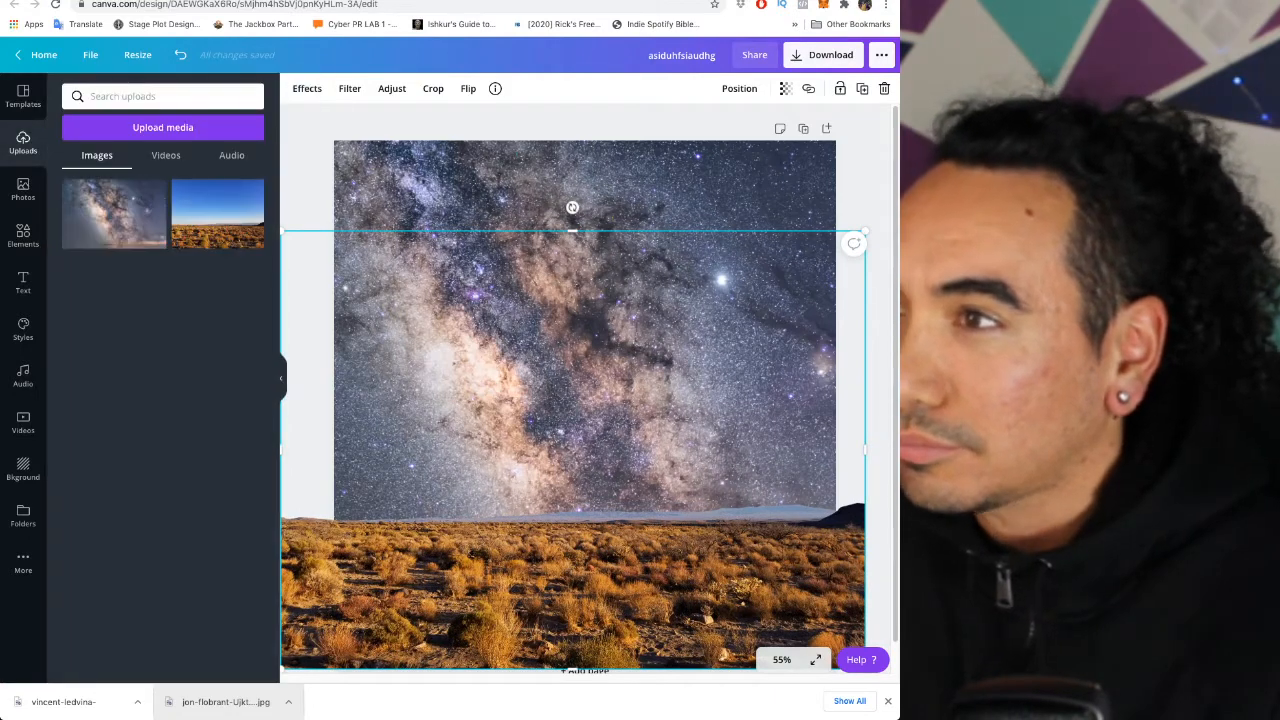
key("Escape")
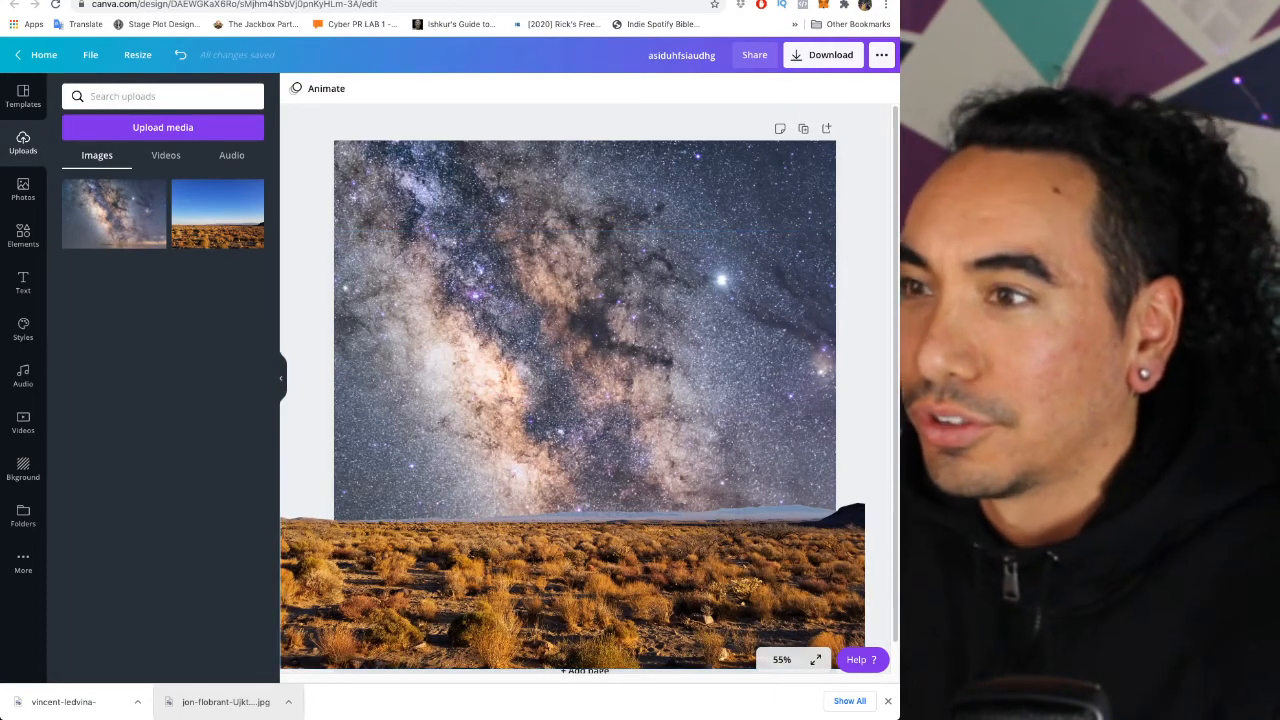
left_click(585, 185)
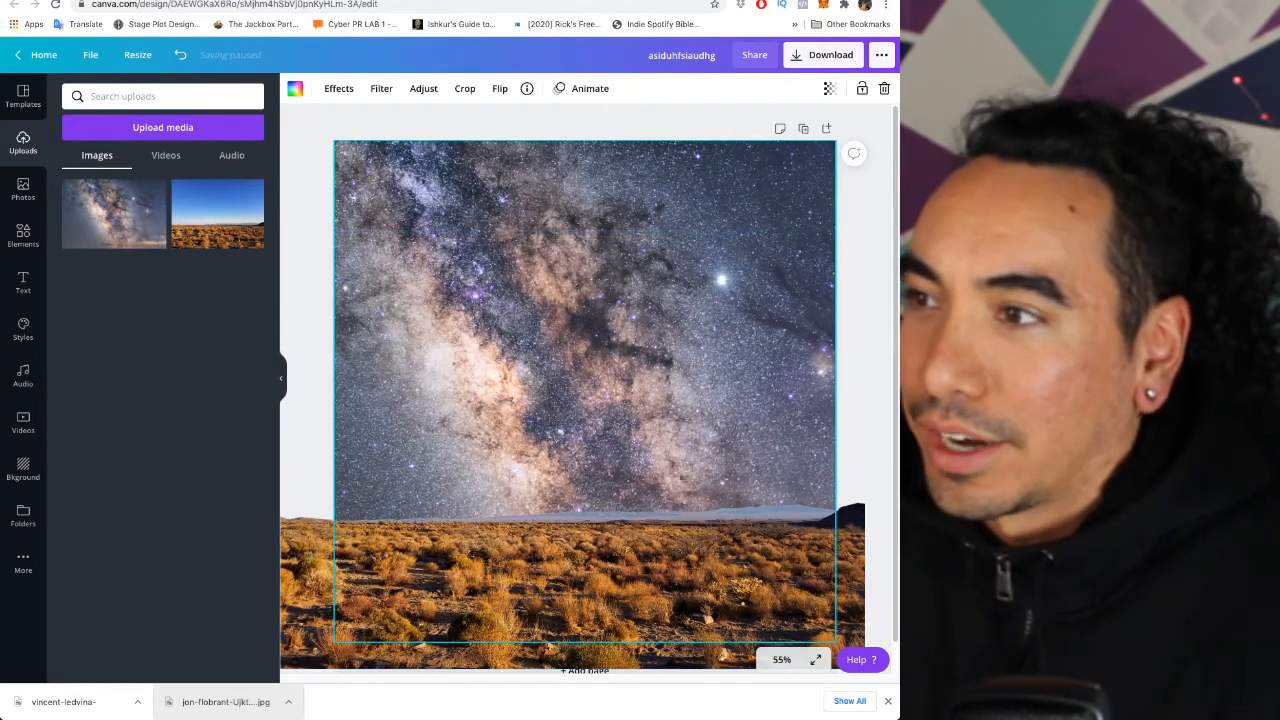
key("Escape")
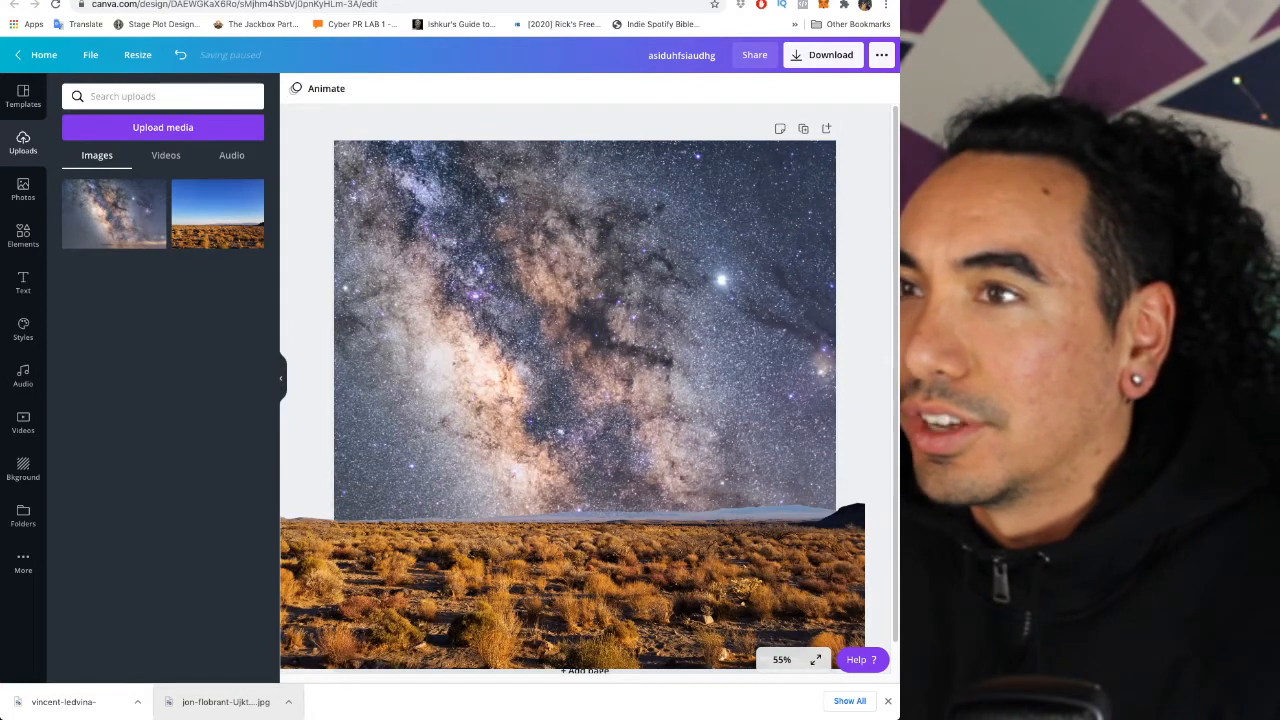
Move the desert photo slightly up so its lower edge sits just below the page's lower edge
mouse_move(585, 590)
left_mouse_down()
mouse_move(596, 559)
mouse_move(592, 570)
left_mouse_up()
left_click(580, 187)
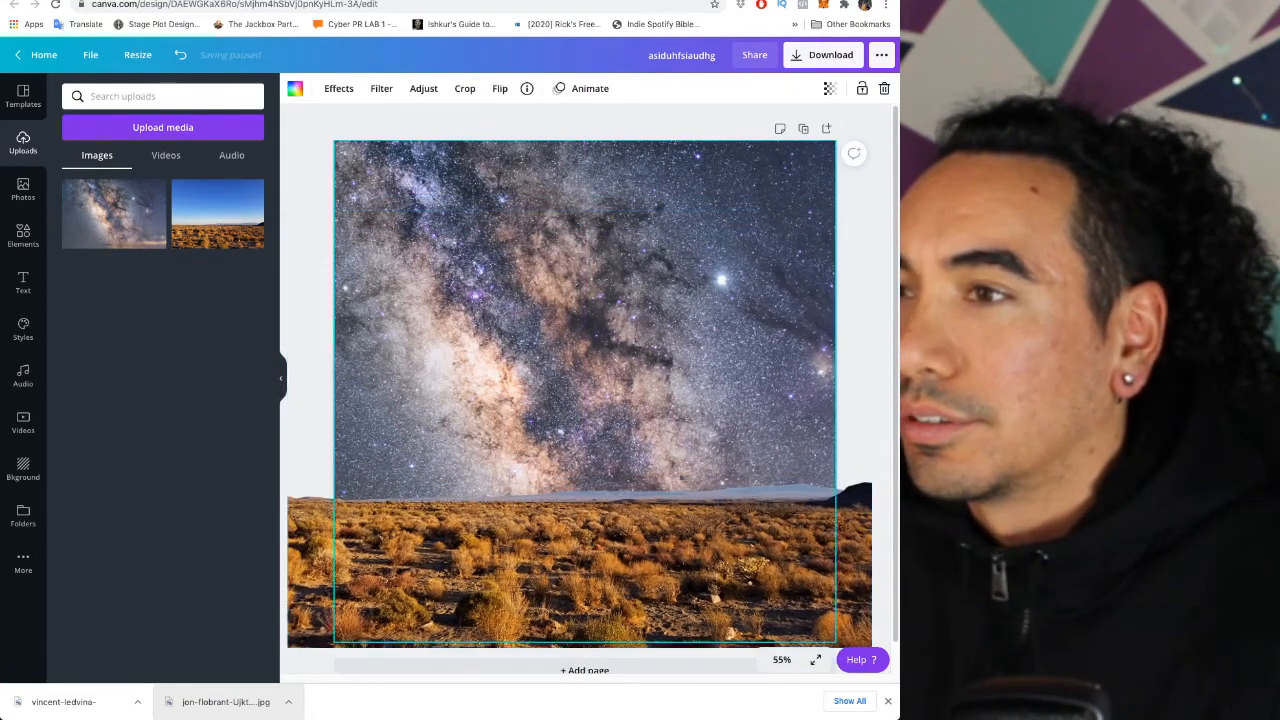
left_click(585, 570)
left_click(585, 180)
key("Escape")
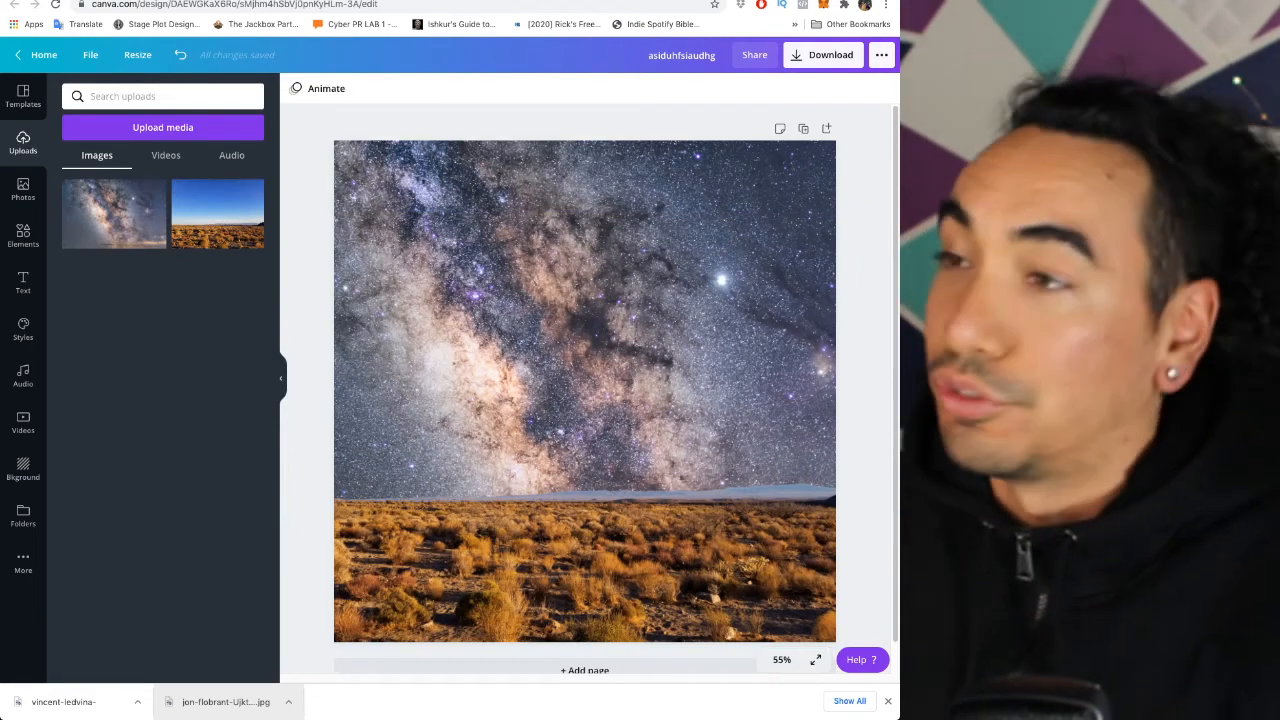
Upload the copied skyscraper photo, place it on the page, and remove its sky with Background Remover
key("super+v")
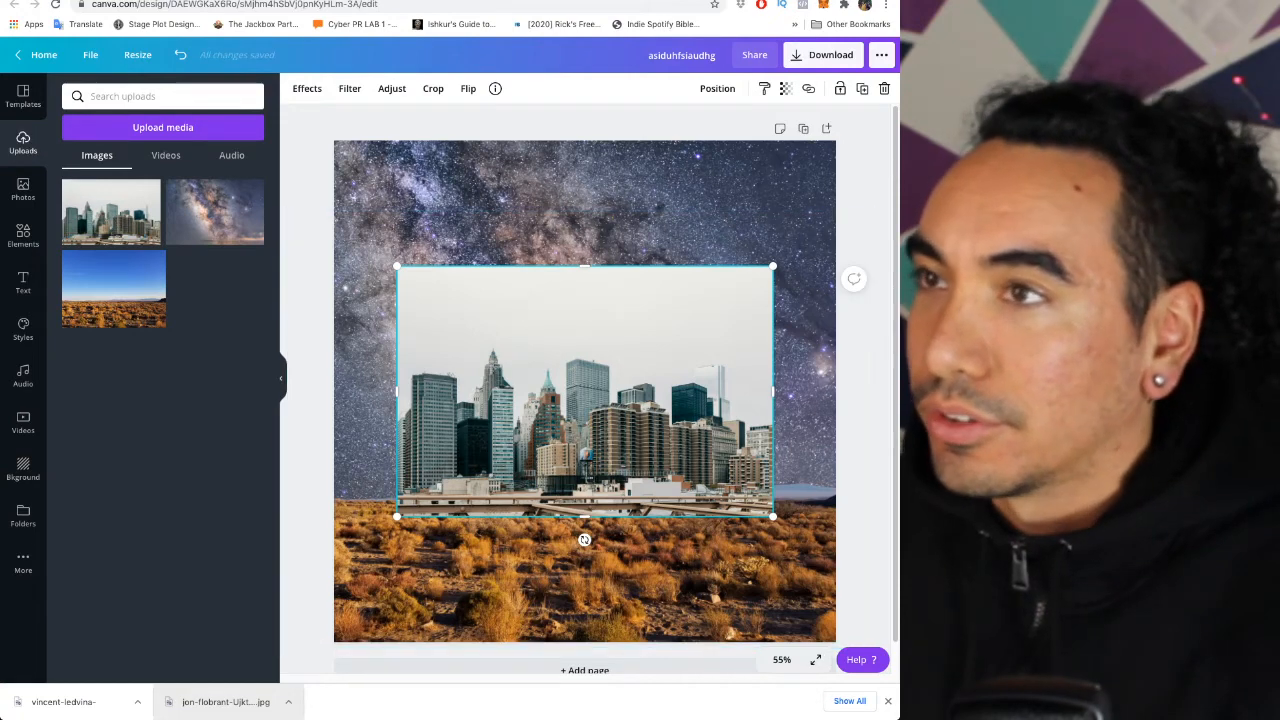
left_click(307, 88)
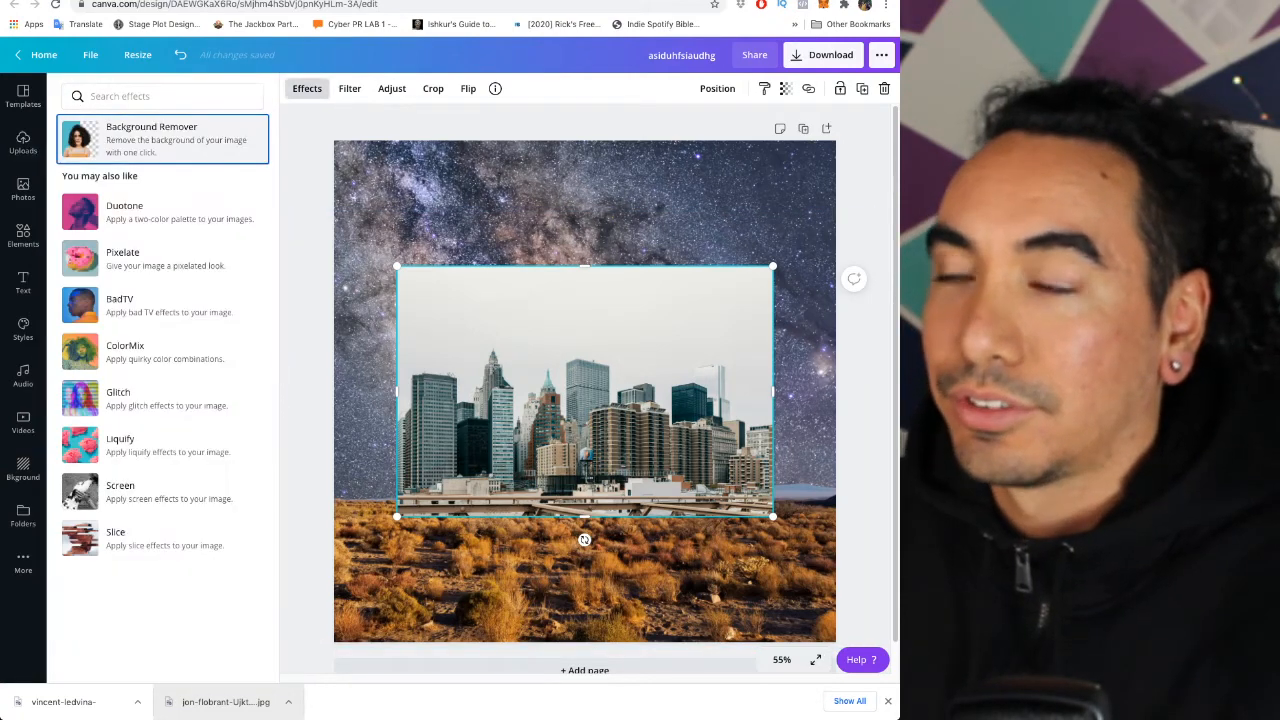
left_click(150, 134)
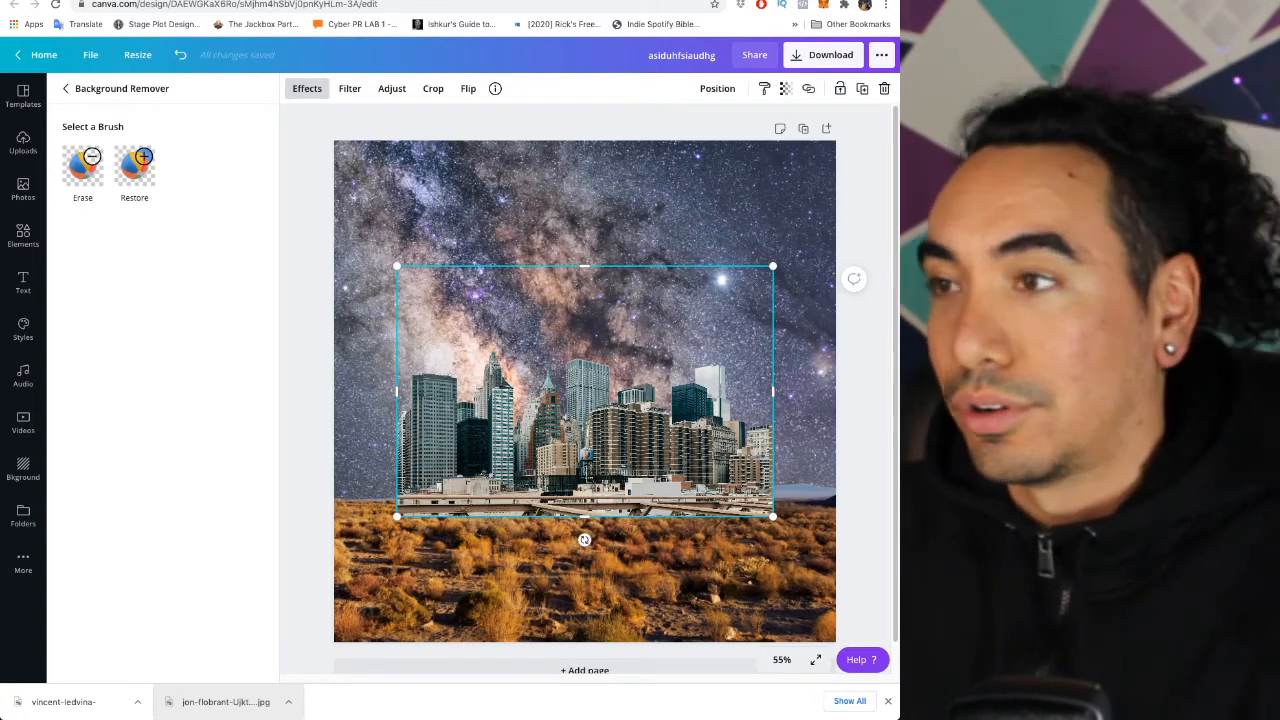
Enlarge the cut-out skyscraper photo to slightly wider than the page and position it over the desert along the page's lower half
left_click_drag(586, 462, 524, 621)
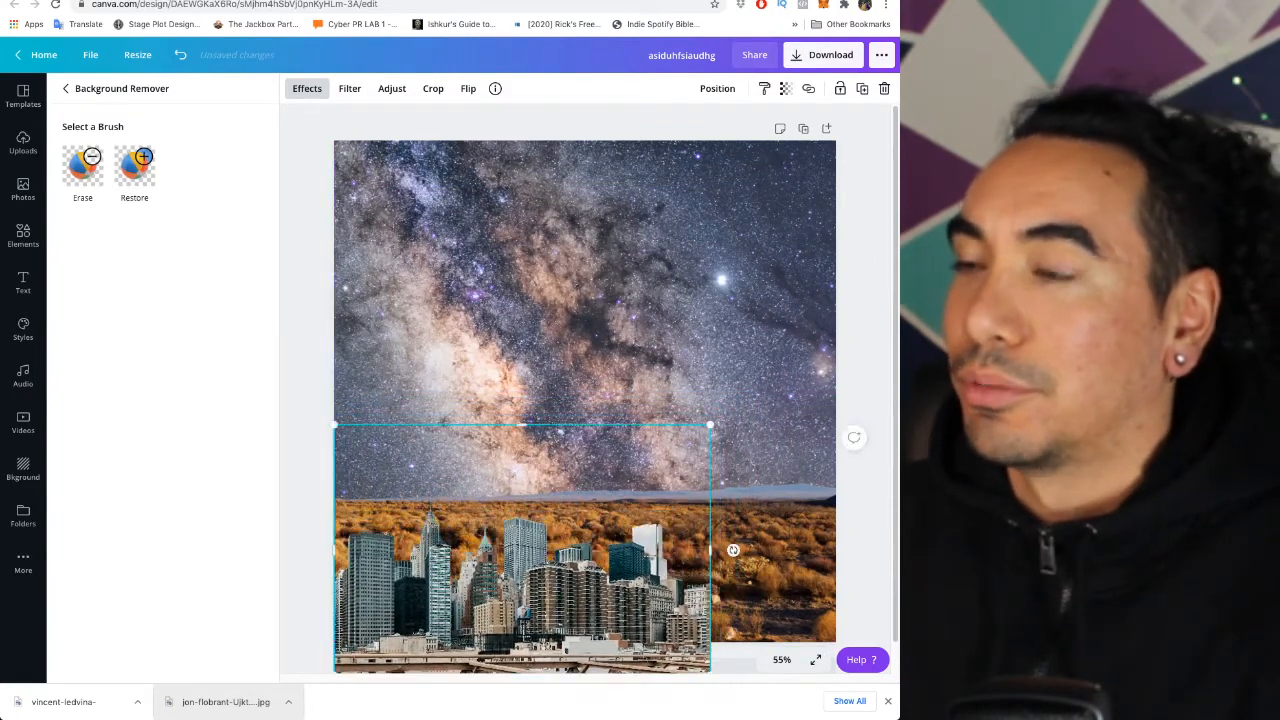
left_click_drag(710, 425, 868, 320)
left_click_drag(572, 532, 564, 567)
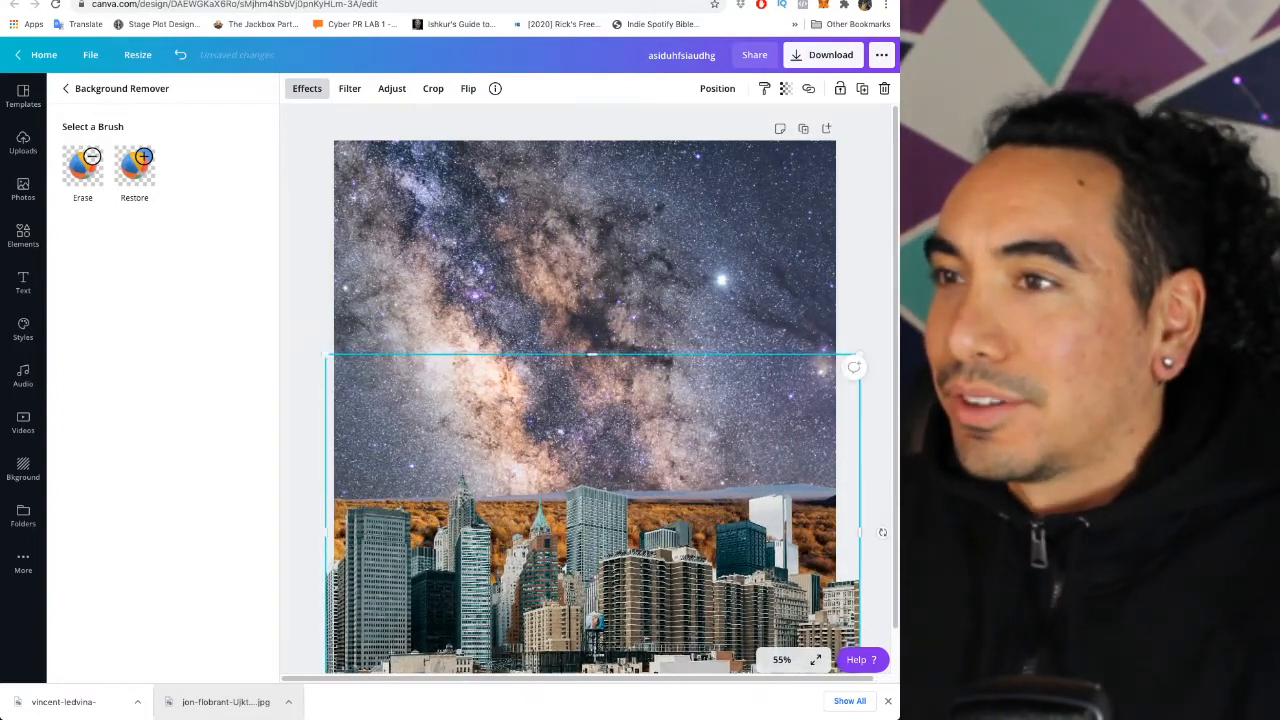
left_click_drag(326, 354, 300, 337)
left_click_drag(564, 560, 577, 550)
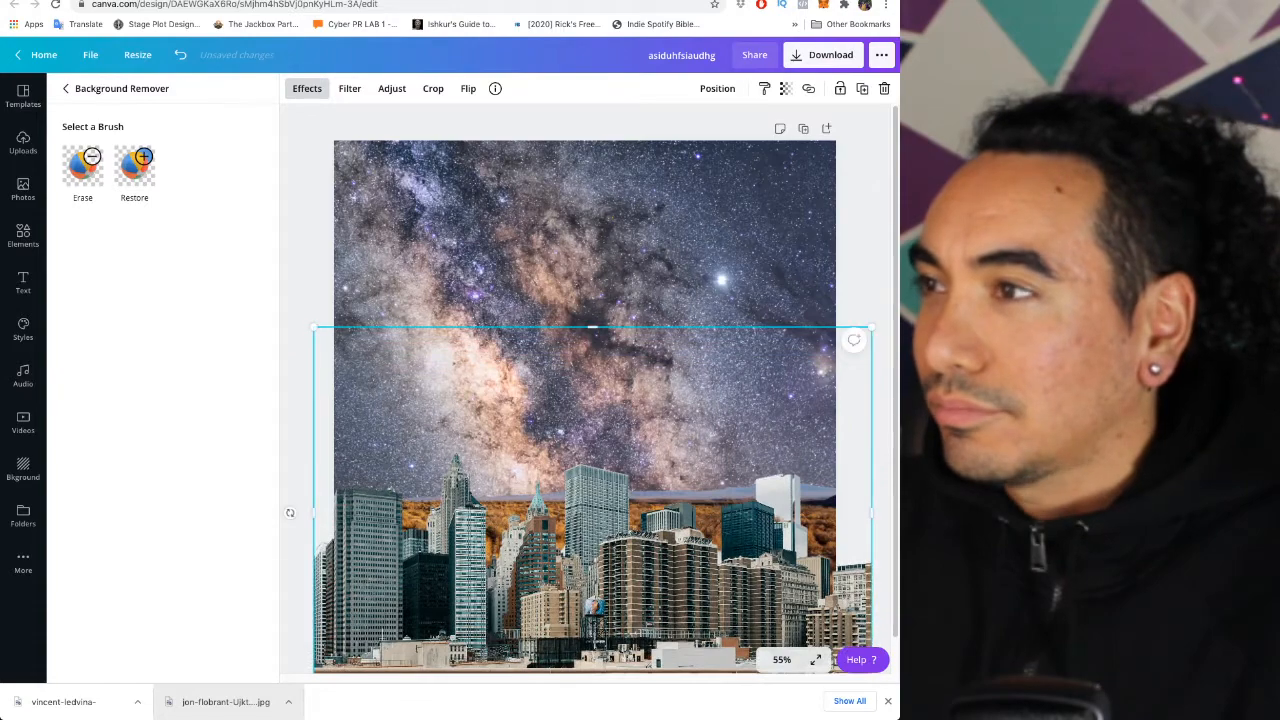
left_click_drag(872, 327, 882, 320)
mouse_move(577, 550)
left_mouse_down()
mouse_move(566, 561)
mouse_move(570, 548)
left_mouse_up()
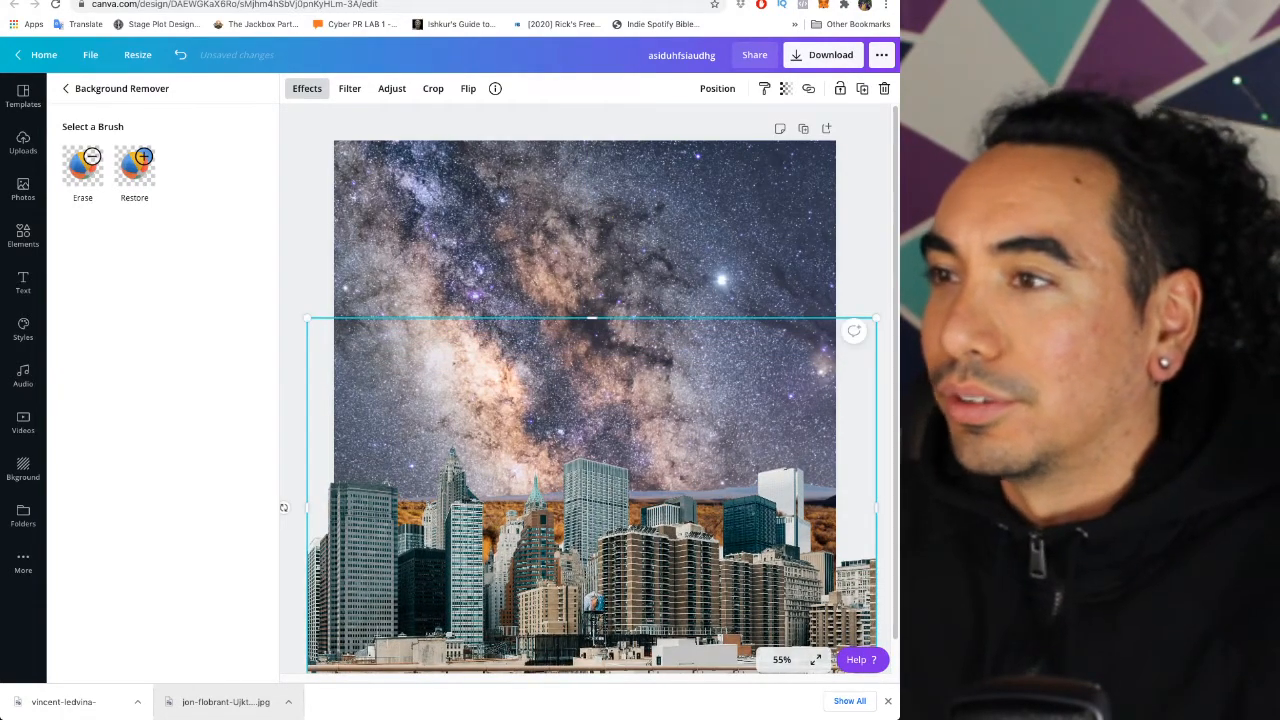
left_click(303, 227)
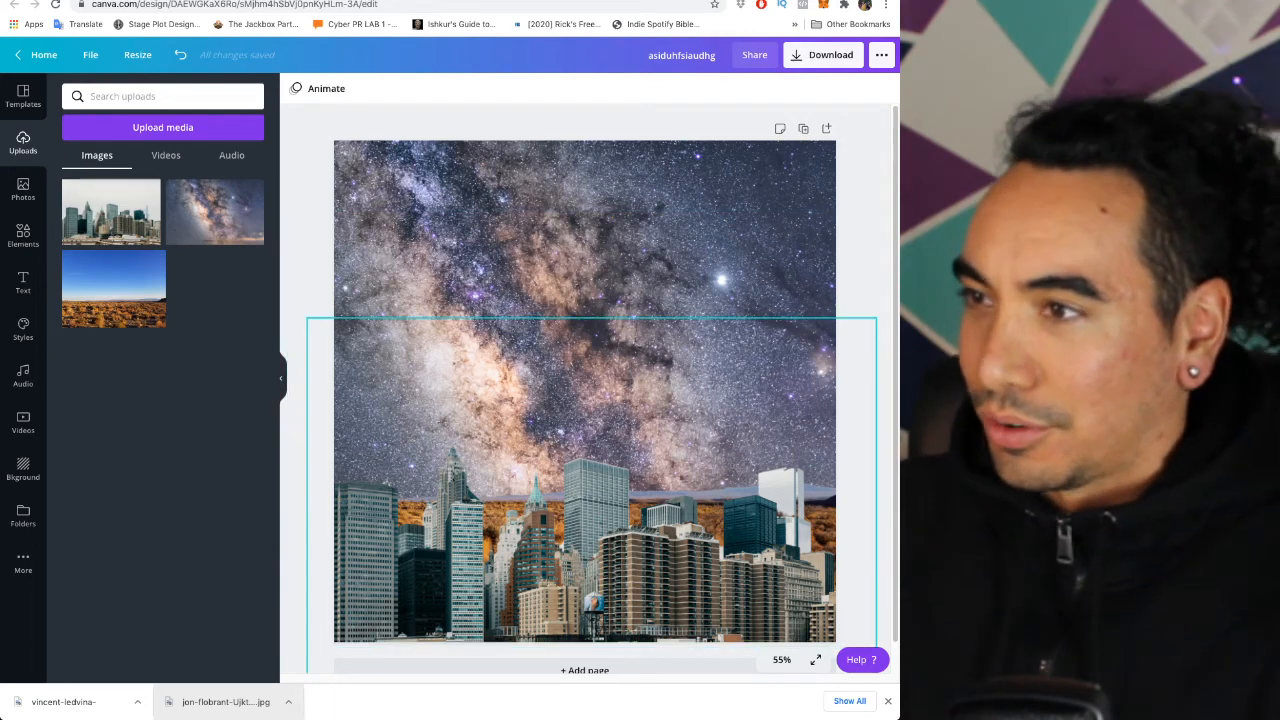
Apply the Whimsical filter at intensity 50 to the skyscraper photo
left_click(312, 507)
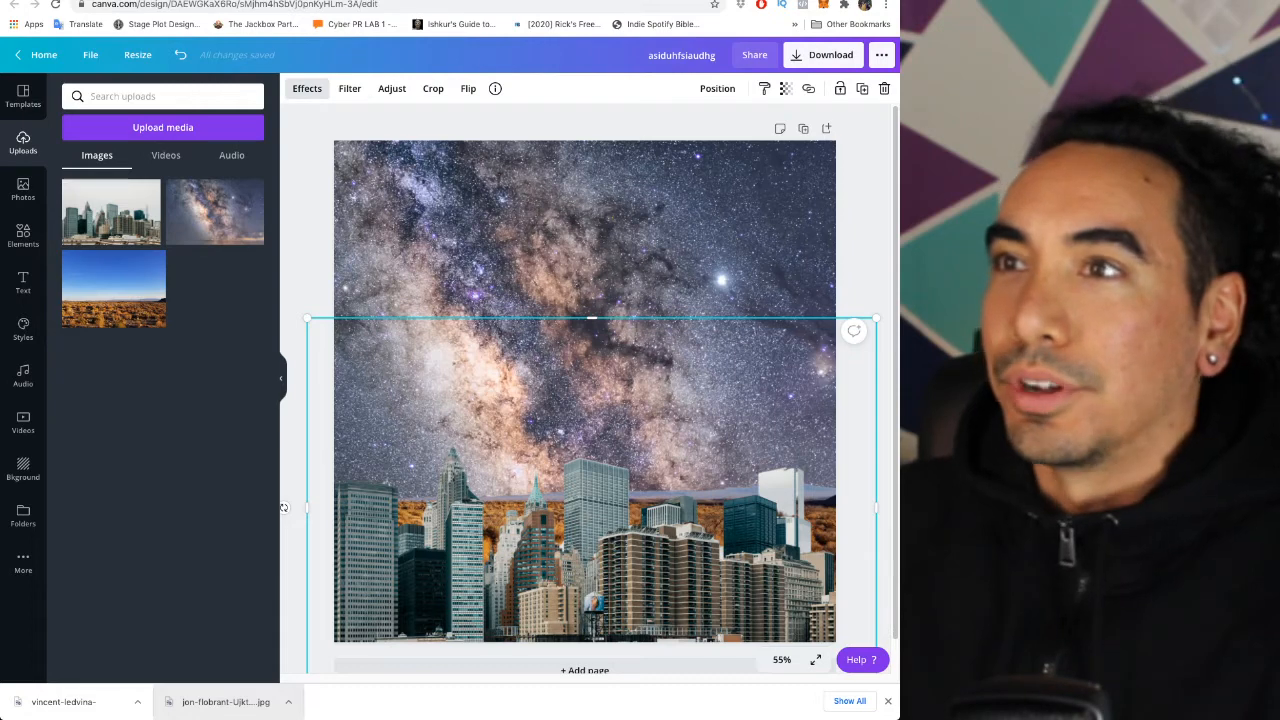
left_click(307, 88)
left_click(391, 88)
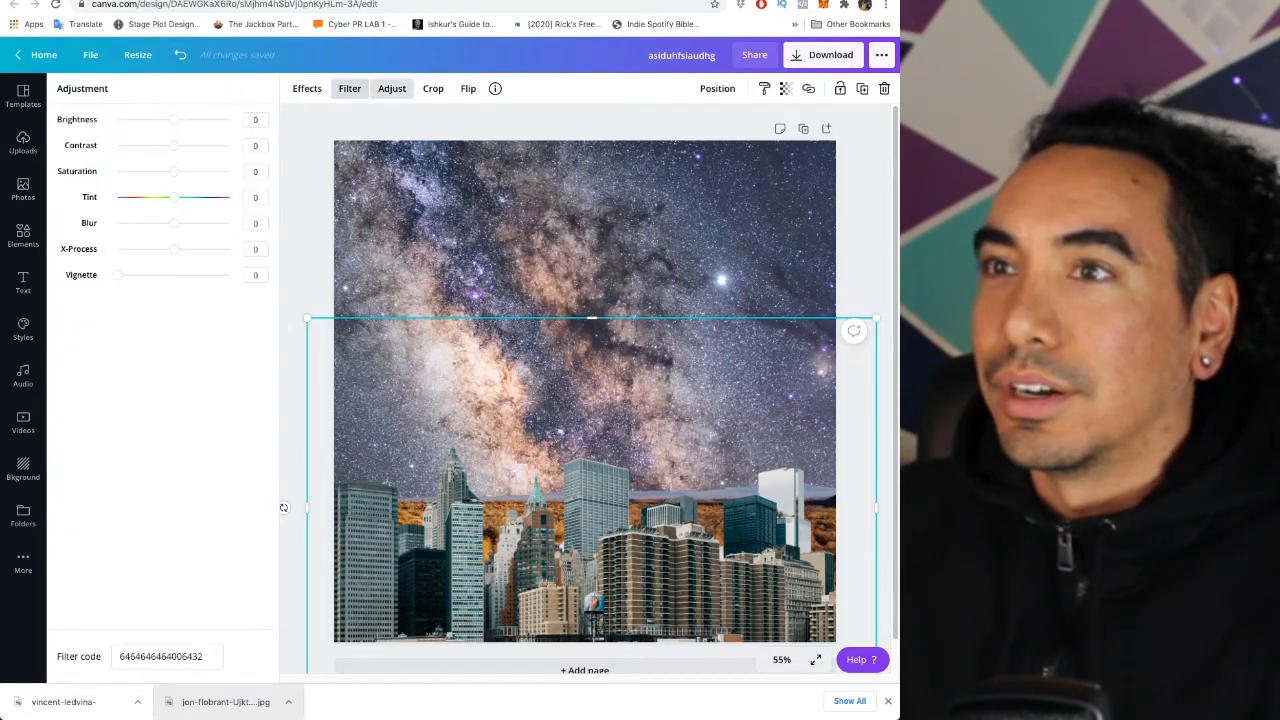
left_click(349, 88)
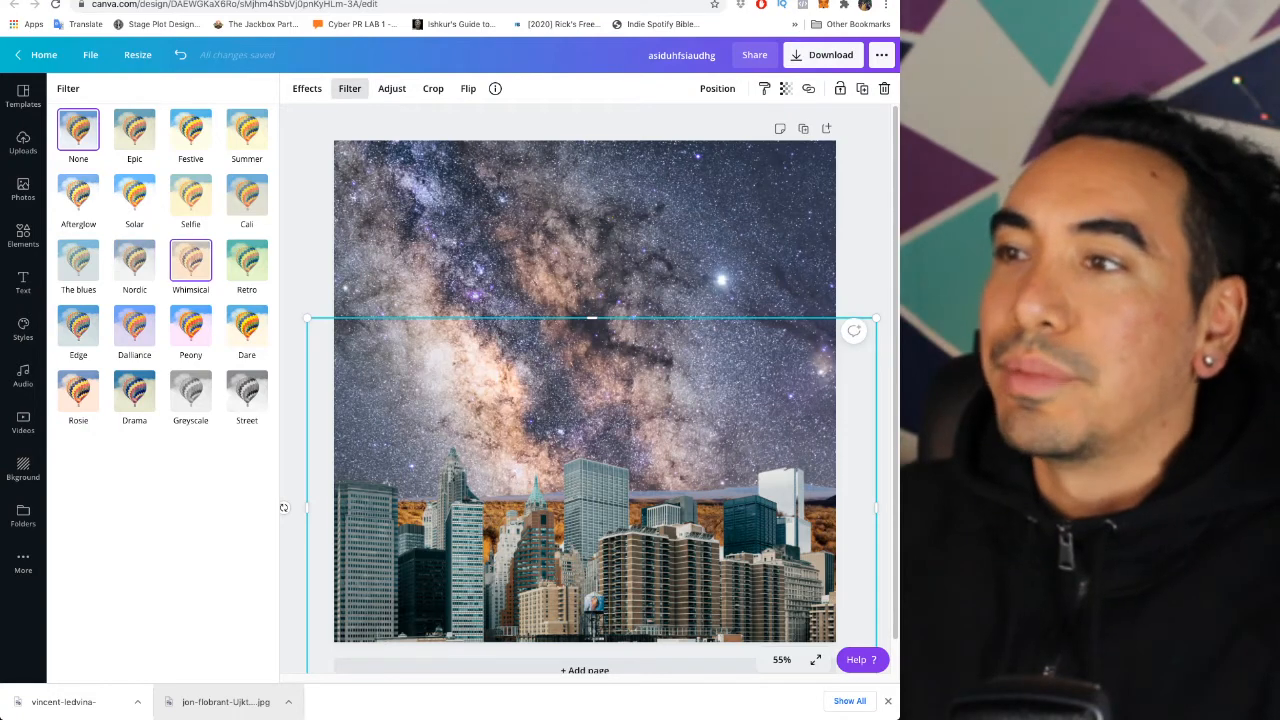
left_click(190, 262)
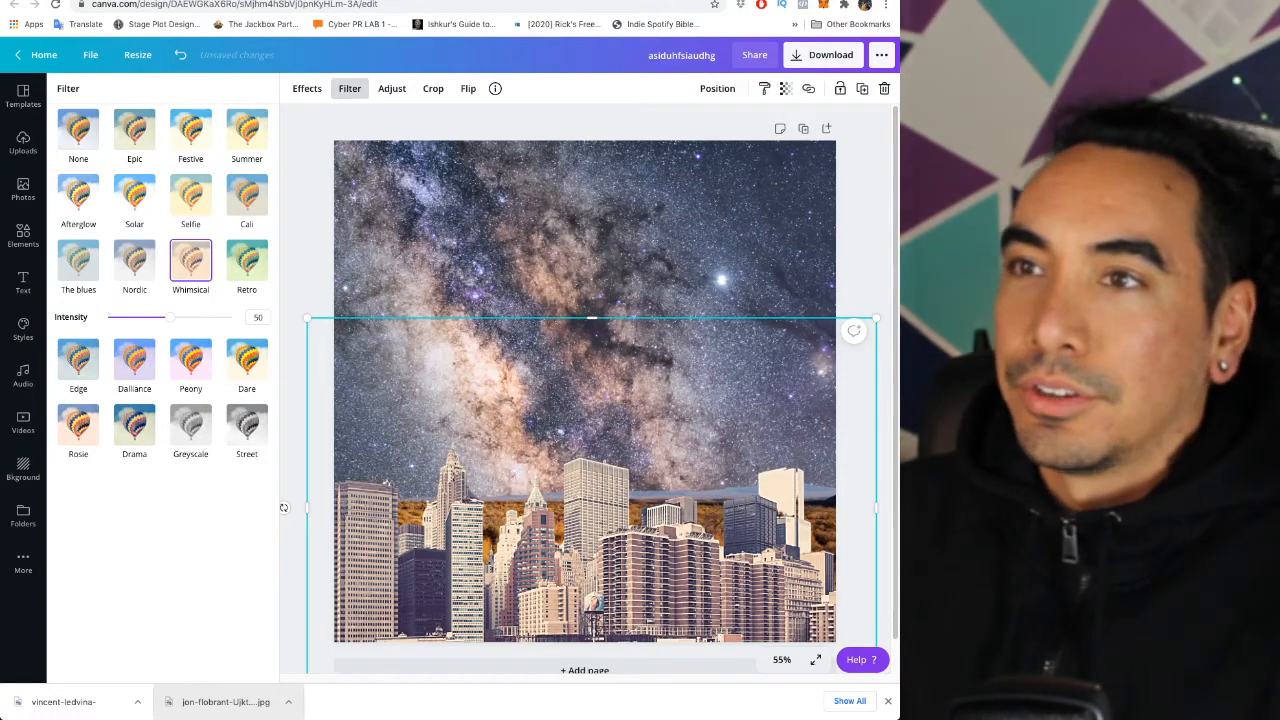
Try other filters such as Nordic, Retro, Street and Drama on the skyscraper photo, and return to Whimsical at intensity 50
left_click(78, 260)
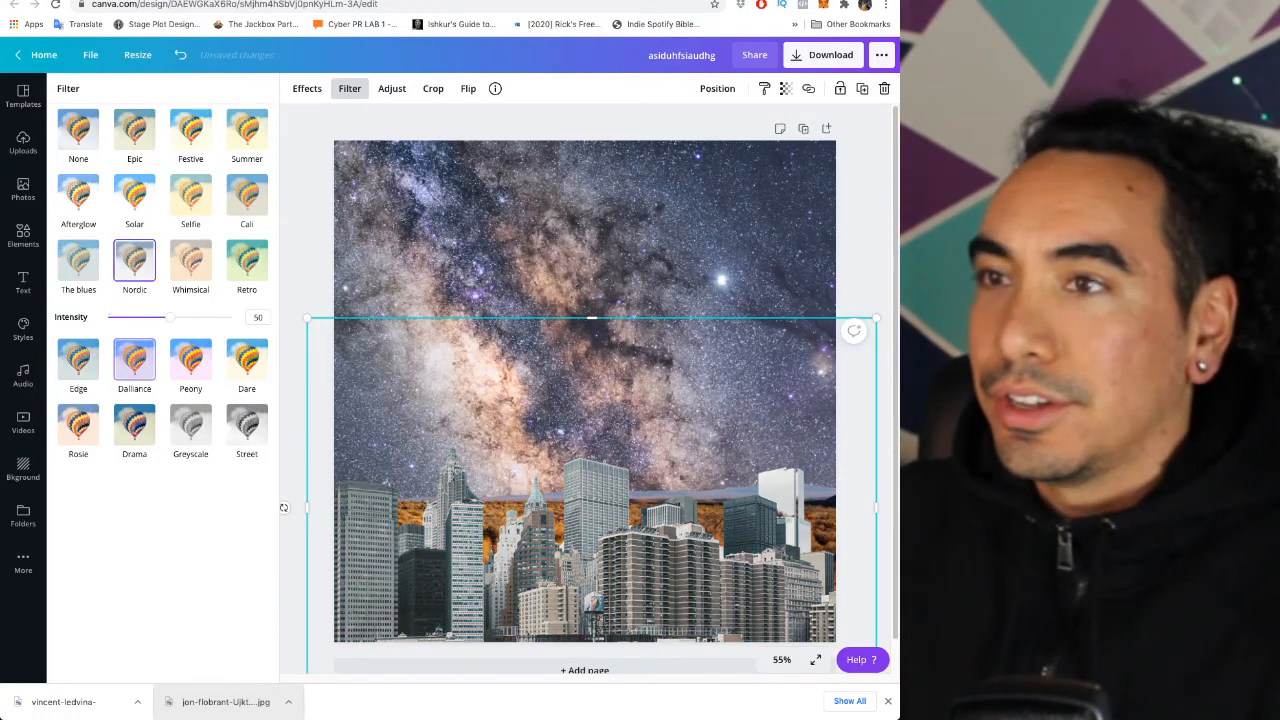
left_click(190, 262)
mouse_move(170, 317)
left_mouse_down()
mouse_move(222, 317)
mouse_move(120, 317)
mouse_move(232, 317)
mouse_move(111, 317)
mouse_move(185, 317)
left_mouse_up()
left_click(247, 262)
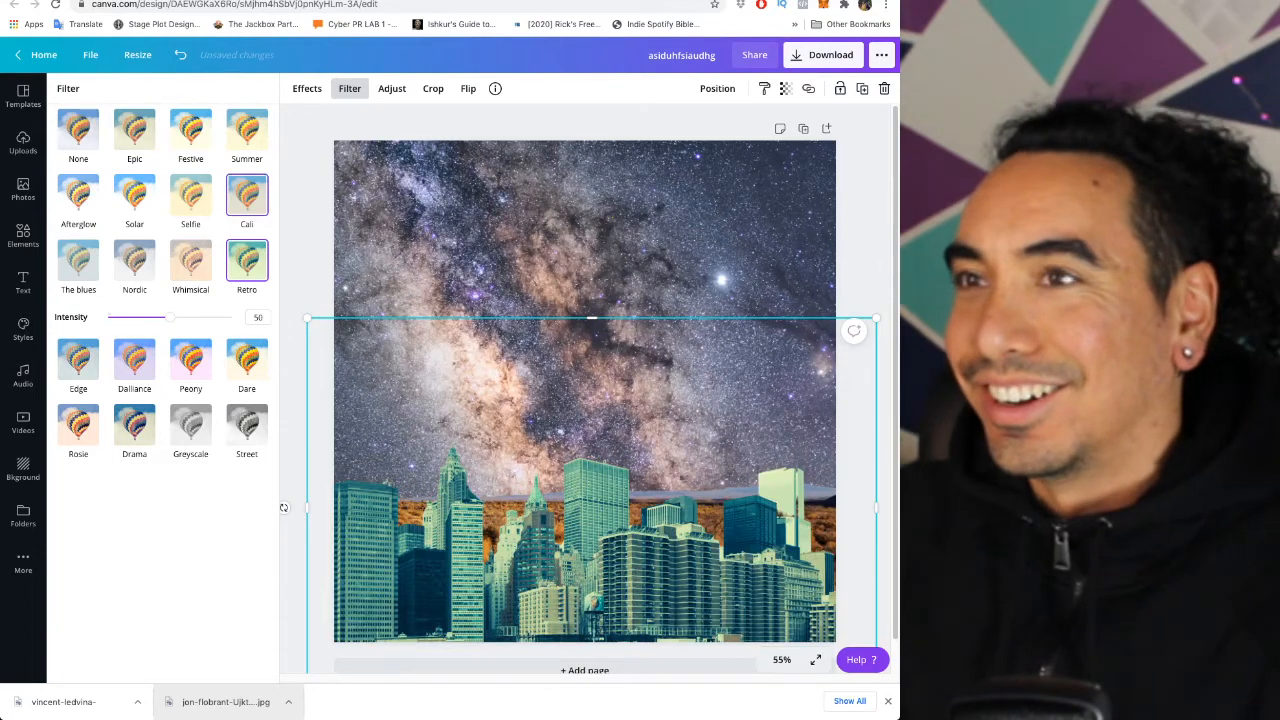
left_click(247, 130)
left_click(190, 130)
left_click(247, 430)
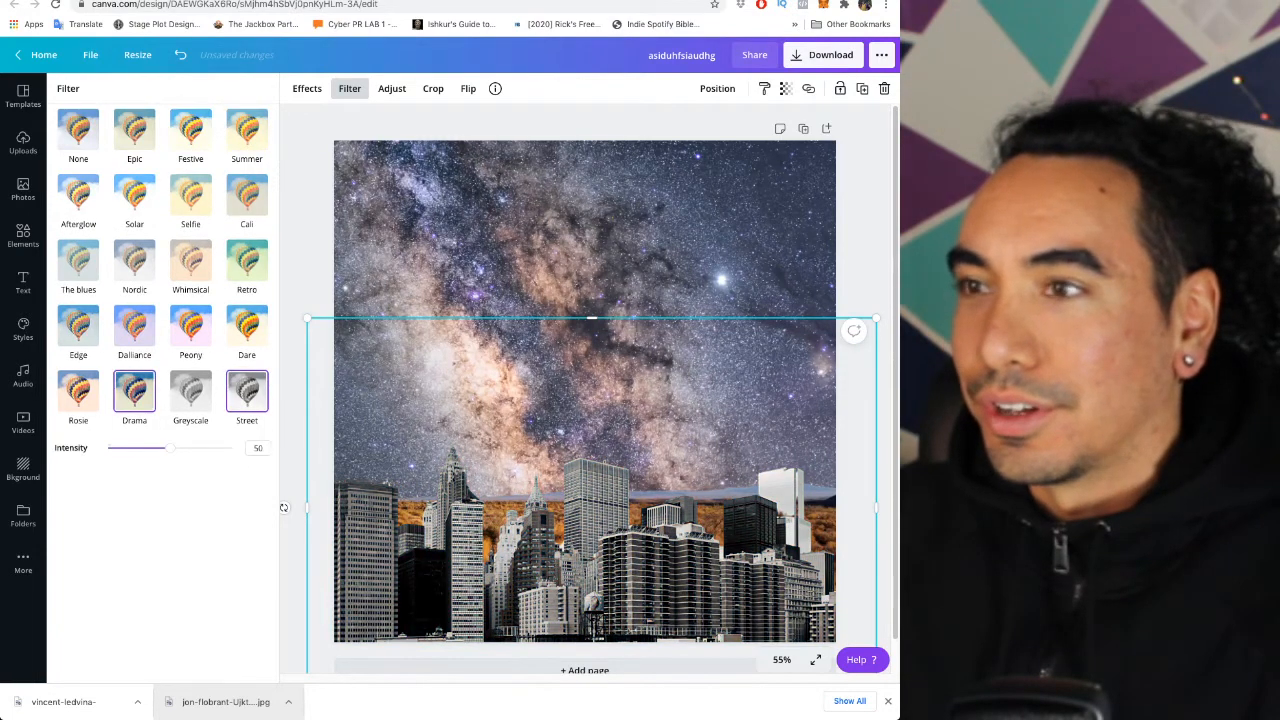
left_click(134, 390)
left_click(190, 260)
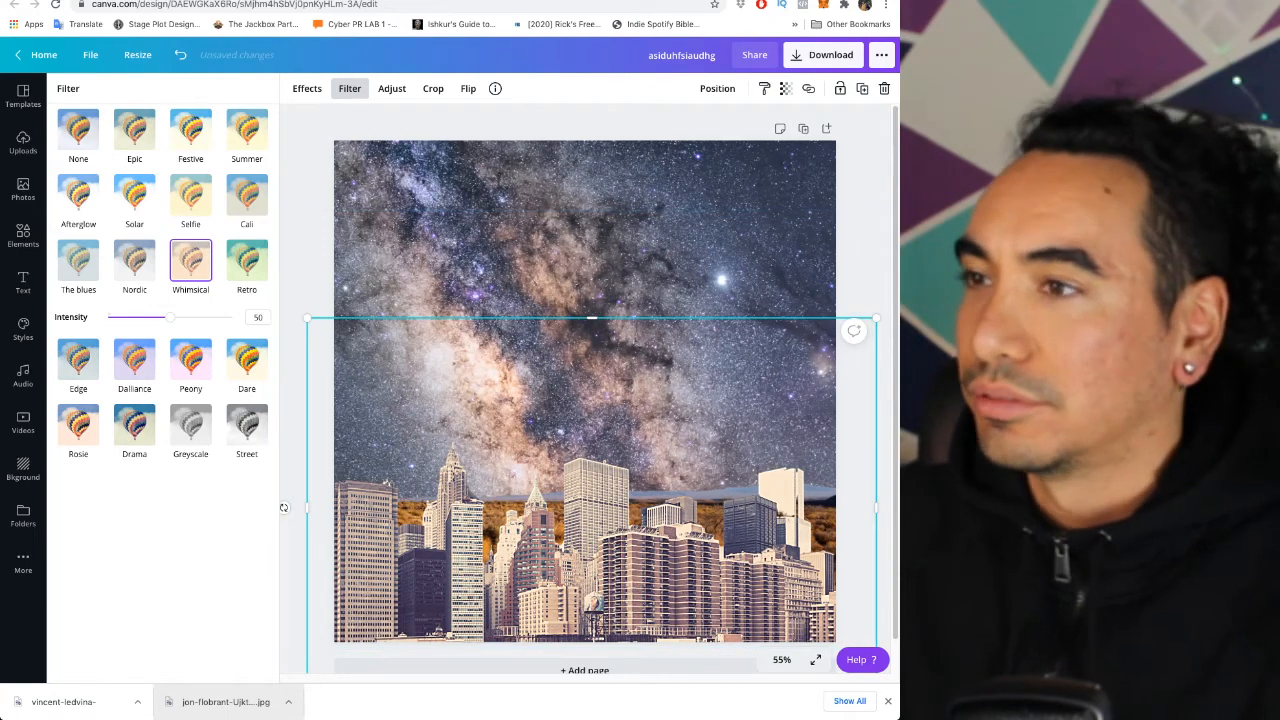
Send the skyscraper photo one layer backward so the buildings stand behind the desert
left_click(23, 142)
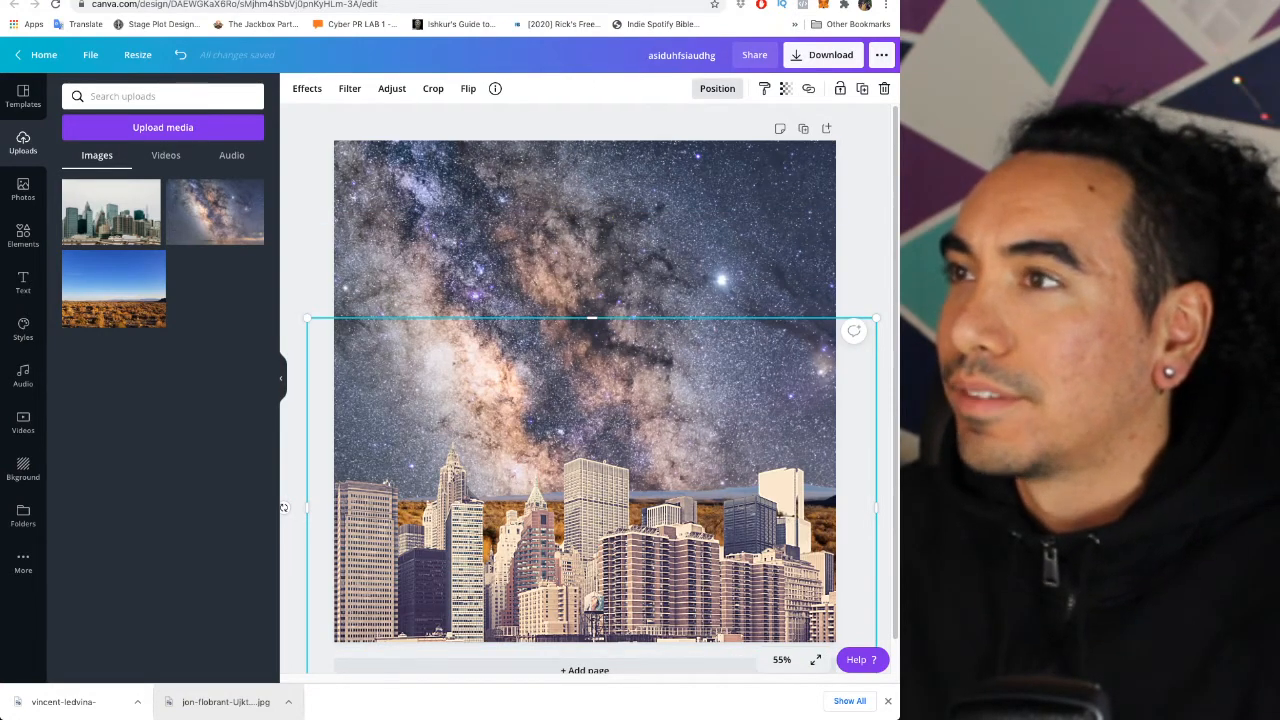
left_click(717, 88)
left_click(680, 127)
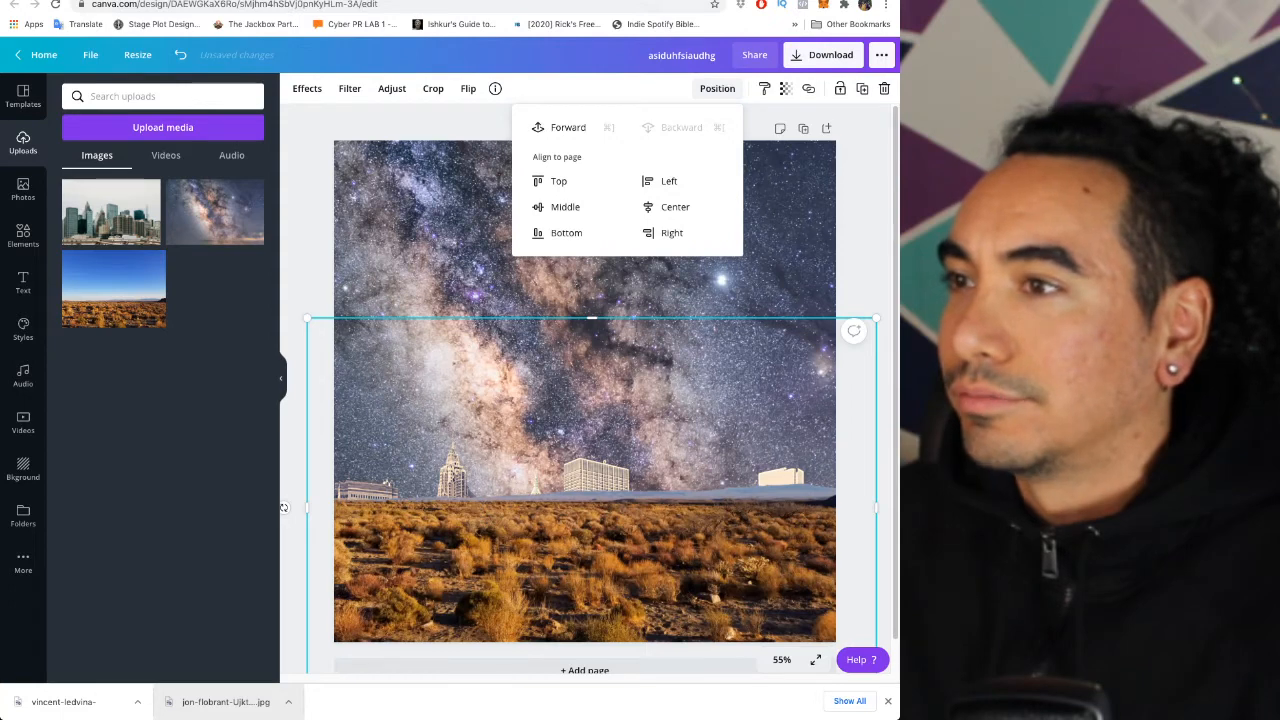
left_click(283, 508)
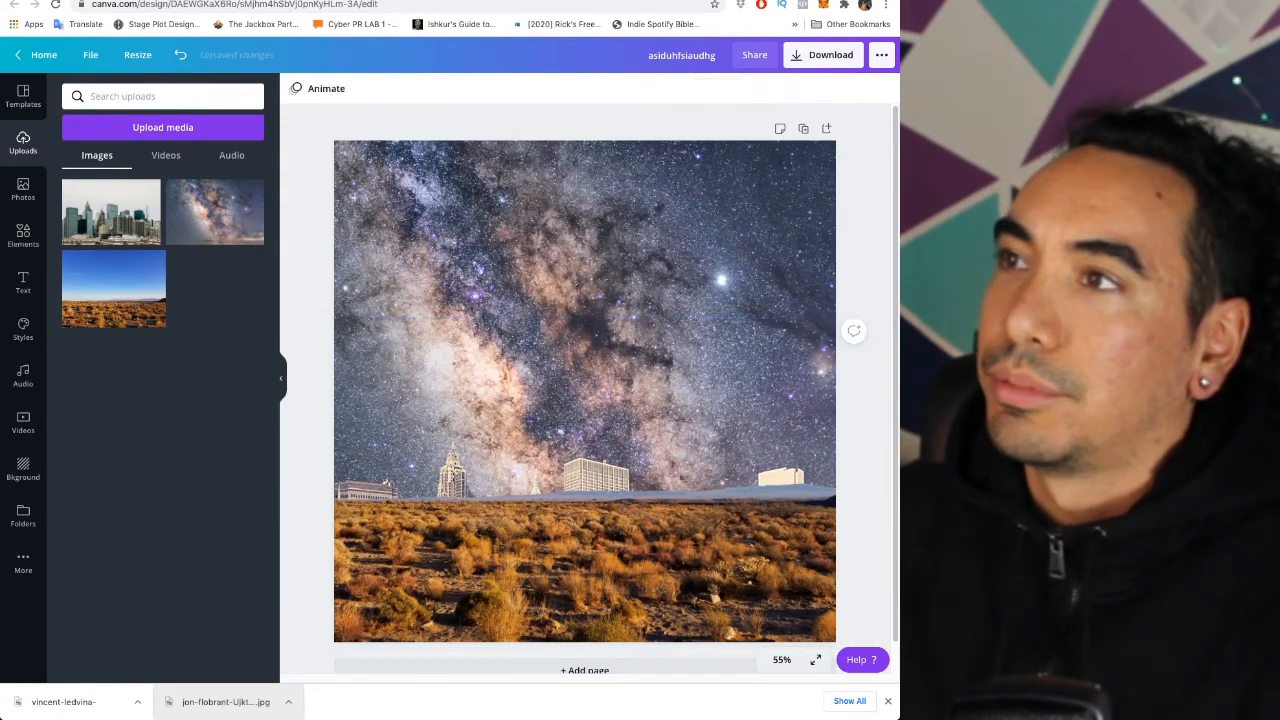
Reposition the desert photo so its horizon sits slightly lower against the buildings, and apply the Whimsical filter at intensity 50 to it
left_click_drag(585, 560, 622, 670)
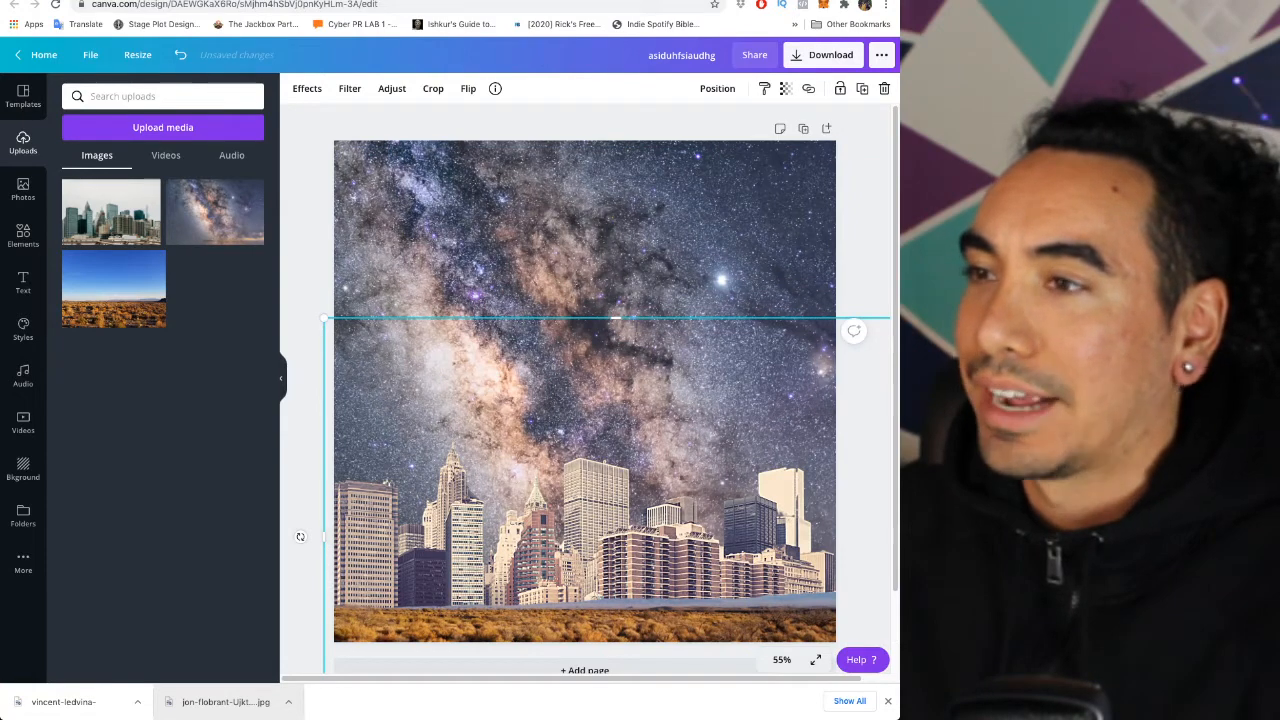
left_click_drag(430, 649, 426, 554)
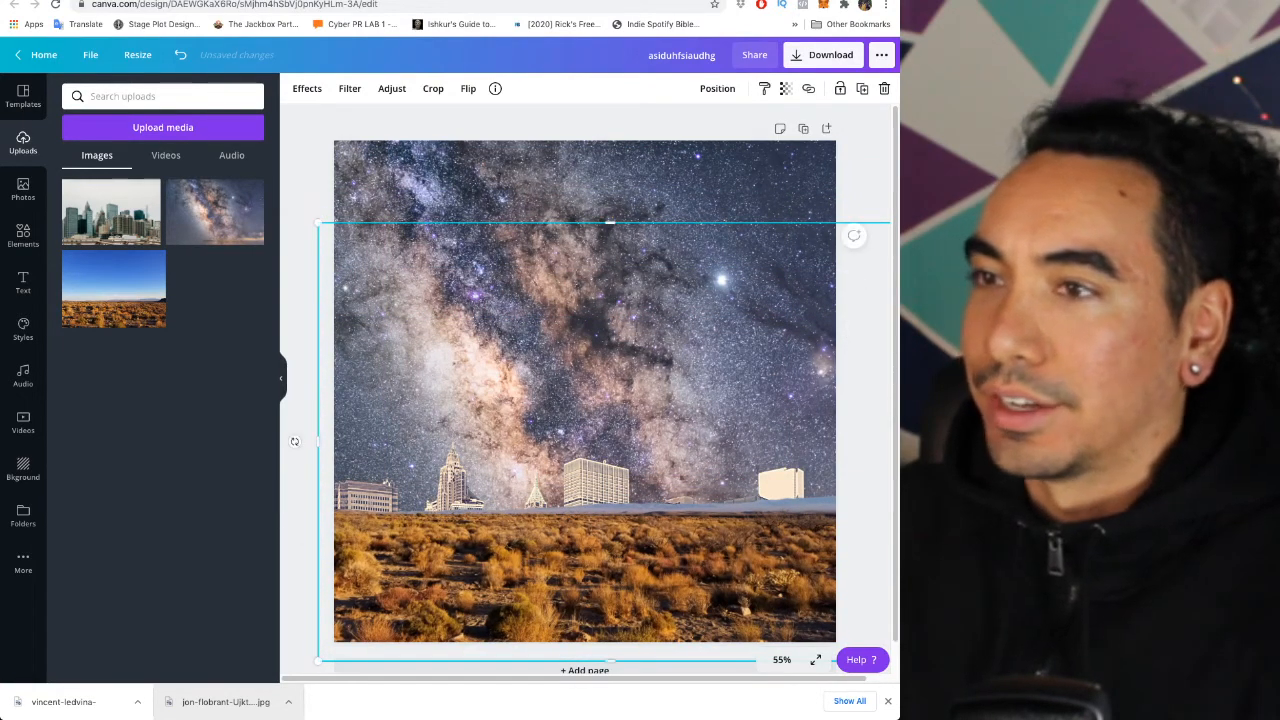
left_click(349, 88)
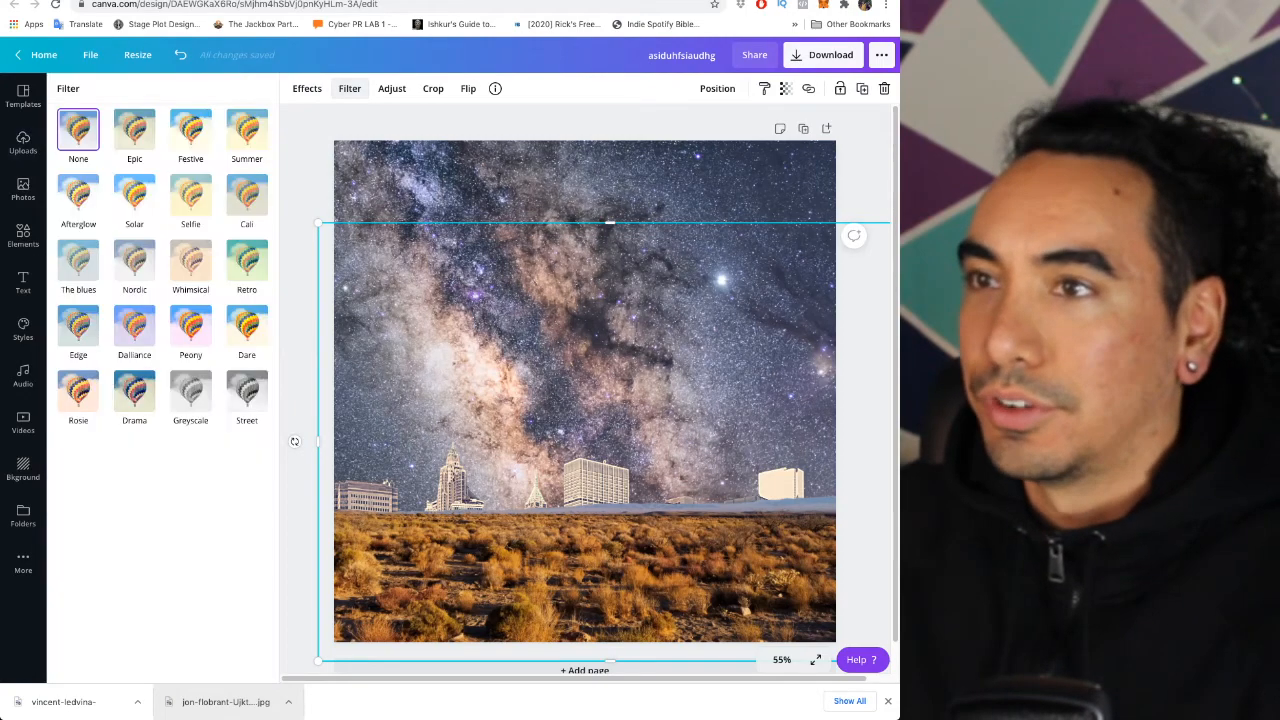
left_click(190, 260)
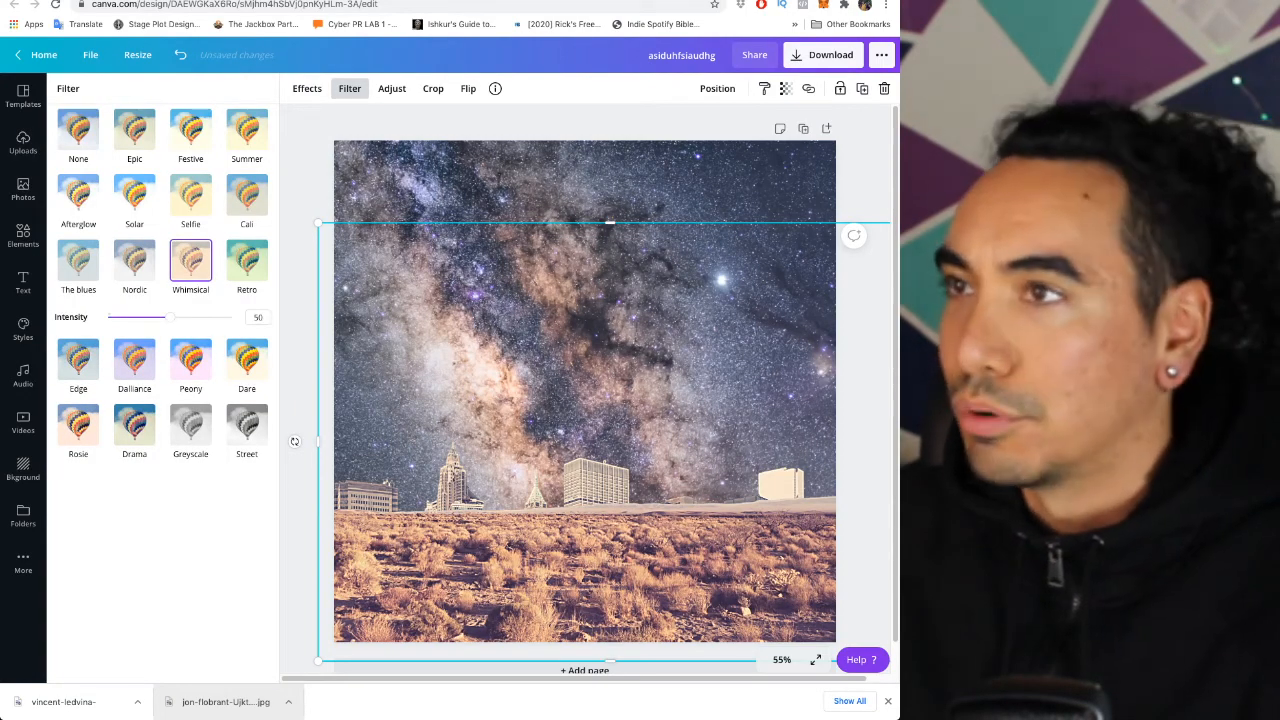
Raise the skyscraper photo, keep it layered behind the desert, and lower the desert photo slightly so more of the buildings shows
left_click(23, 142)
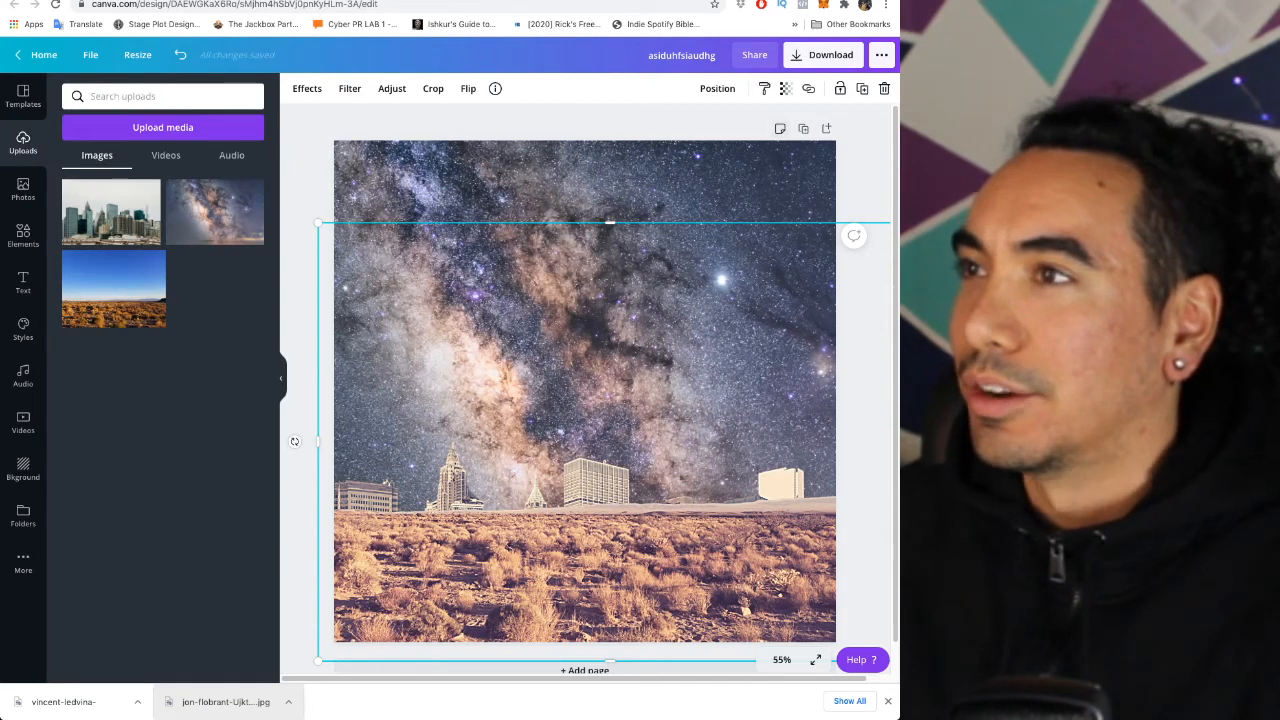
left_click(717, 88)
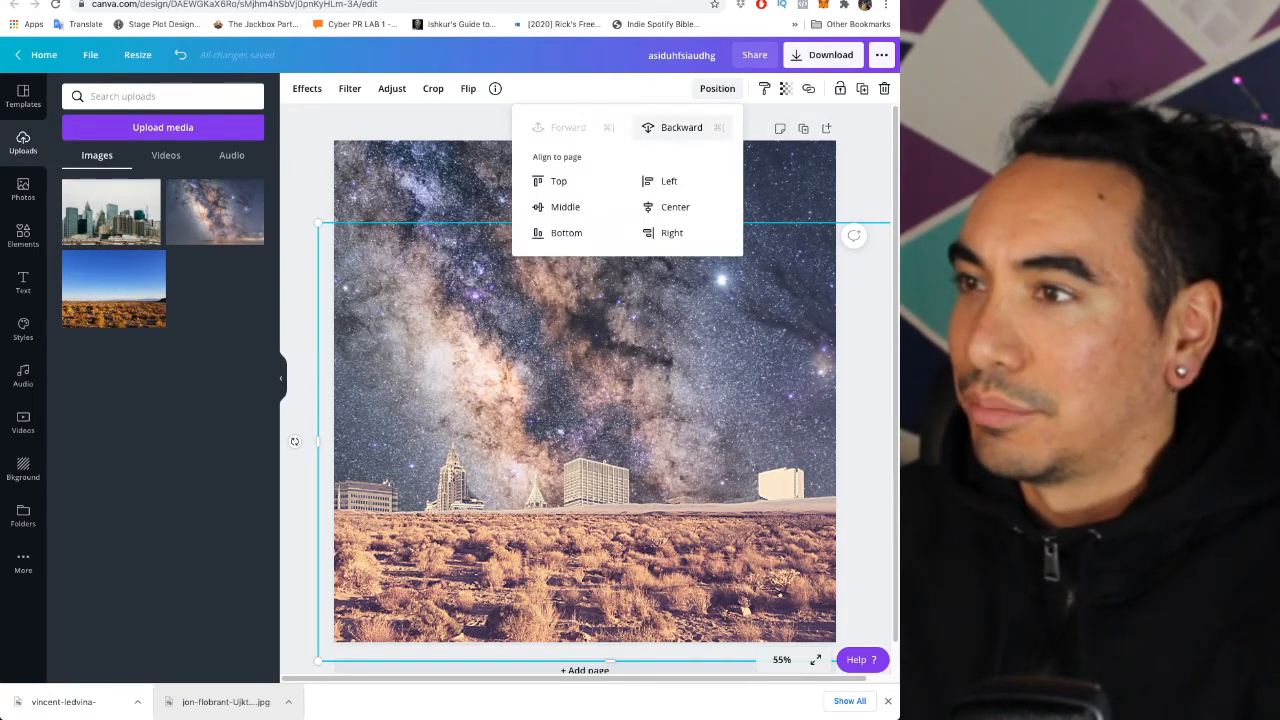
left_click(681, 127)
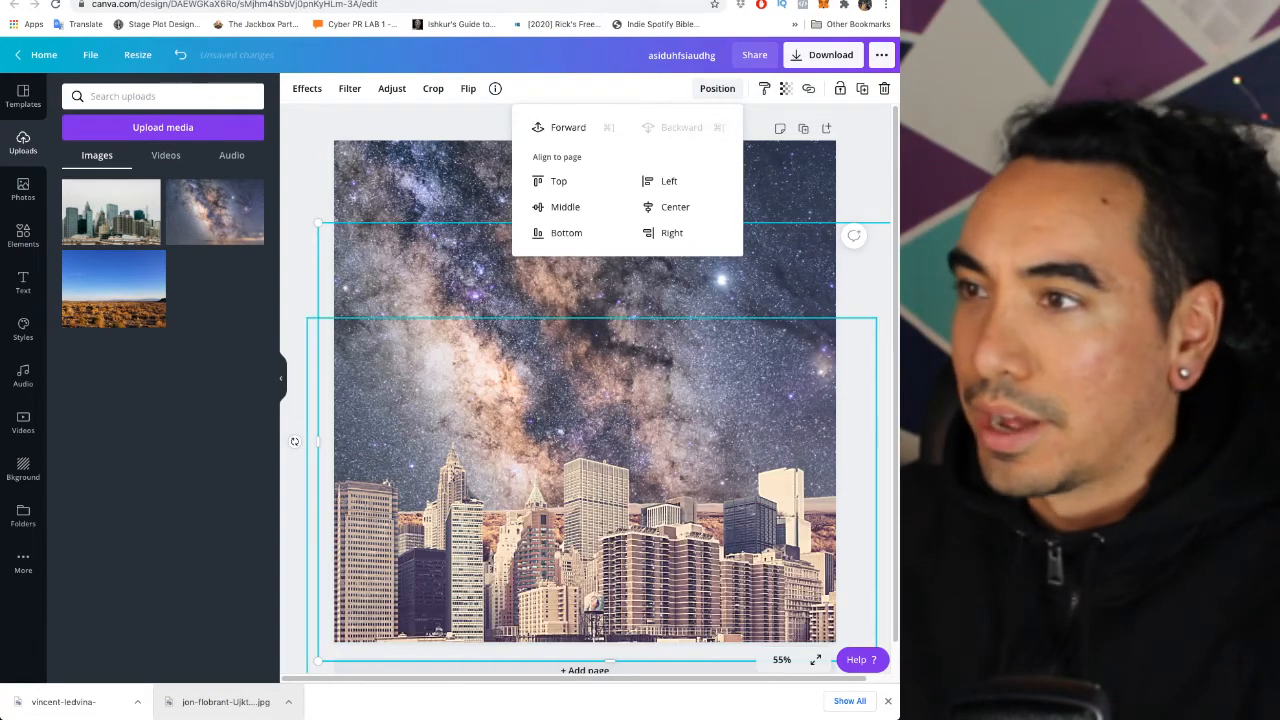
left_click_drag(562, 500, 564, 481)
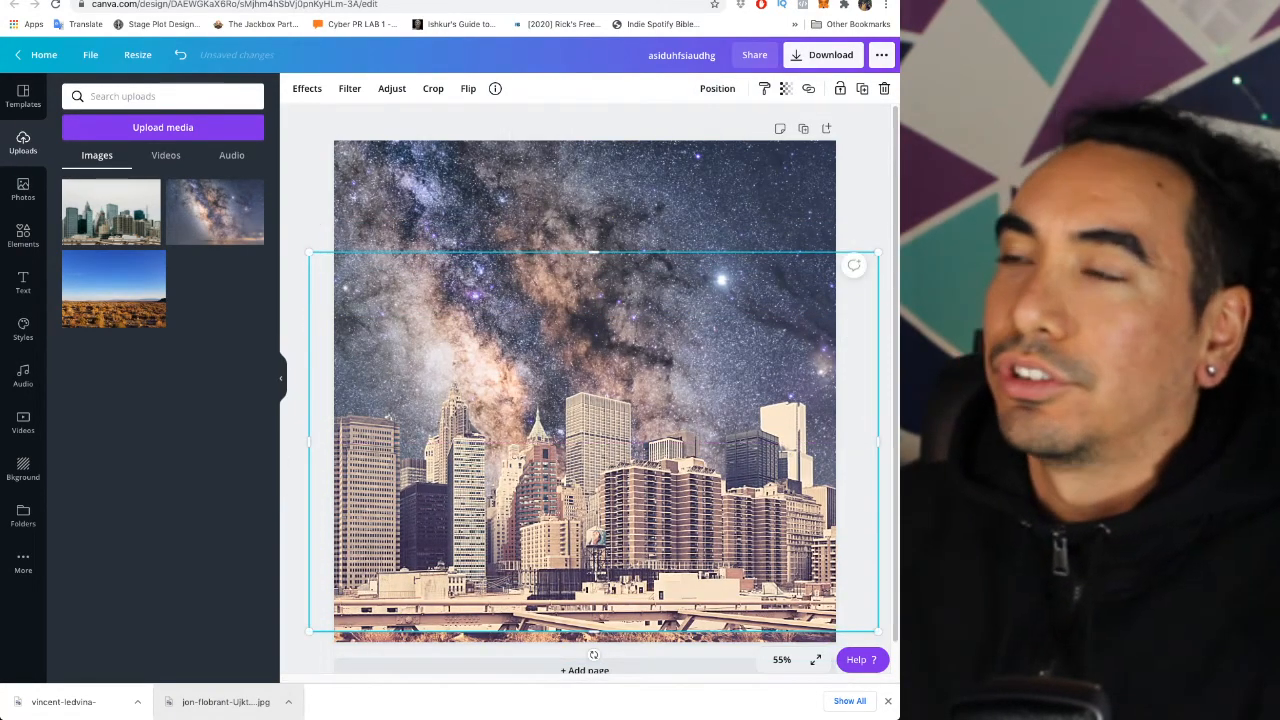
left_click(717, 88)
left_click(681, 127)
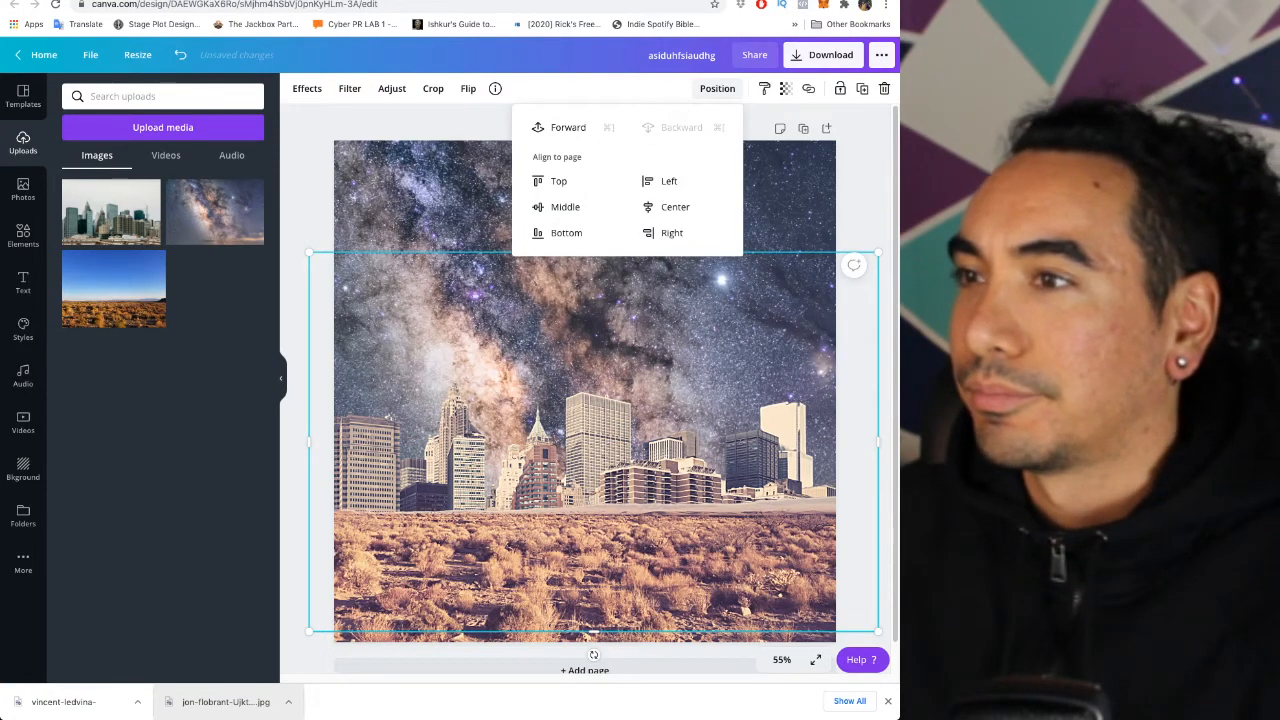
left_click_drag(745, 604, 747, 633)
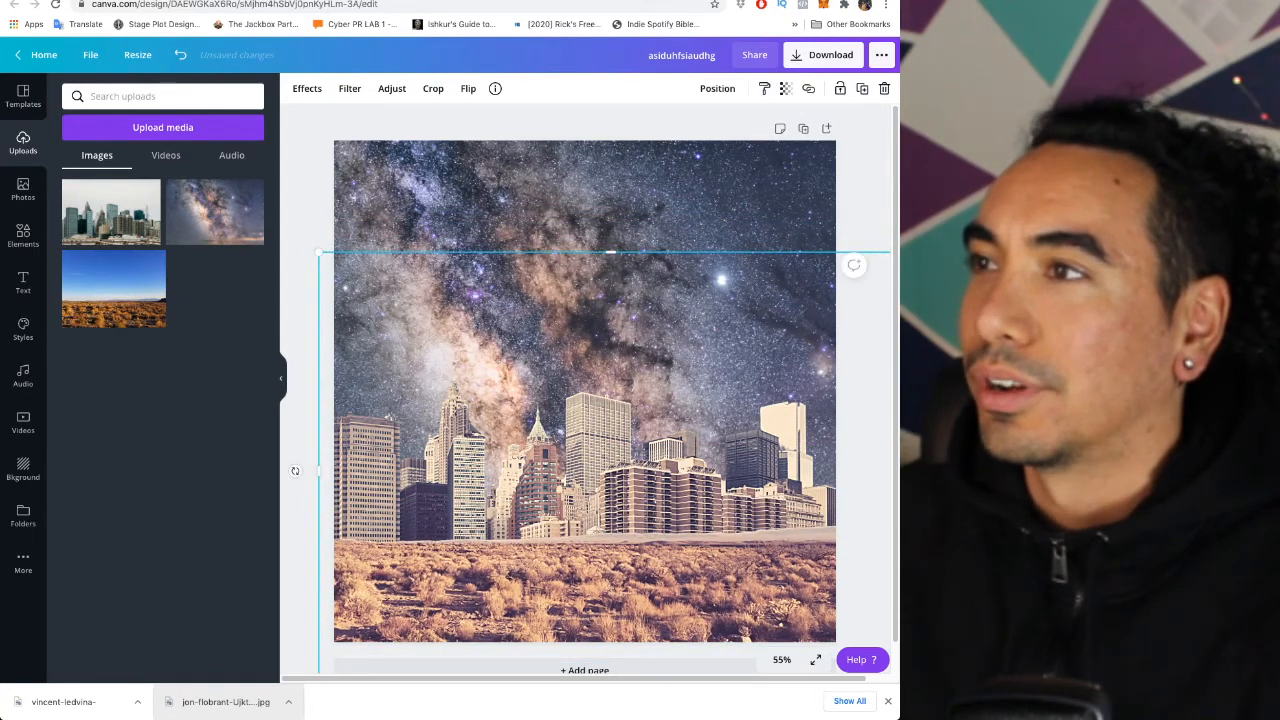
left_click(852, 182)
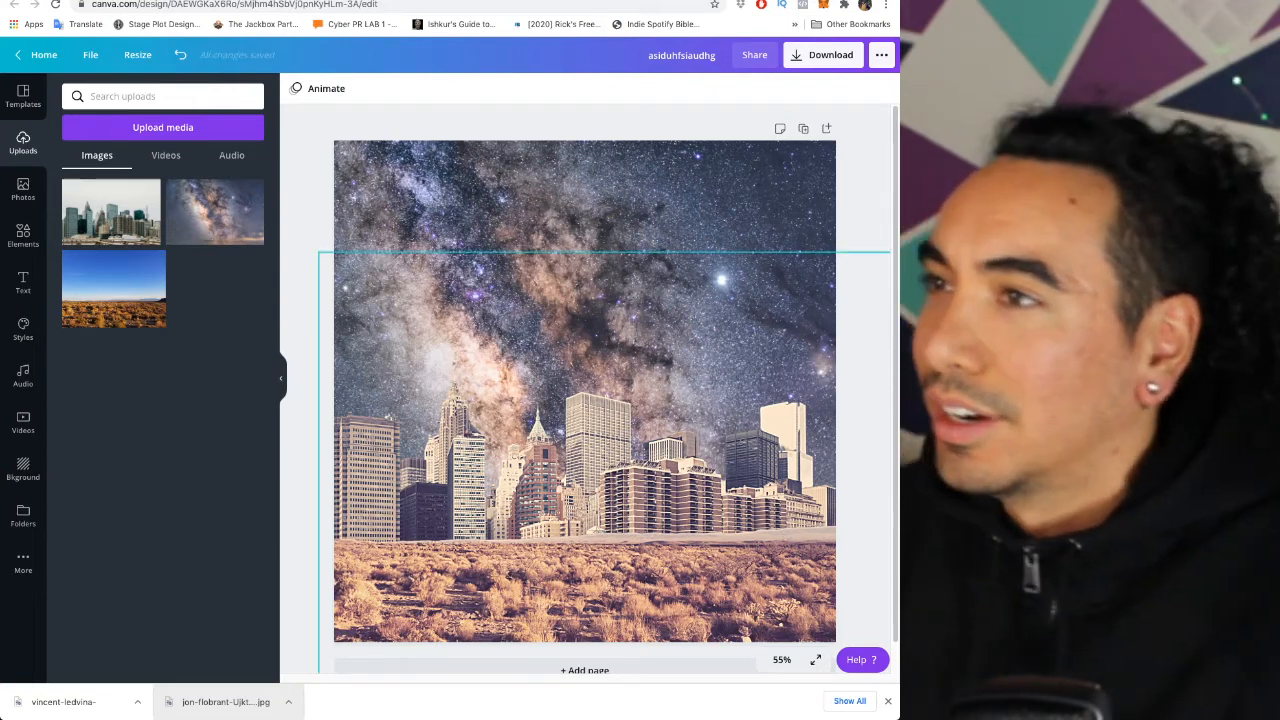
Apply the Whimsical filter at intensity 50 to the starry-sky background
left_click(700, 250)
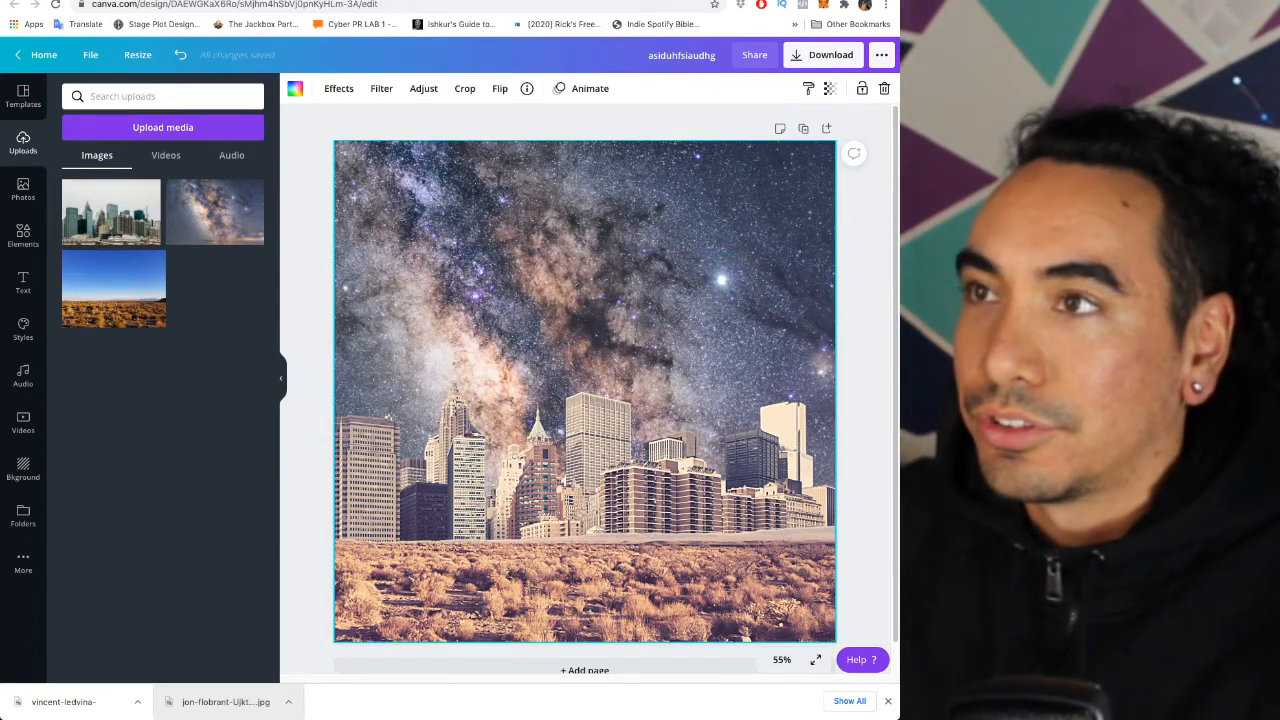
left_click(381, 88)
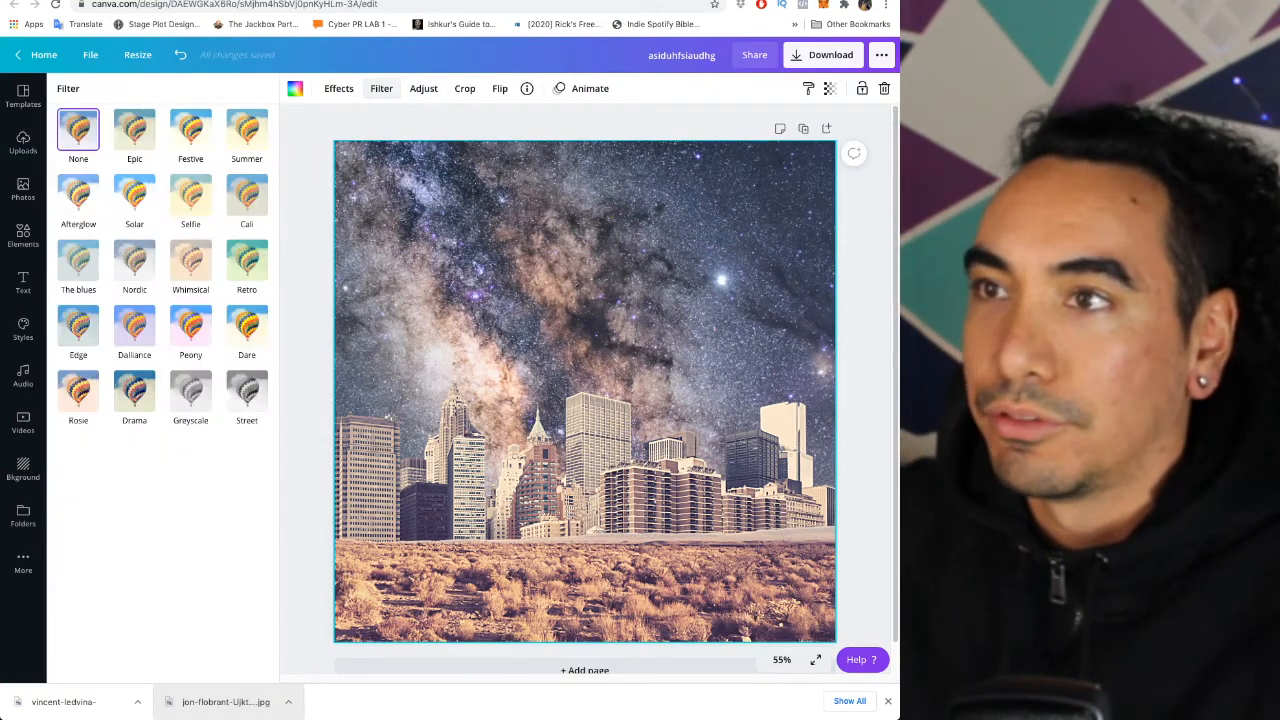
left_click(190, 260)
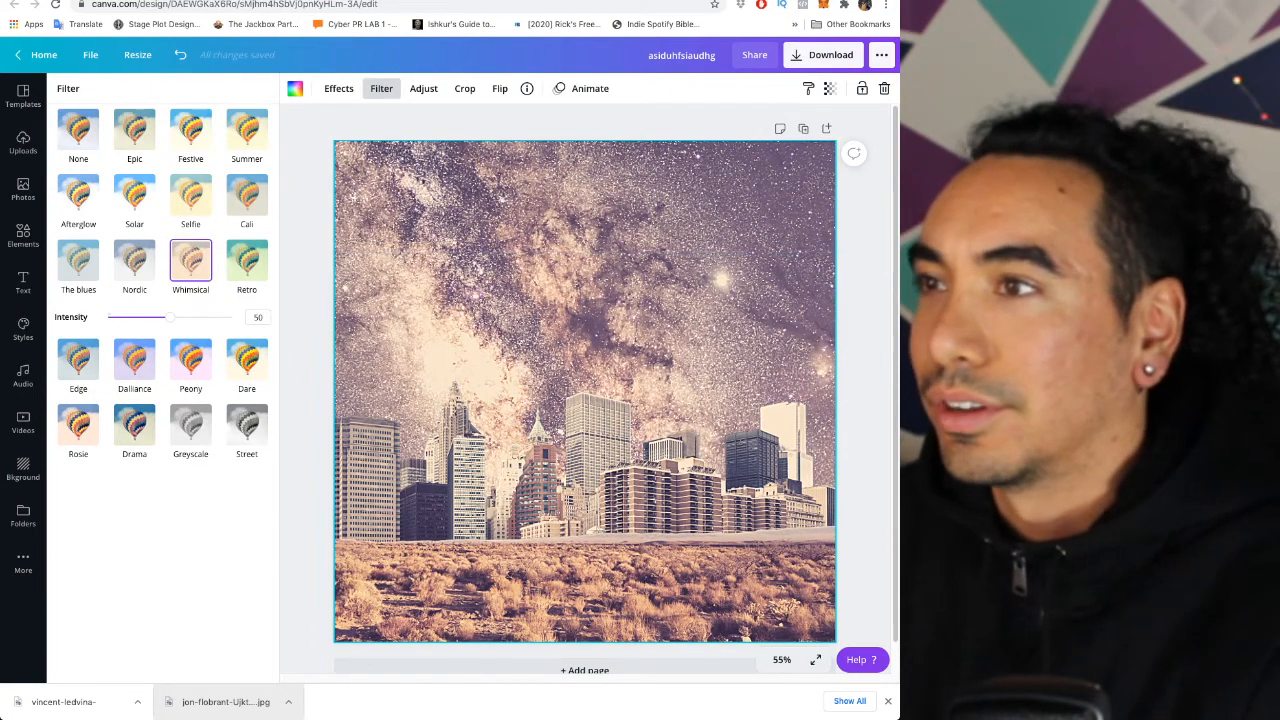
key("Escape")
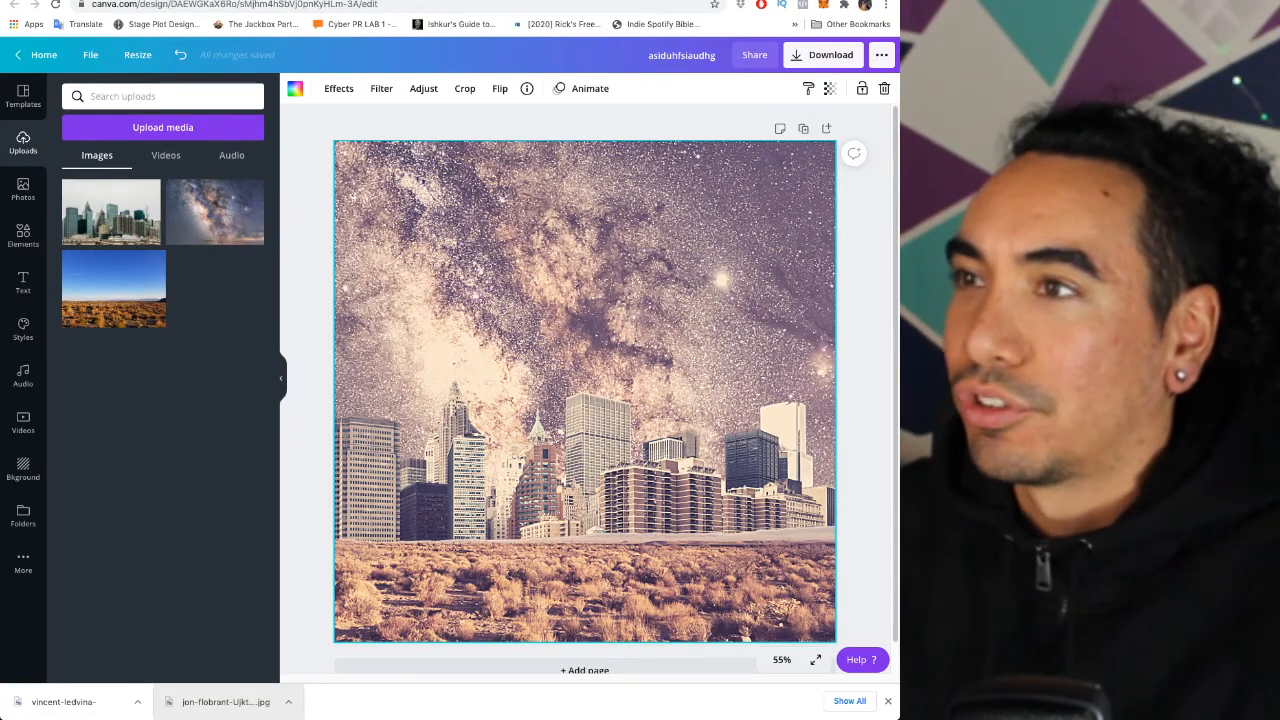
key("Escape")
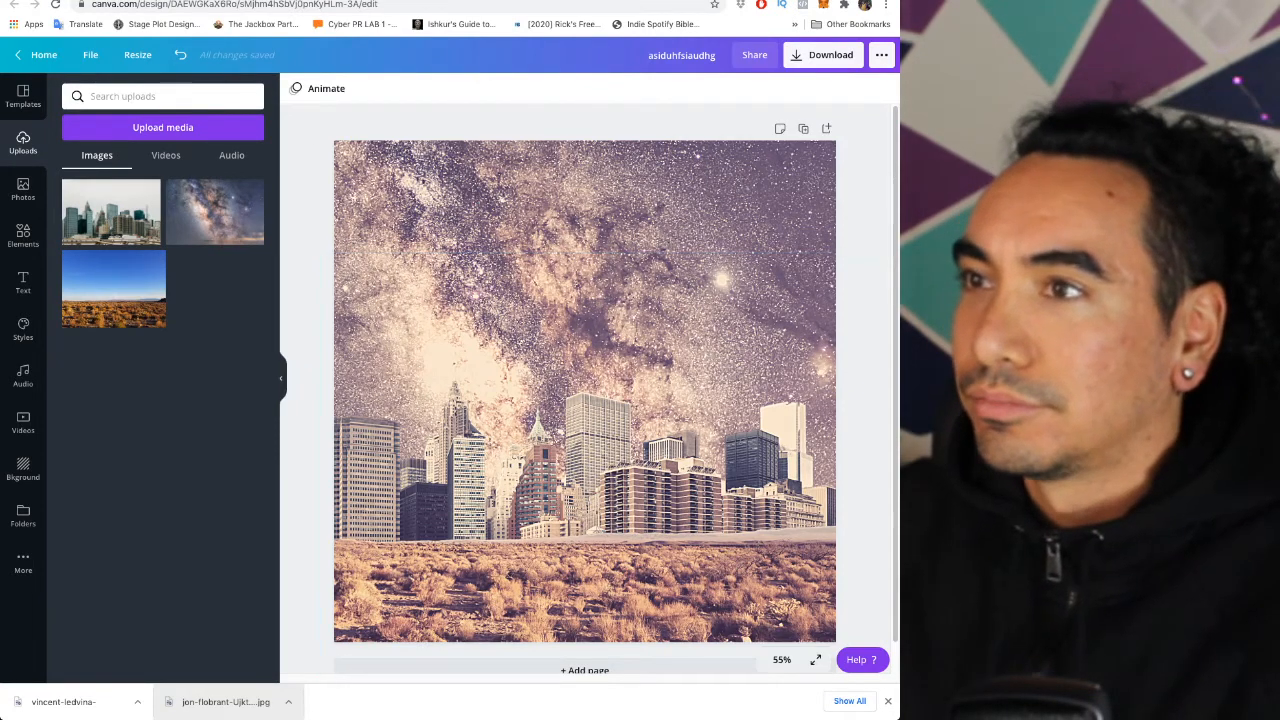
Find the Slice effect for the starry-sky background and connect its app to the design
left_click(584, 200)
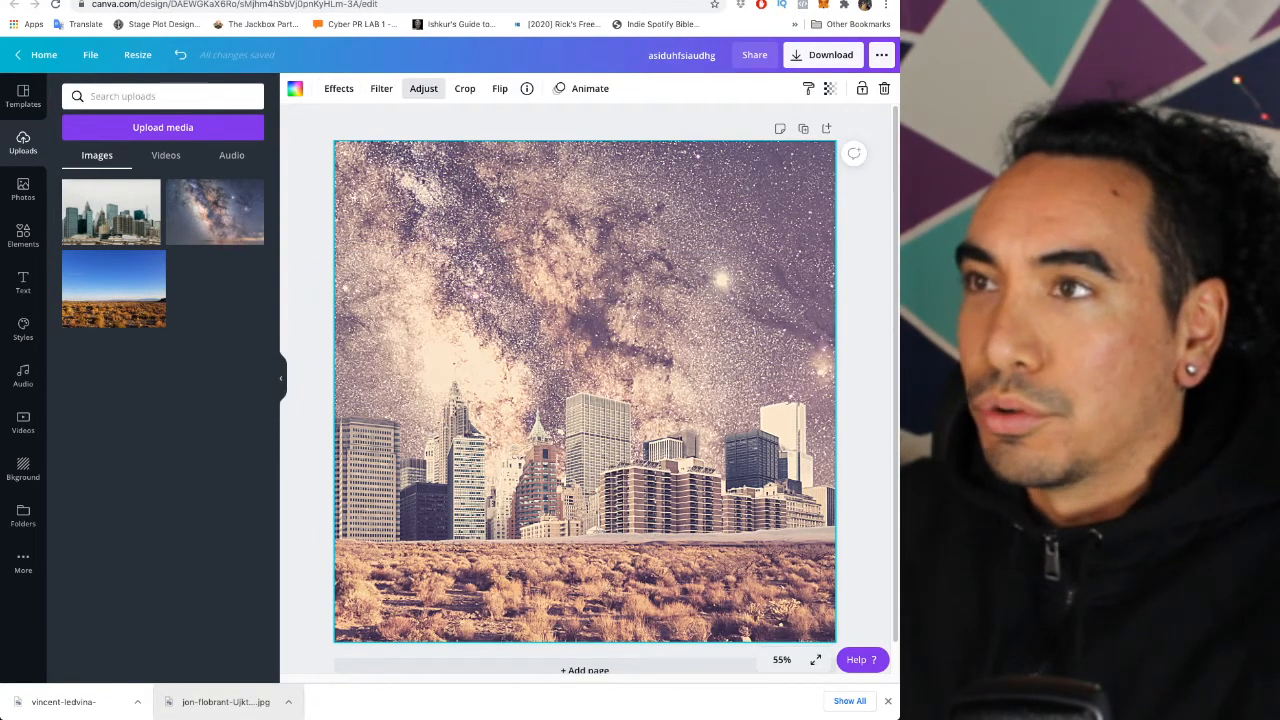
left_click(381, 88)
left_click(338, 88)
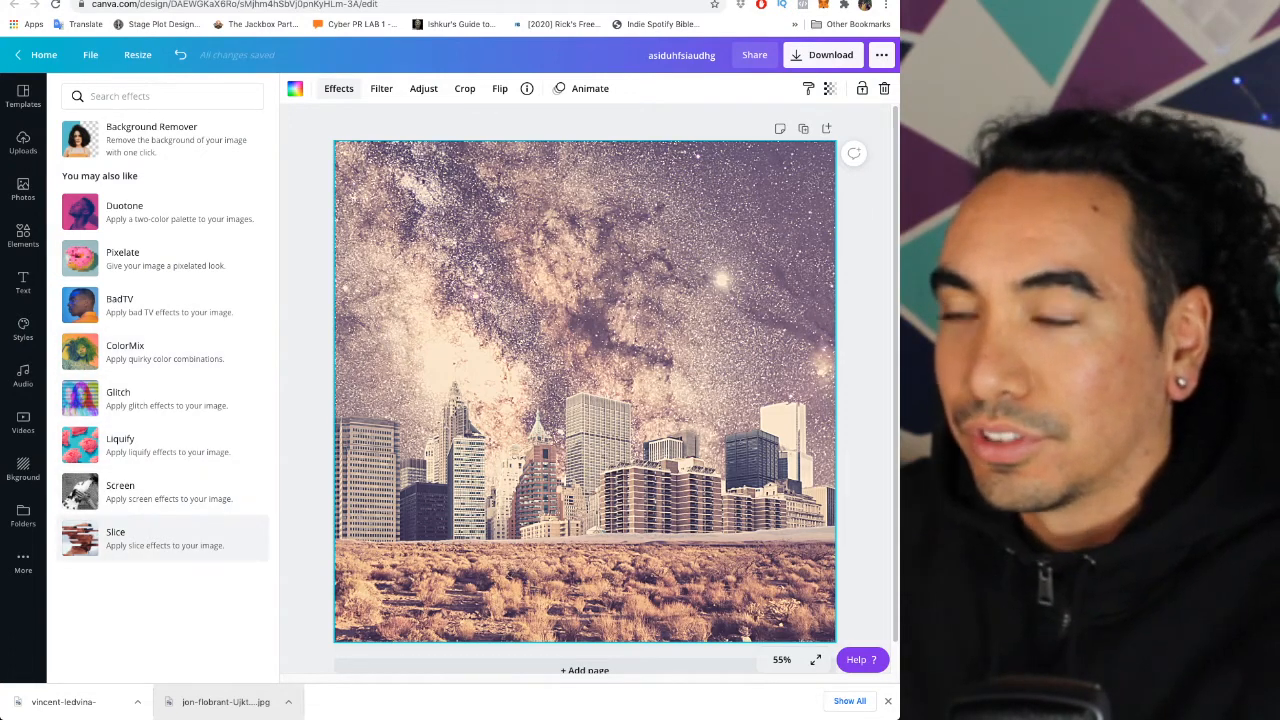
left_click(160, 538)
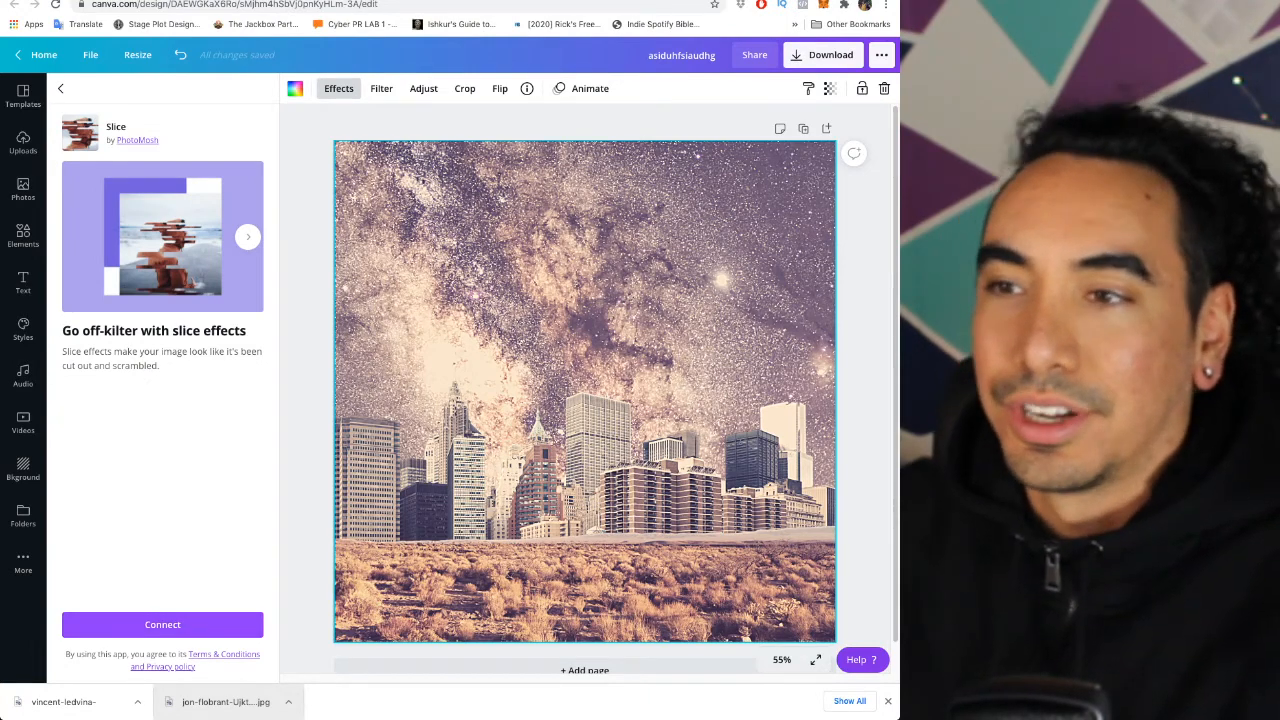
left_click(162, 624)
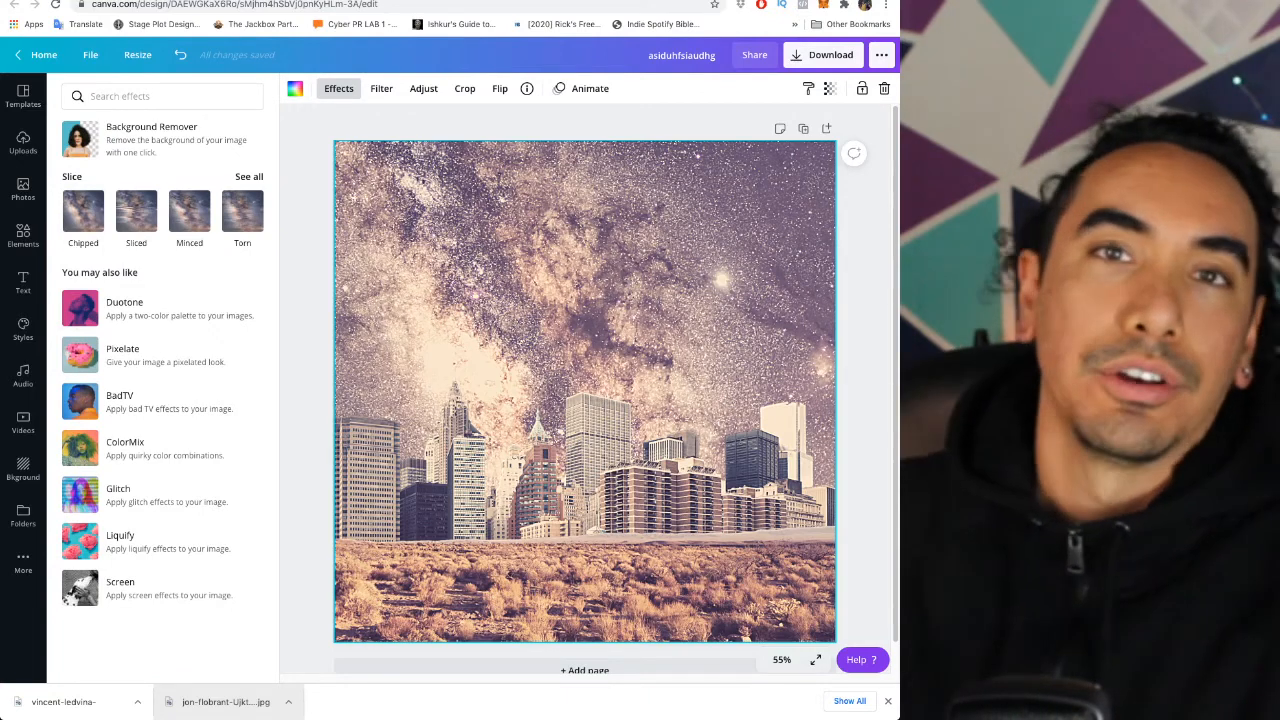
Try the Chipped, Minced and Torn slice effects on the starry-sky background, and settle on Sliced
left_click(83, 211)
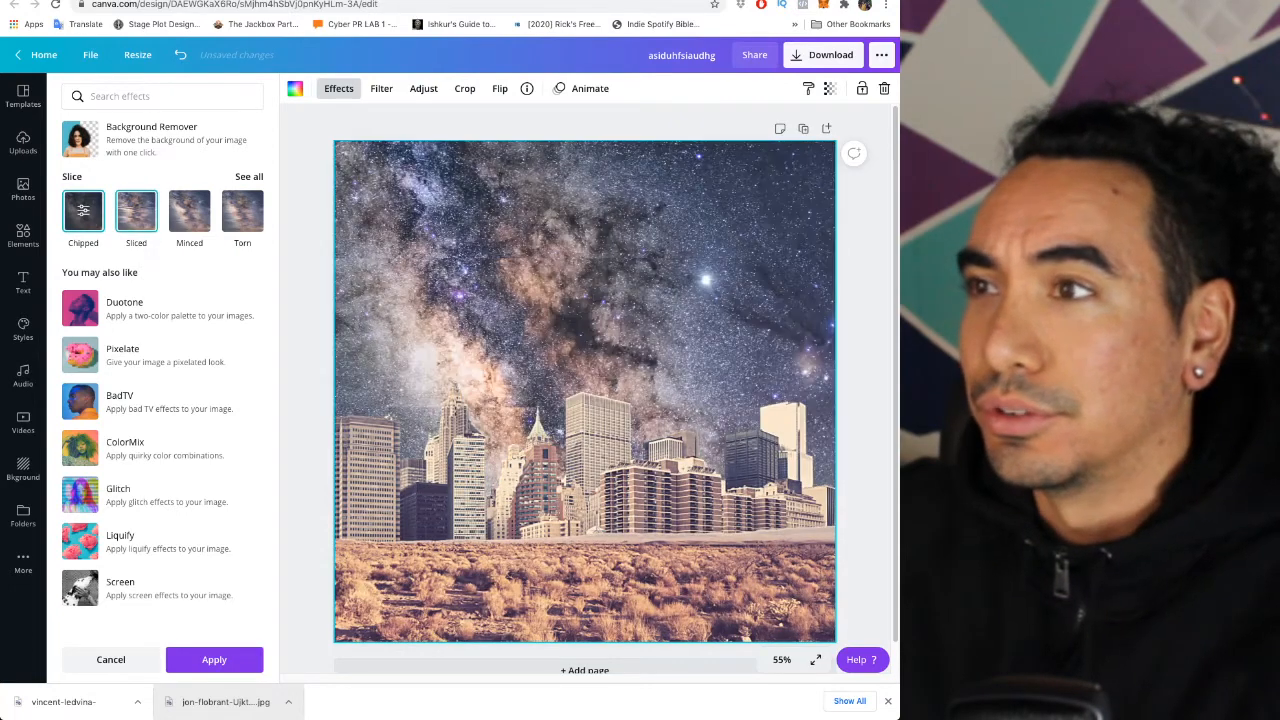
left_click(136, 211)
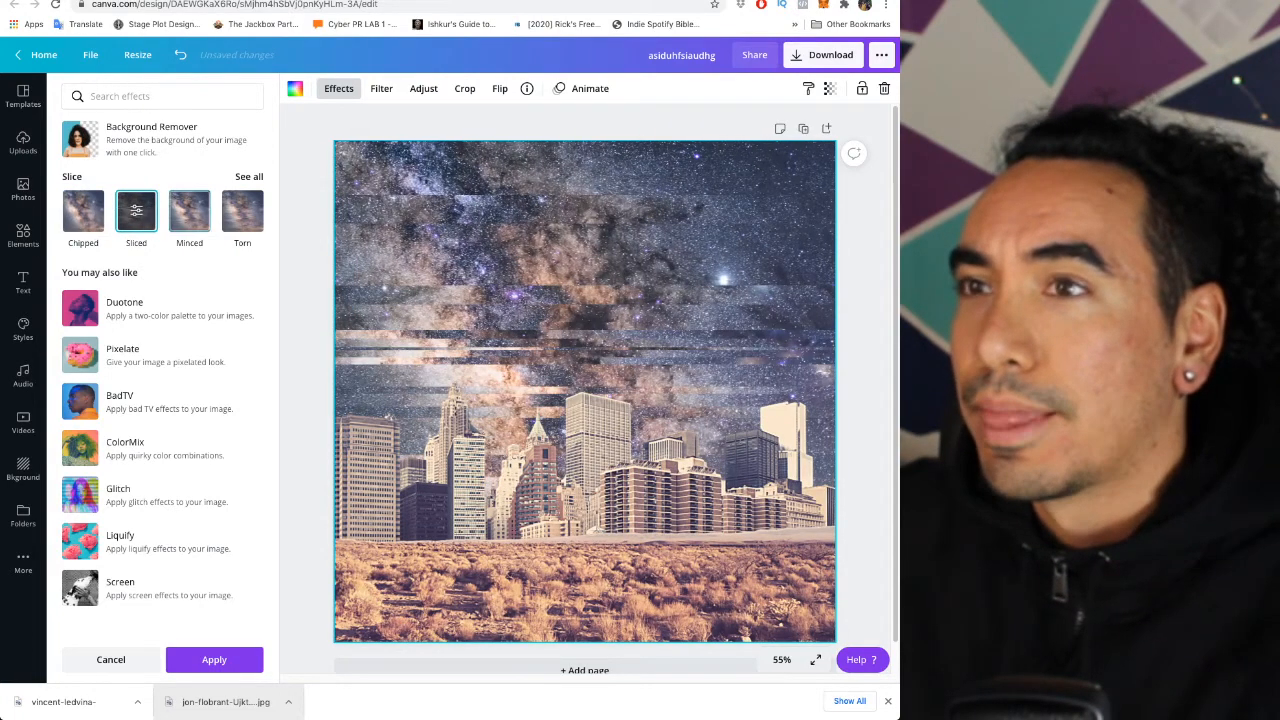
left_click(189, 211)
left_click(242, 211)
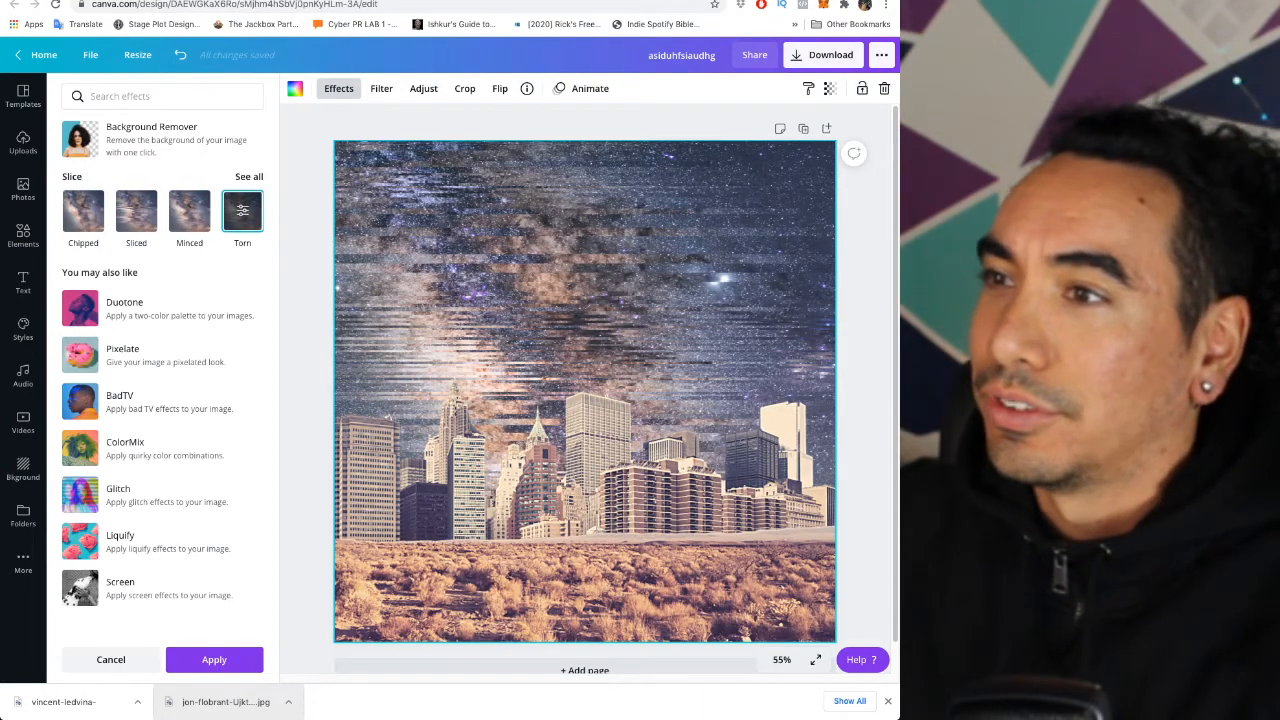
left_click(136, 211)
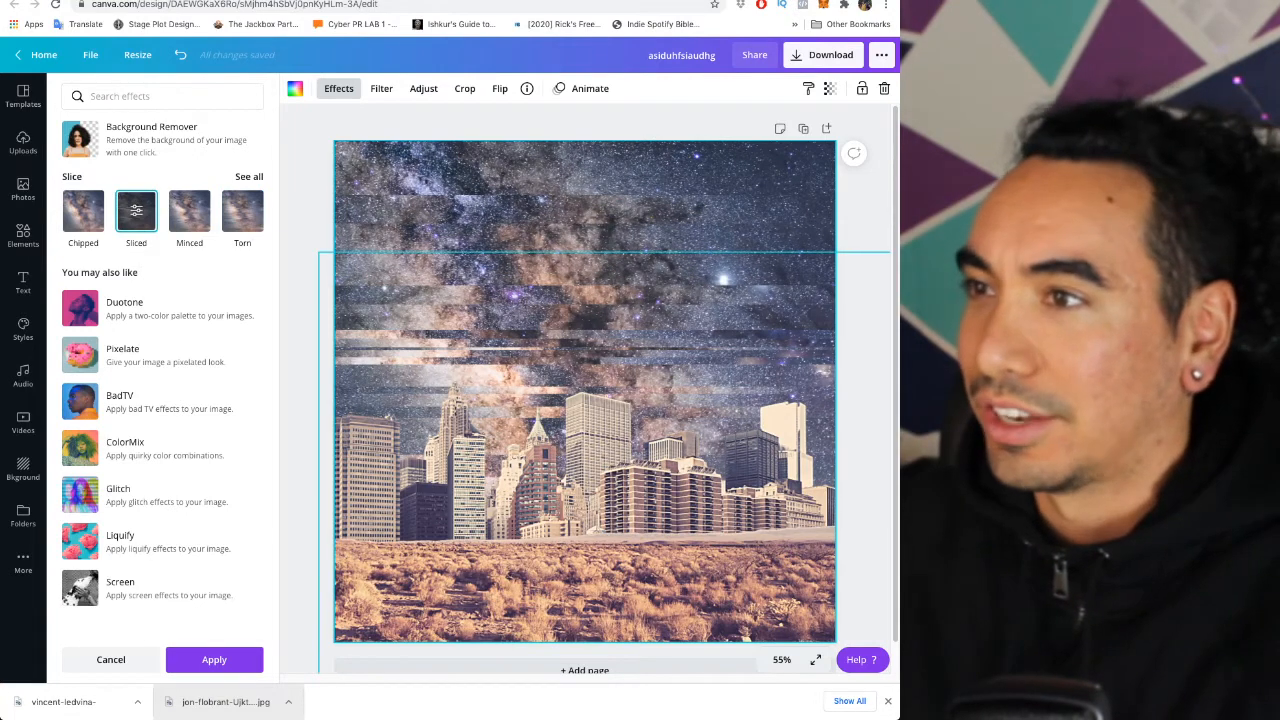
Apply the Sliced effect to the desert photo
left_click(585, 470)
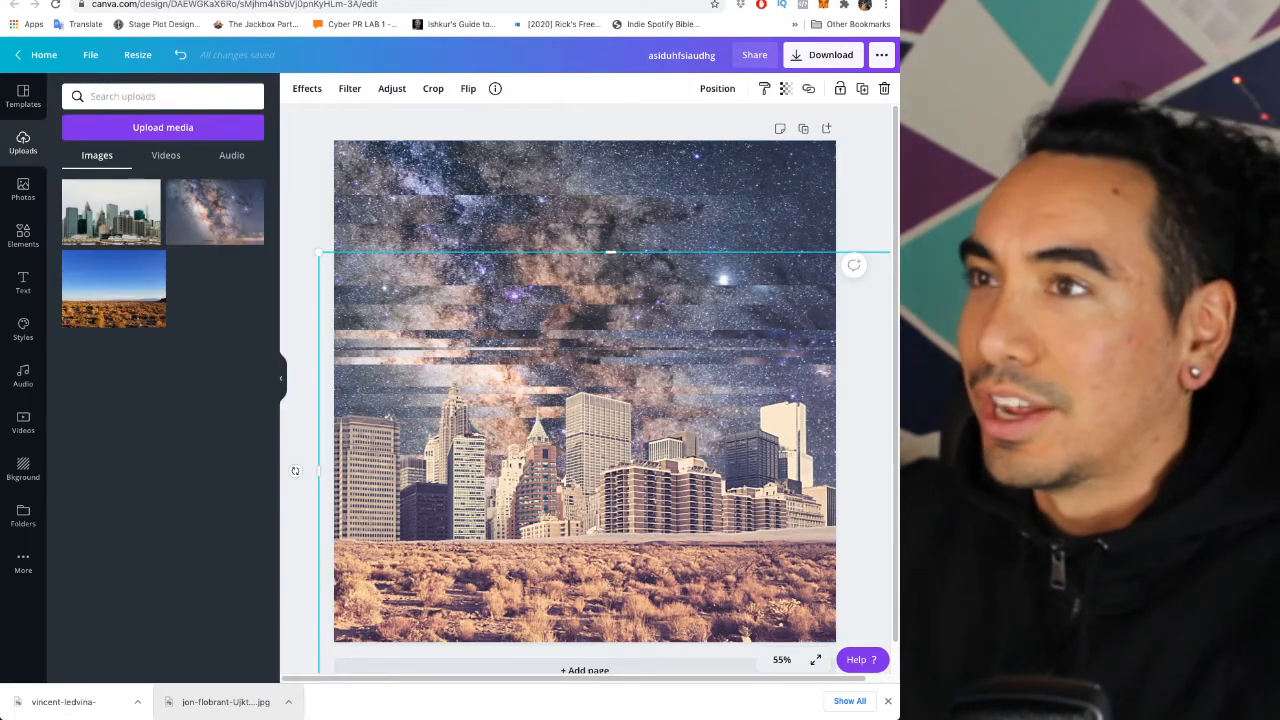
left_click(307, 88)
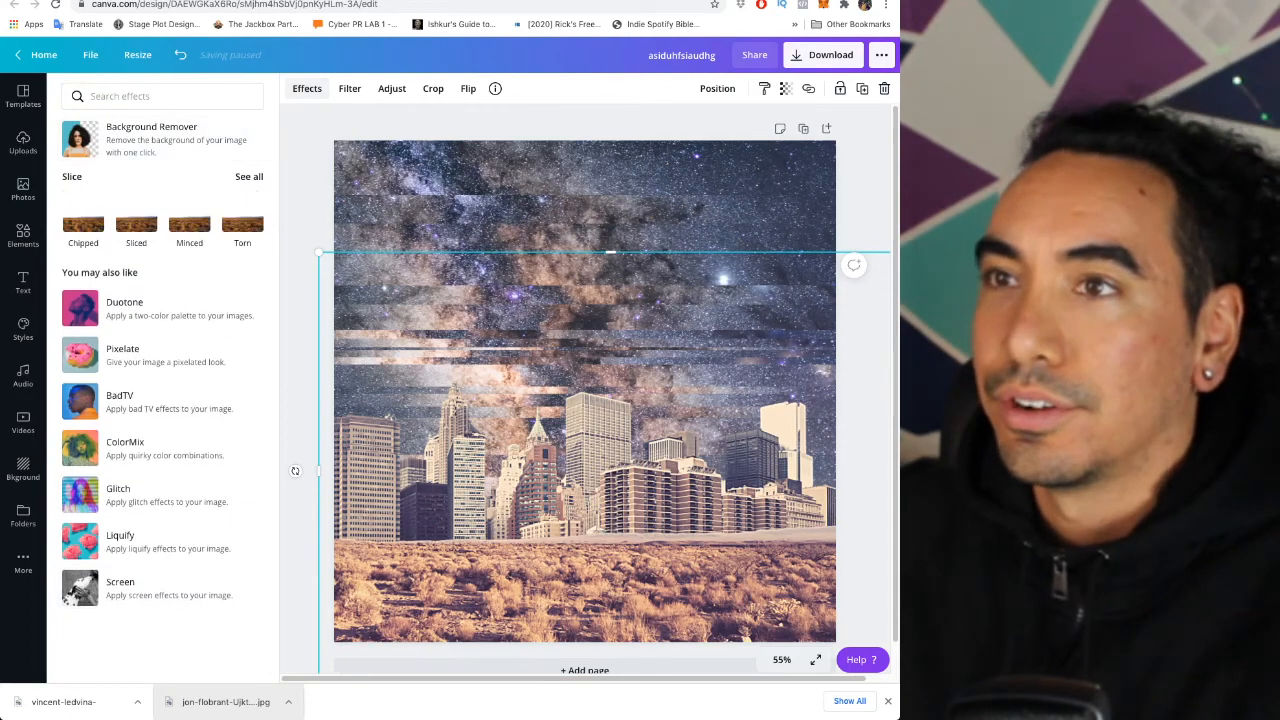
left_click(136, 212)
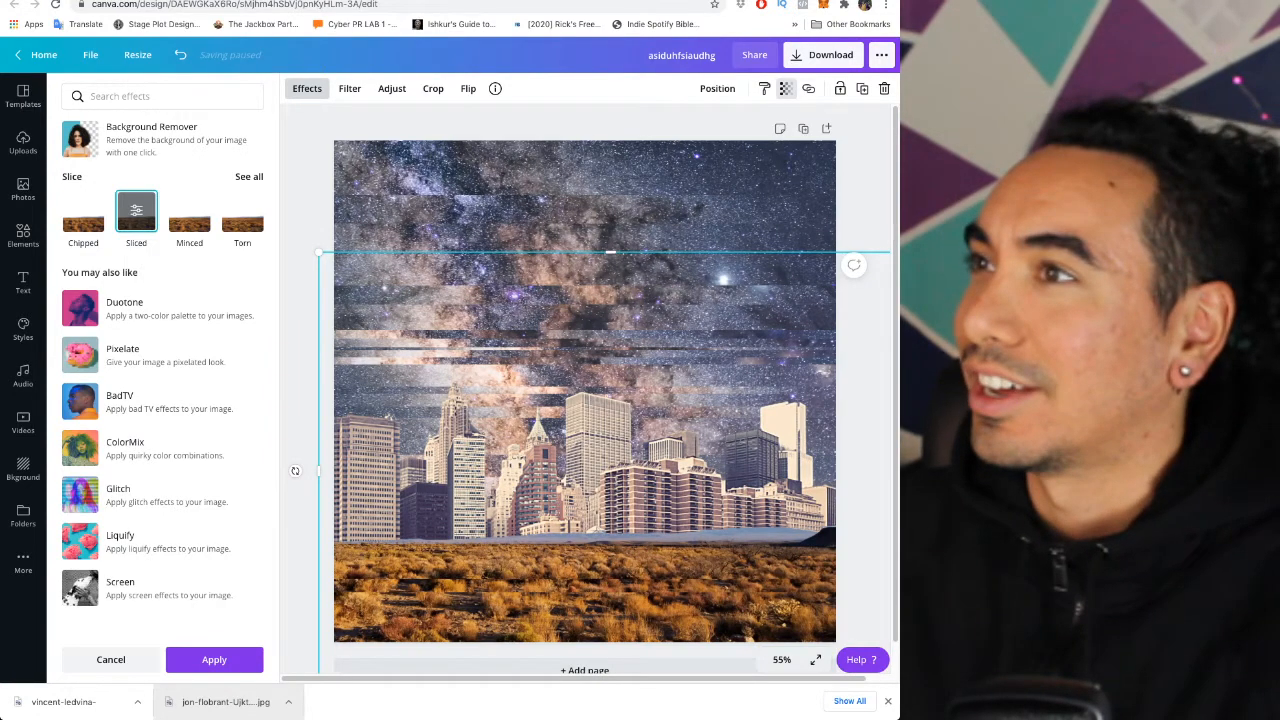
Send the desert photo behind the skyscrapers, try the Sliced effect on the skyscraper photo, and settle on Chipped
left_click(717, 88)
left_click(681, 127)
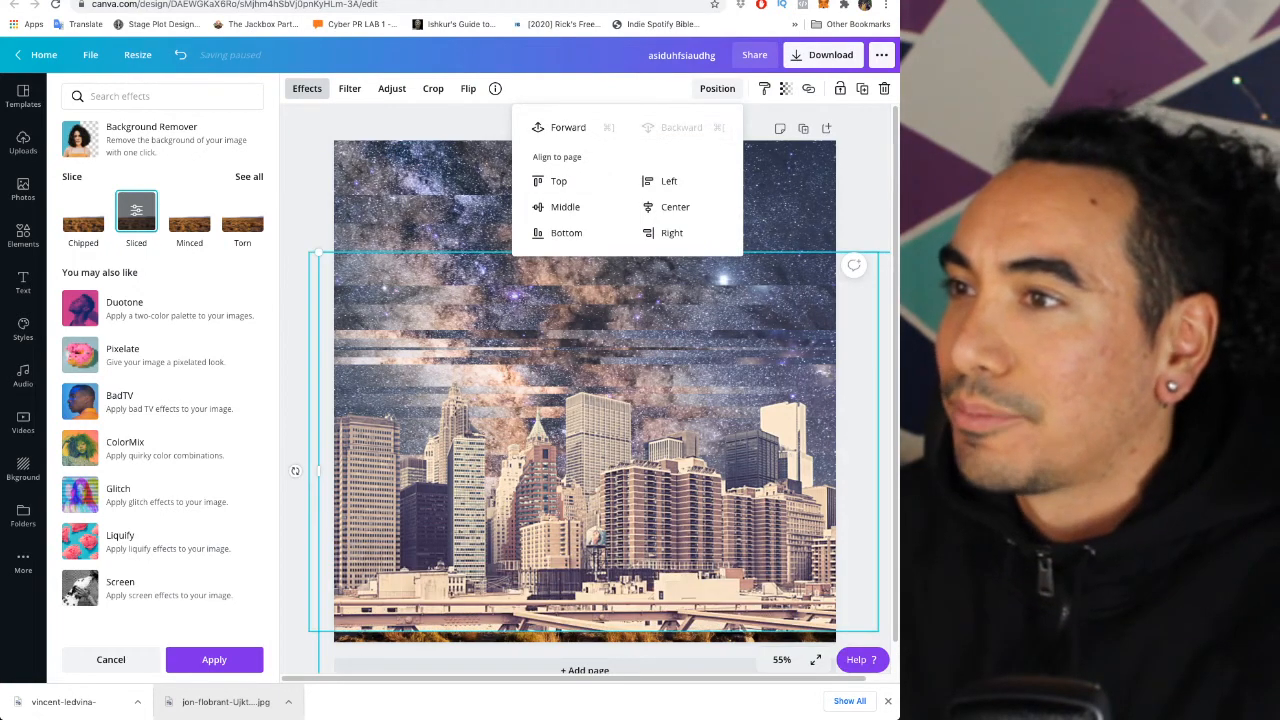
left_click(594, 442)
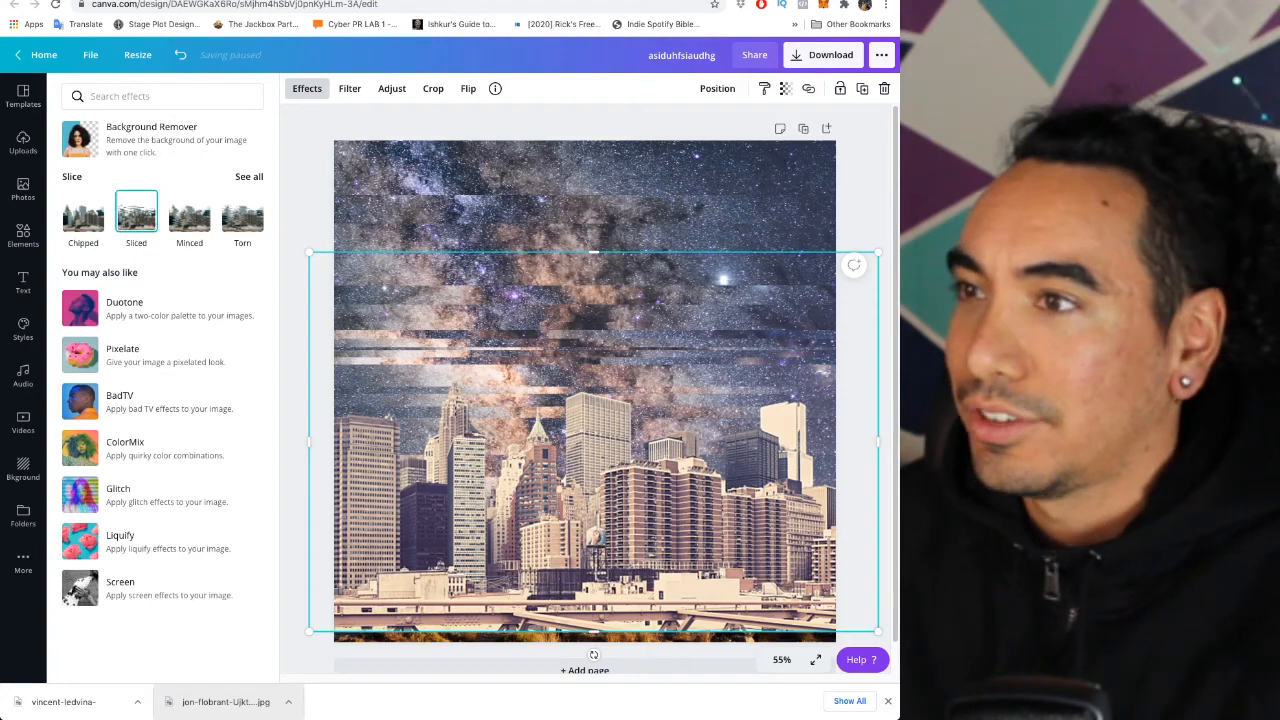
left_click(136, 211)
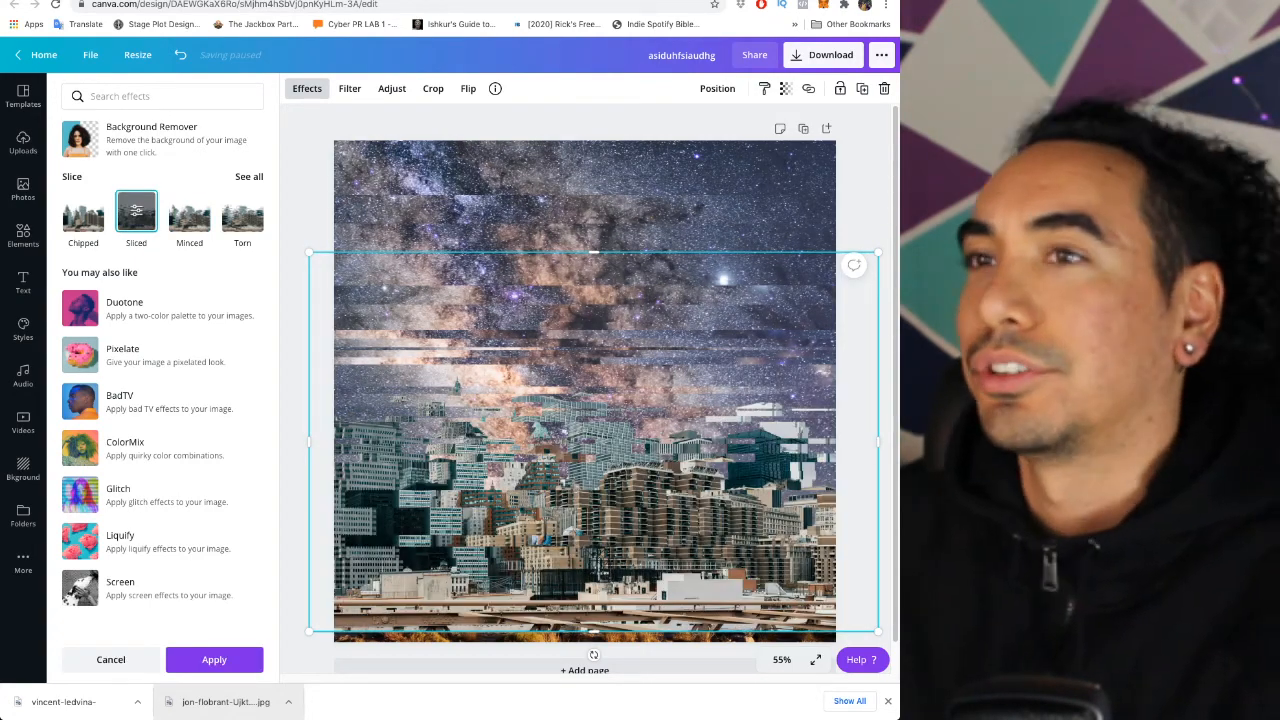
left_click(83, 211)
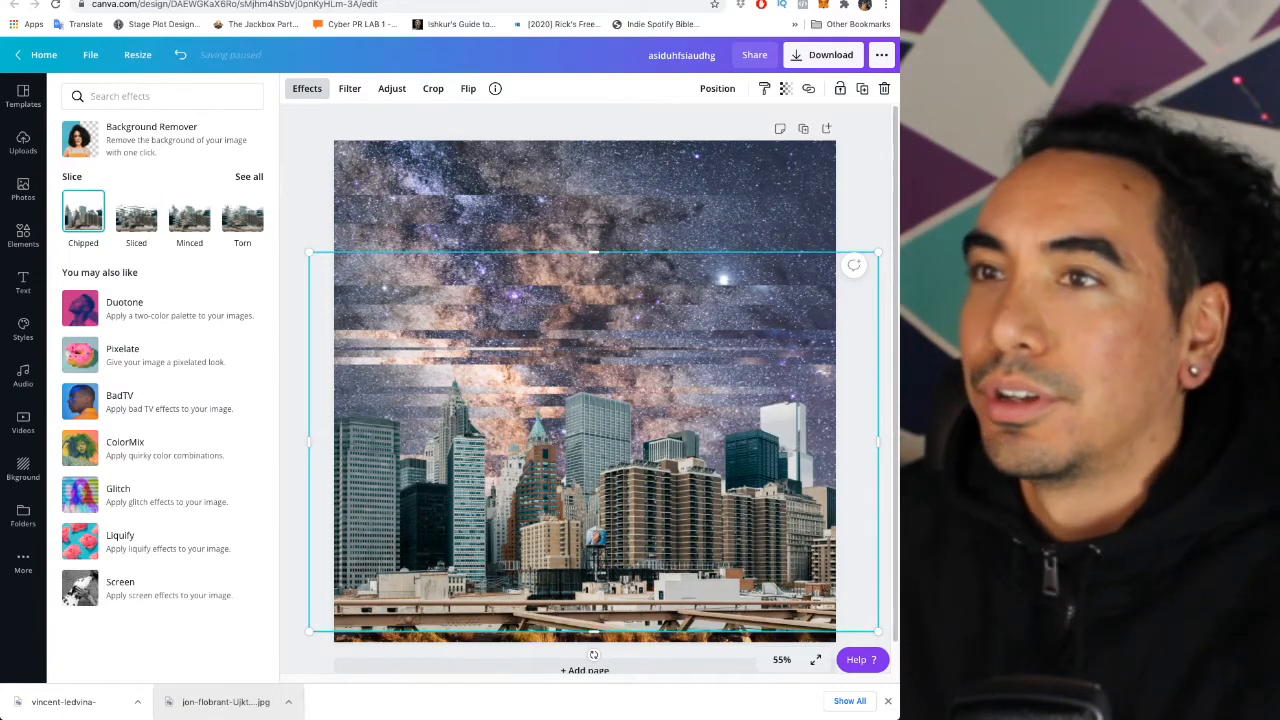
left_click(83, 211)
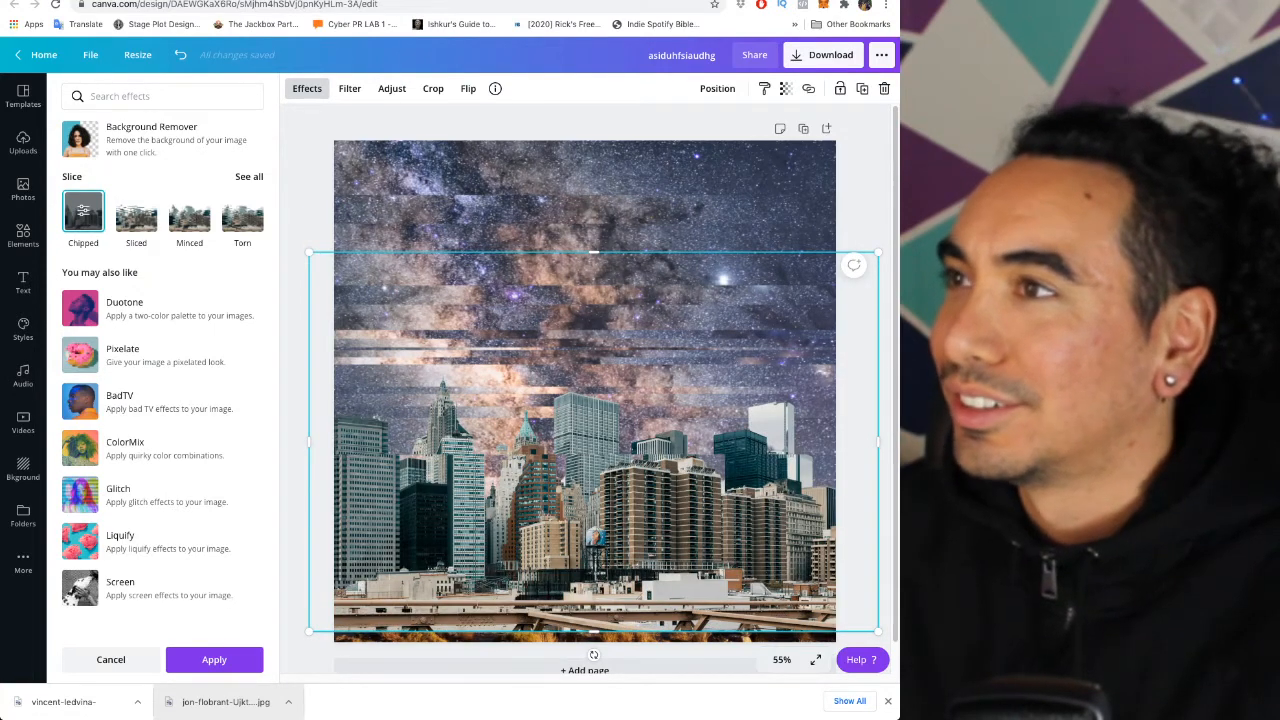
Send the skyscraper photo back behind the desert, then try the Torn effect on the desert photo and apply Minced instead
left_click(717, 88)
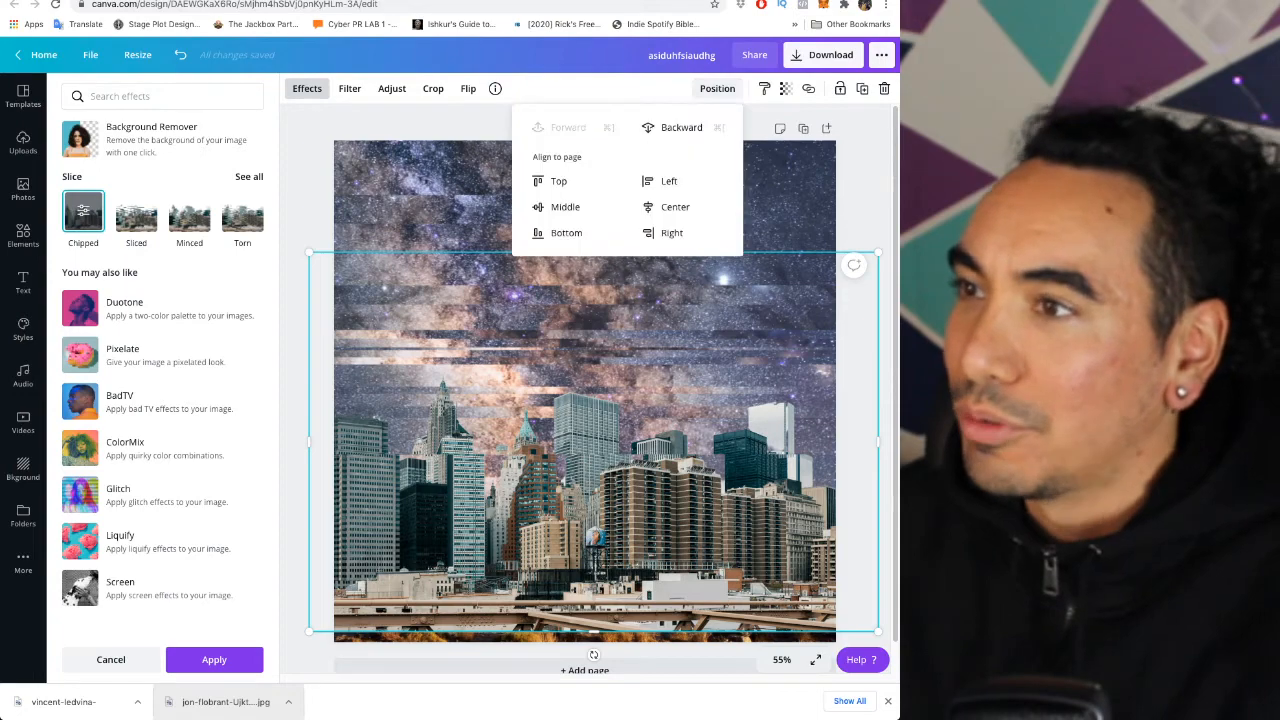
left_click(585, 585)
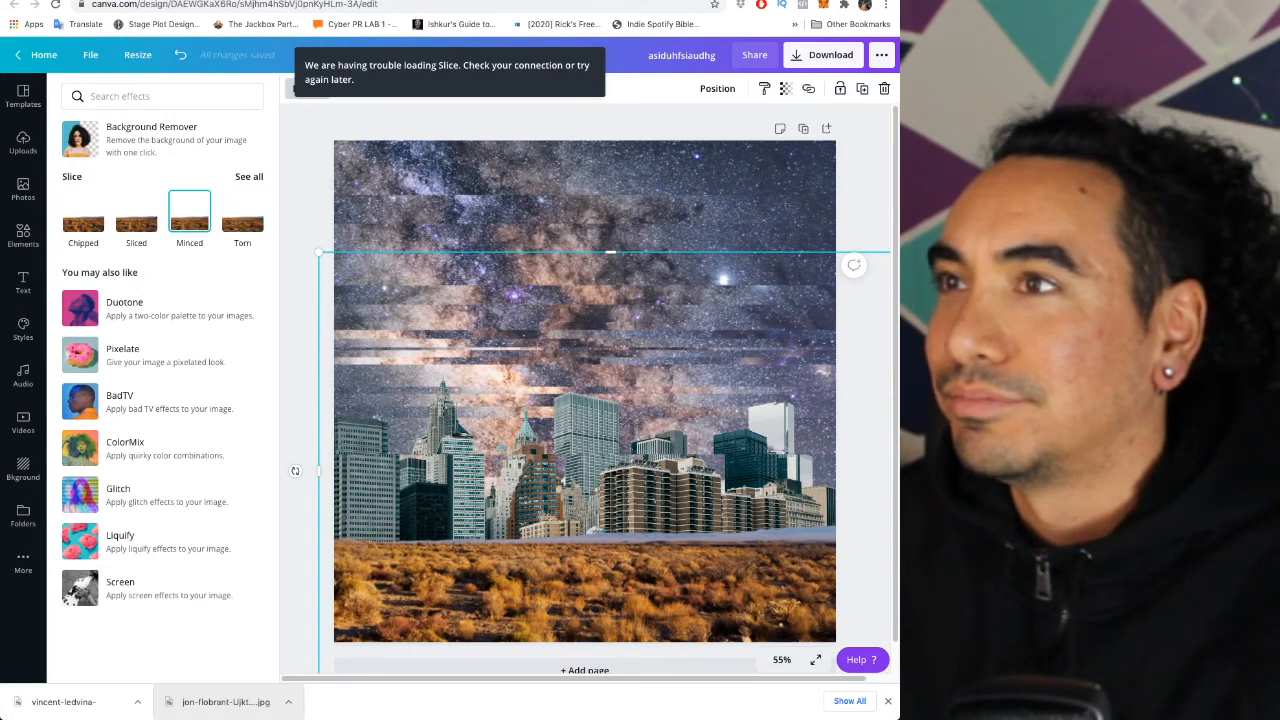
left_click(189, 212)
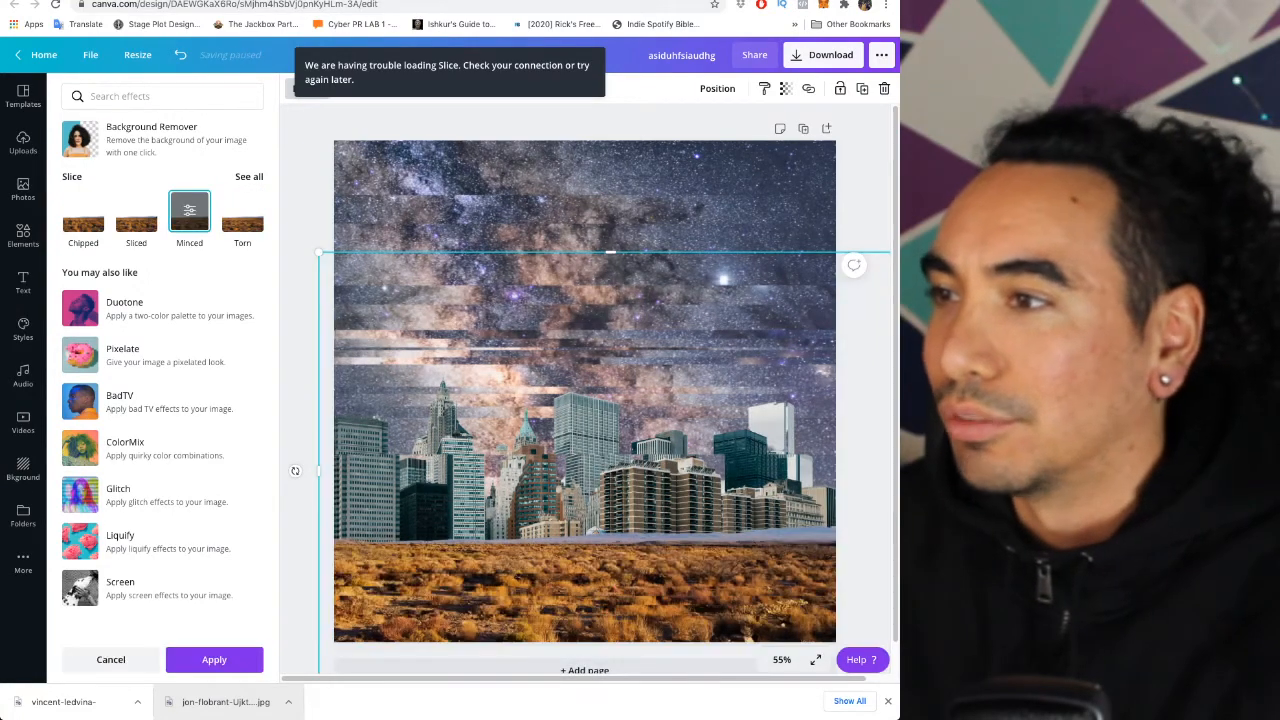
left_click(242, 212)
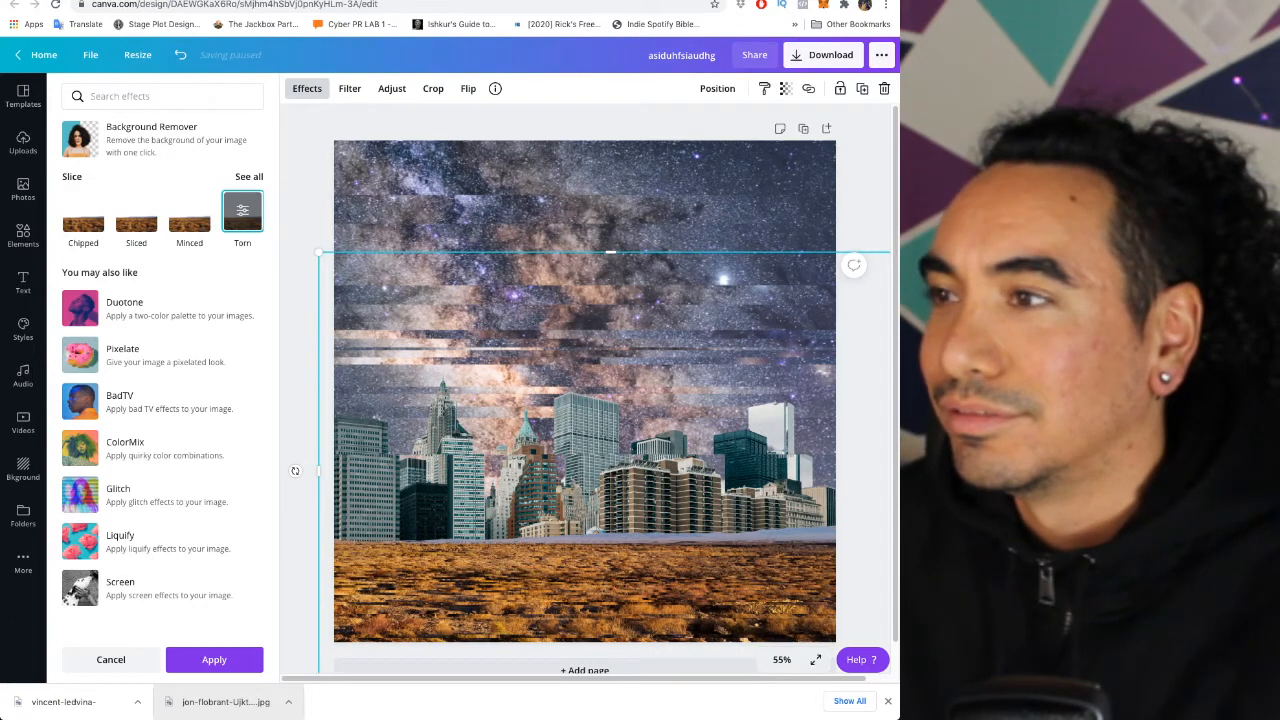
left_click(189, 212)
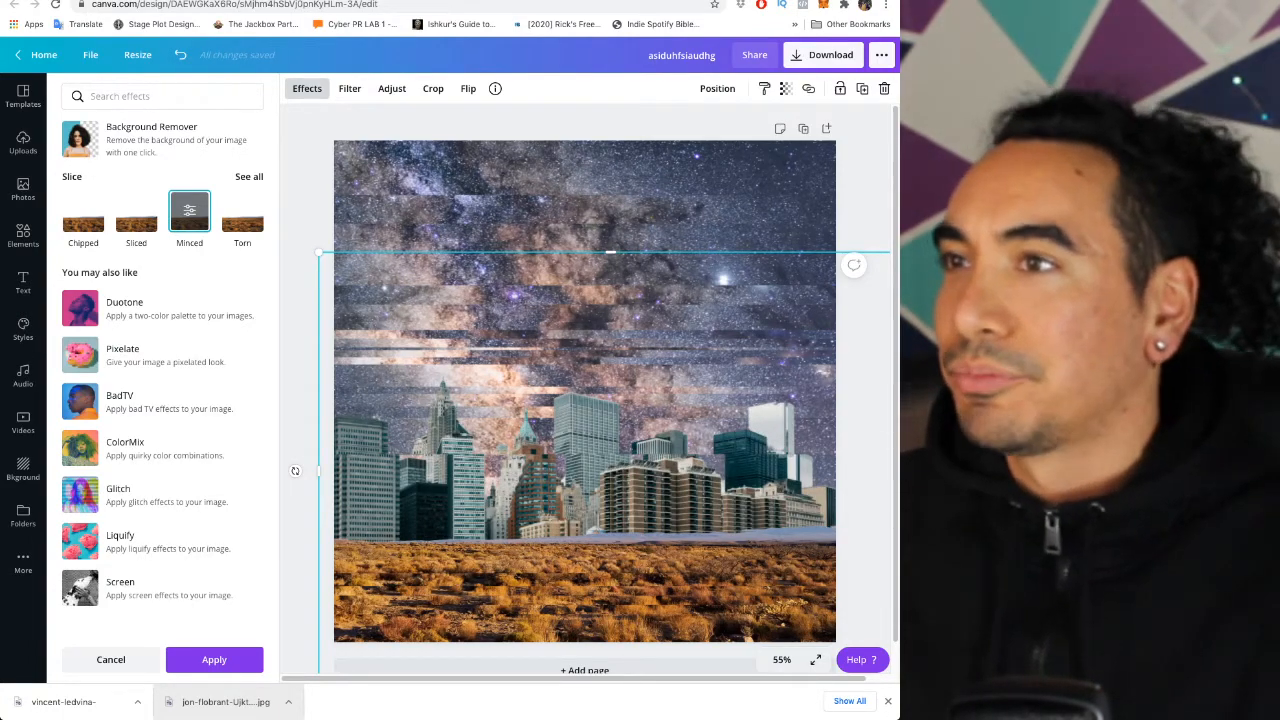
left_click(214, 659)
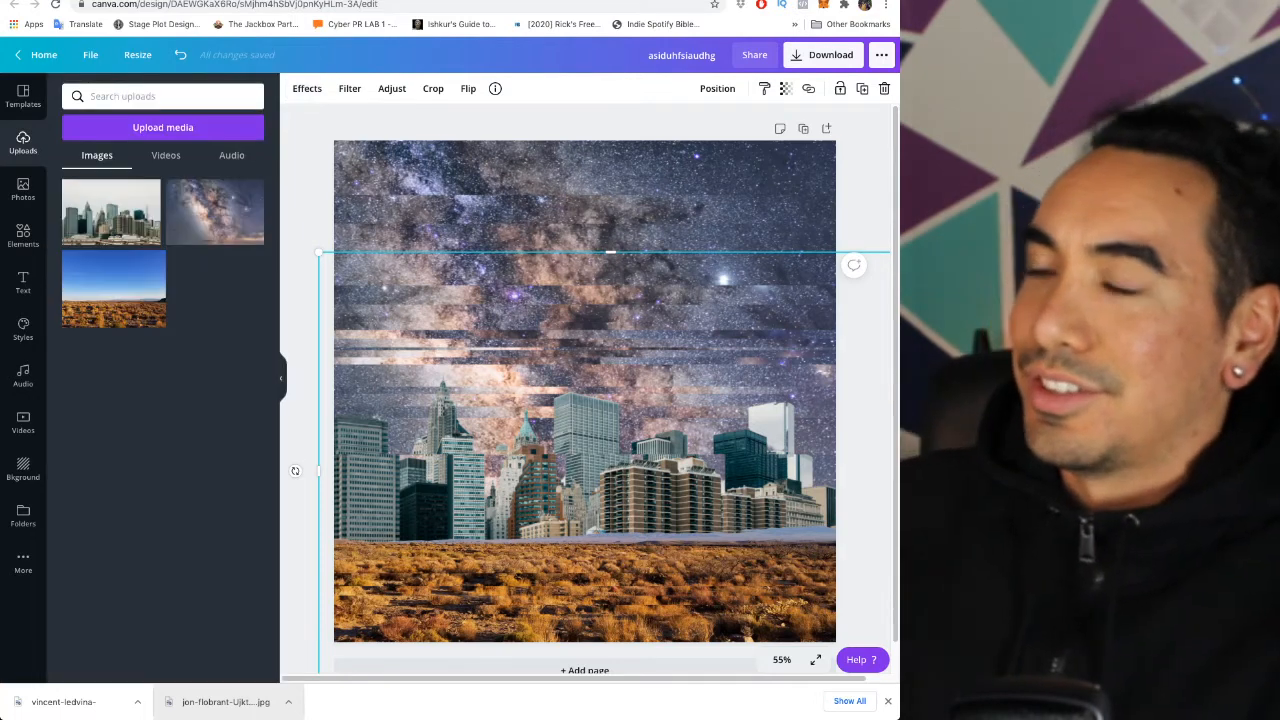
key("Escape")
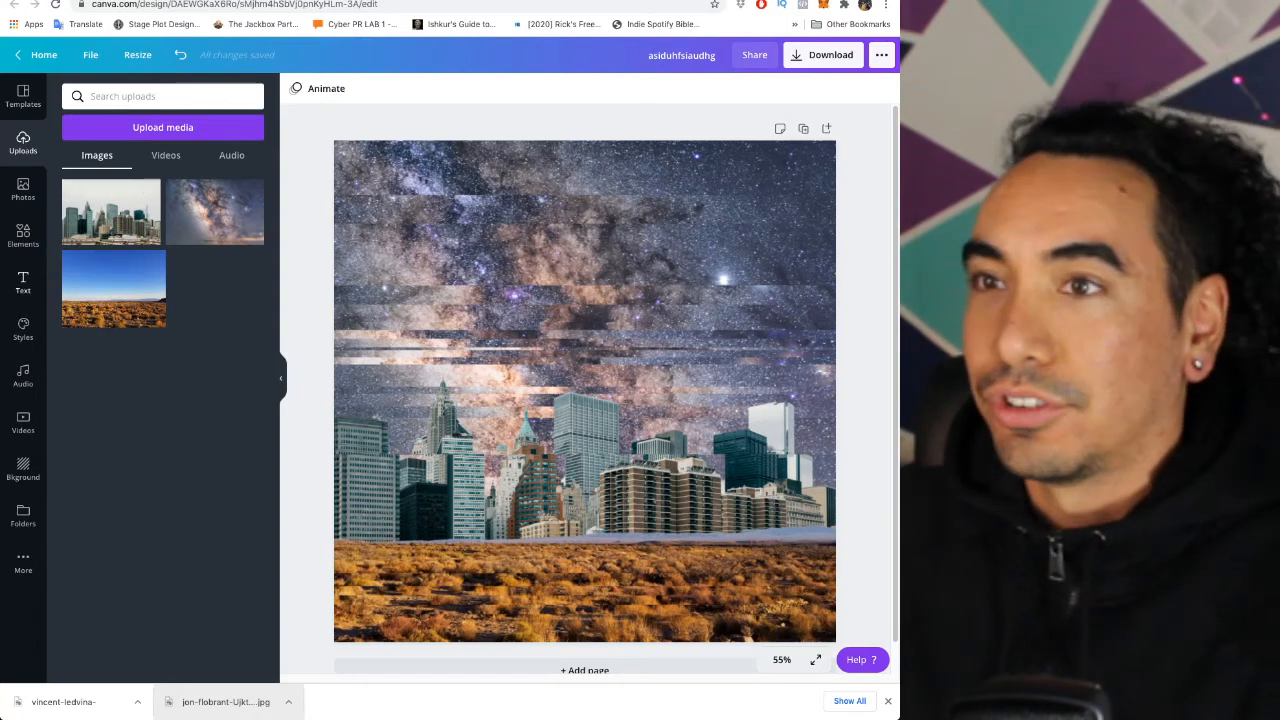
Search the elements library for "border" and browse the available border designs
left_click(23, 236)
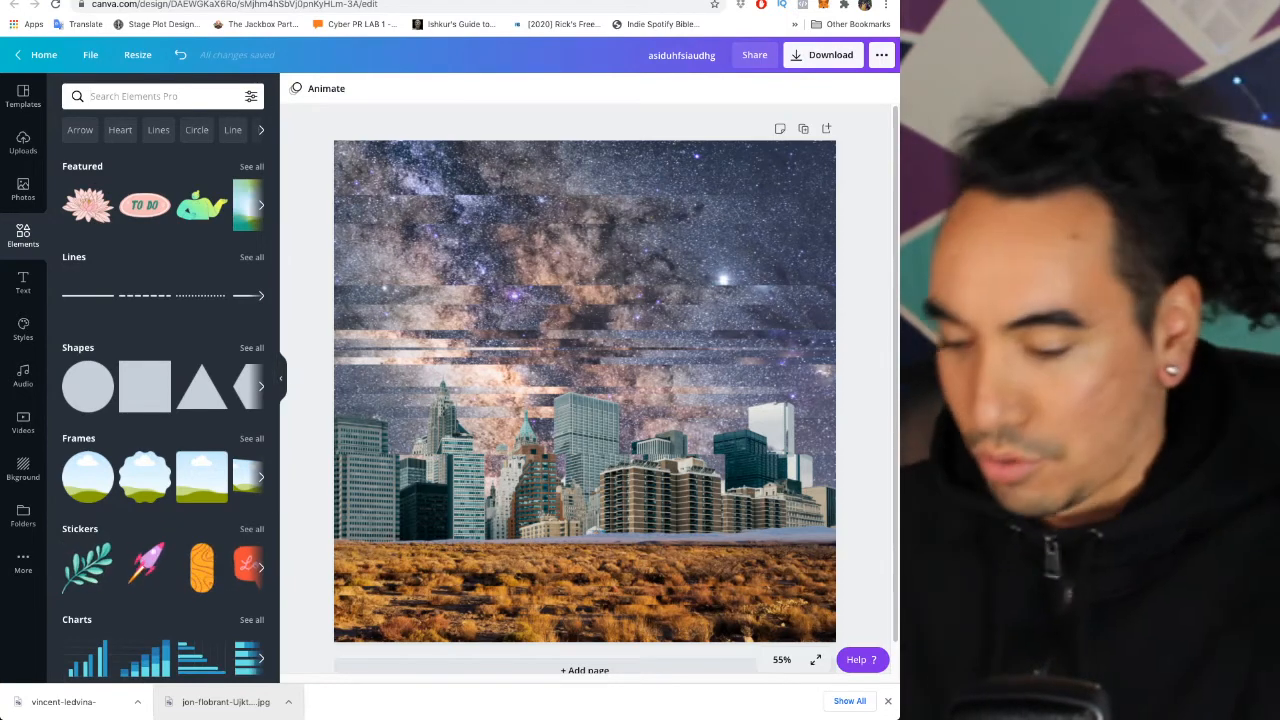
type("border")
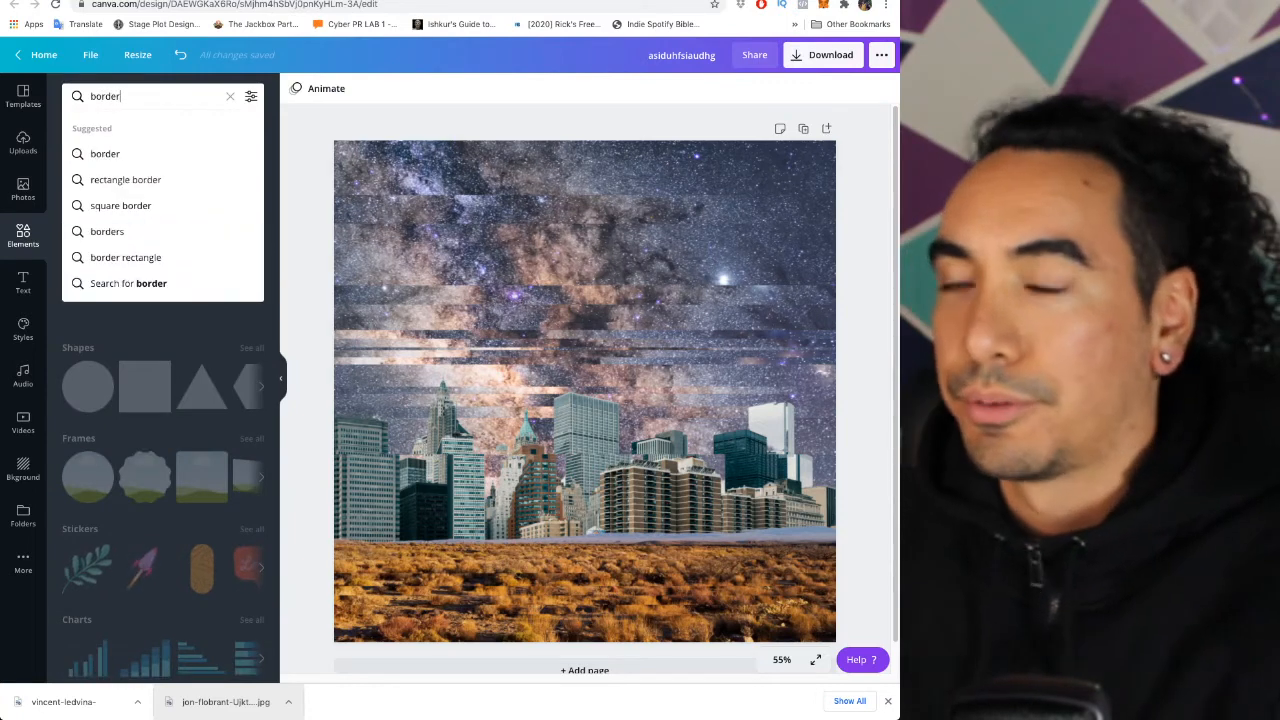
key("Return")
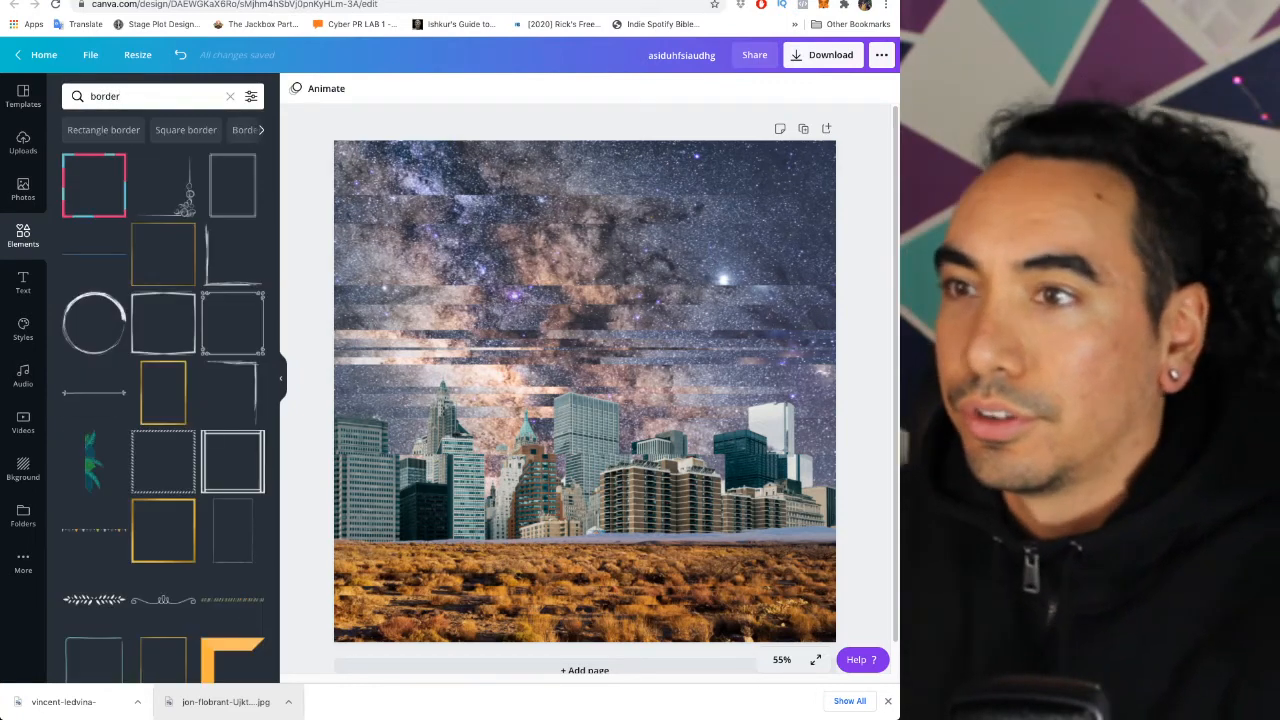
scroll(180, 255, "down", 10)
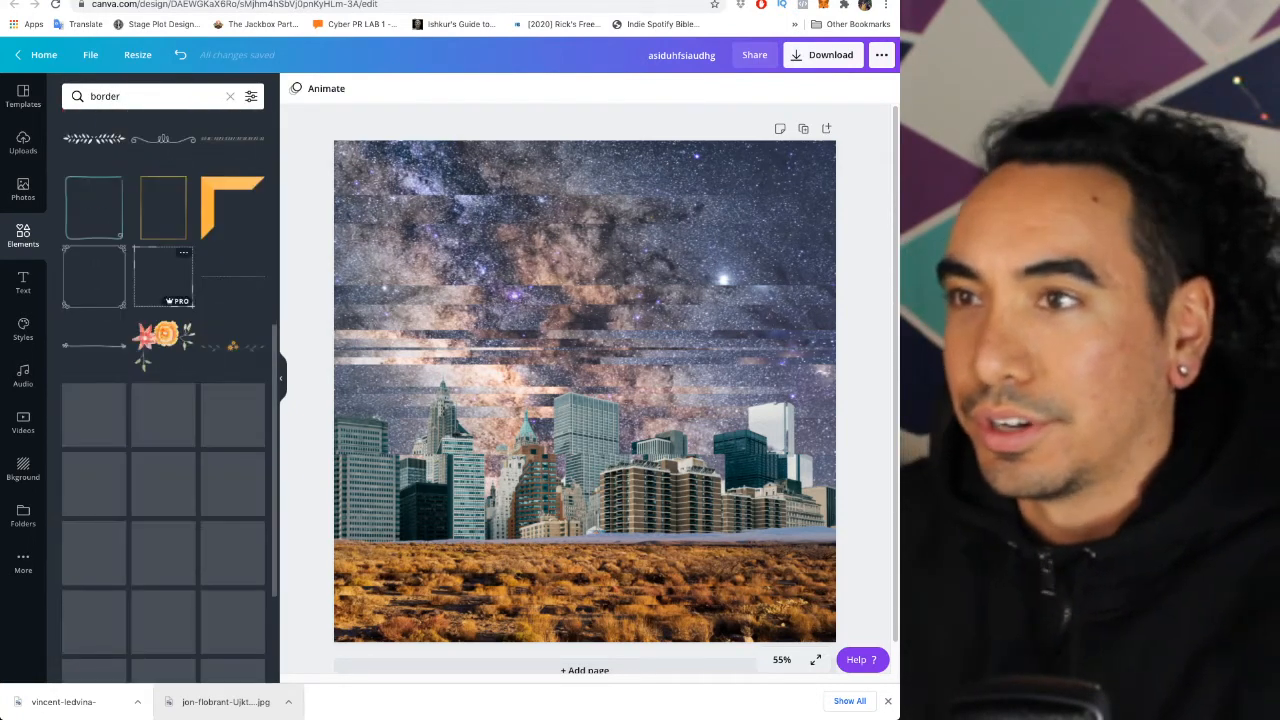
scroll(165, 300, "down", 5)
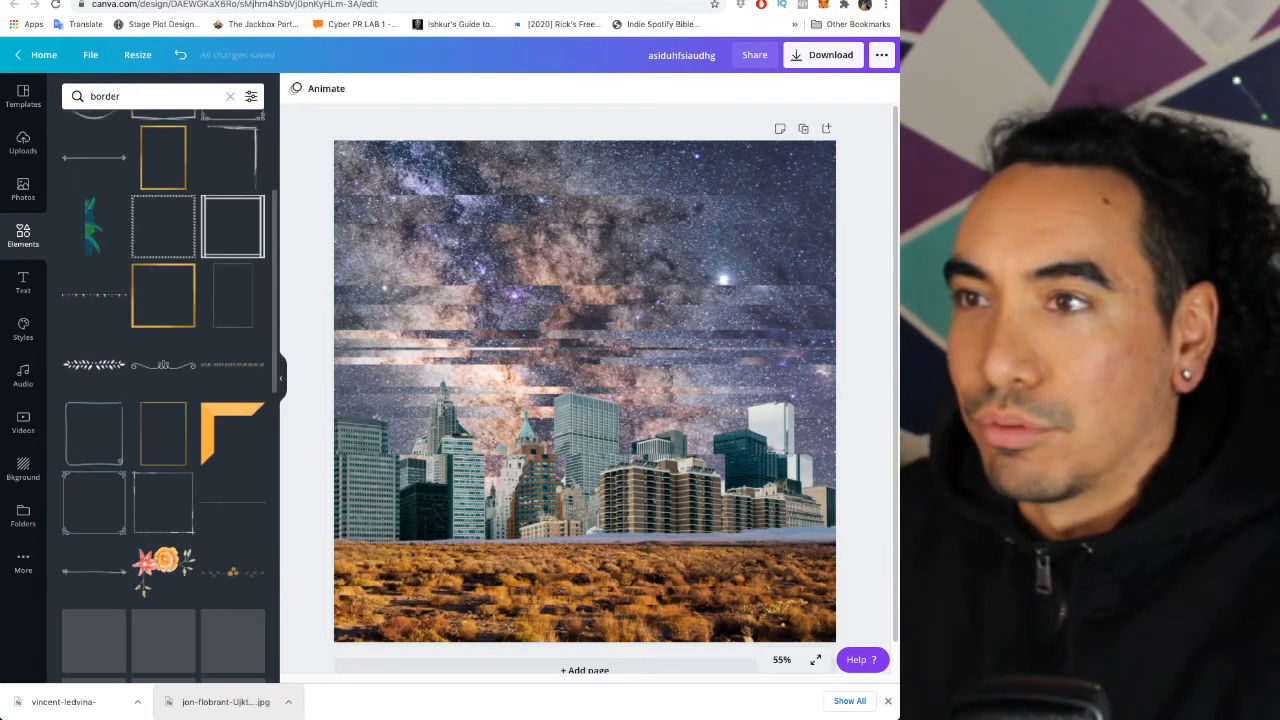
scroll(232, 410, "down", 5)
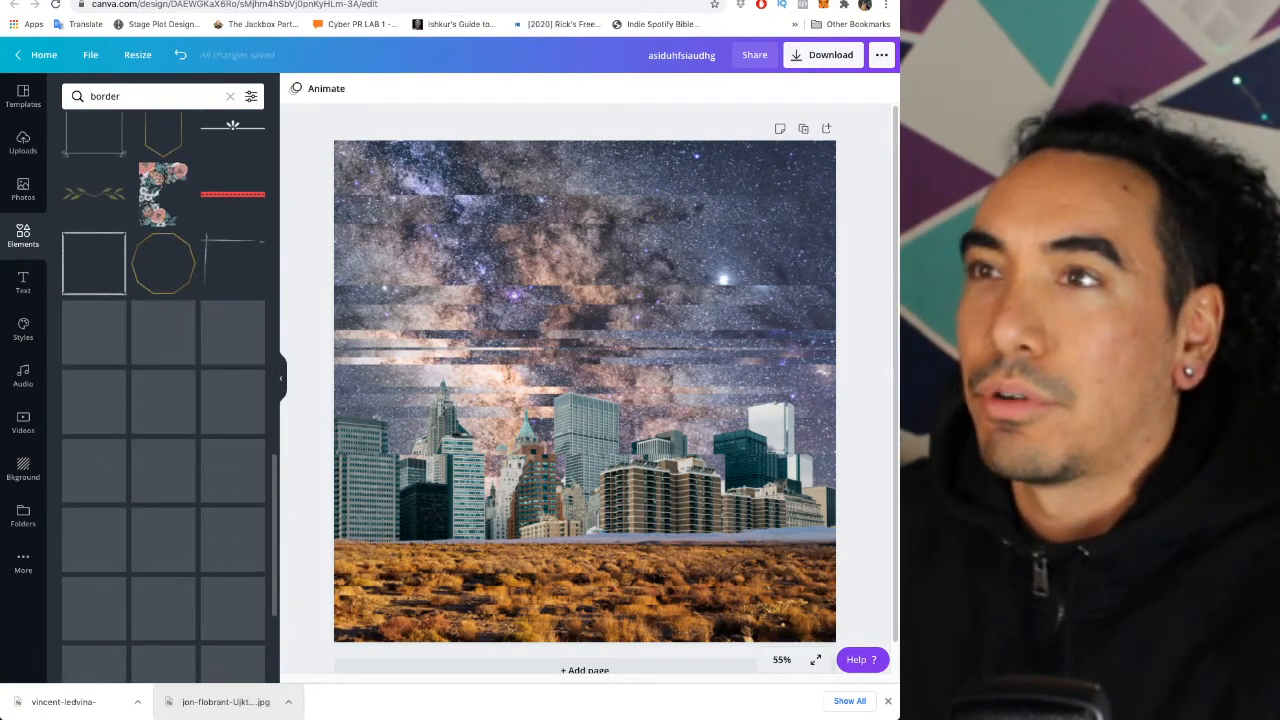
Search the elements library for "square" and add the thick square outline frame to the cover
left_click(230, 96)
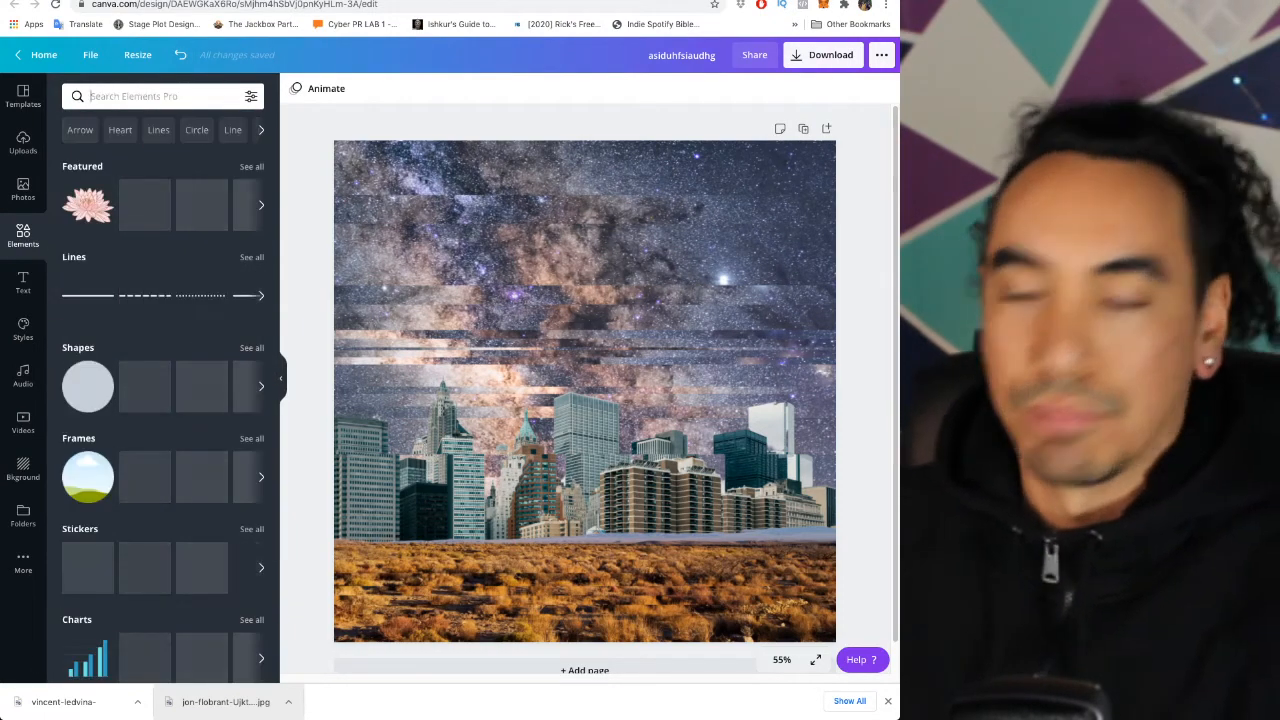
type("square")
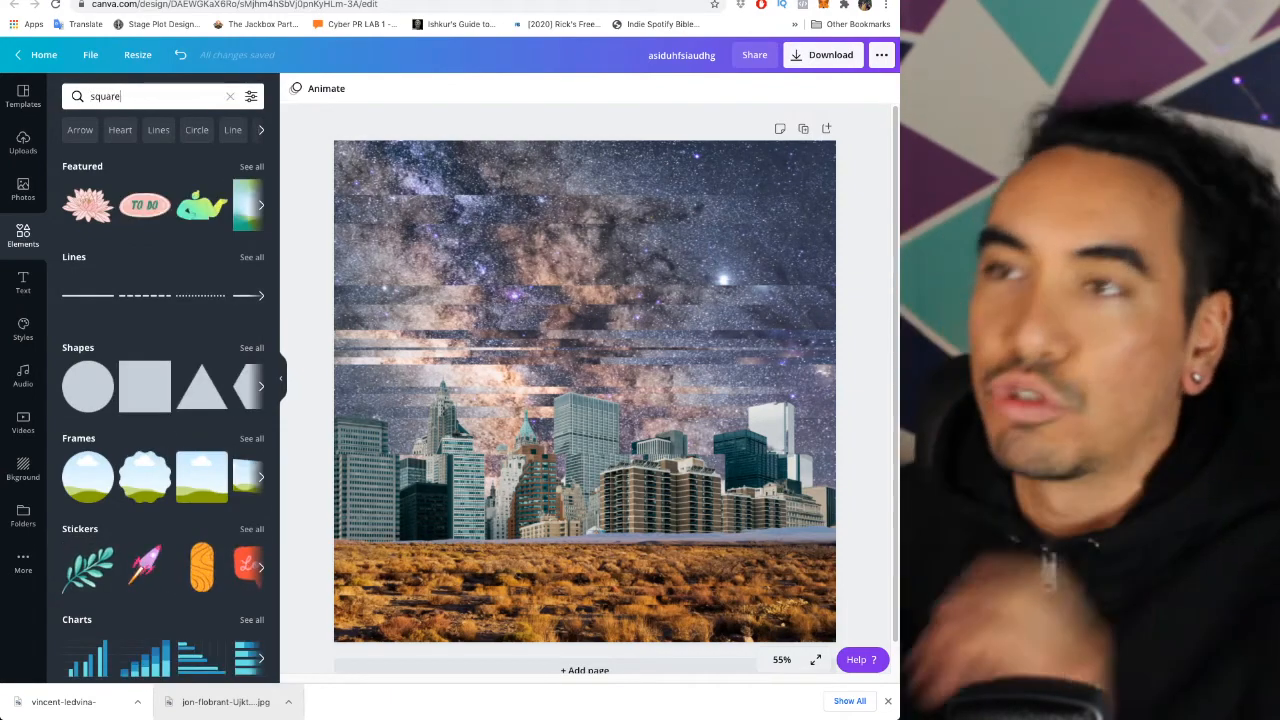
key("Return")
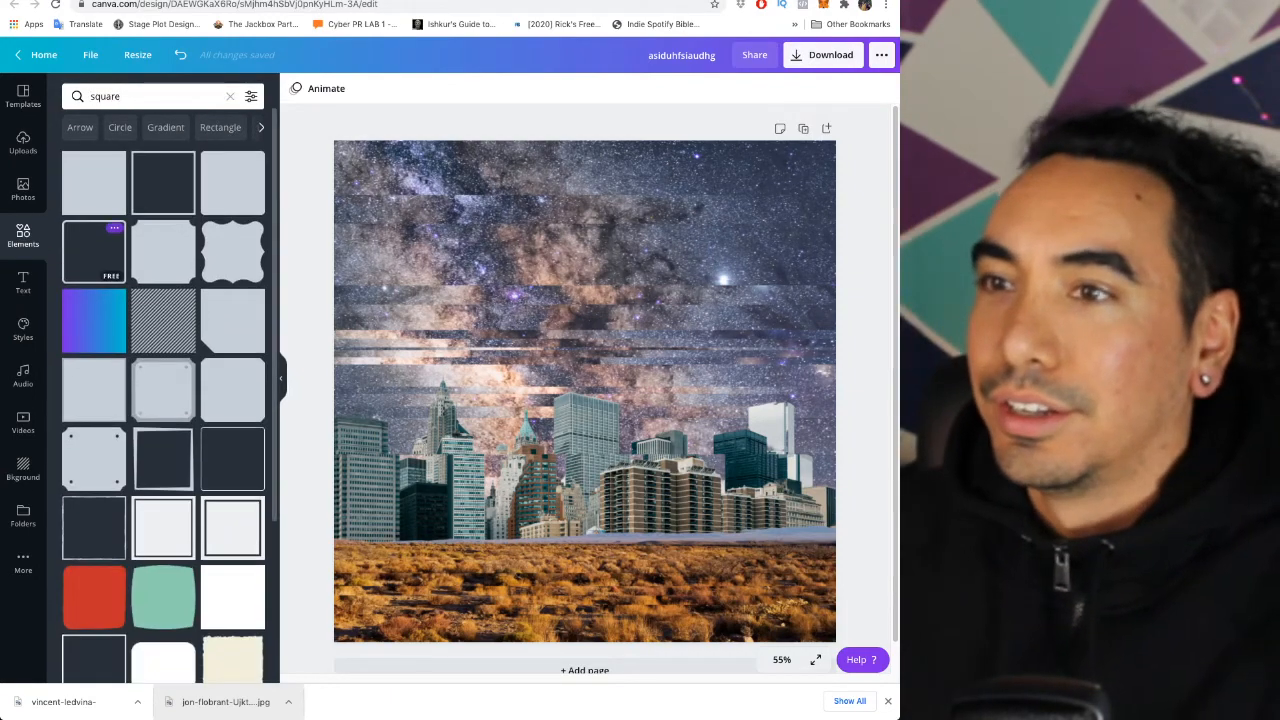
scroll(163, 254, "down", 4)
scroll(163, 254, "down", 3)
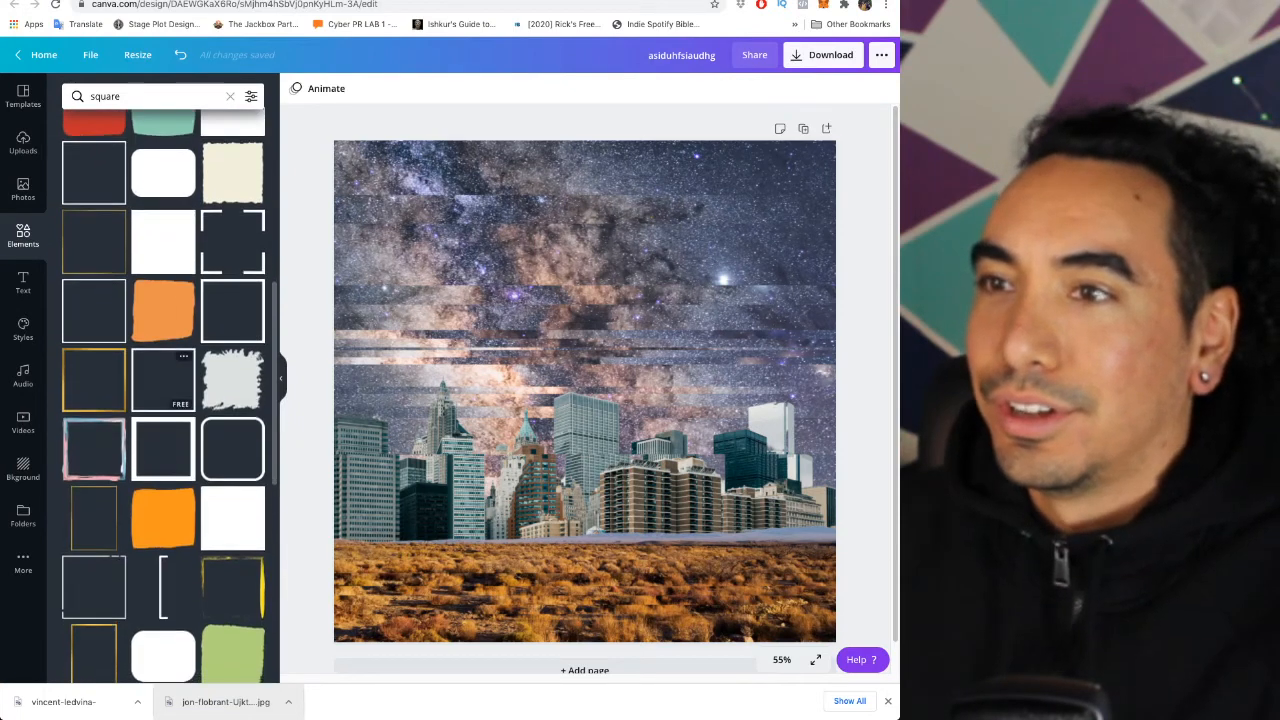
scroll(163, 380, "down", 2)
scroll(163, 380, "down", 2)
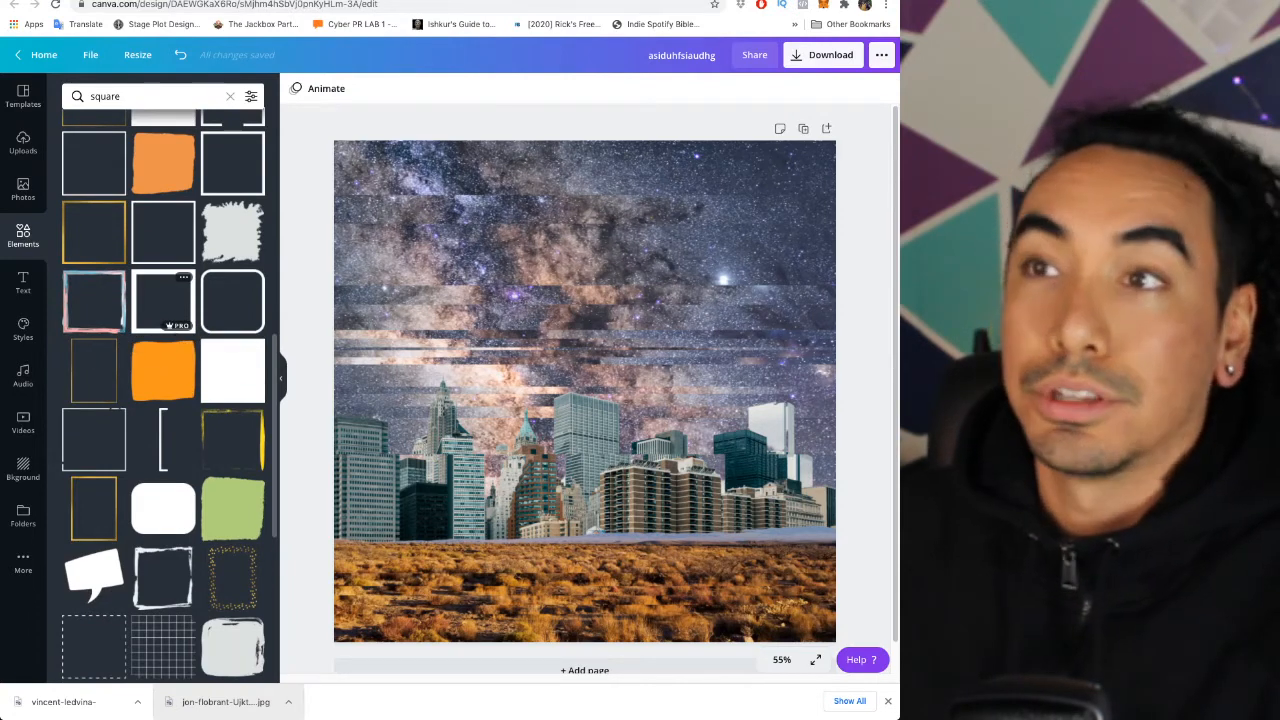
left_click(163, 300)
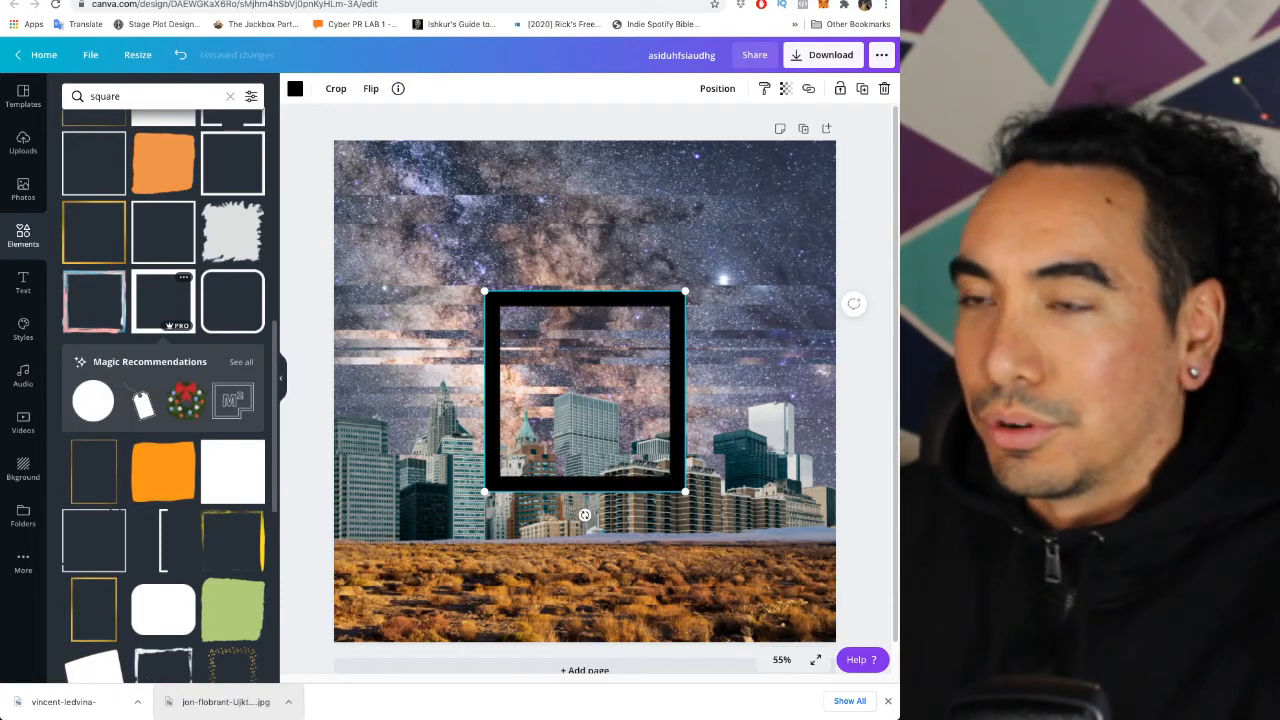
Move the black square frame to the page's upper-left corner and enlarge it to span the whole cover
left_click_drag(584, 515, 434, 364)
left_click_drag(535, 341, 835, 641)
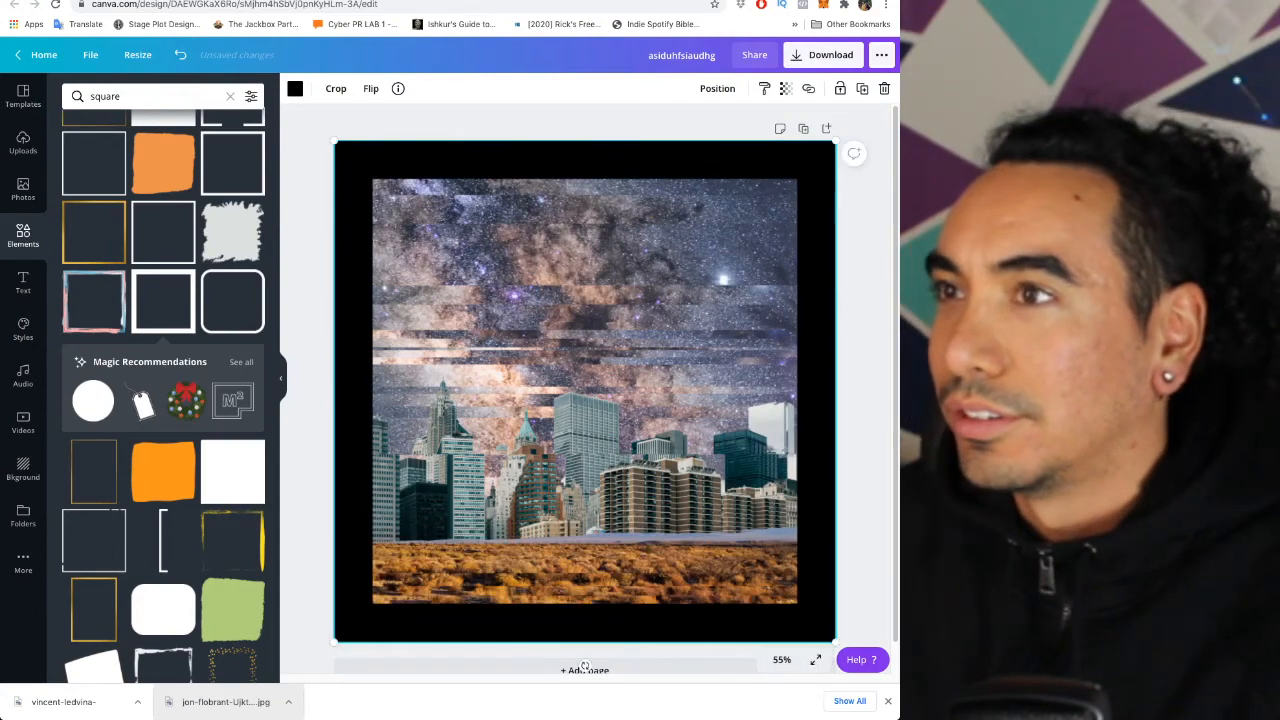
key("Escape")
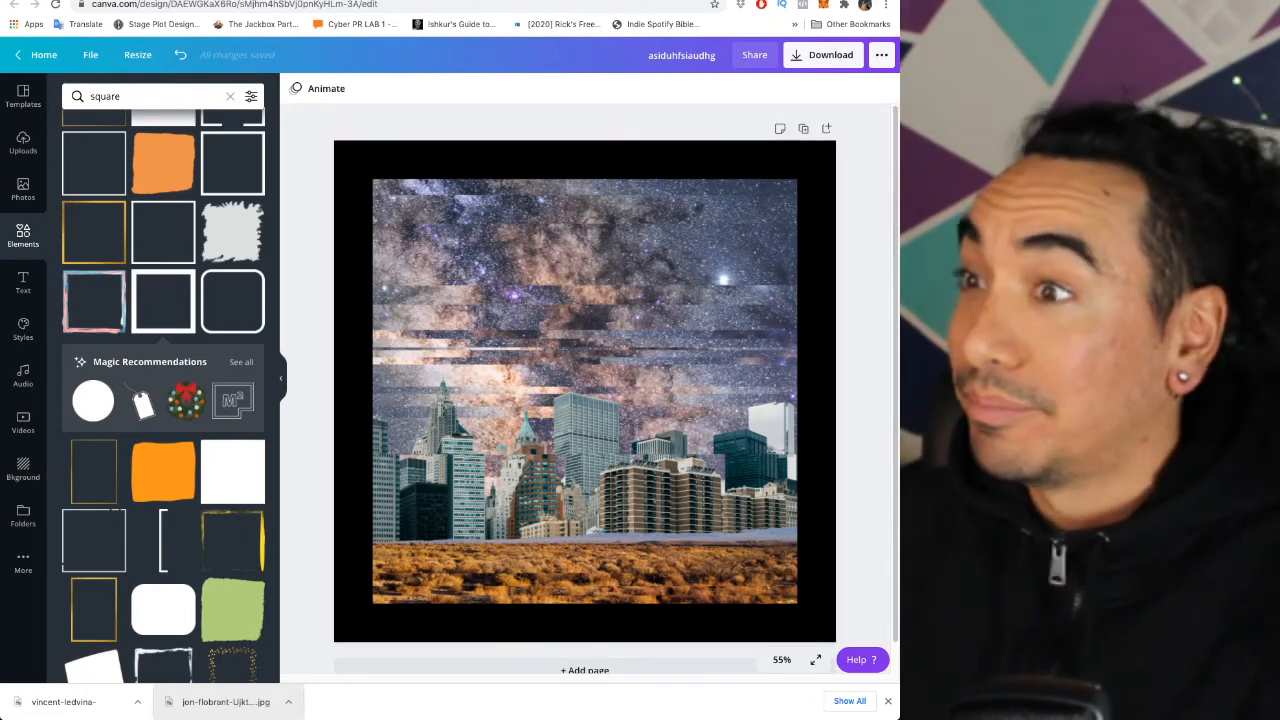
Send the black frame backward two layers, behind the desert and skyscraper photos
left_click(585, 622)
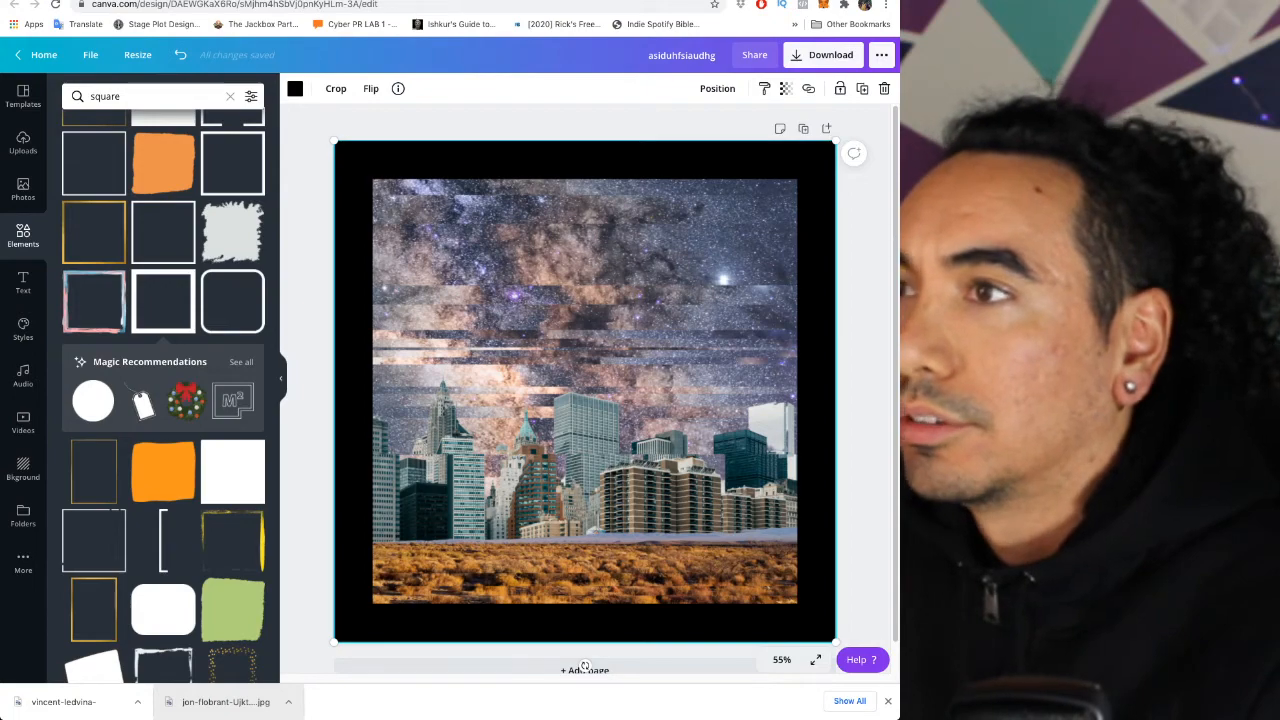
mouse_move(585, 391)
left_mouse_down()
mouse_move(809, 541)
mouse_move(611, 454)
mouse_move(585, 391)
left_mouse_up()
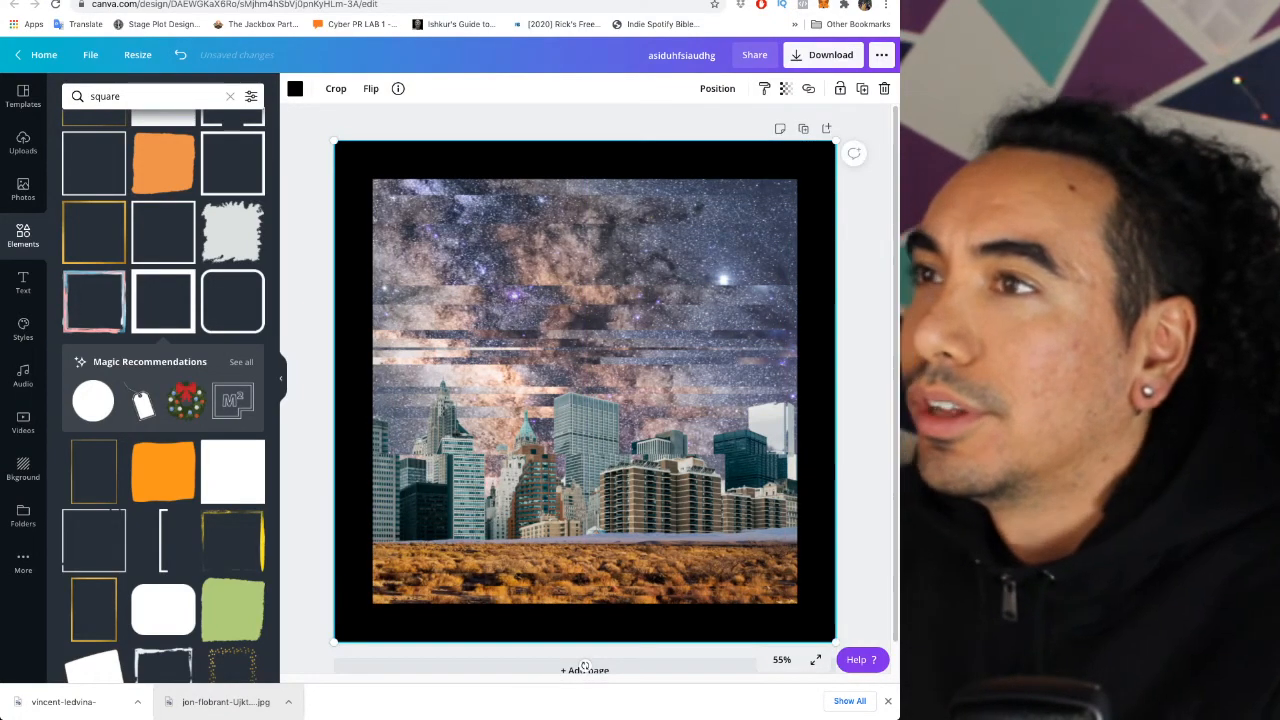
left_click(717, 88)
left_click(681, 127)
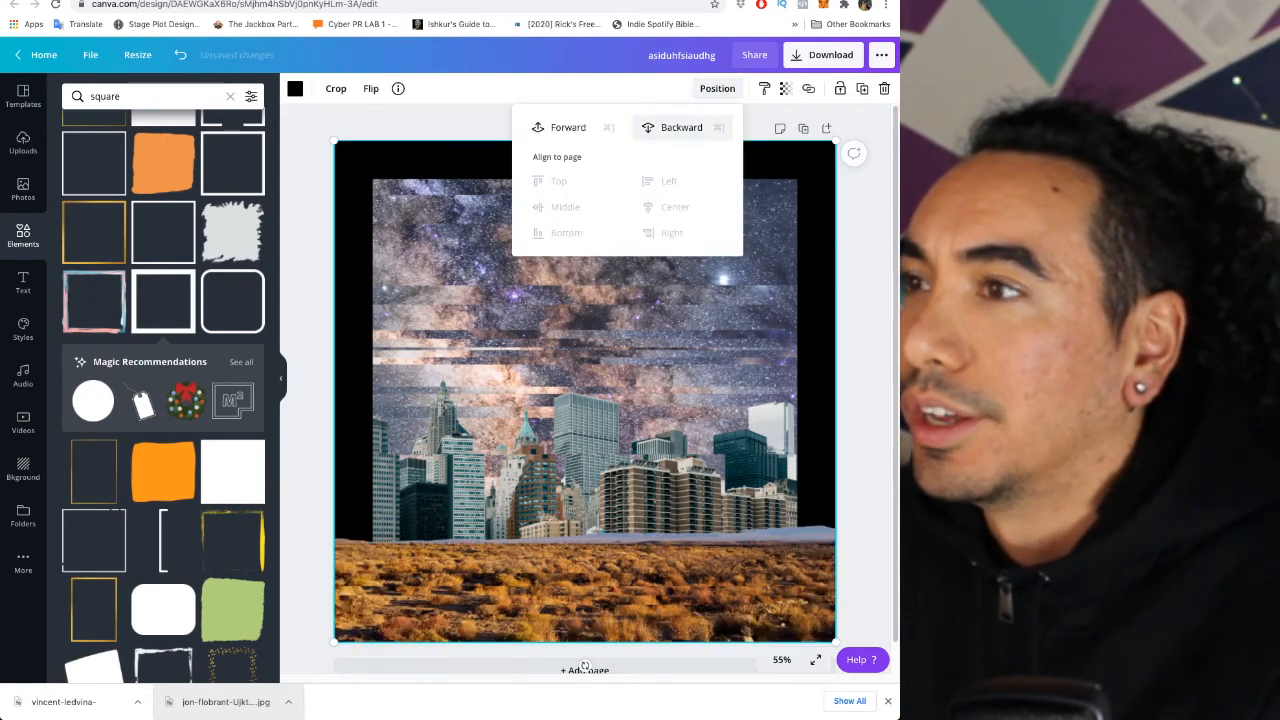
left_click(681, 127)
Apply the Whimsical filter to the desert photo
left_click(585, 664)
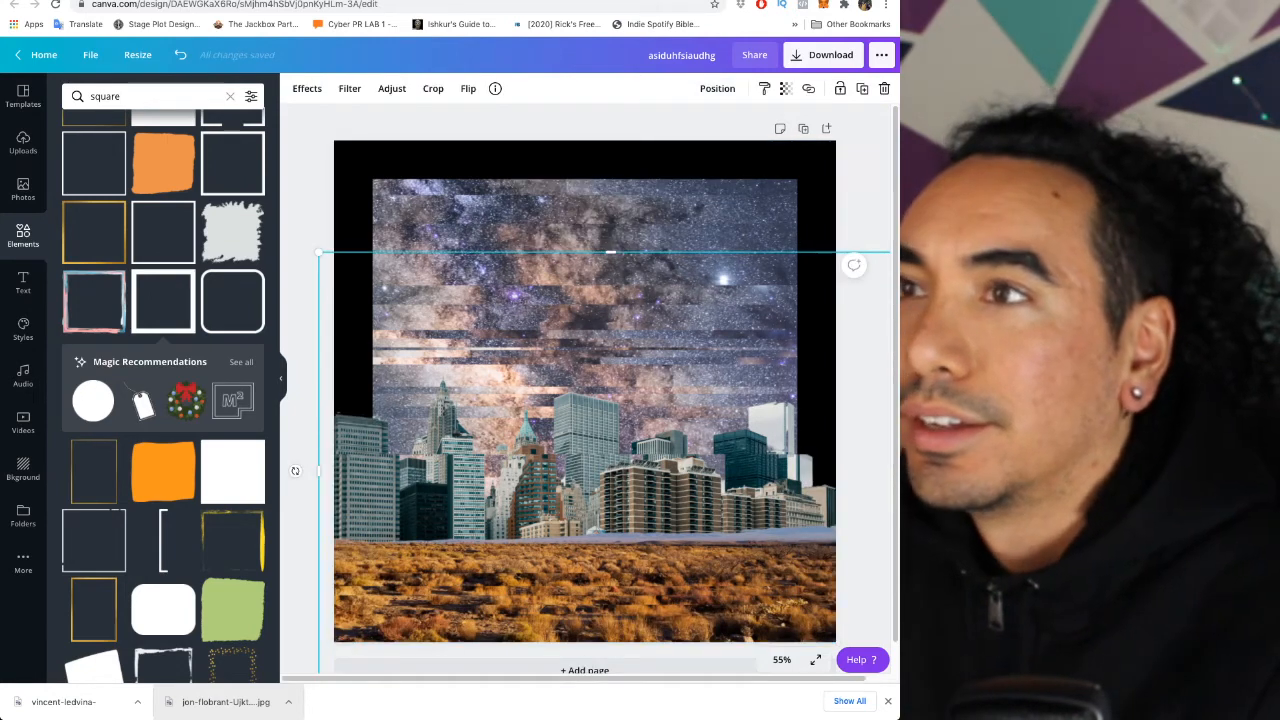
left_click(349, 88)
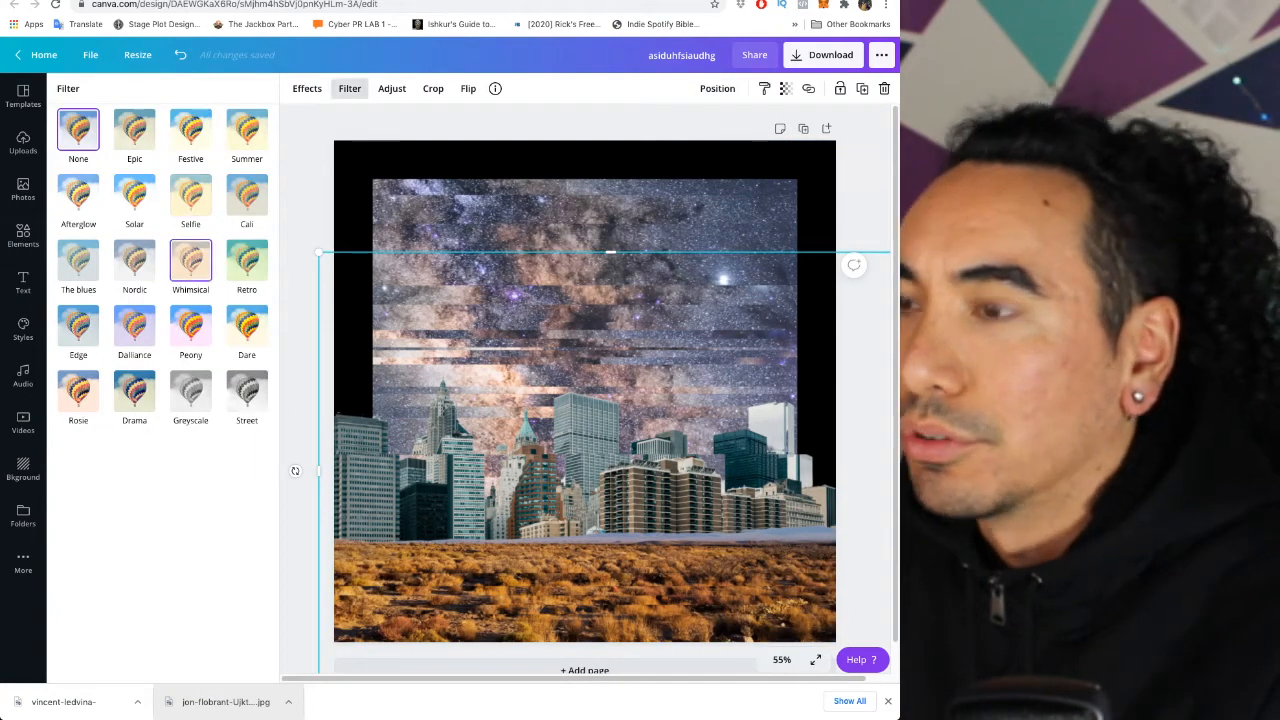
left_click(190, 260)
left_click(585, 665)
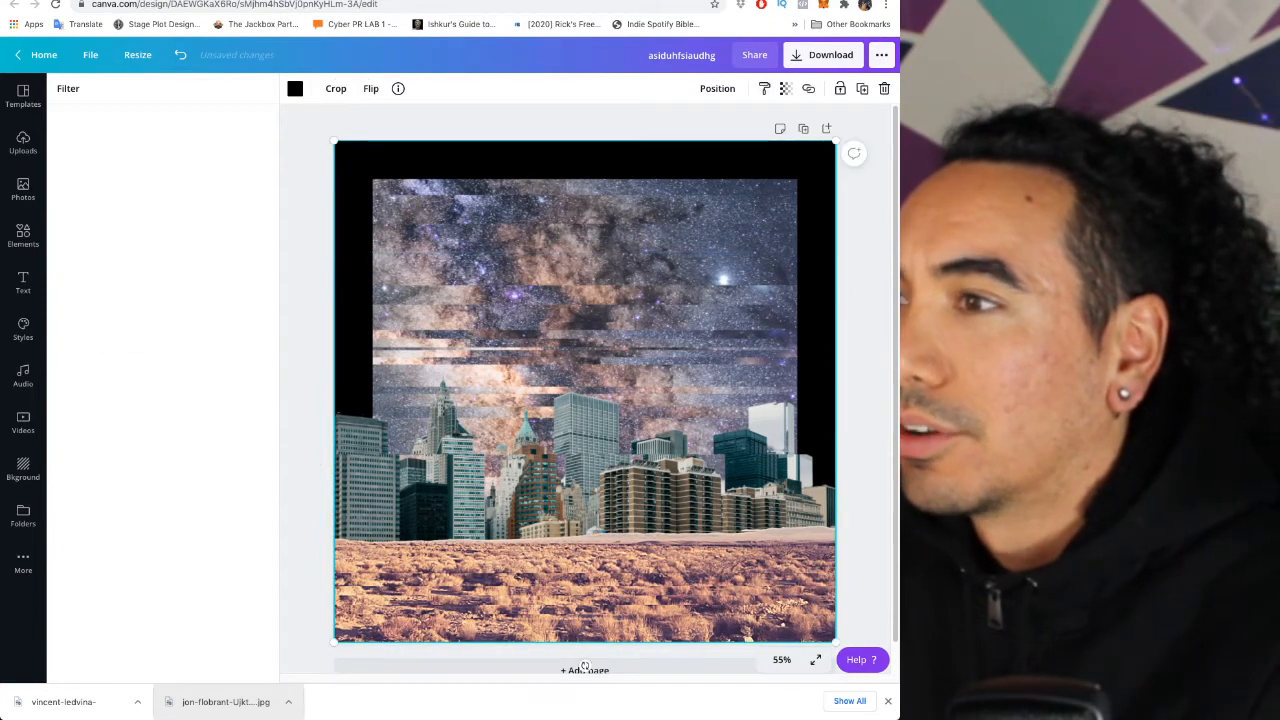
Send the desert photo backward, apply the Whimsical filter to the skyscraper photo, and send the skyscrapers back behind the desert
left_click(585, 590)
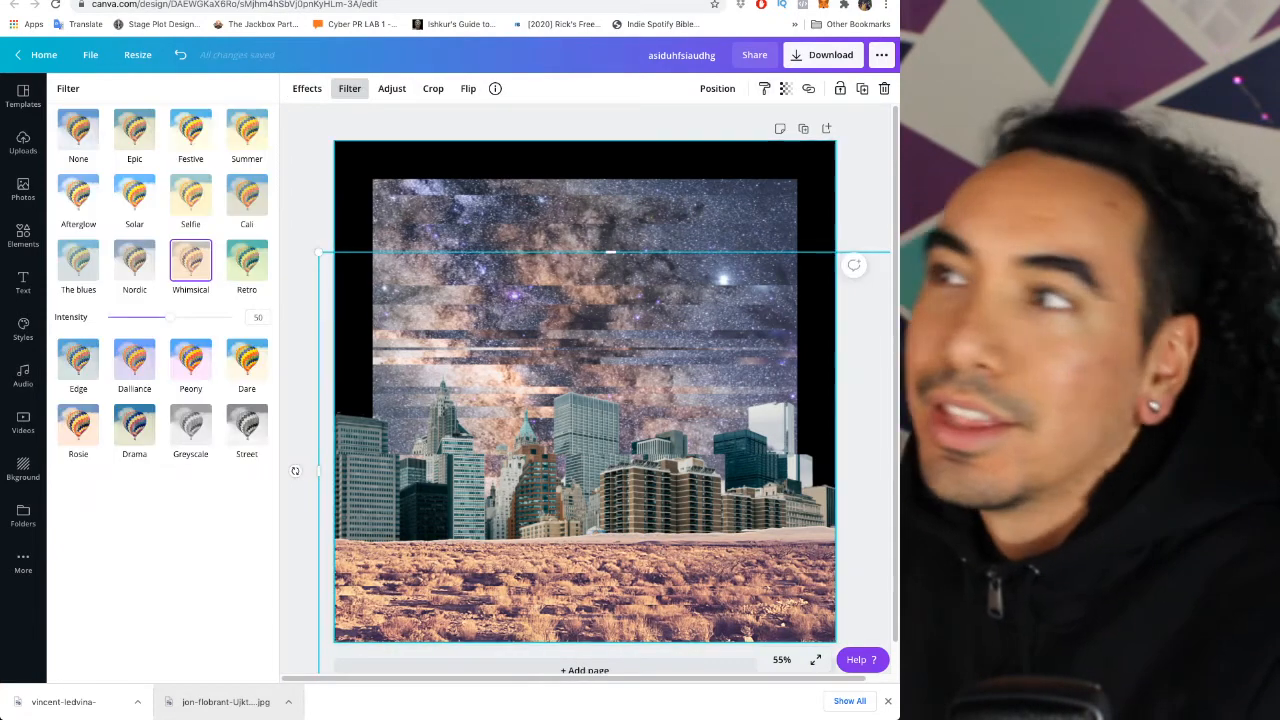
left_click(717, 88)
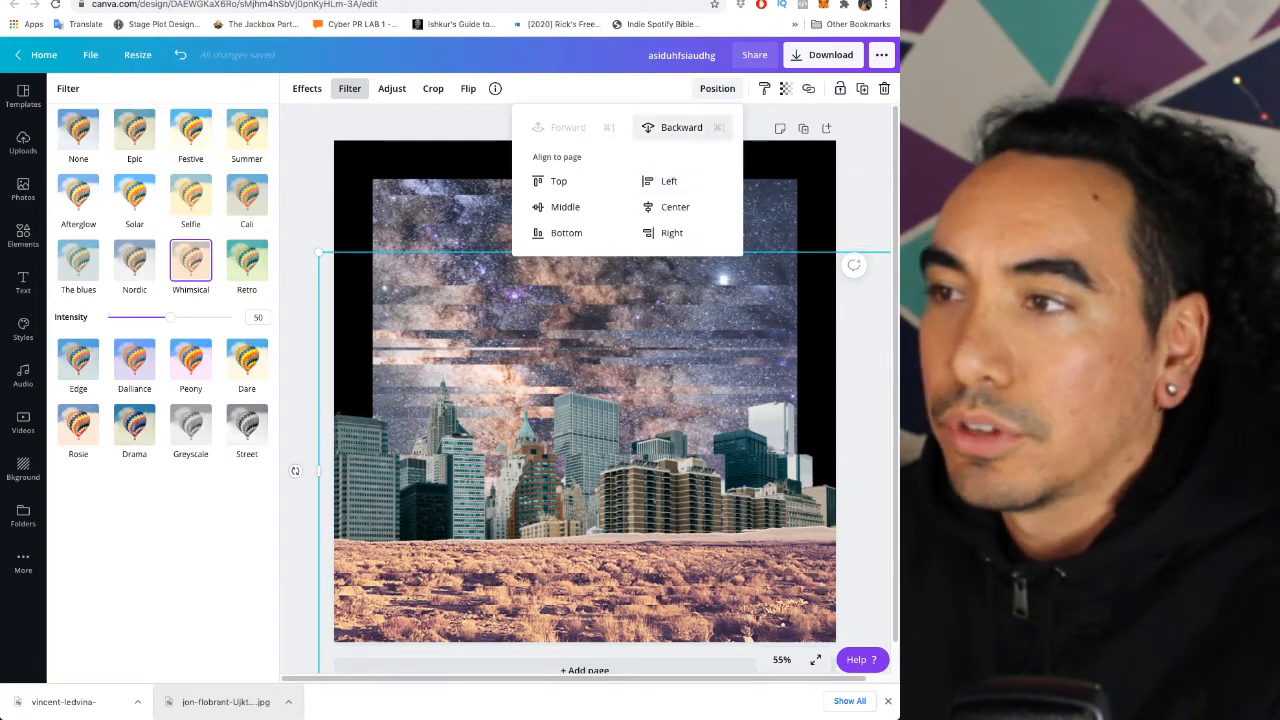
left_click(645, 126)
left_click(190, 260)
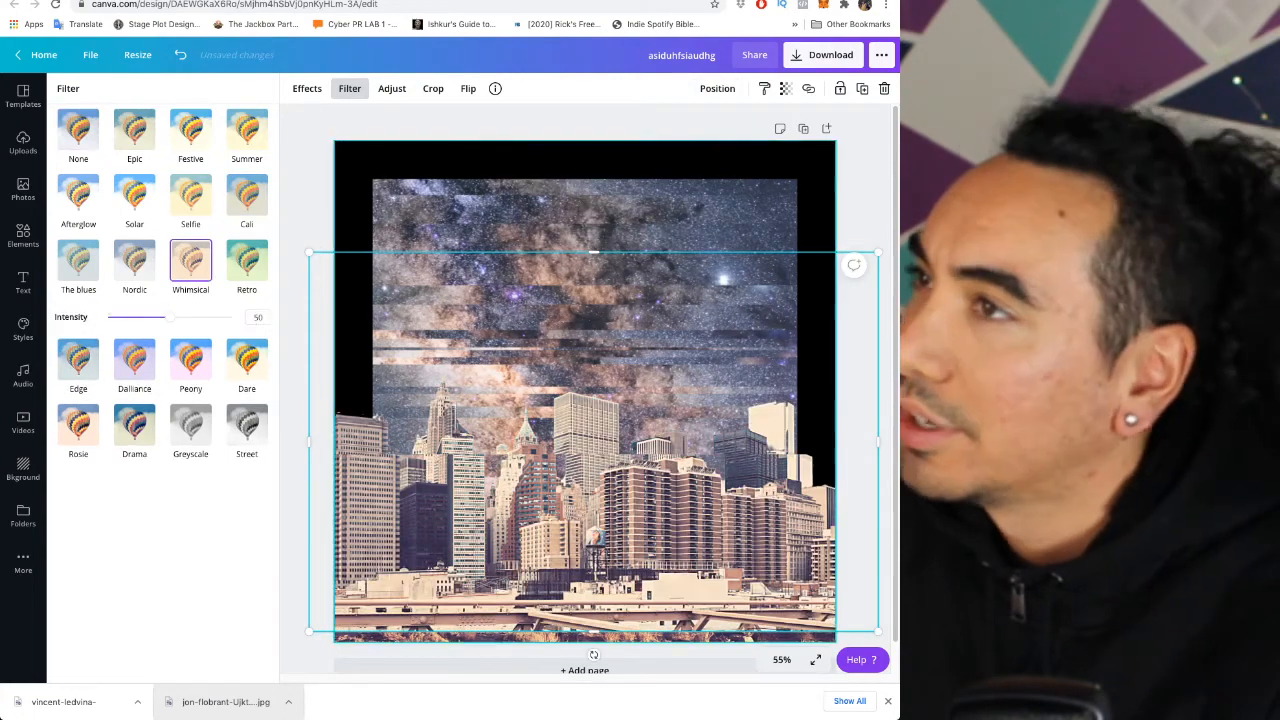
left_click(717, 88)
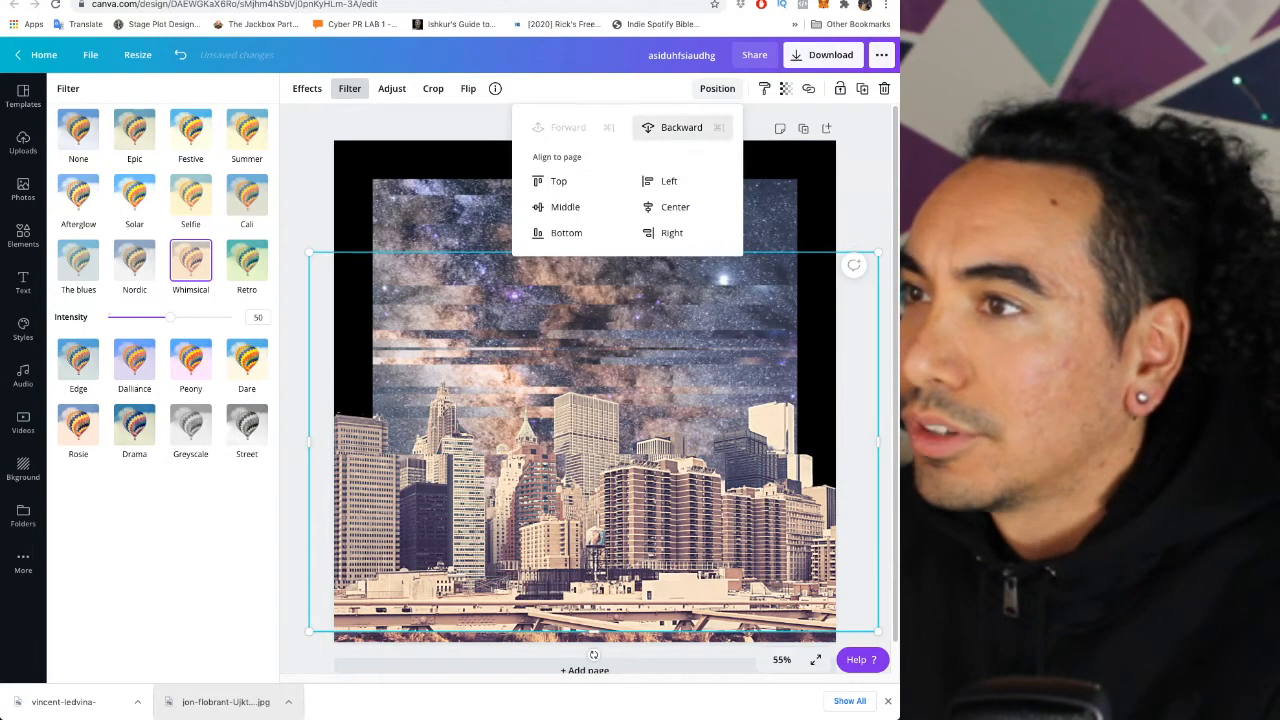
left_click(681, 127)
Shift the black frame toward the page's lower-right corner and apply the Whimsical filter to the starry-sky background
left_click(780, 160)
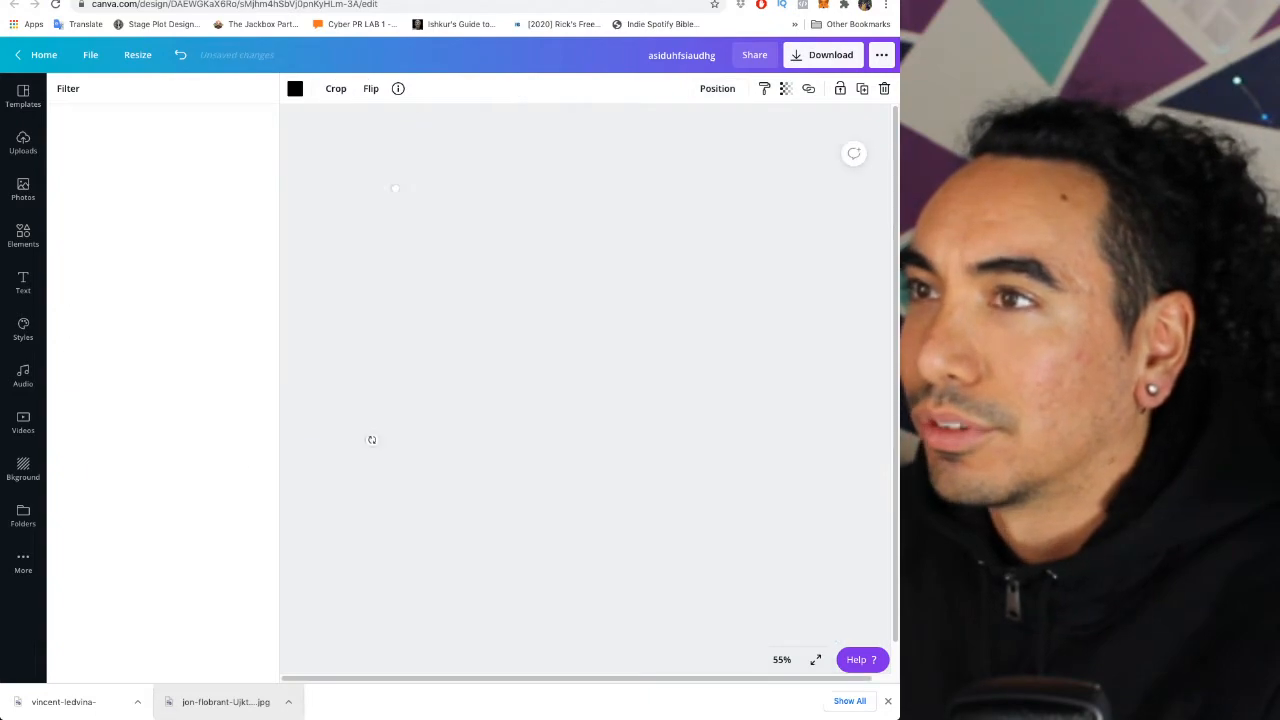
left_click_drag(369, 437, 565, 616)
left_click(584, 230)
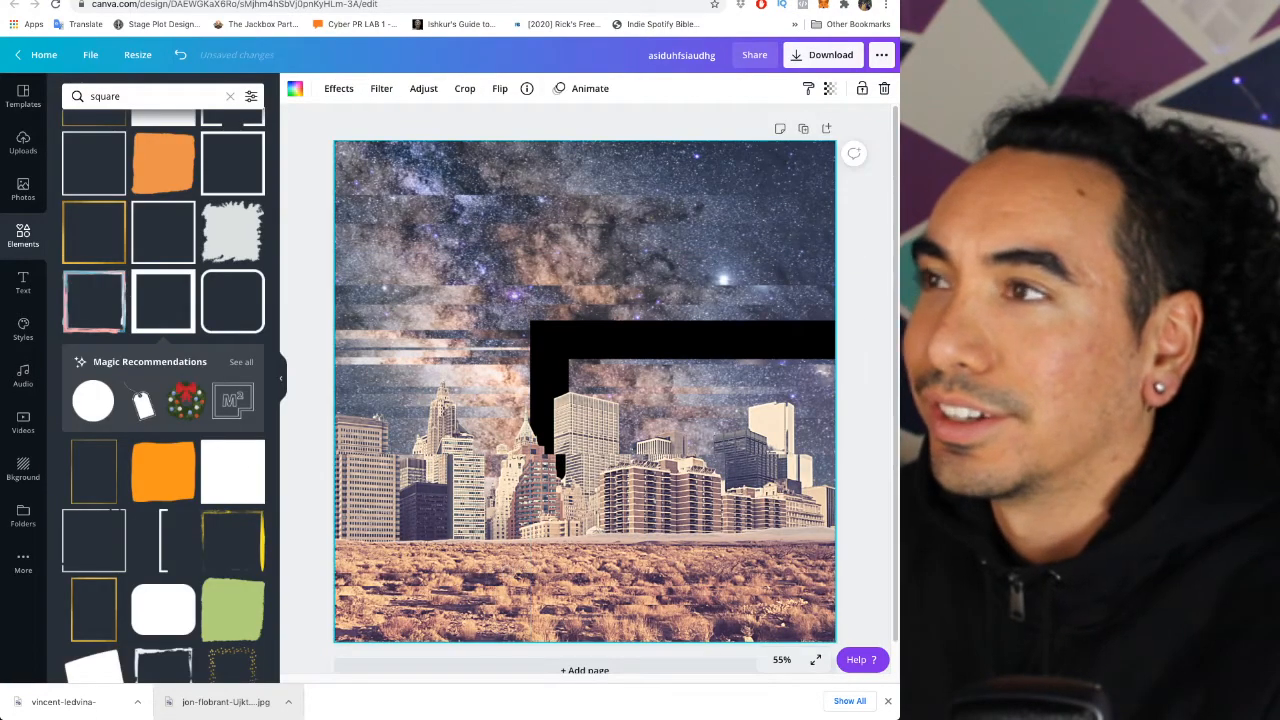
left_click(381, 88)
left_click(338, 88)
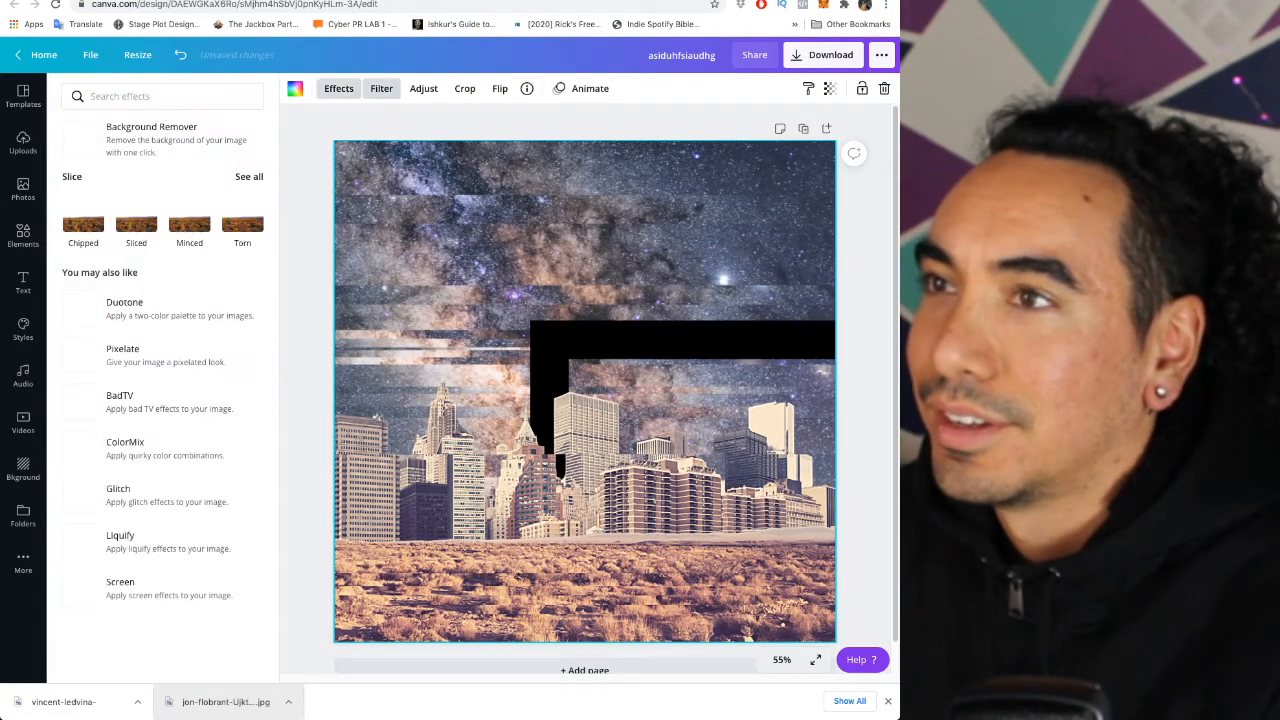
left_click(381, 88)
left_click(190, 262)
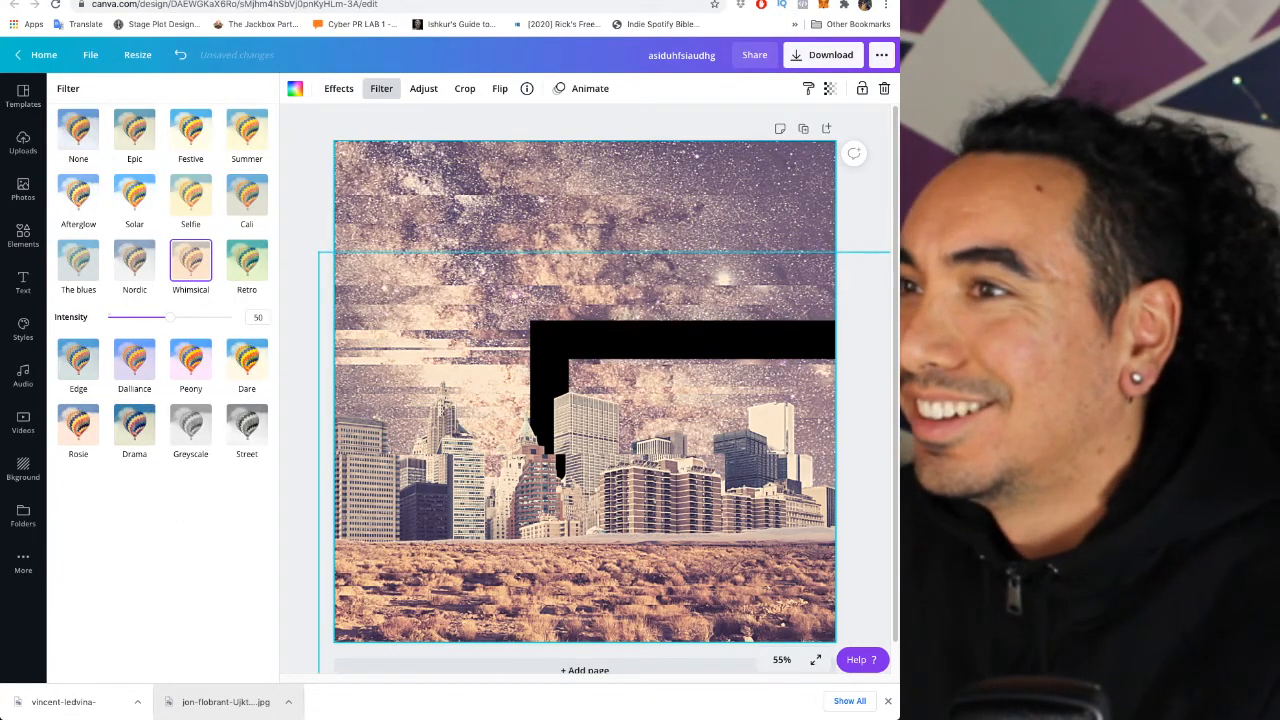
Send the desert and skyscraper photos backward so the black frame sits in front, keeping the desert ahead of the skyscrapers
left_click(610, 480)
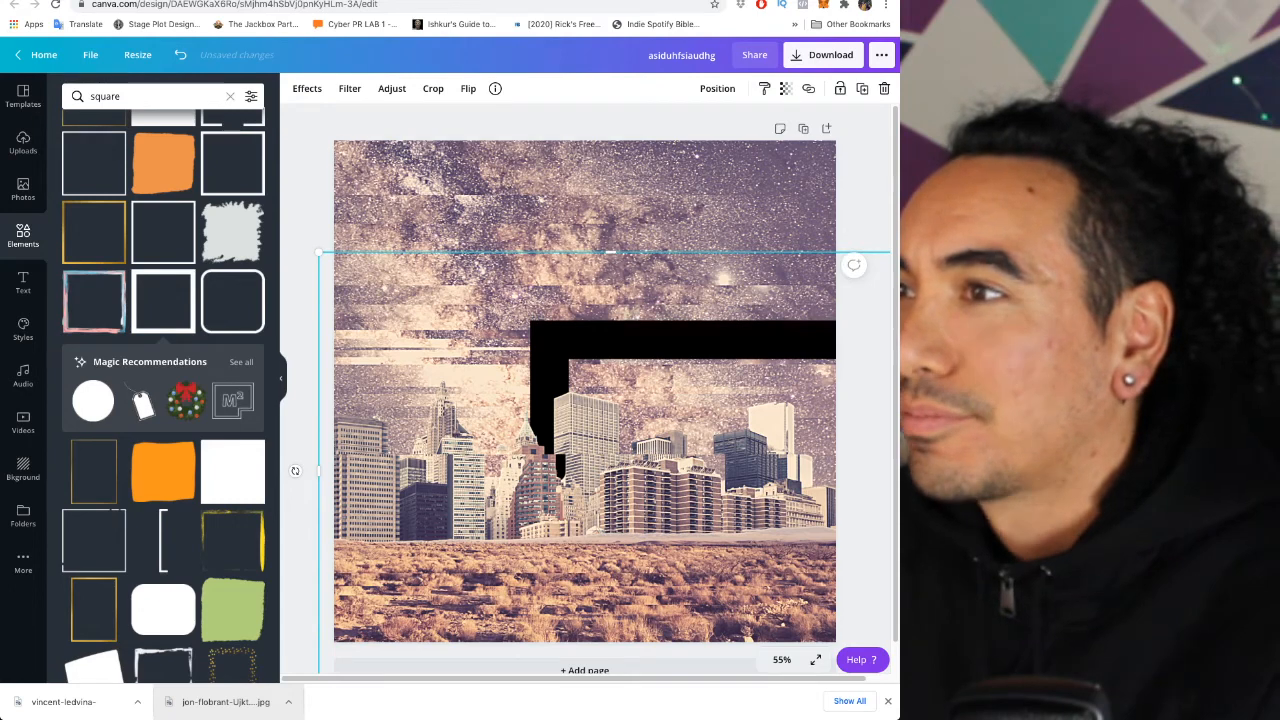
left_click(717, 88)
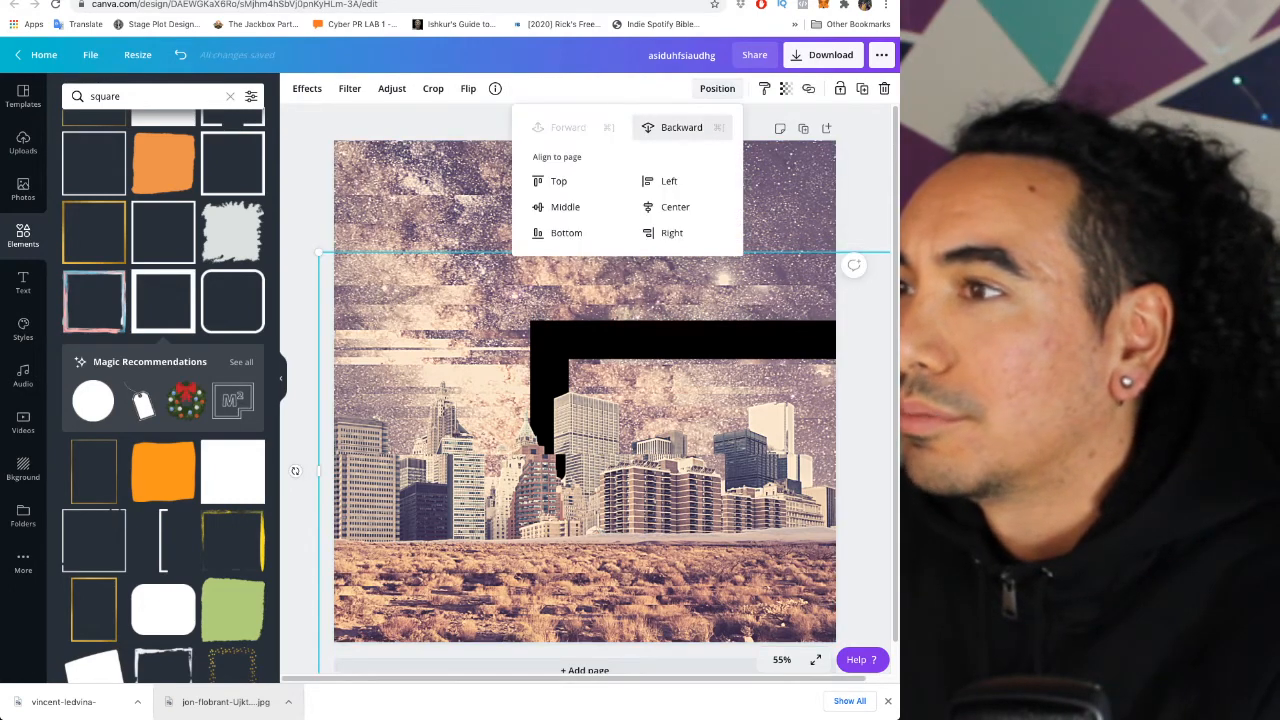
left_click(681, 127)
left_click(593, 654)
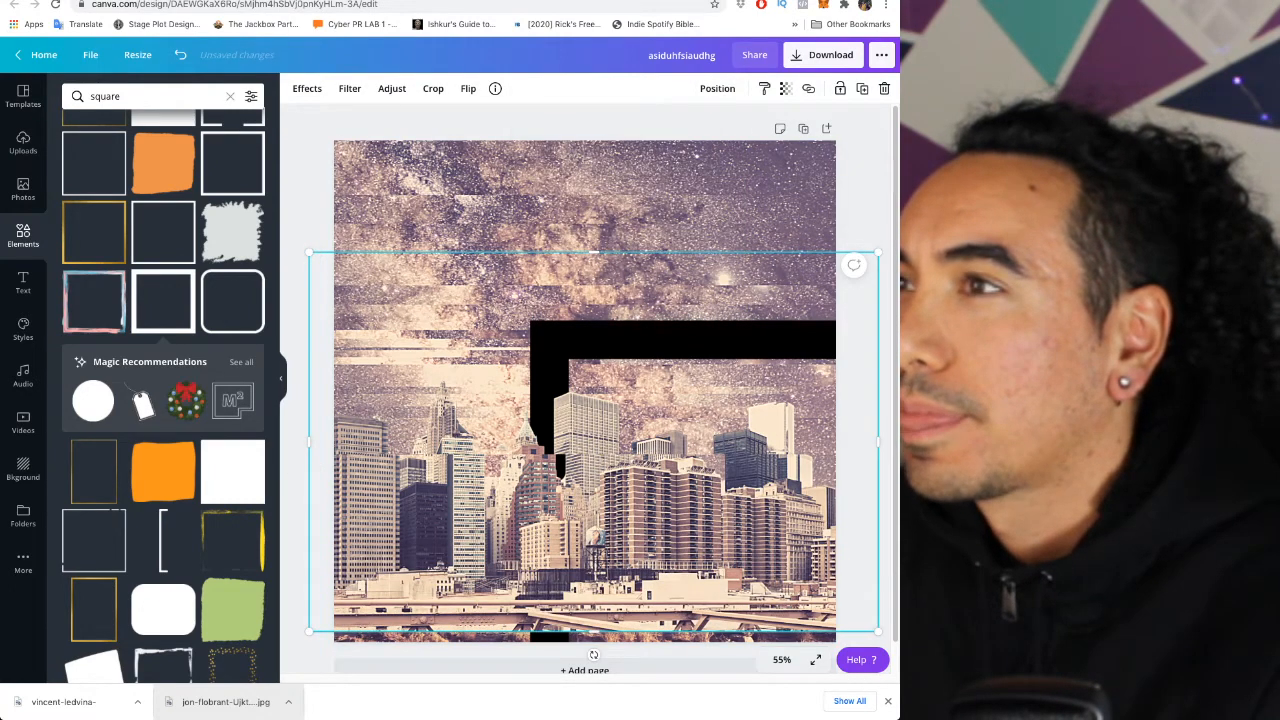
left_click(717, 88)
left_click(679, 127)
Move the black frame back into alignment with the page edges so it borders the whole cover
left_click(540, 500)
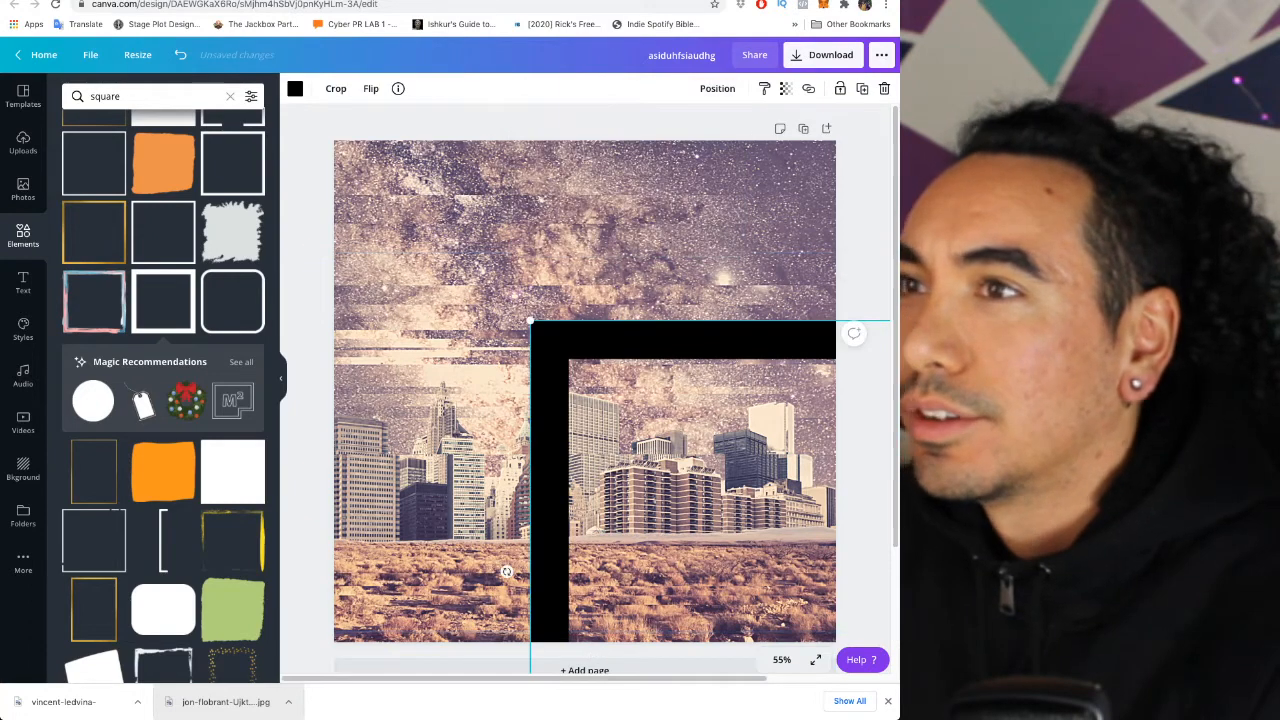
left_click_drag(549, 500, 353, 321)
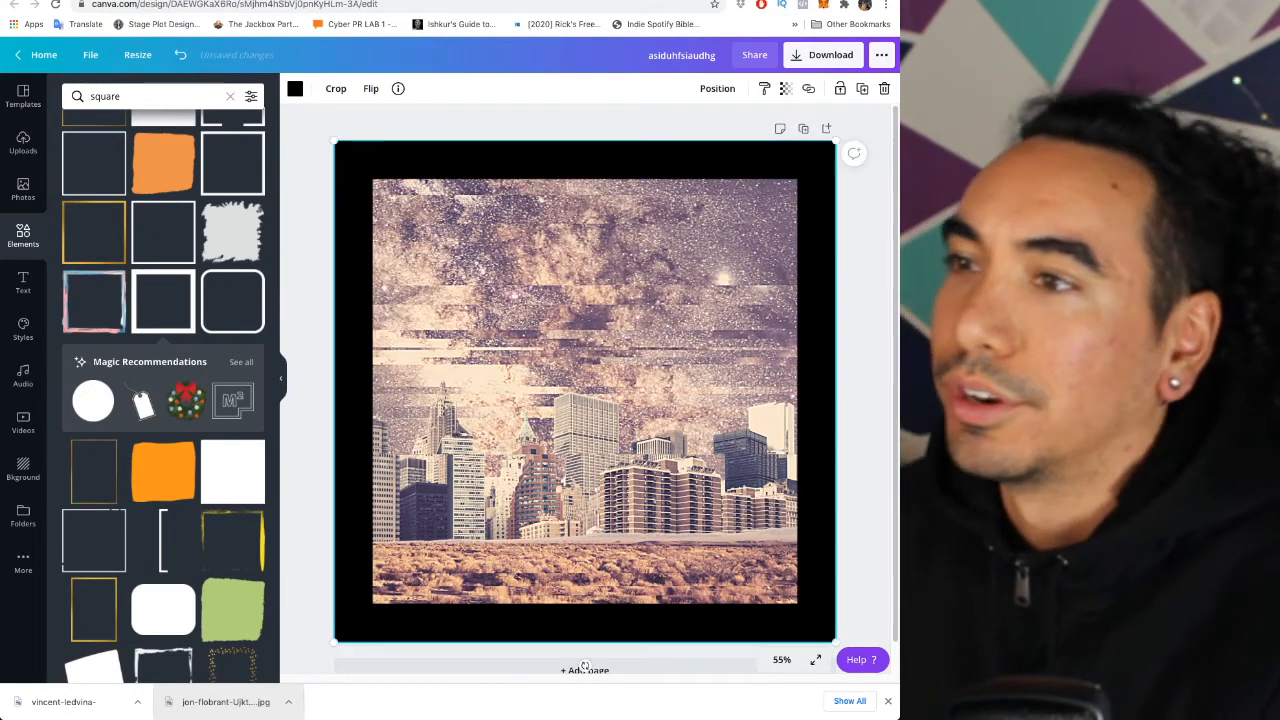
key("Escape")
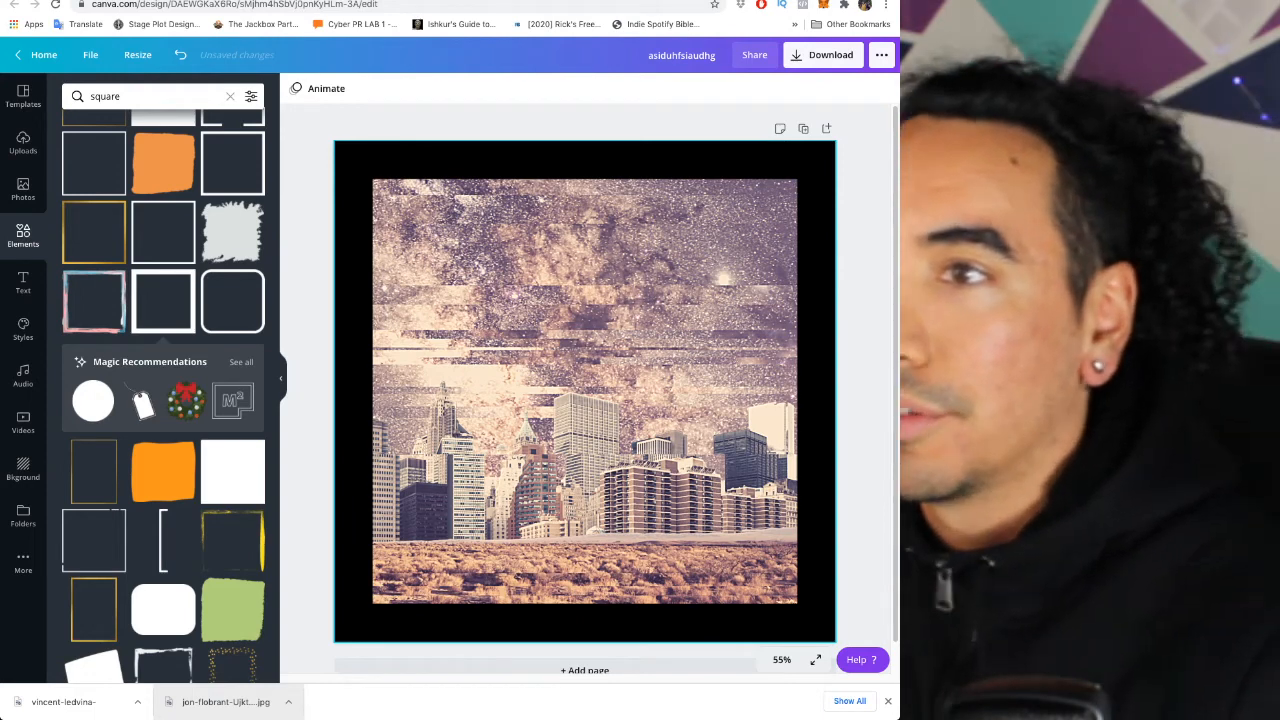
Find the slanted script "Thank you!" text design and add it to the cover
left_click(23, 283)
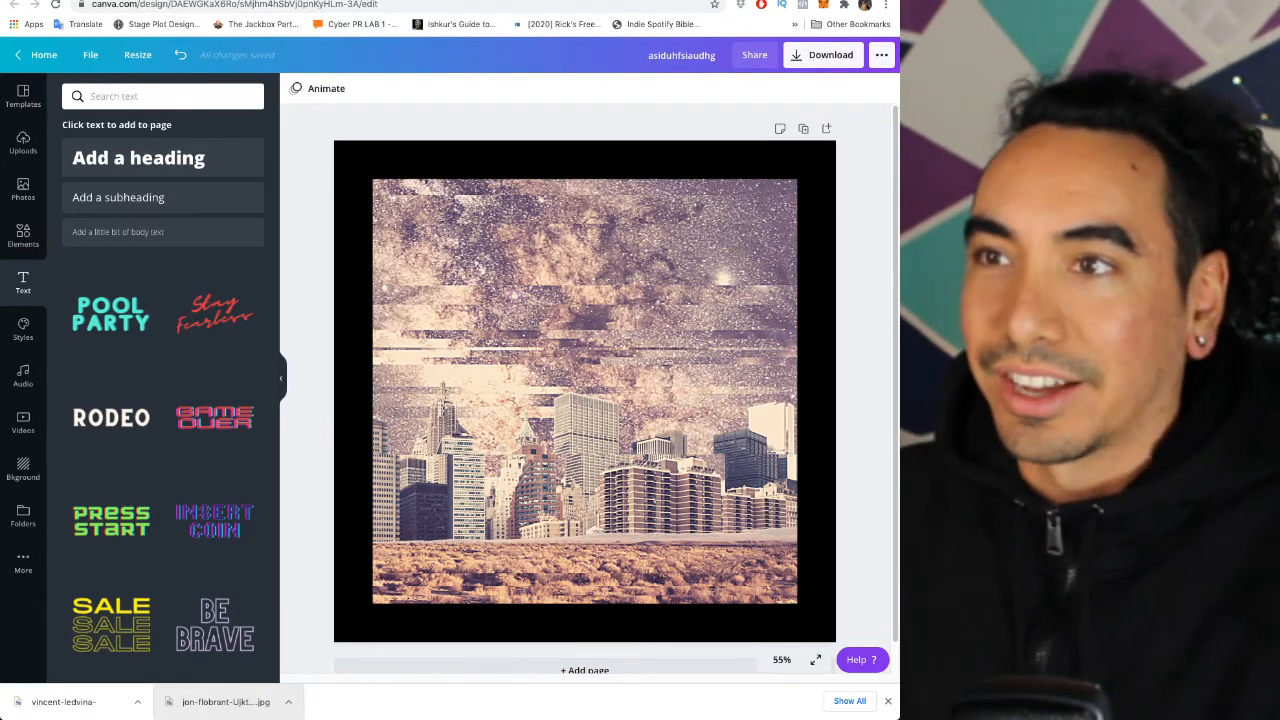
scroll(214, 240, "down", 10)
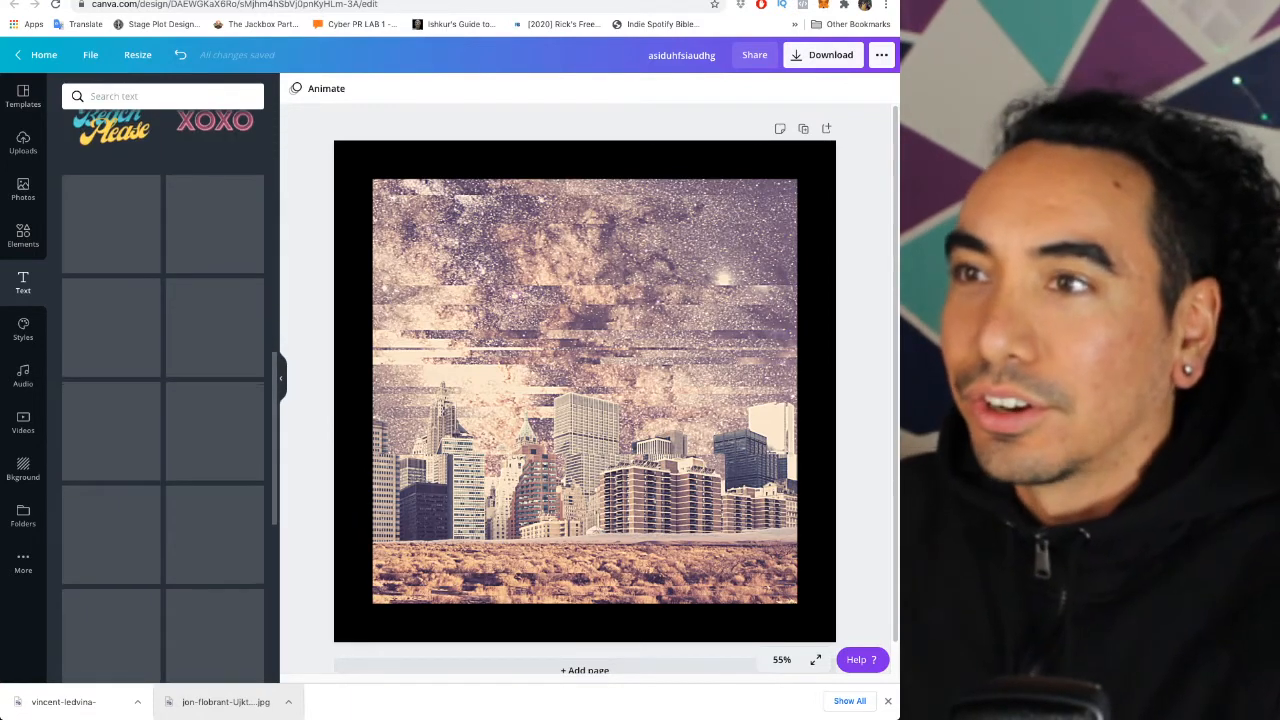
scroll(214, 240, "down", 5)
scroll(163, 390, "down", 10)
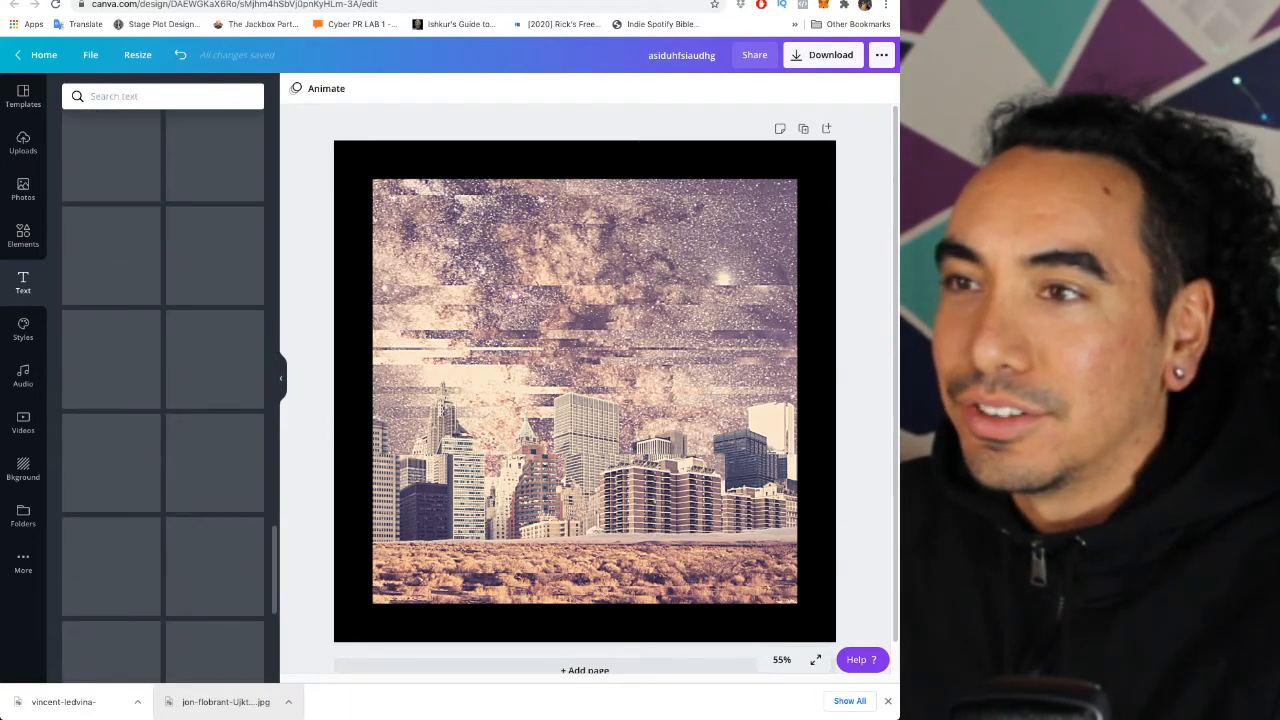
scroll(163, 390, "up", 5)
scroll(163, 390, "down", 5)
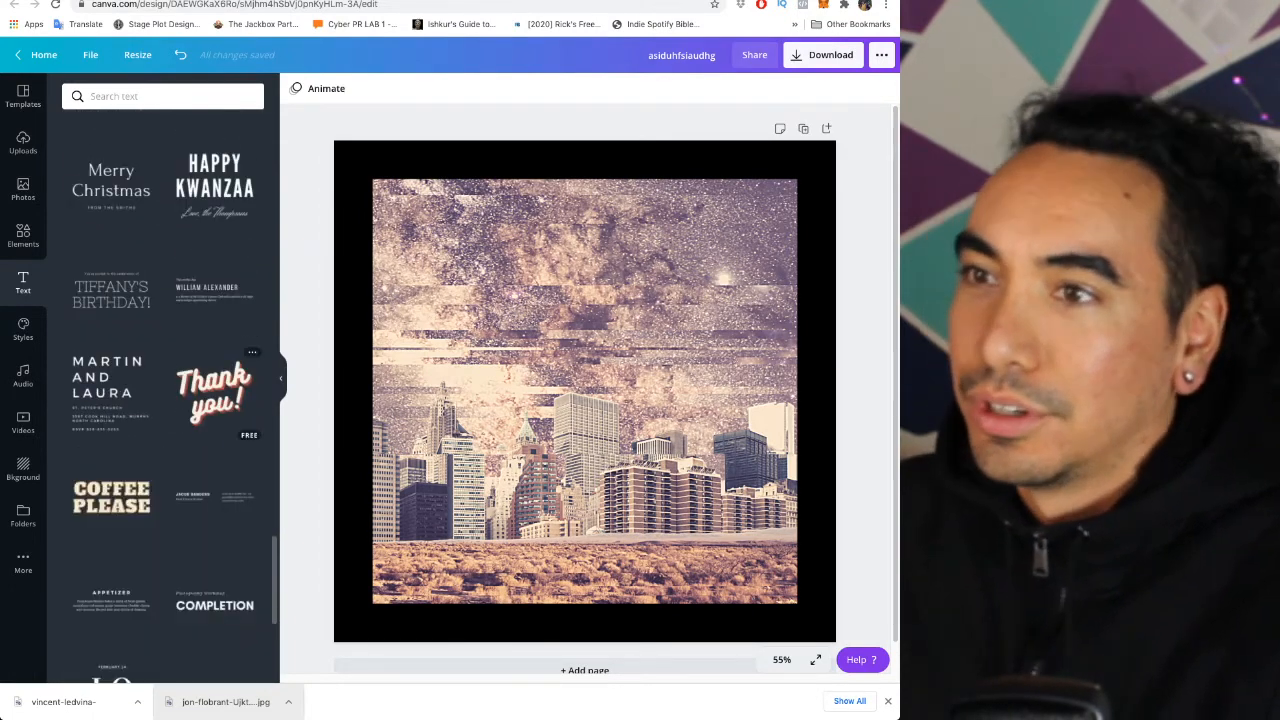
left_click(214, 392)
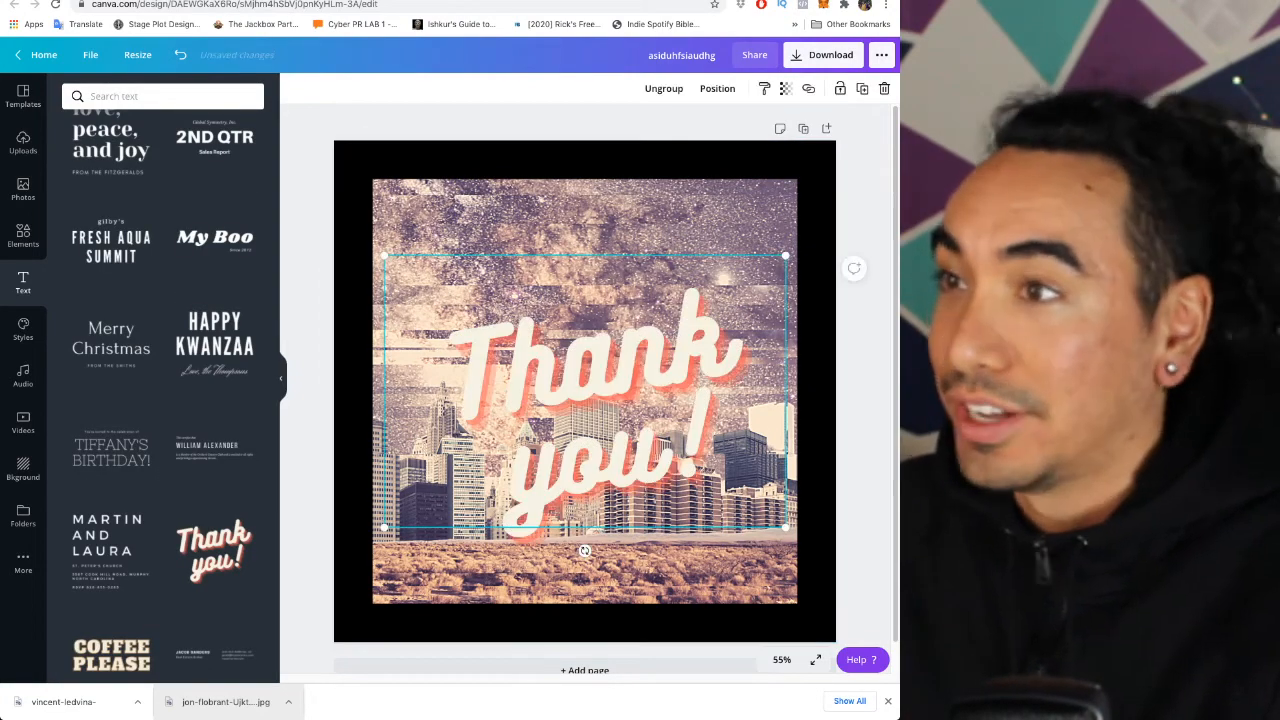
Shrink the "Thank you!" text group to about half its width and place it over the cover's upper-left corner
left_click_drag(490, 520, 450, 418)
left_click_drag(742, 417, 536, 277)
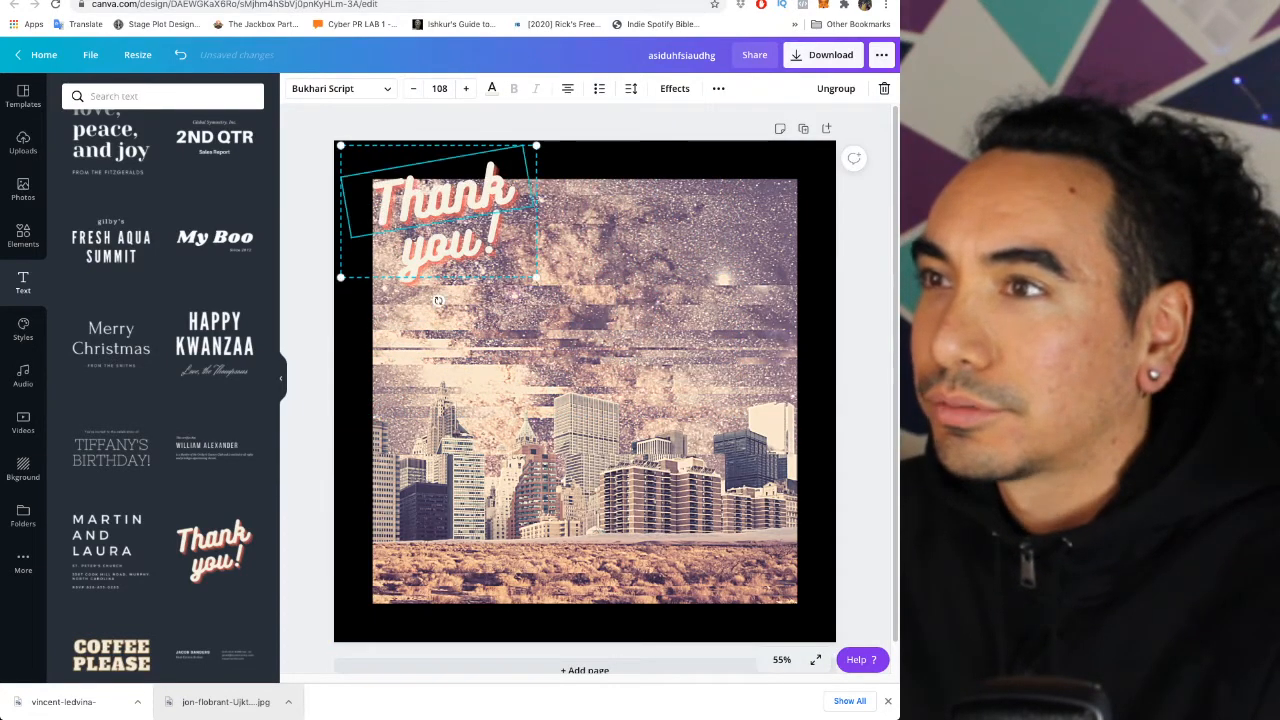
left_click_drag(450, 250, 428, 233)
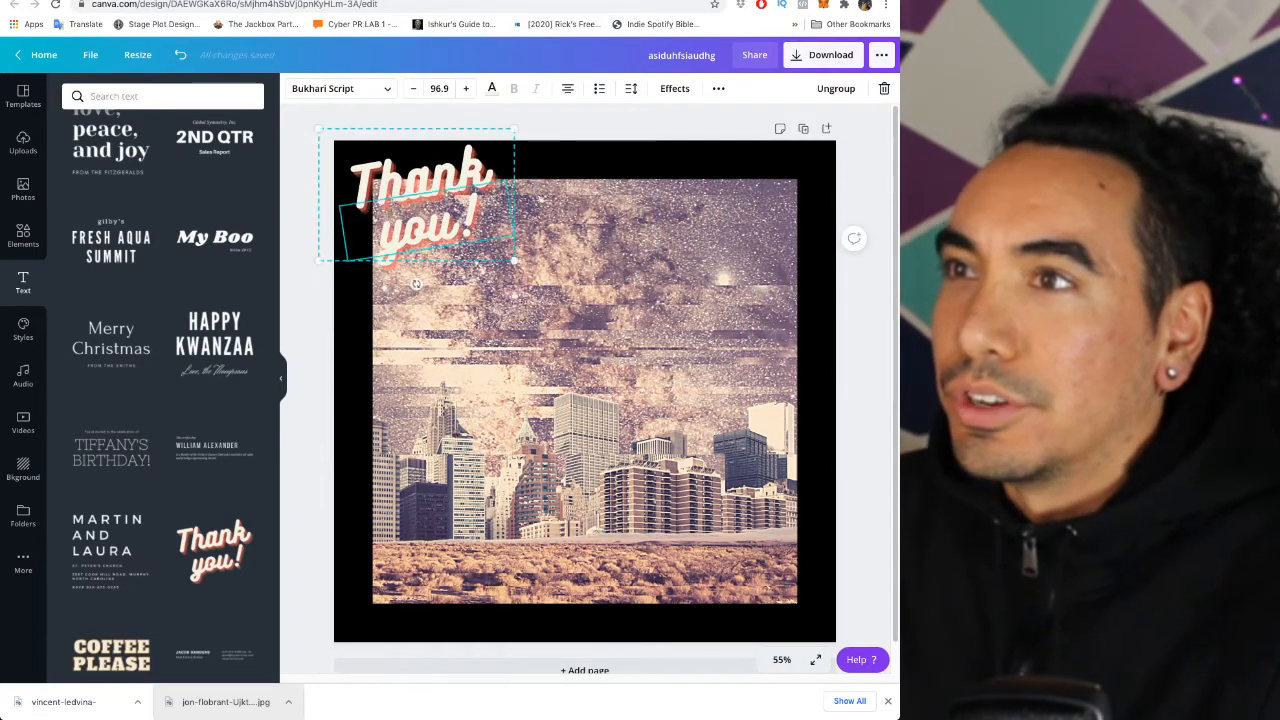
Try the Alice font on the "you!" line, then undo the font change
left_click(340, 88)
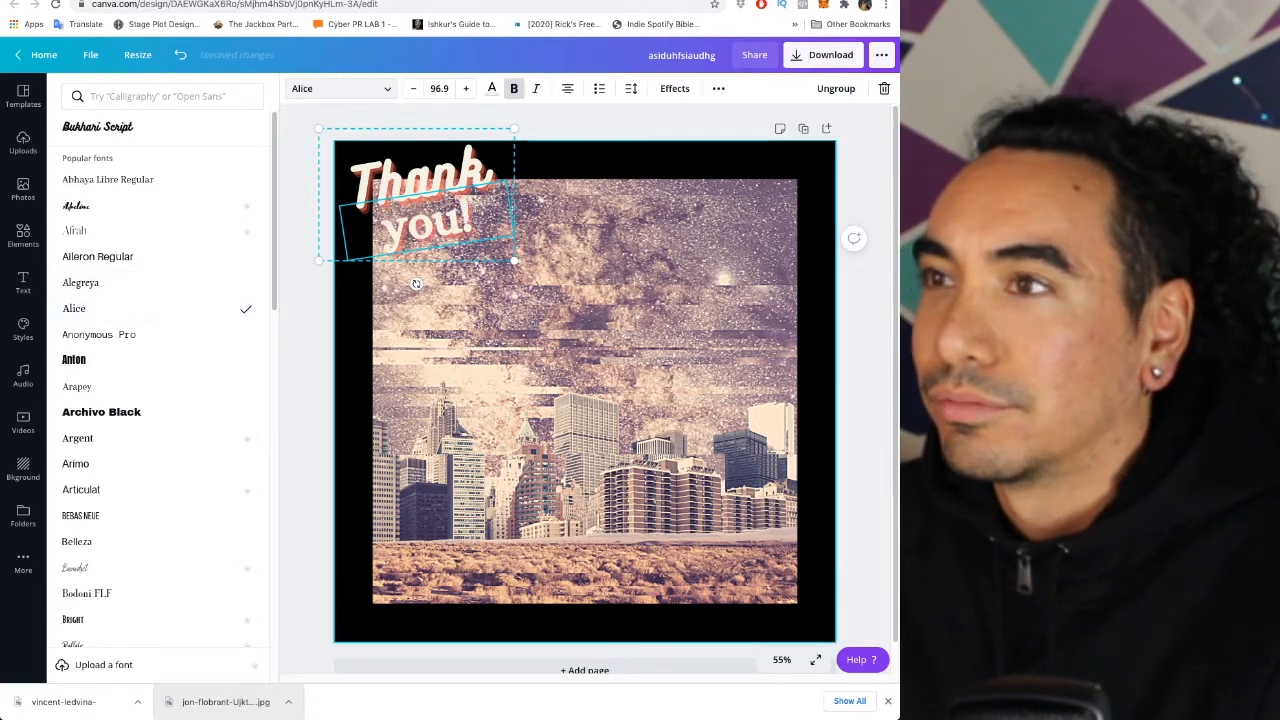
key("super+z")
key("super+z")
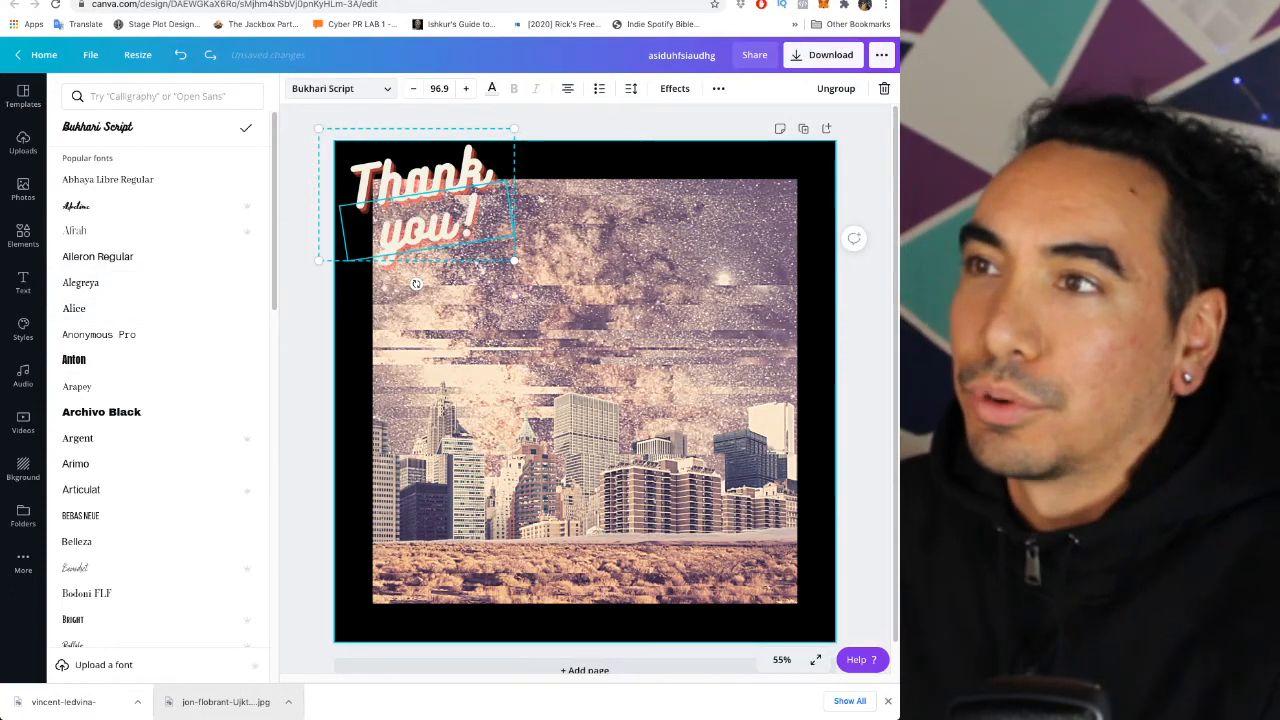
Replace "Thank" with "Artist" and "you!" with "Song" in the text group
left_click(420, 175)
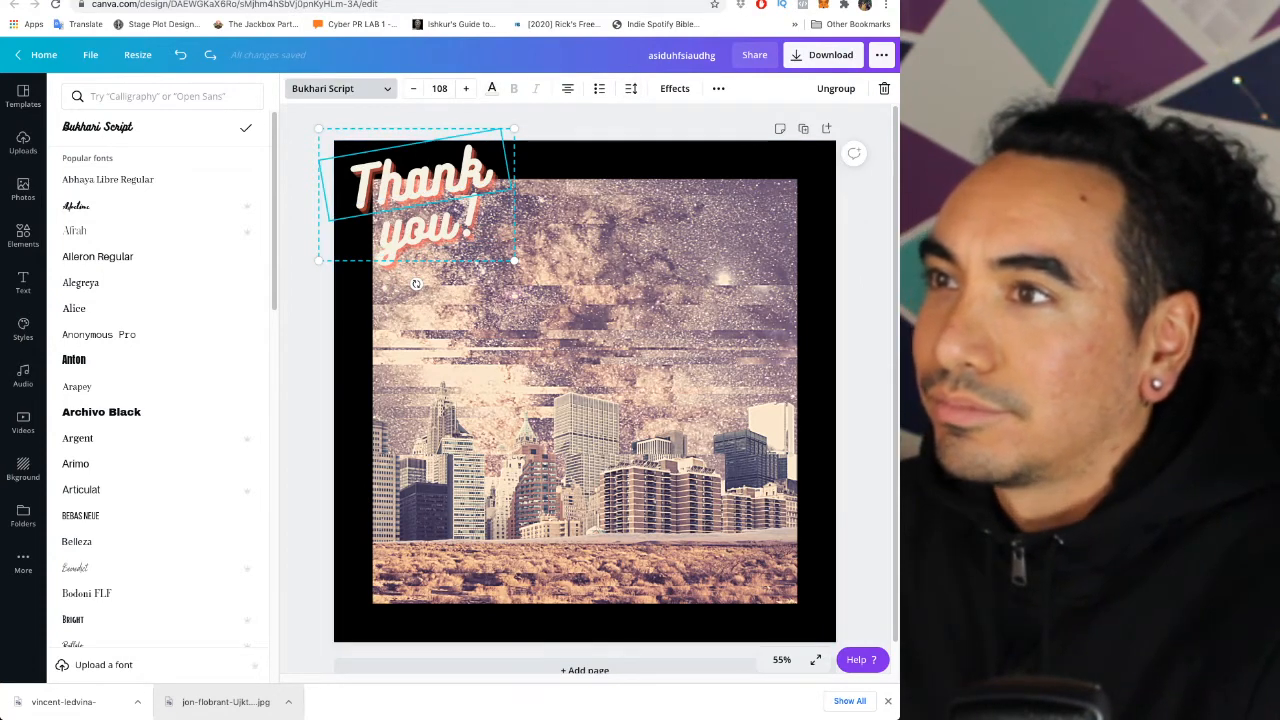
left_click_drag(490, 168, 342, 192)
type("Ar")
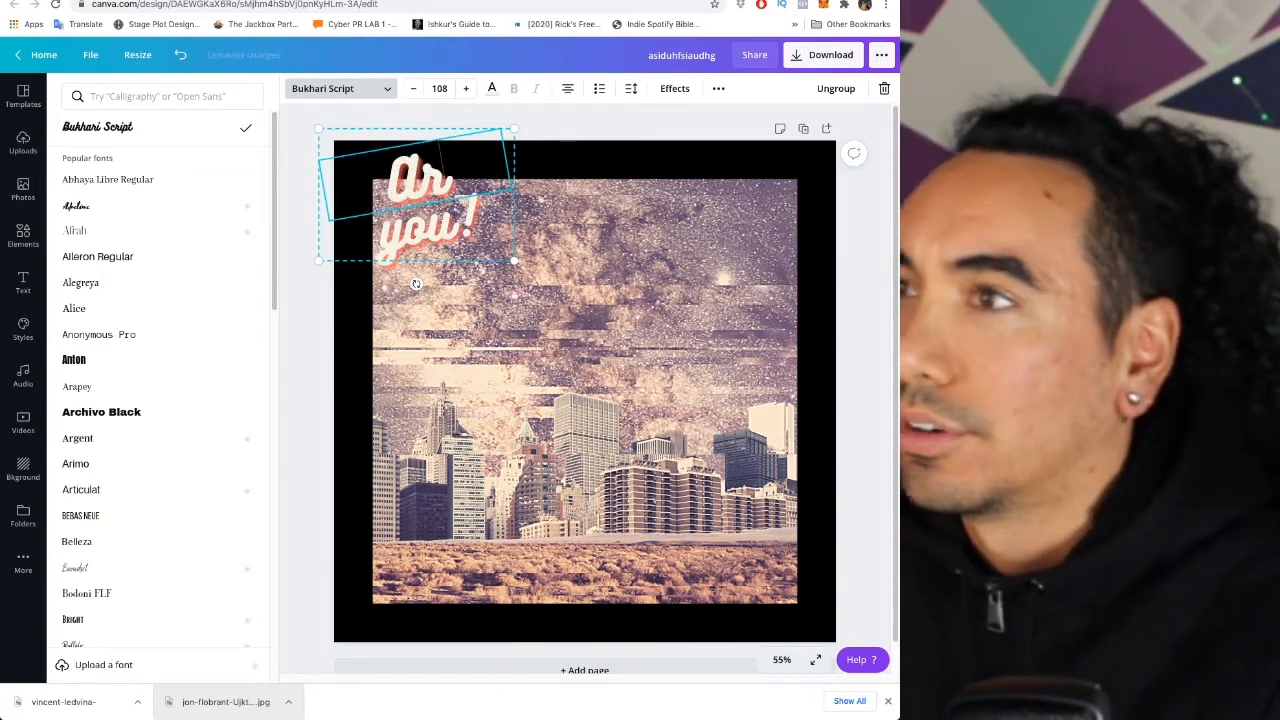
type("tist")
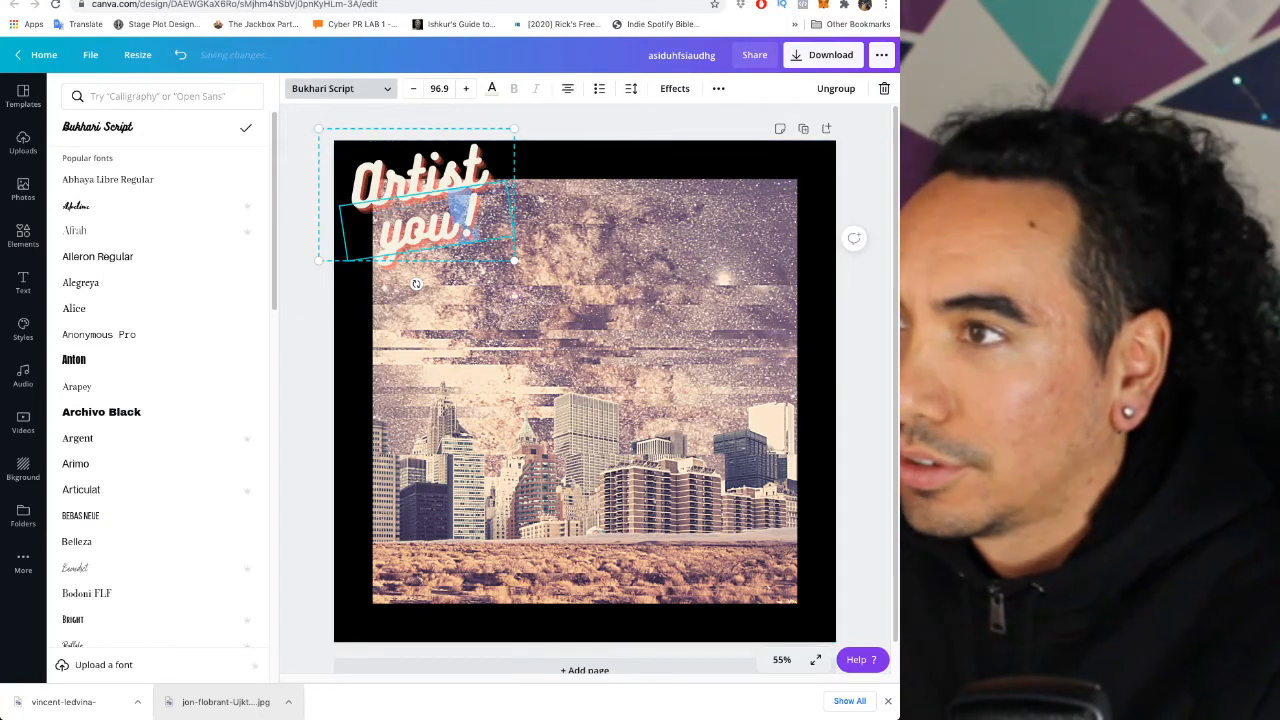
left_click_drag(450, 217, 376, 232)
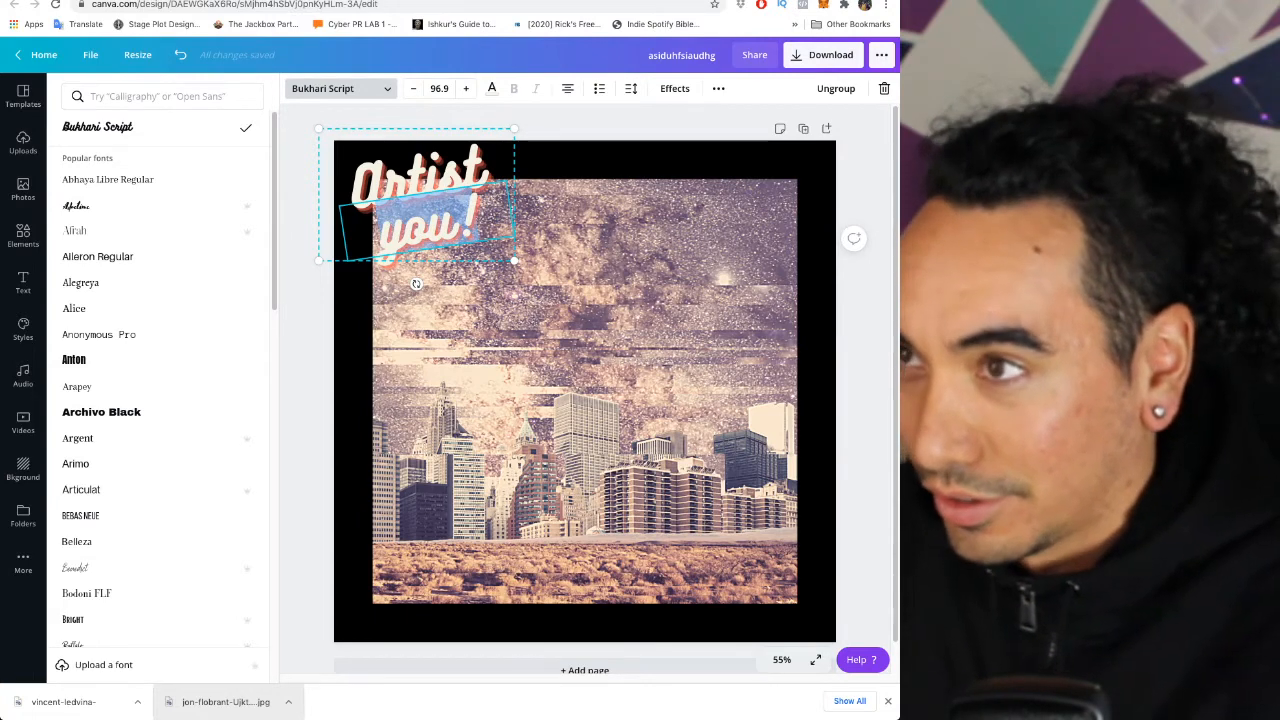
type("song")
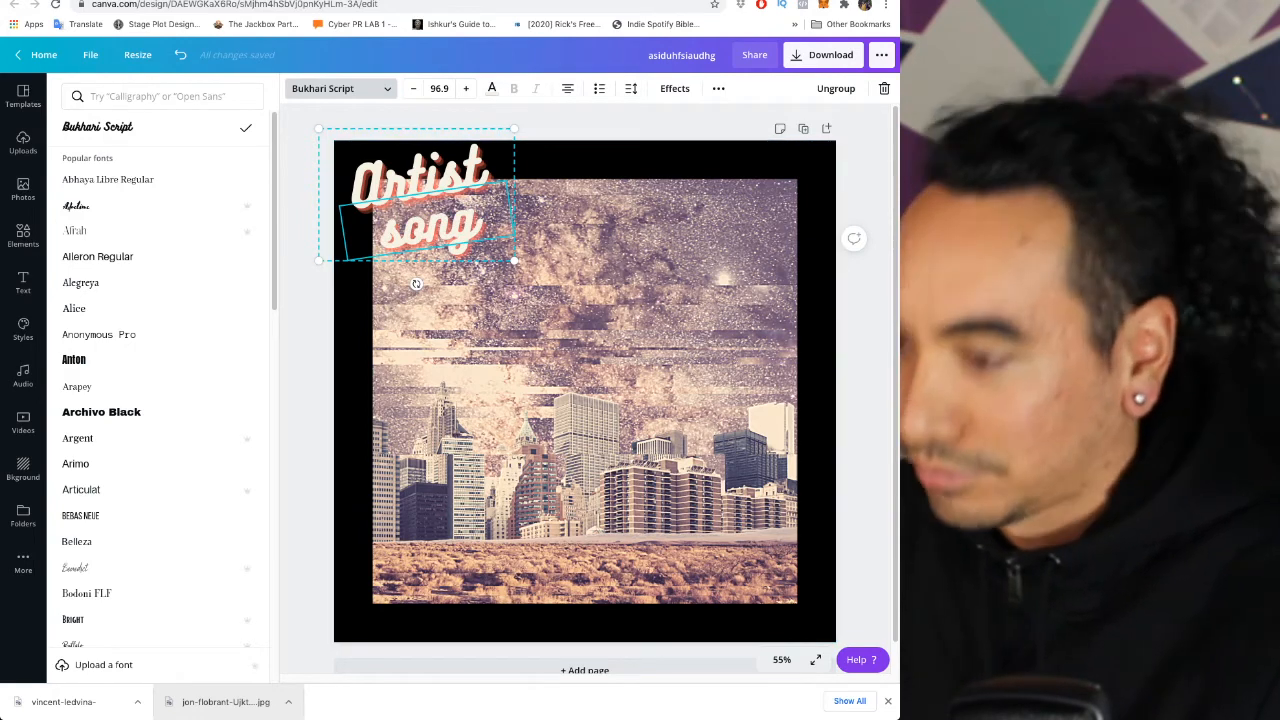
left_click(399, 232)
key("BackSpace")
type("S")
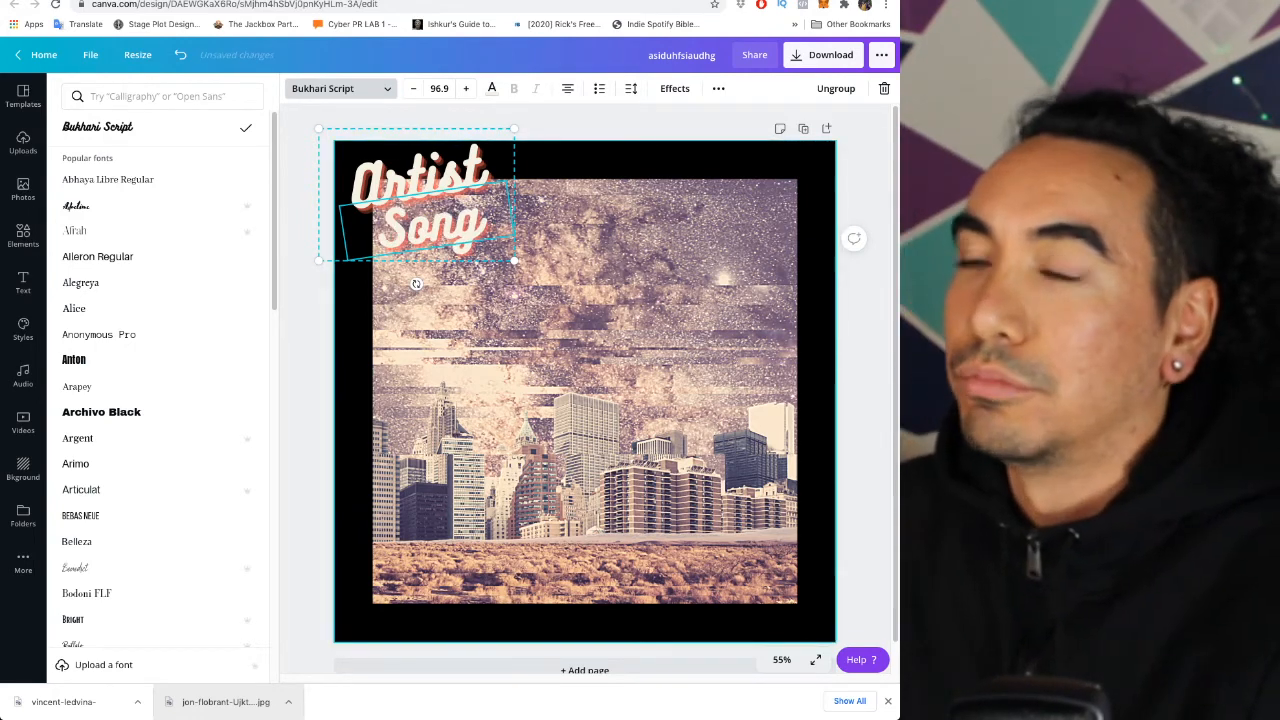
left_click(585, 630)
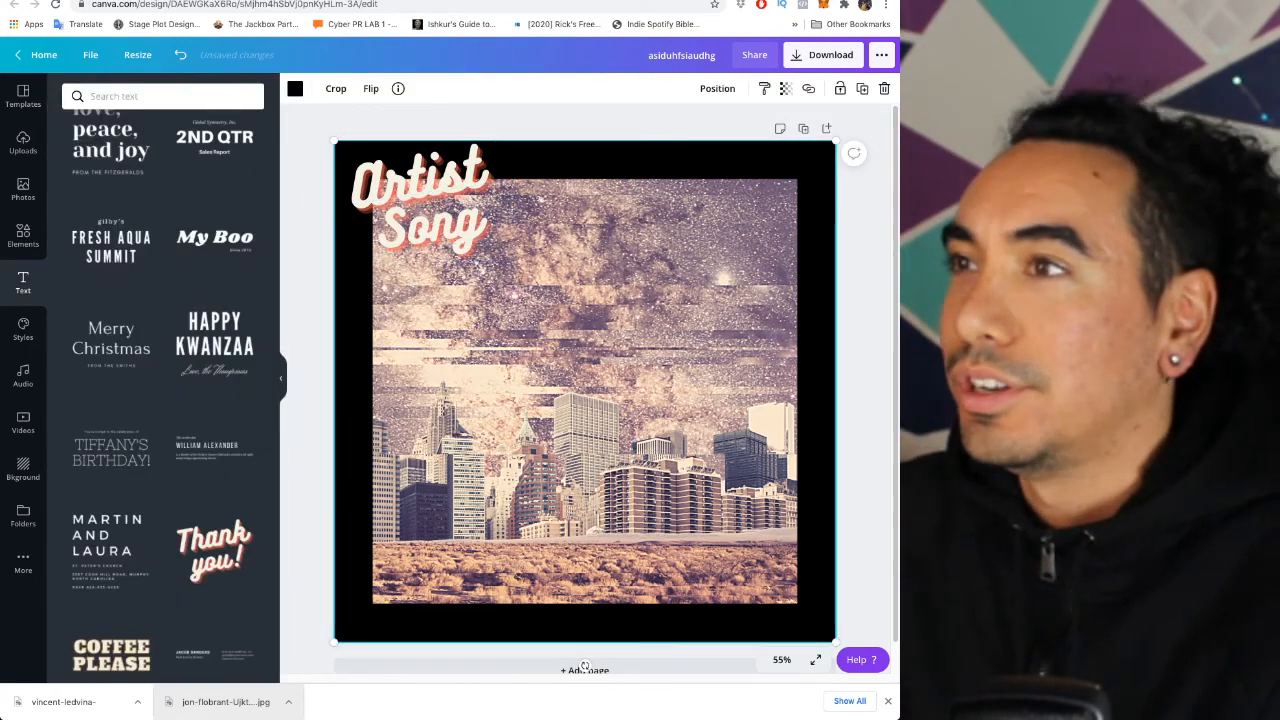
Try an Echo offset of 60 with cream and purple echo colours on the "Artist" text
left_click(428, 225)
left_click(674, 88)
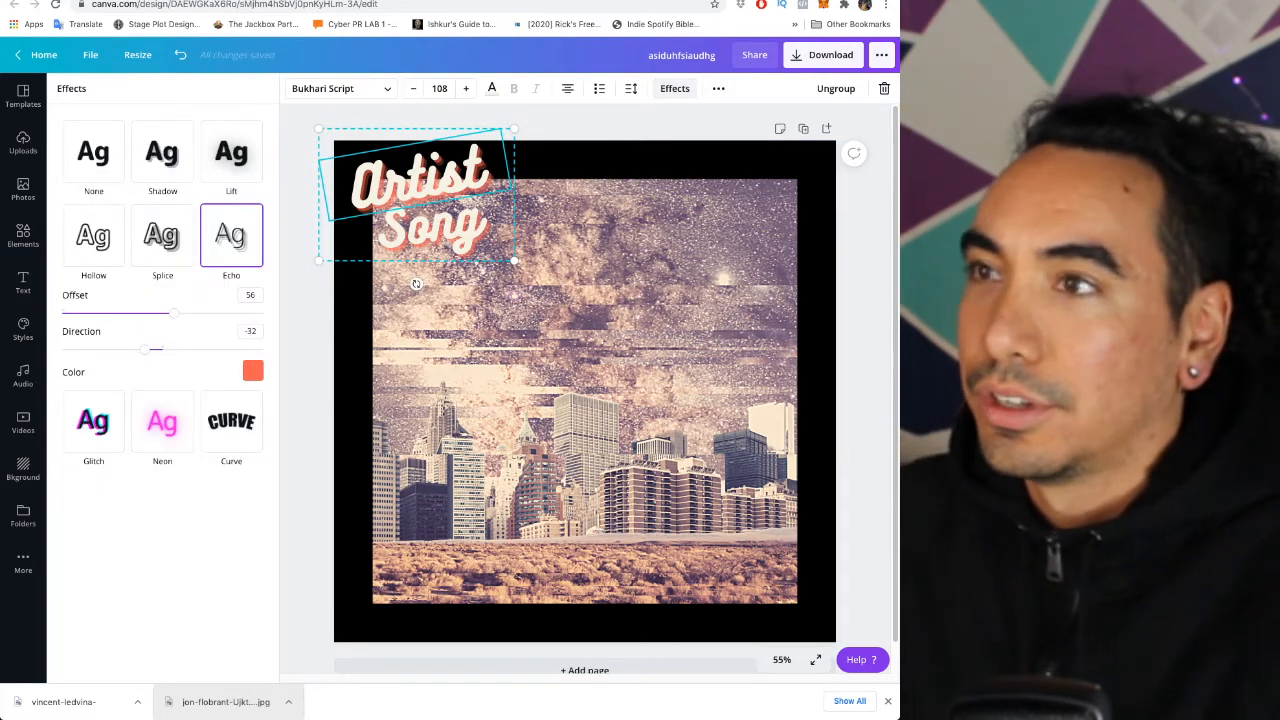
mouse_move(174, 313)
left_mouse_down()
mouse_move(257, 313)
mouse_move(174, 313)
left_mouse_up()
left_click(252, 371)
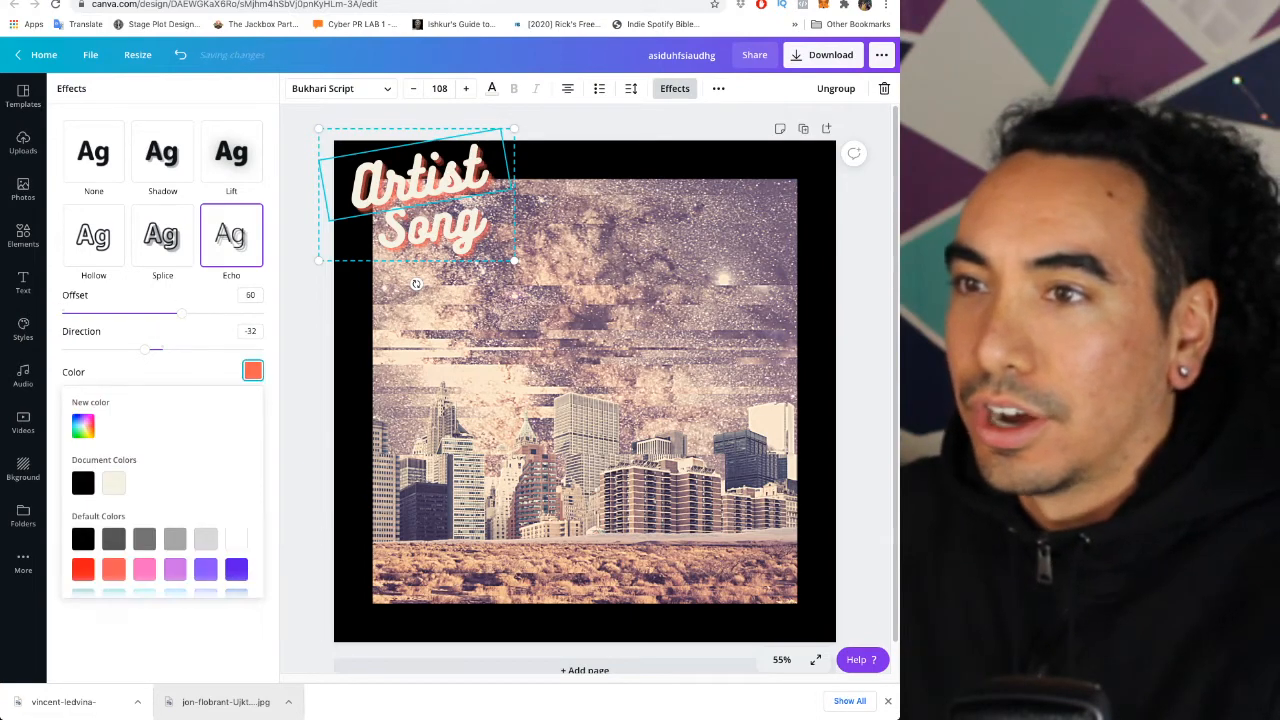
left_click(83, 483)
left_click(113, 483)
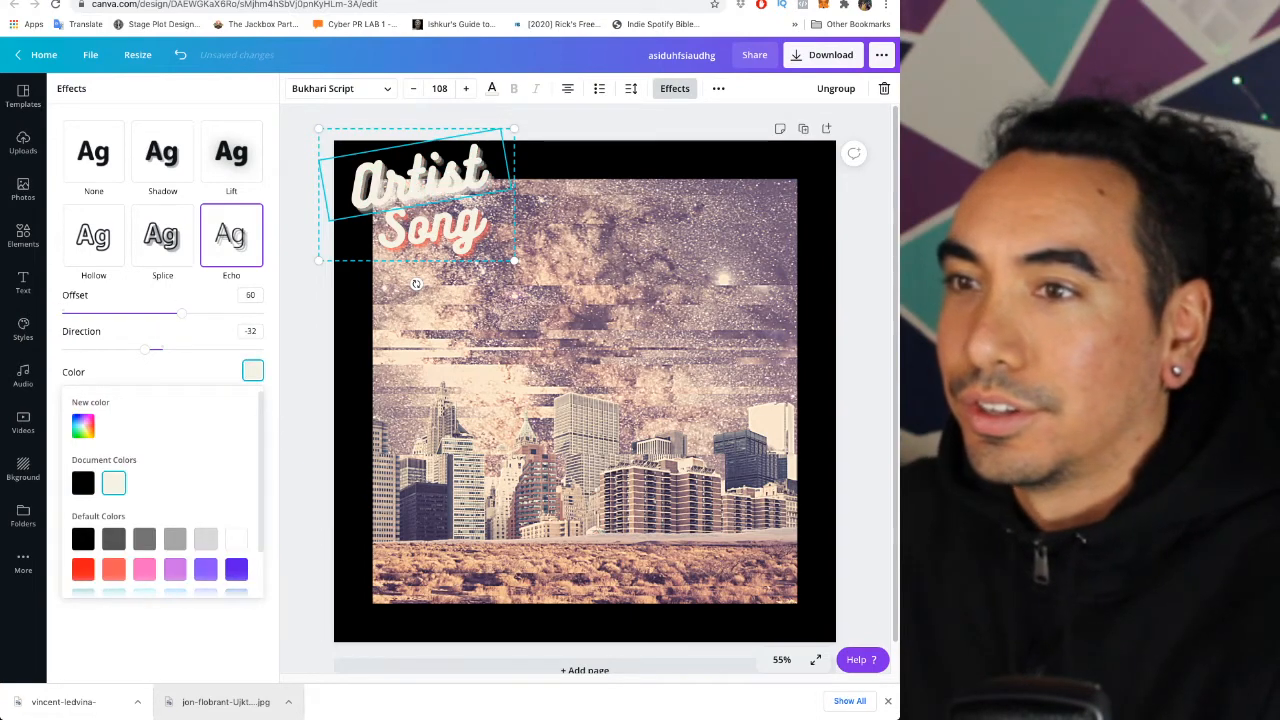
left_click(113, 569)
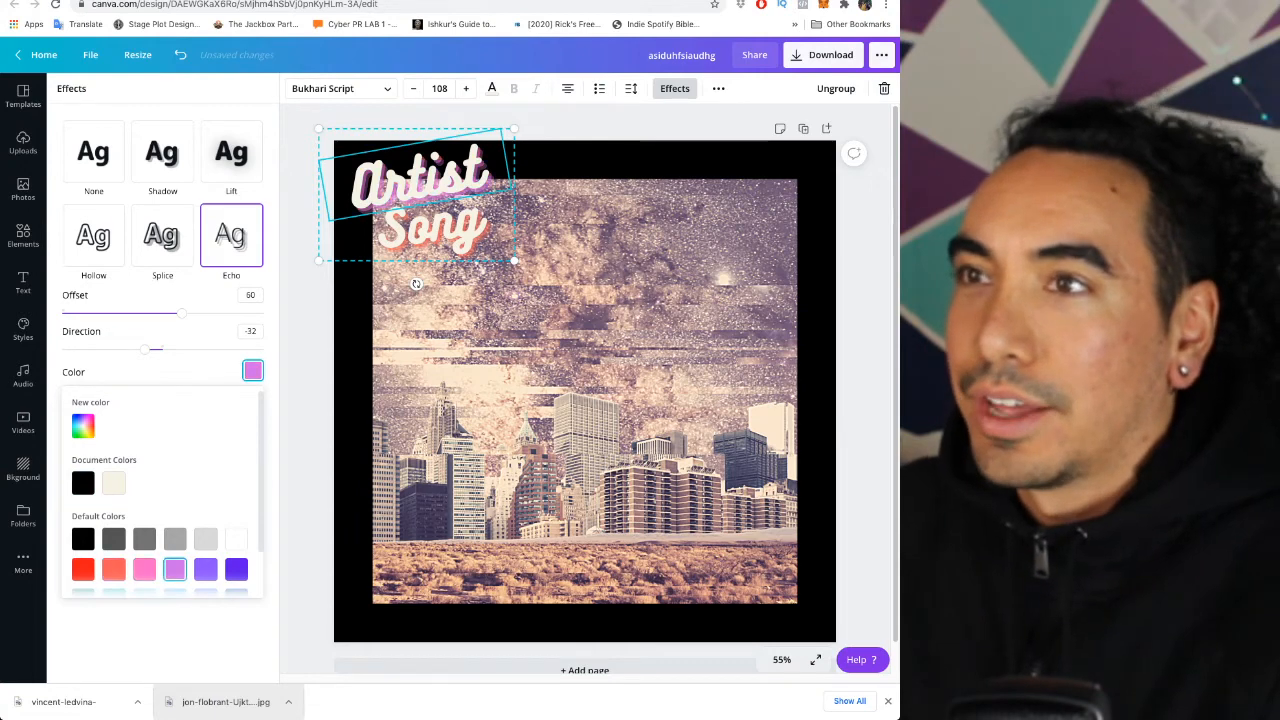
left_click(144, 569)
Try the Lift, Shadow, Splice, Hollow, Glitch and Neon effects on the "Artist" text
left_click(231, 152)
left_click(162, 152)
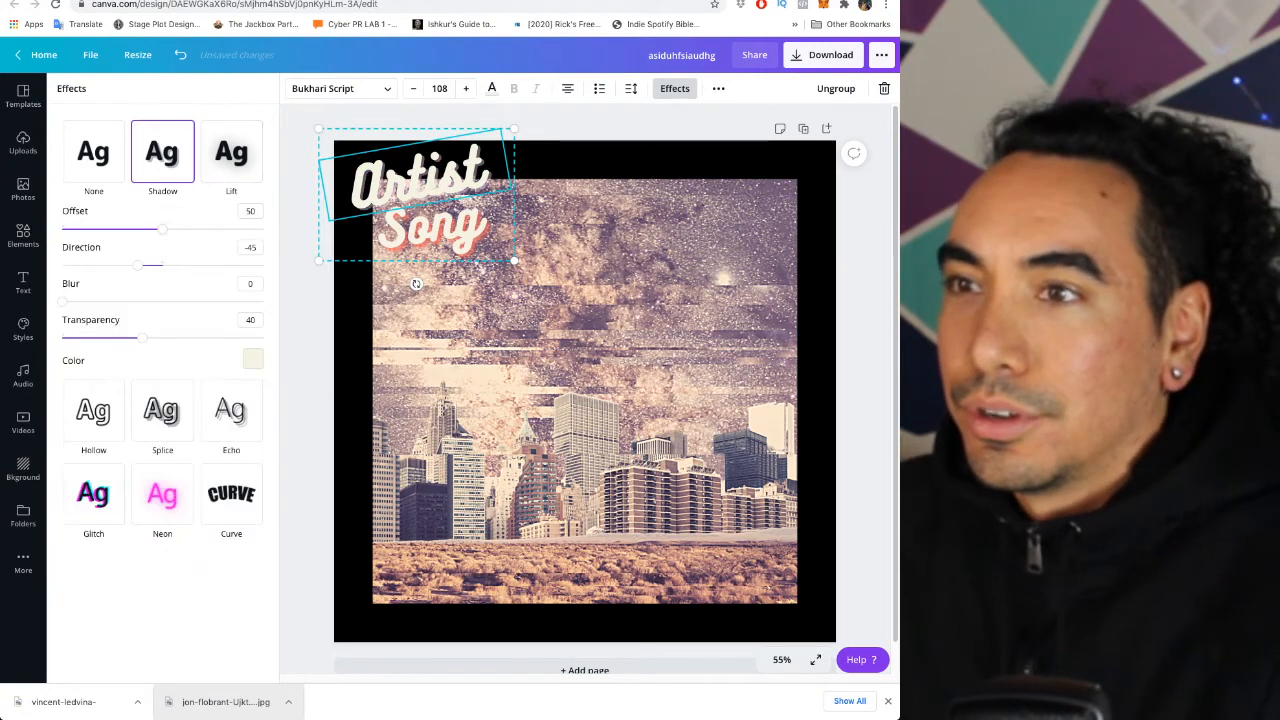
left_click(162, 410)
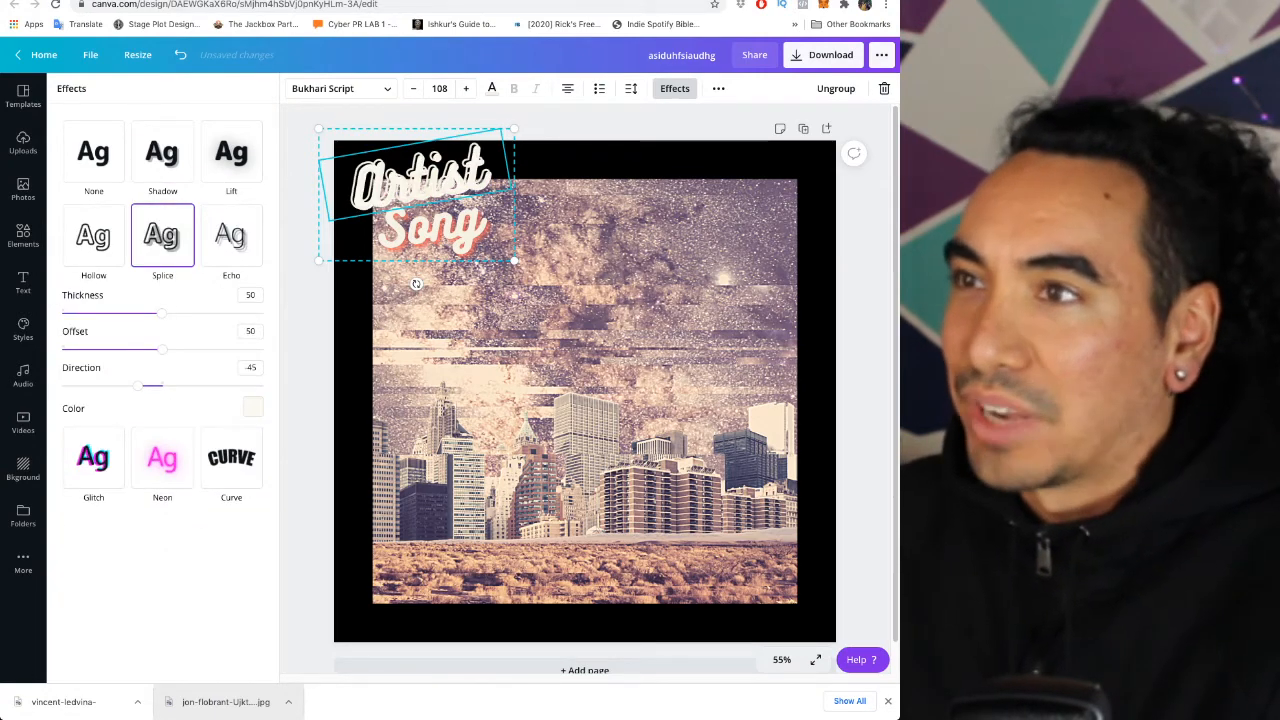
left_click(93, 235)
left_click(93, 360)
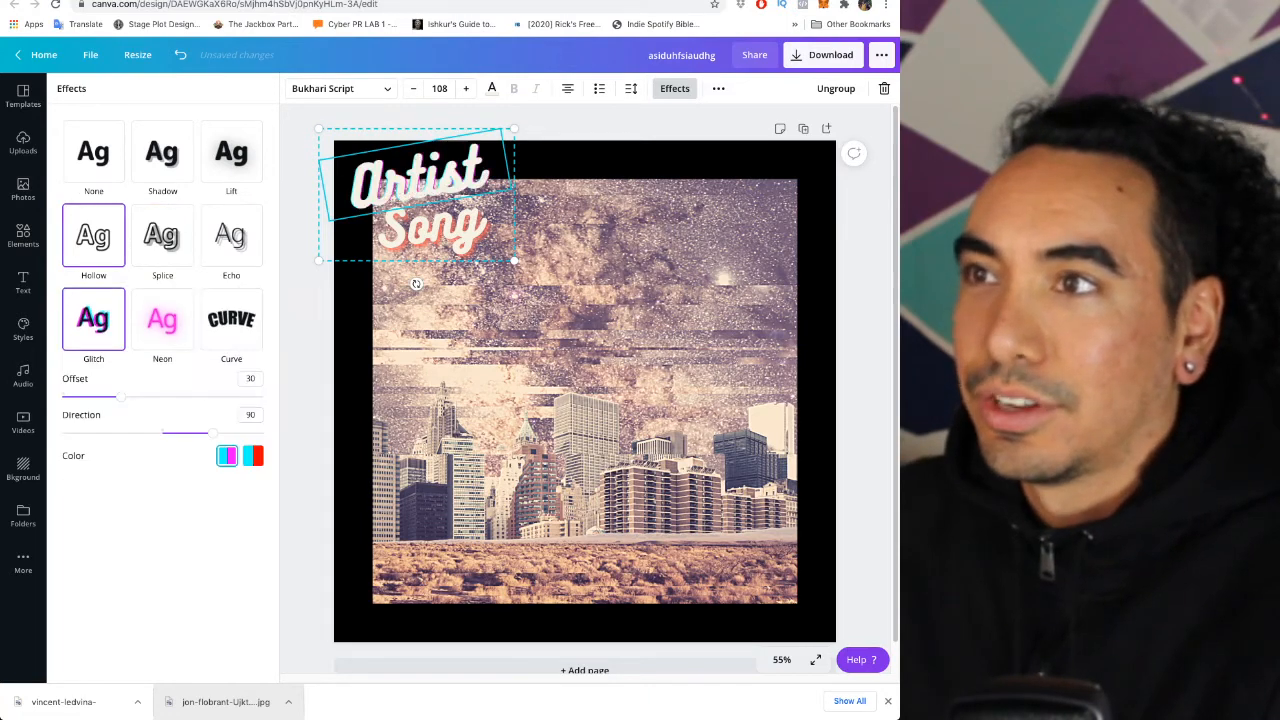
left_click(162, 318)
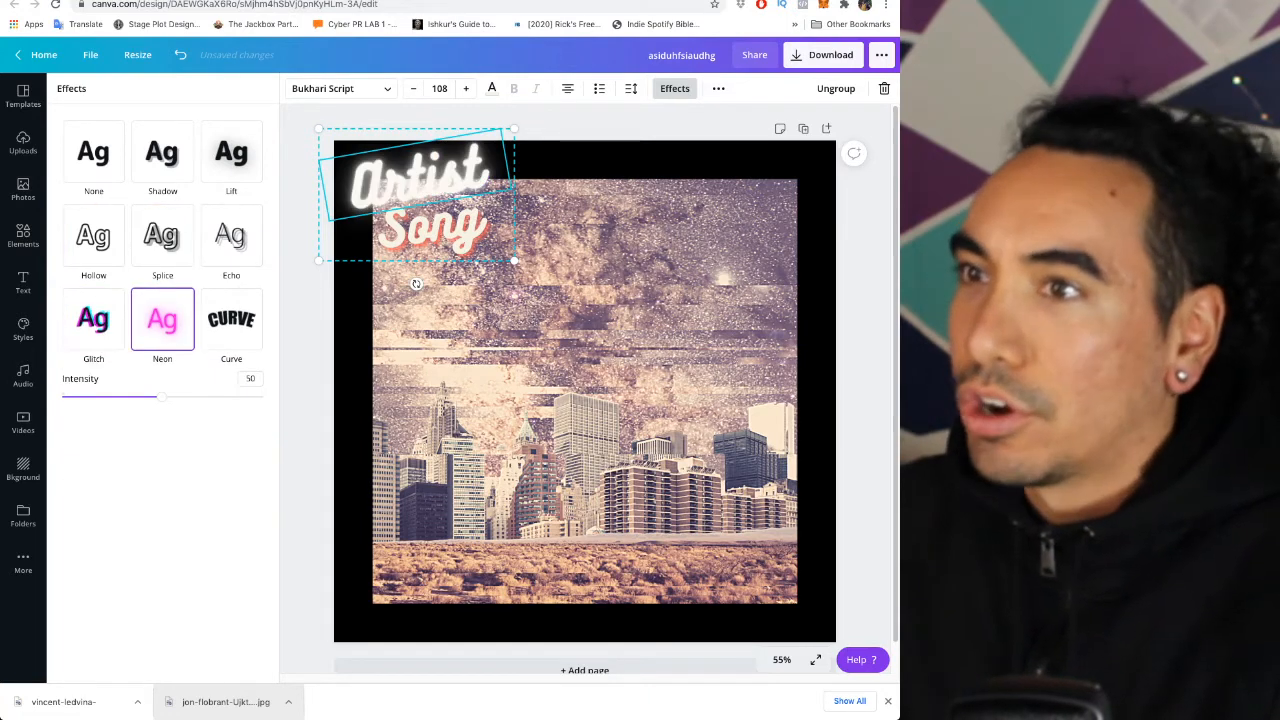
Try the Curve effect on "Artist", moving the text group toward the cover's middle and reducing the curve to about 79
left_click(231, 319)
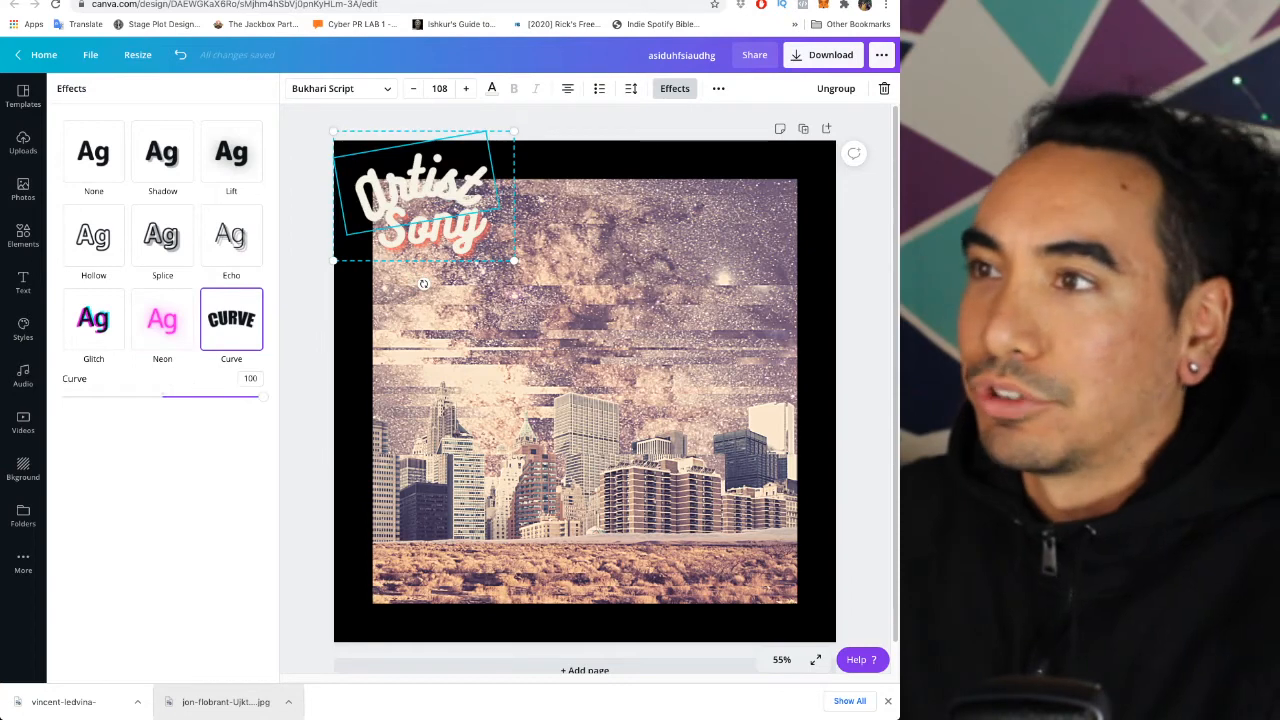
left_click_drag(422, 200, 575, 295)
mouse_move(260, 396)
left_mouse_down()
mouse_move(157, 396)
mouse_move(240, 396)
left_mouse_up()
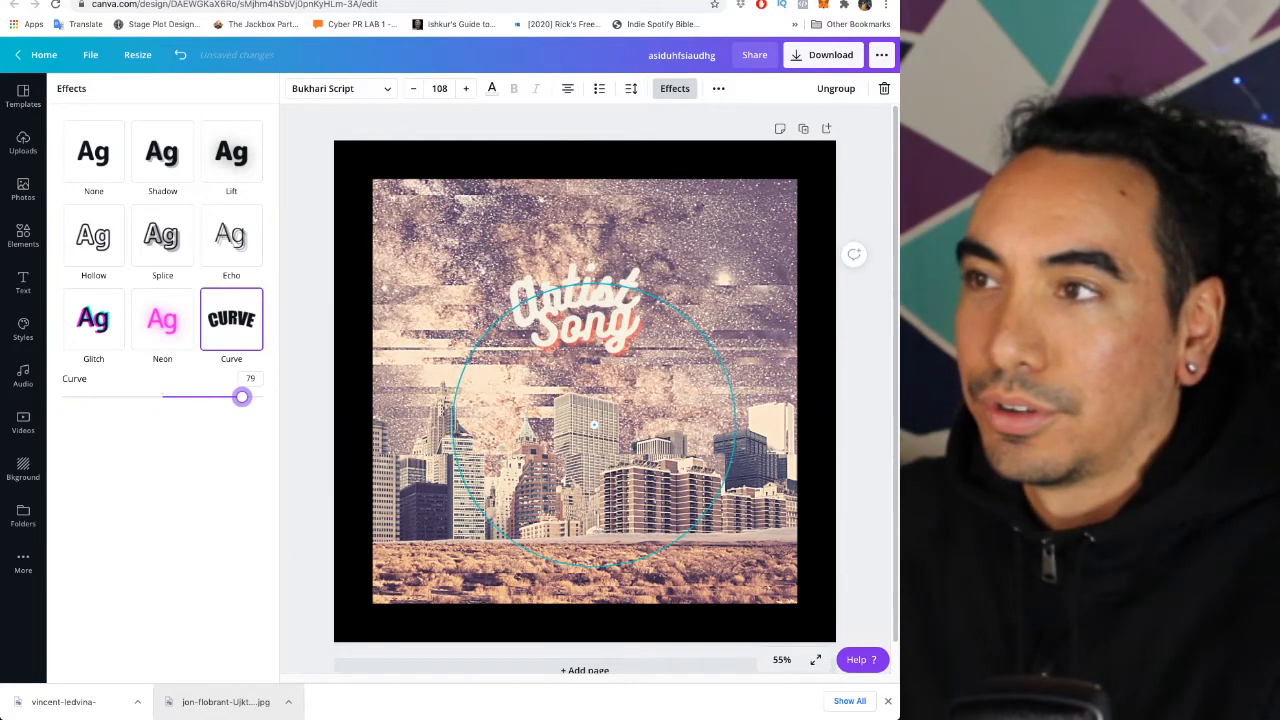
Undo the effect, colour and position trials on the "Artist Song" text back to the coral Echo, then deselect everything
left_click(231, 235)
key("super+z")
key("super+z")
key("super+z")
key("super+z")
key("super+z")
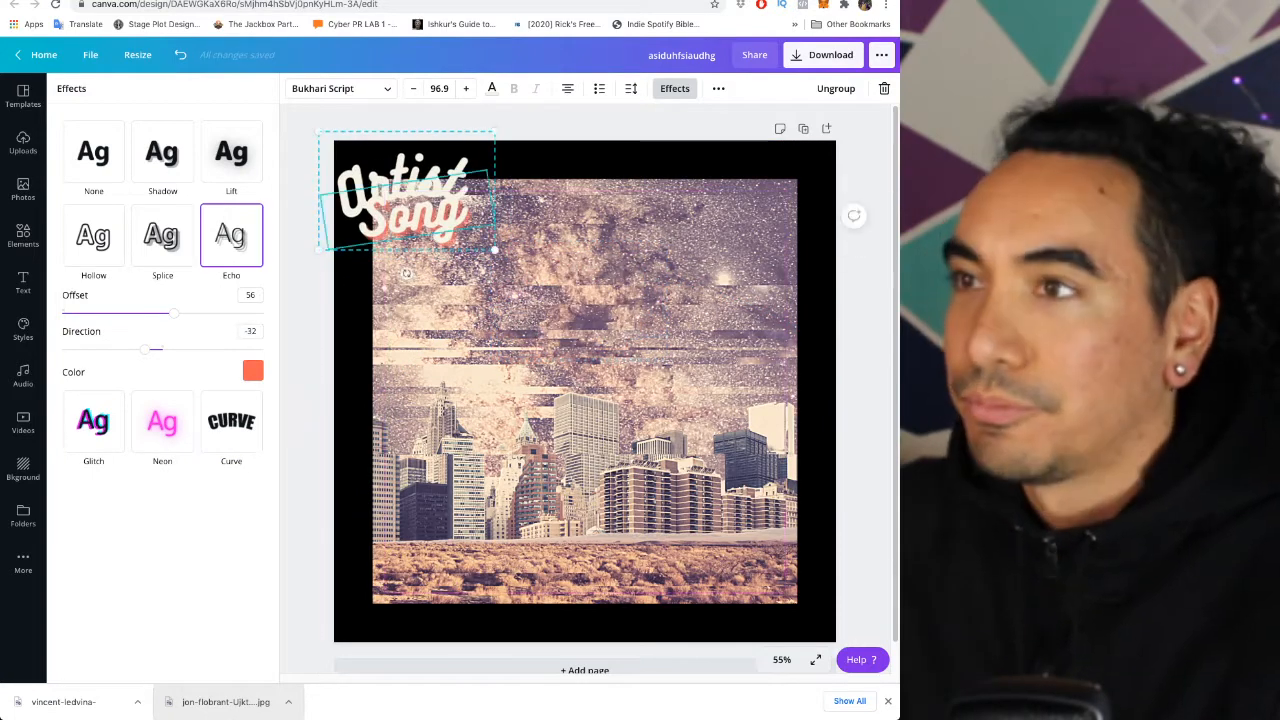
key("super+z")
key("super+z")
key("super+z")
key("super+z")
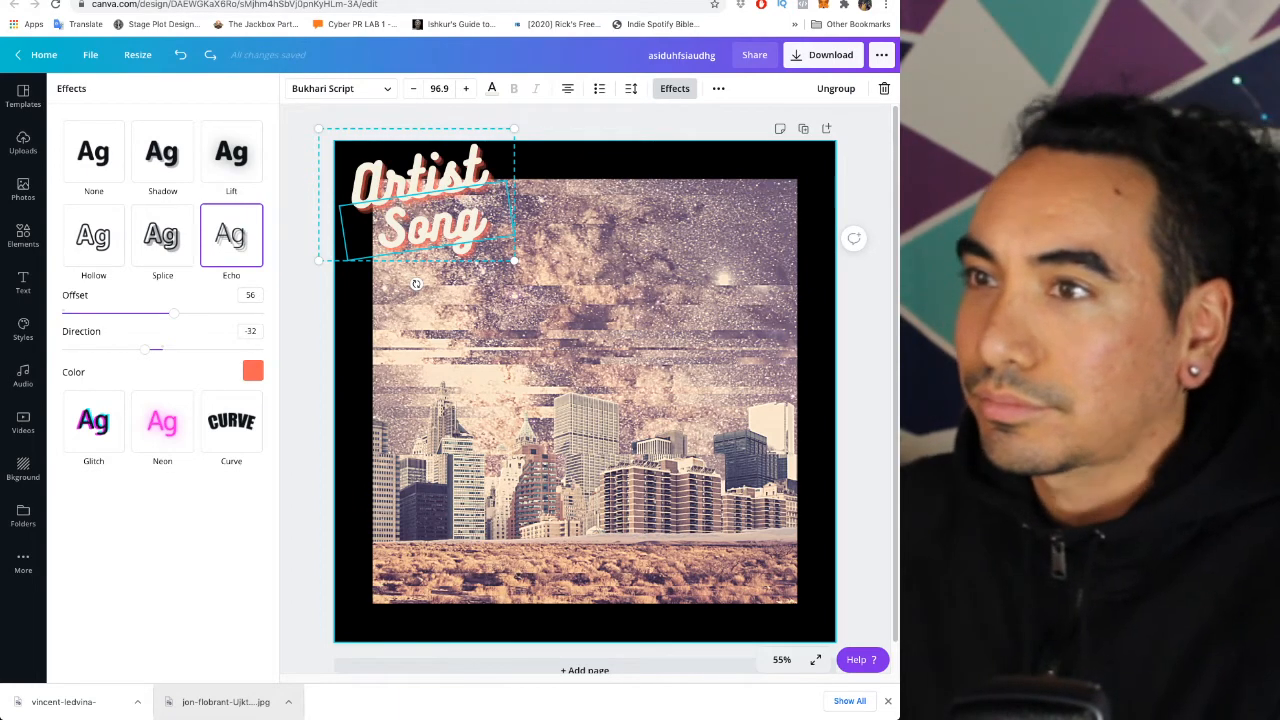
key("super+z")
key("super+shift+z")
left_click(585, 622)
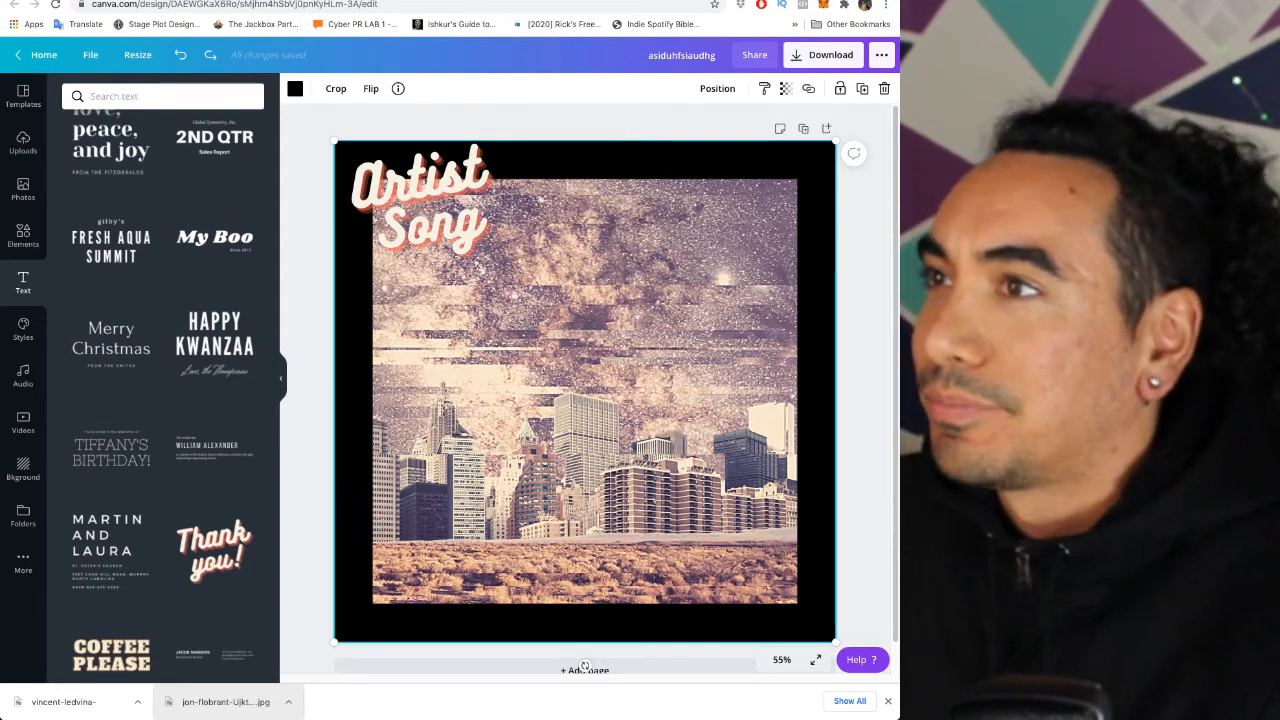
left_click(613, 119)
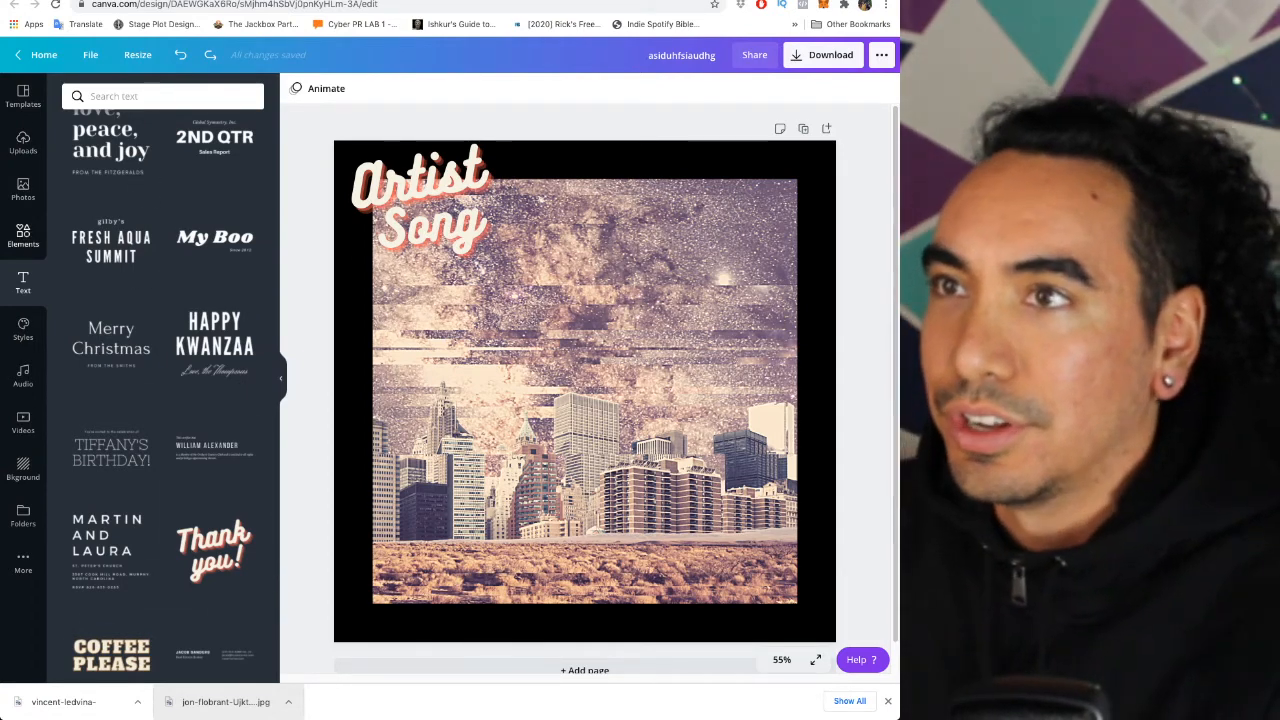
Search the elements library for "splash" and browse the resulting graphics
left_click(23, 235)
left_click(121, 96)
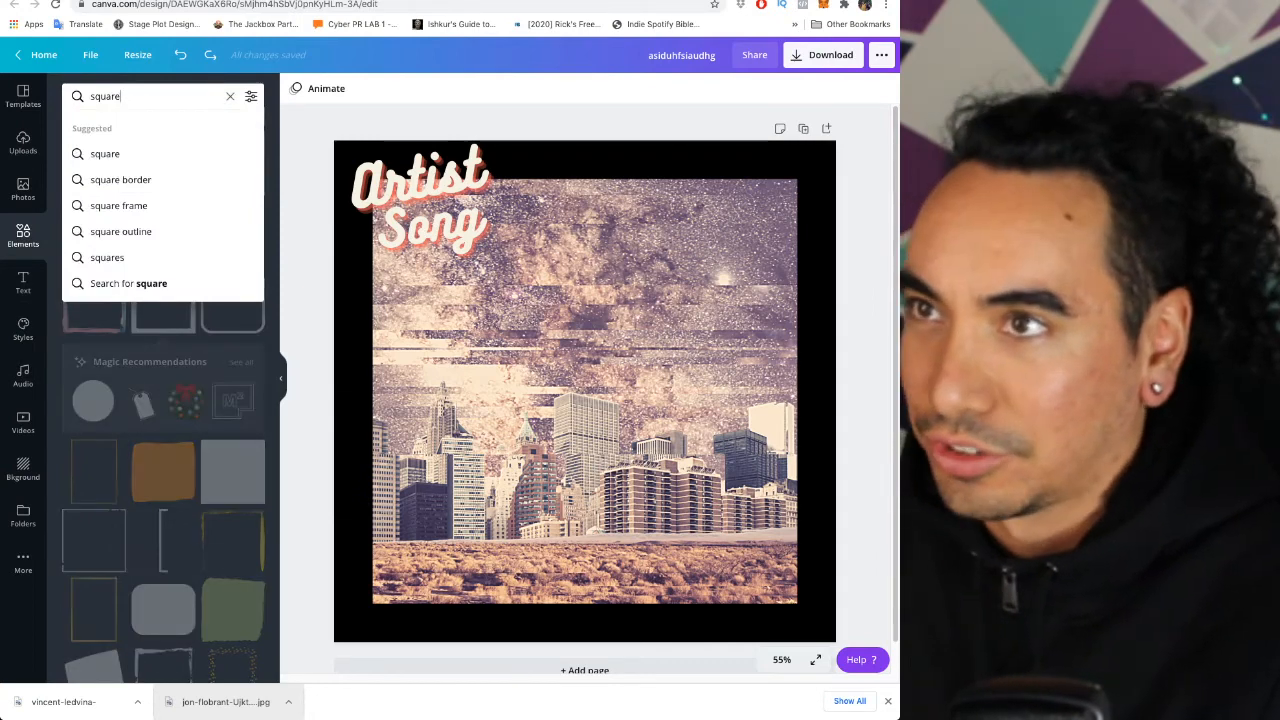
key("BackSpace")
key("BackSpace")
key("BackSpace")
key("BackSpace")
key("BackSpace")
key("BackSpace")
type("splash")
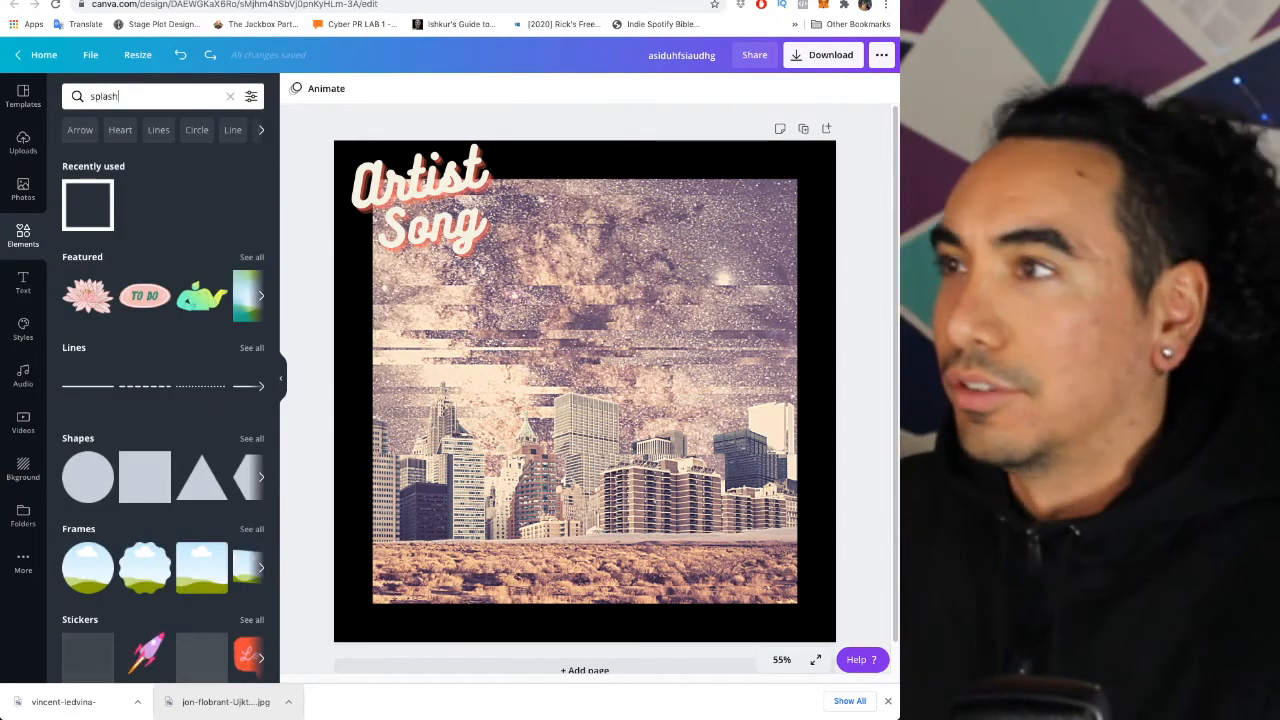
key("Return")
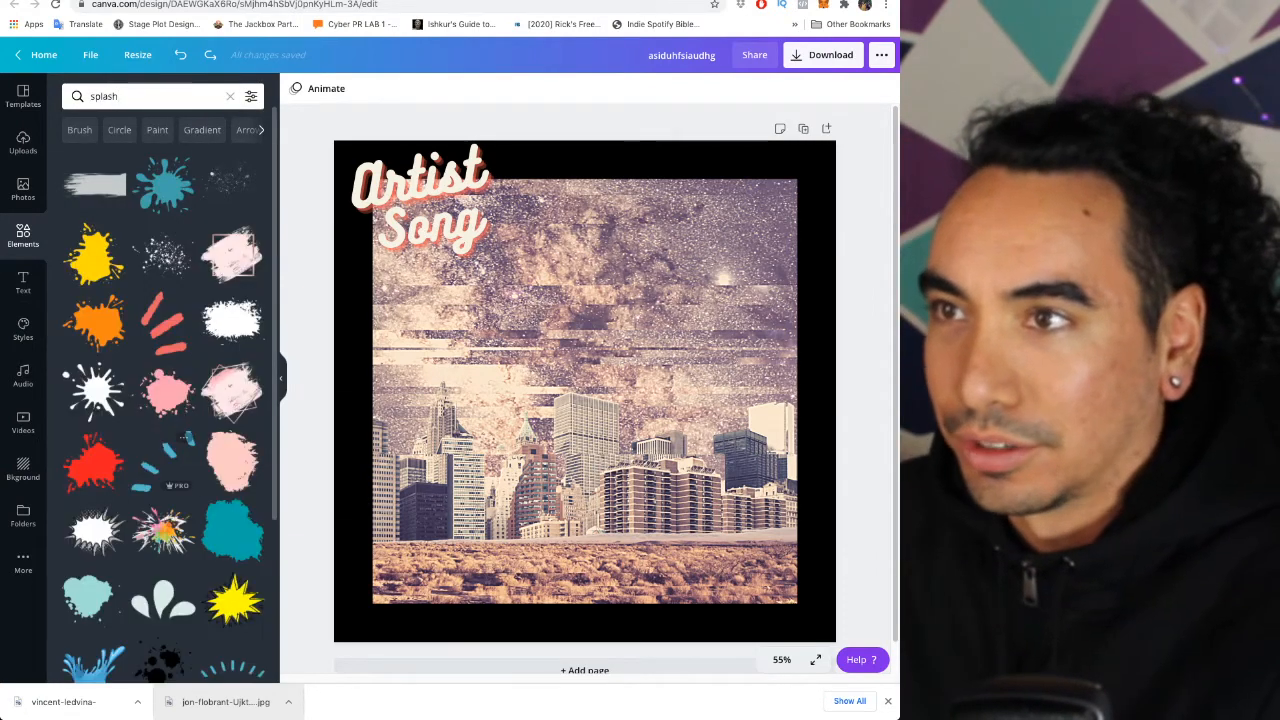
scroll(95, 182, "down", 1)
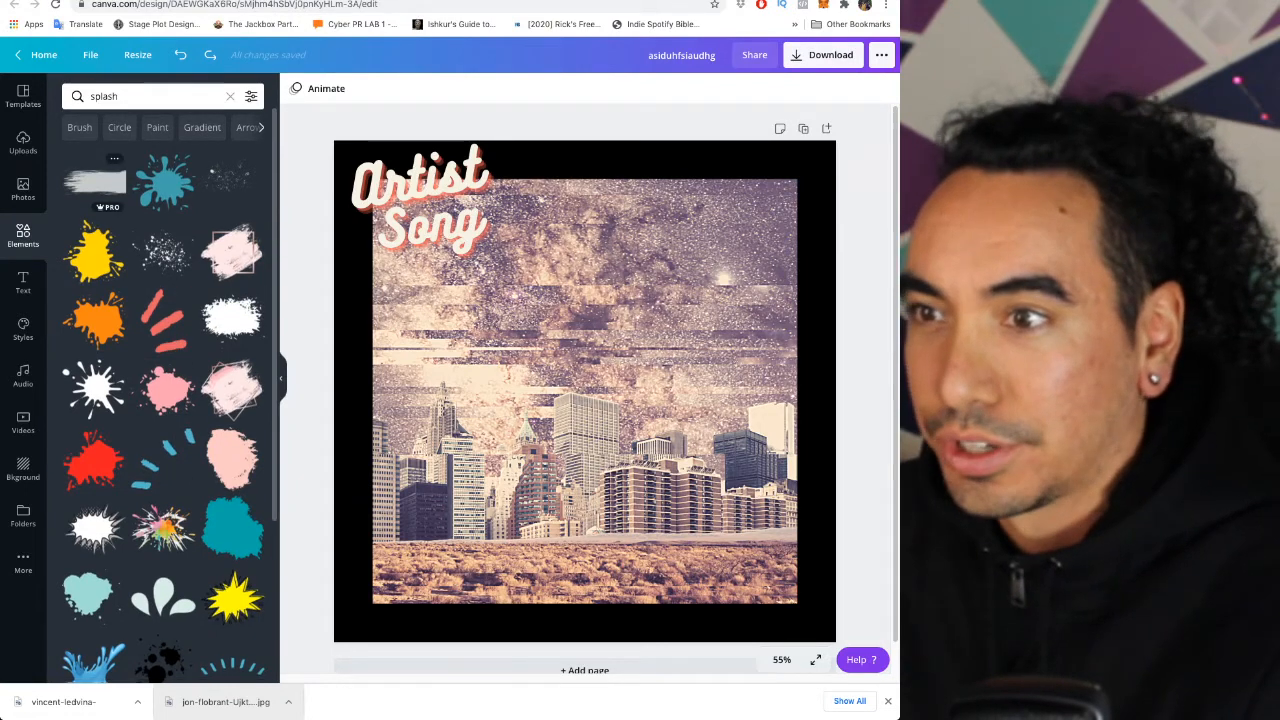
scroll(165, 560, "down", 3)
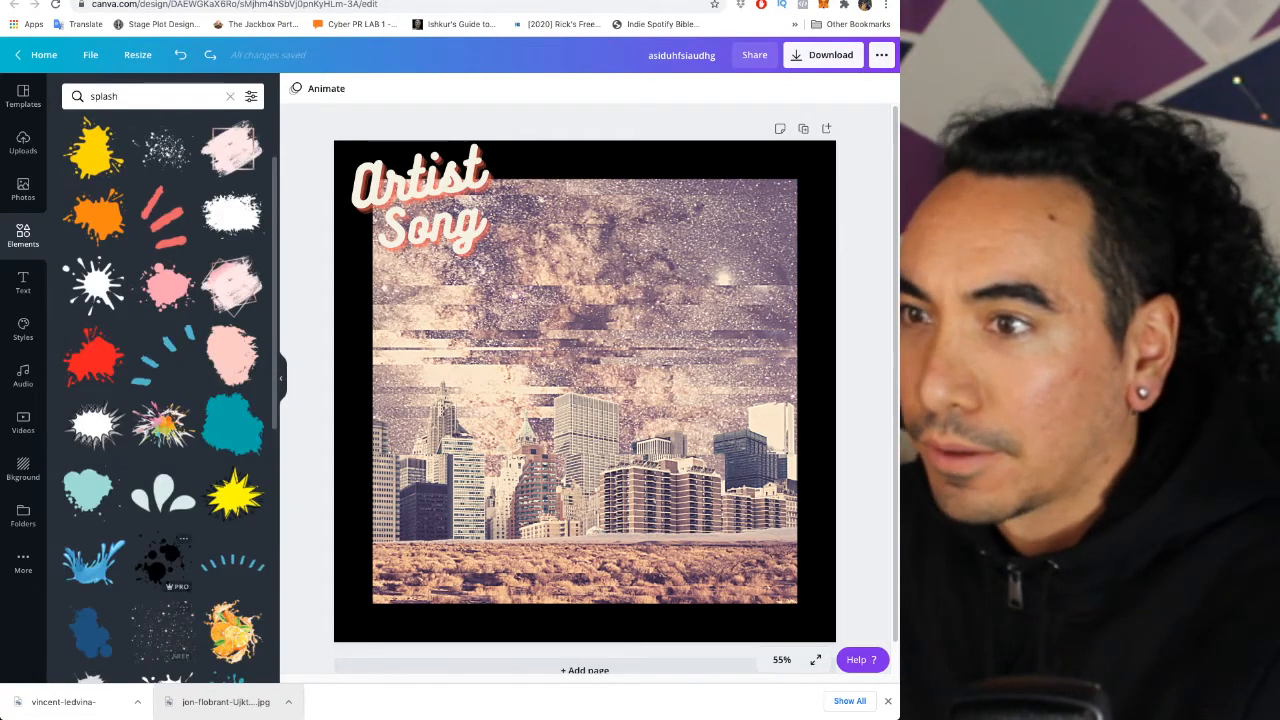
Add the black ink splatter graphic and place it over the lower-right corner of the cover, partly past the page edge
left_click(165, 560)
left_click_drag(585, 390, 785, 588)
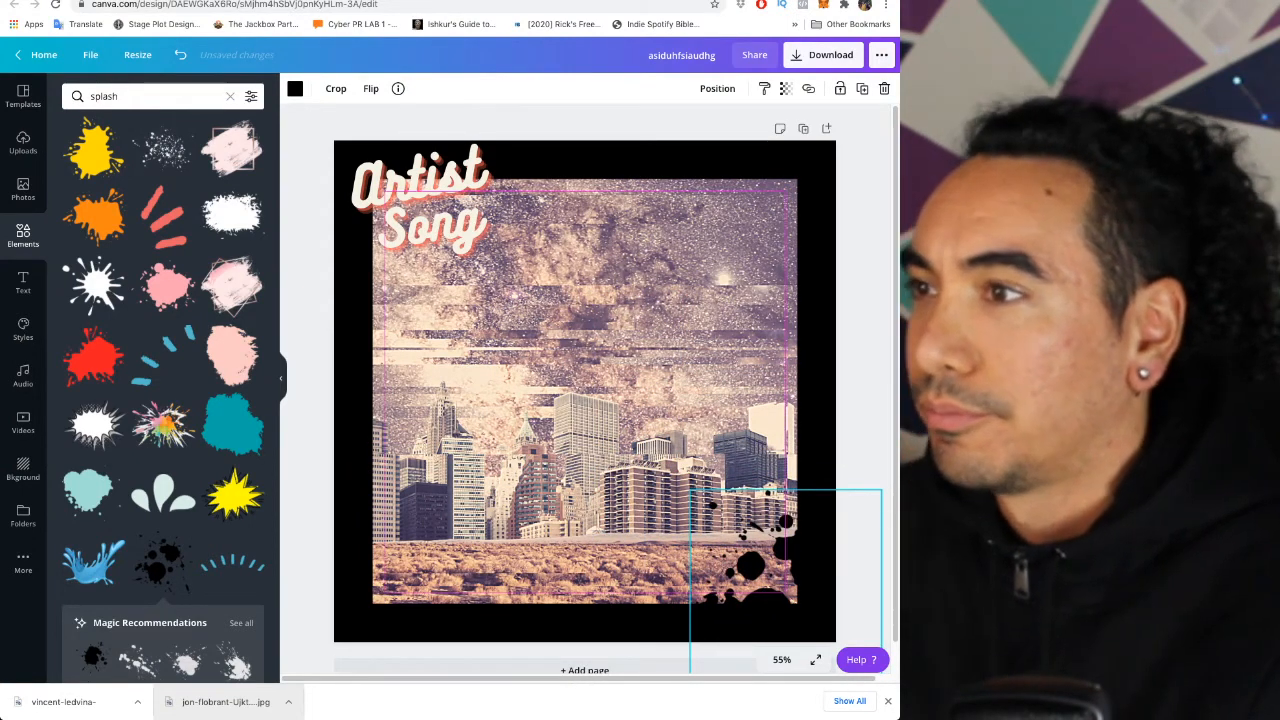
left_click(815, 560)
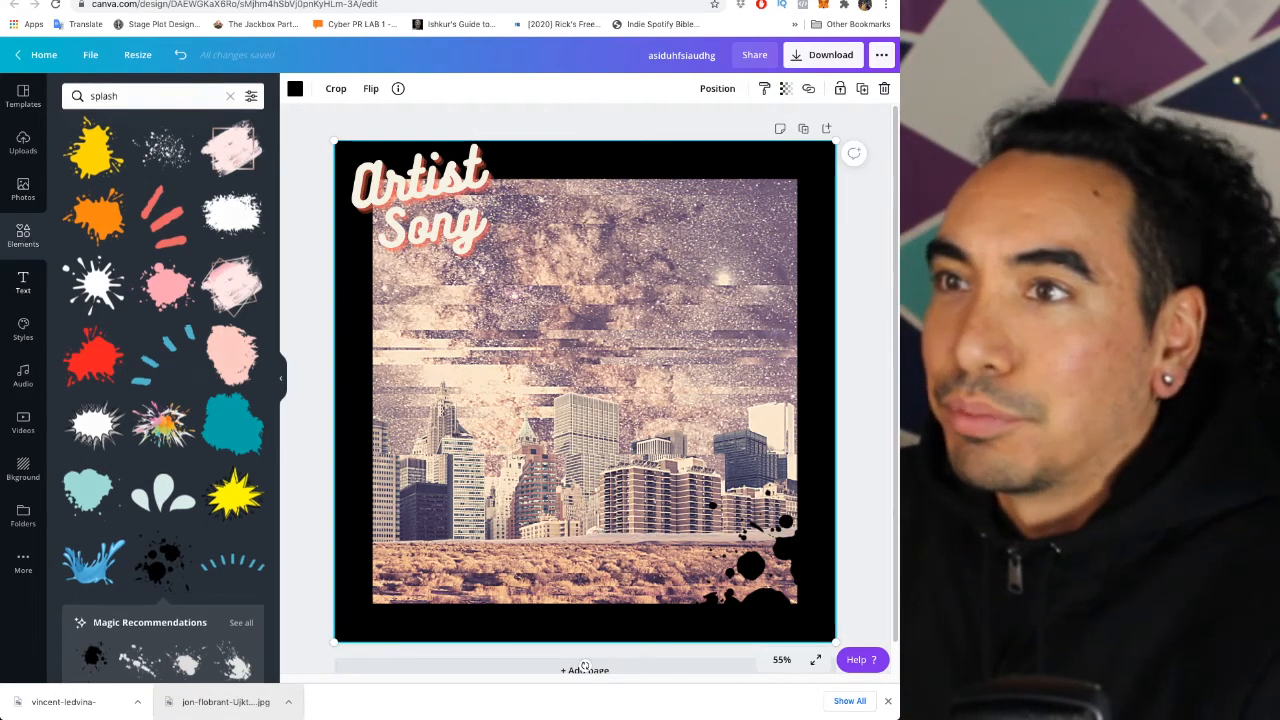
Add the "The Art of Fermentation" text combination over the skyline on the cover's right half
left_click(23, 282)
scroll(163, 390, "up", 2)
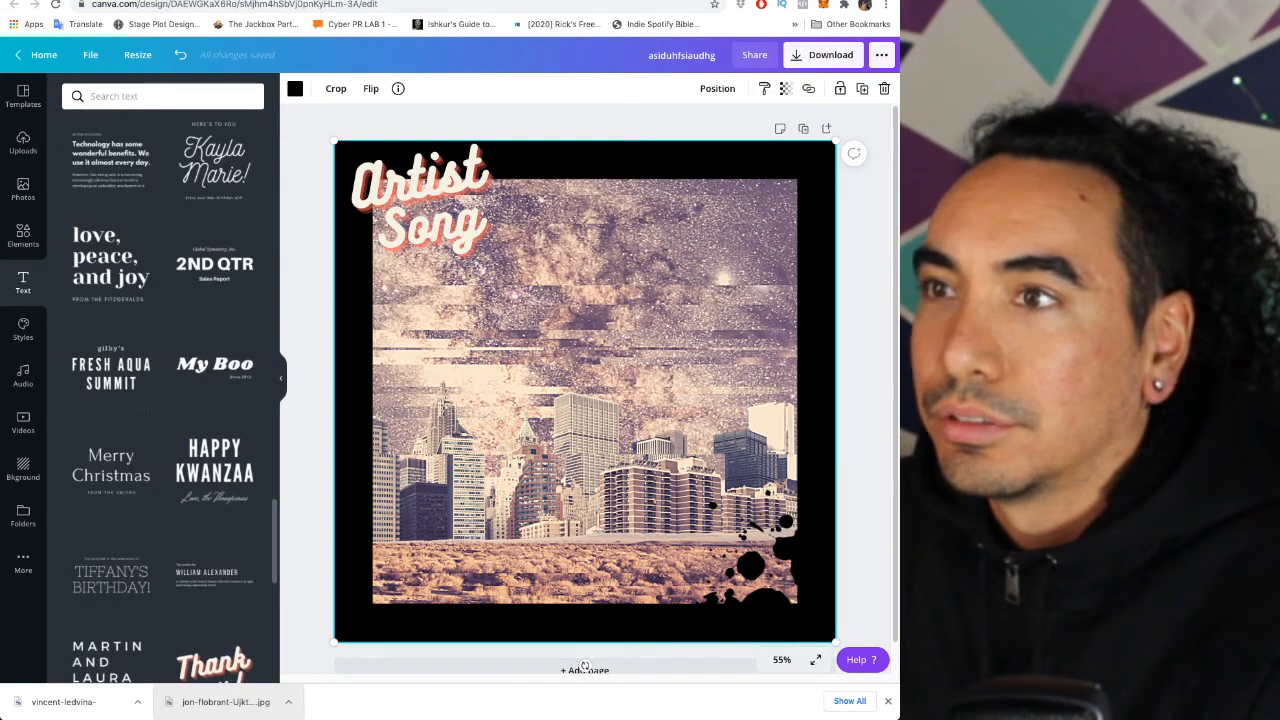
scroll(163, 390, "up", 5)
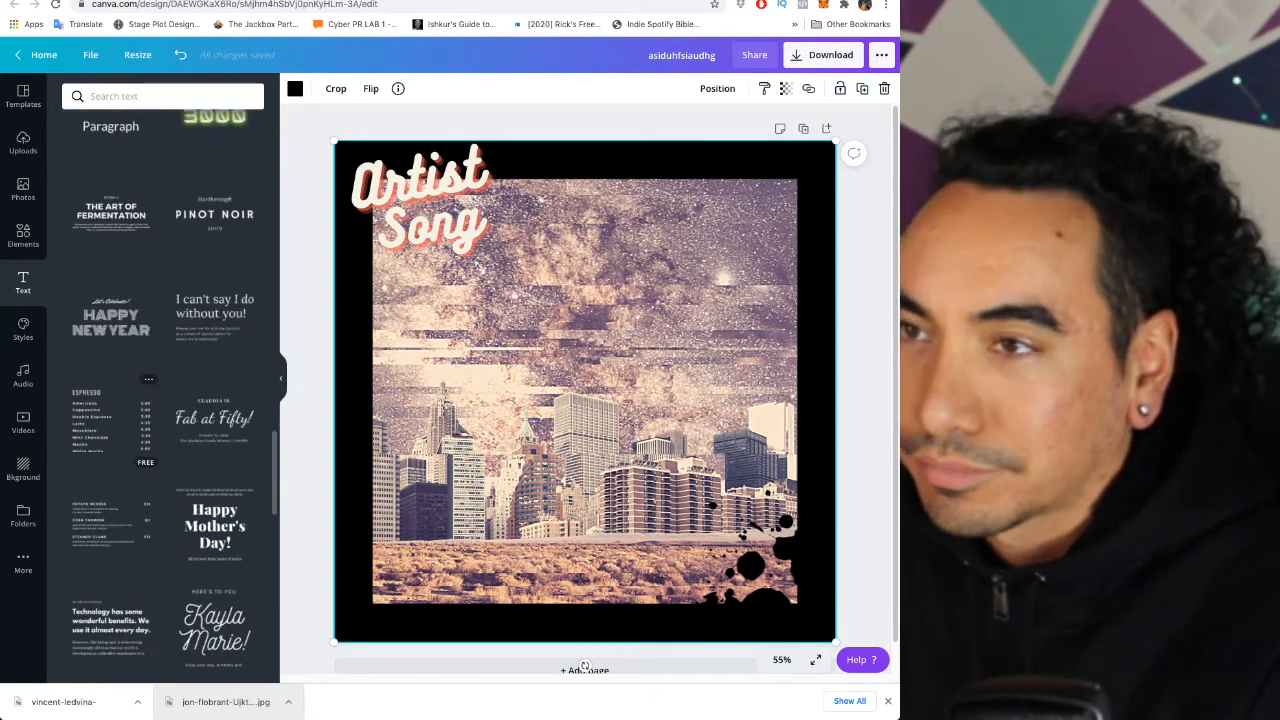
scroll(110, 400, "up", 3)
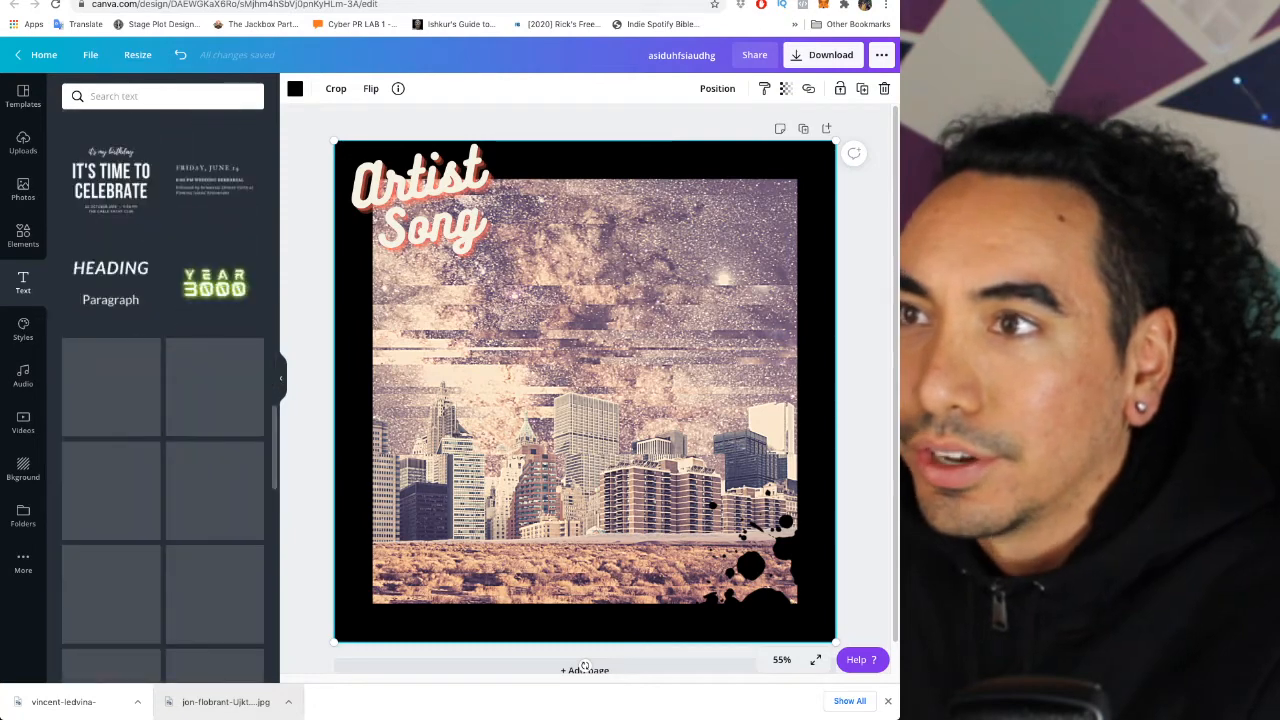
scroll(163, 390, "up", 2)
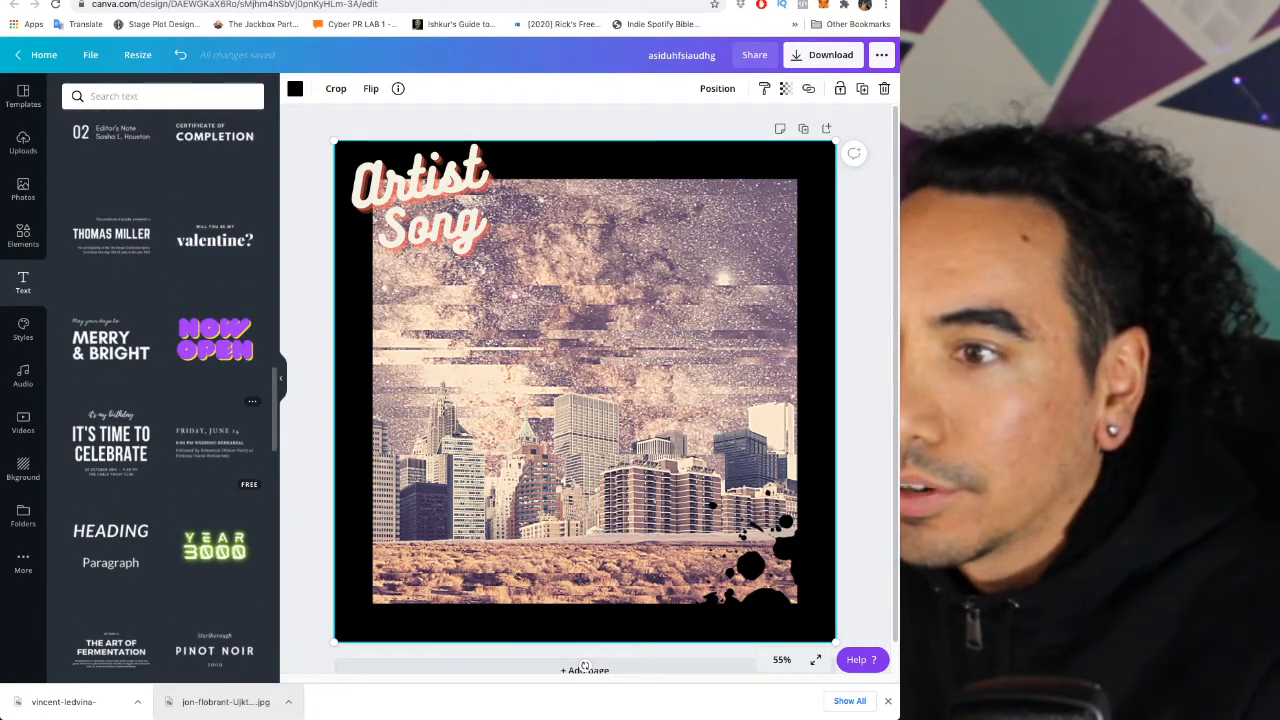
left_click_drag(584, 665, 648, 504)
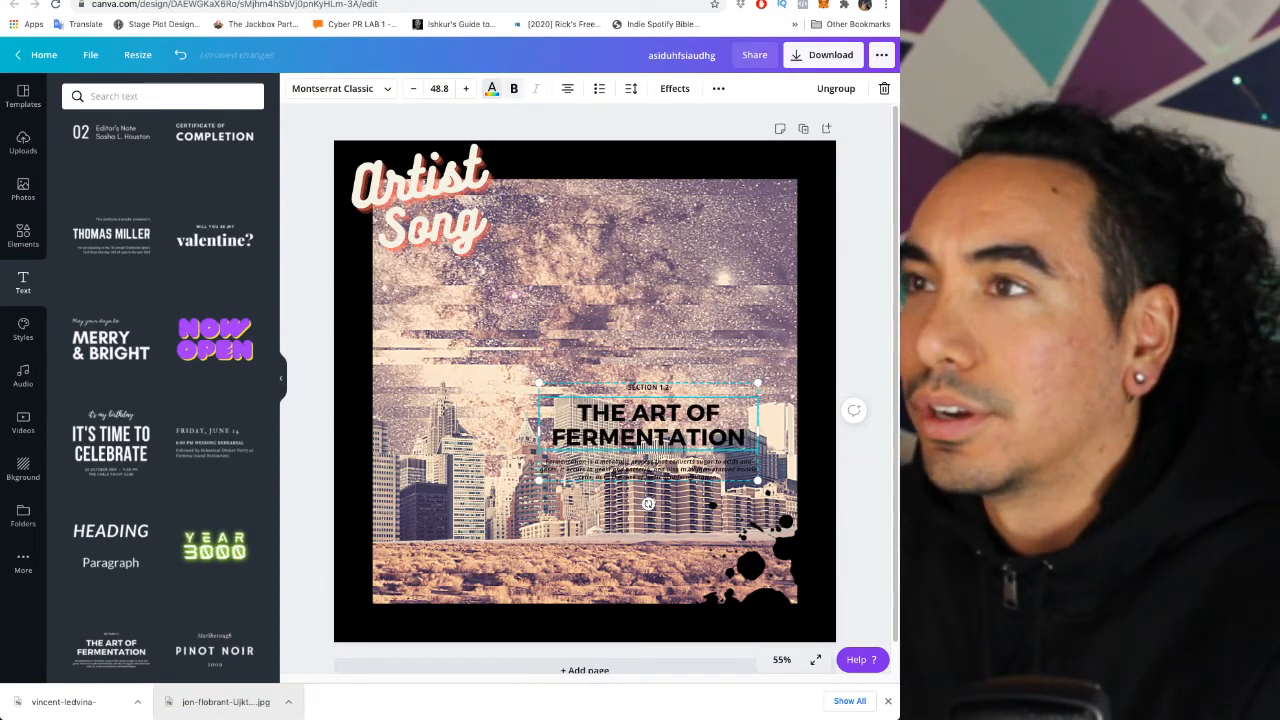
Try white on the "The Art of Fermentation" heading, and delete the heading and section line, keeping only the small paragraph
left_click(491, 88)
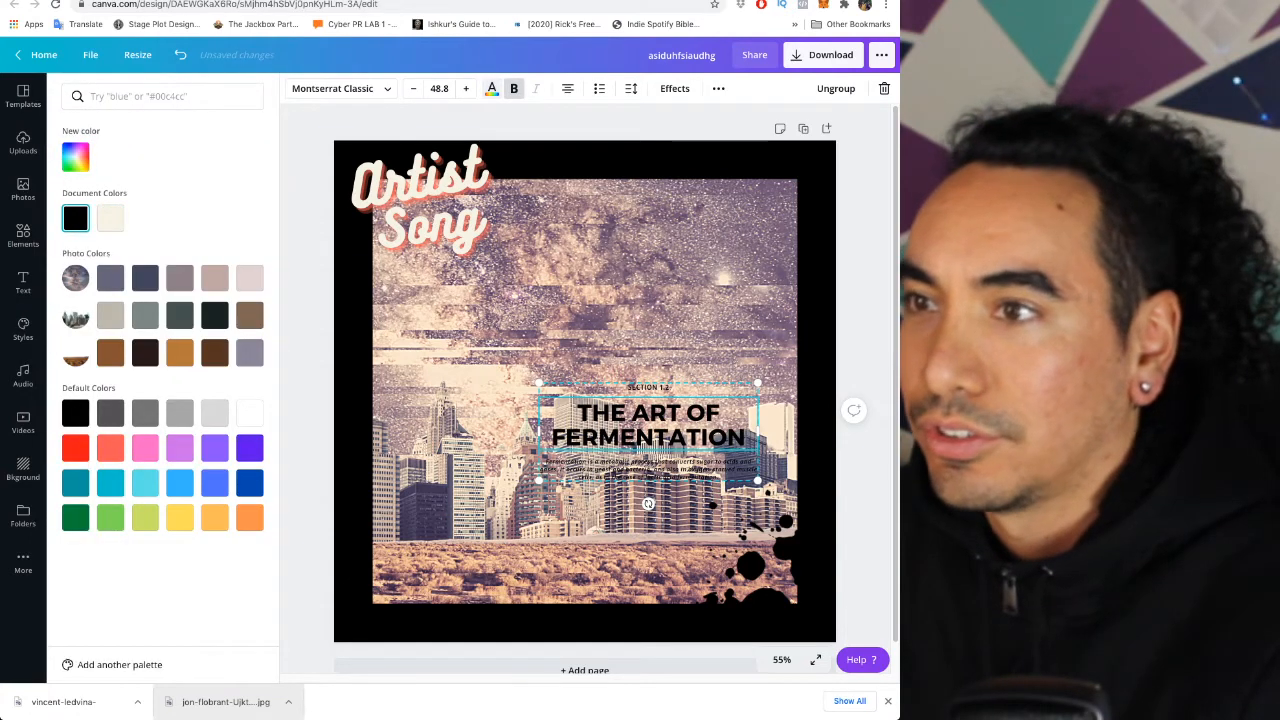
left_click(249, 413)
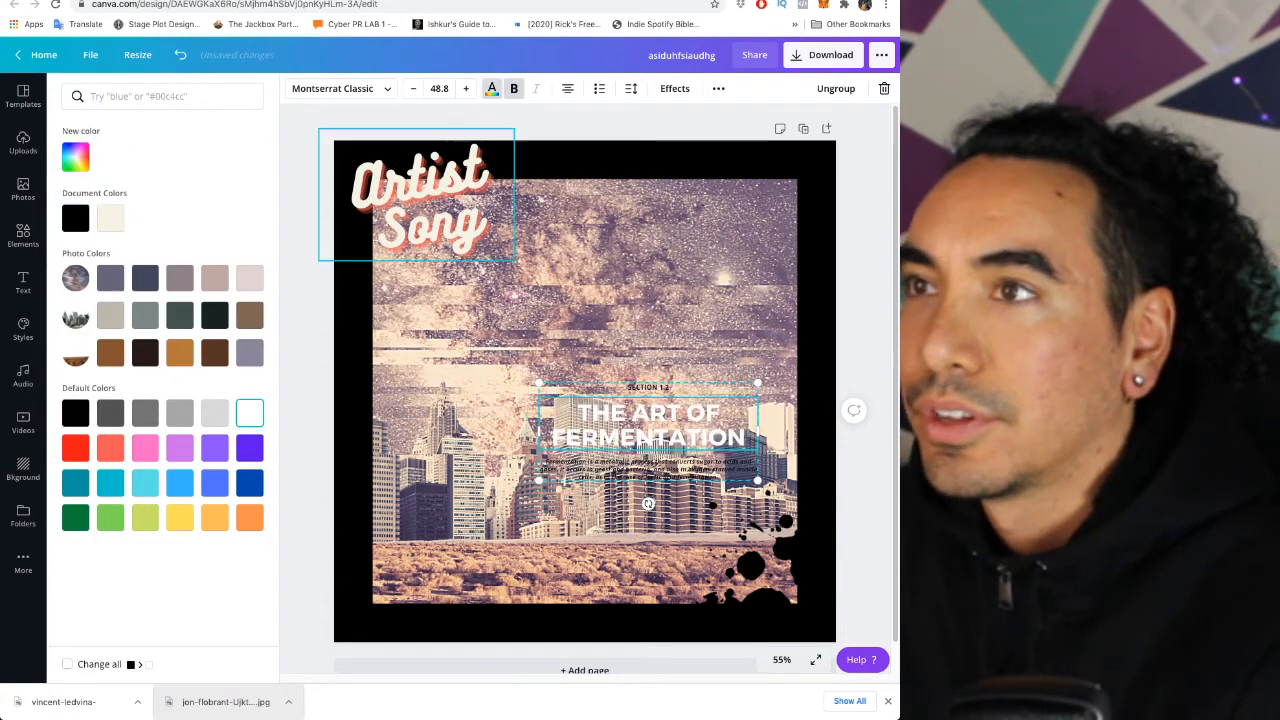
left_click(420, 200)
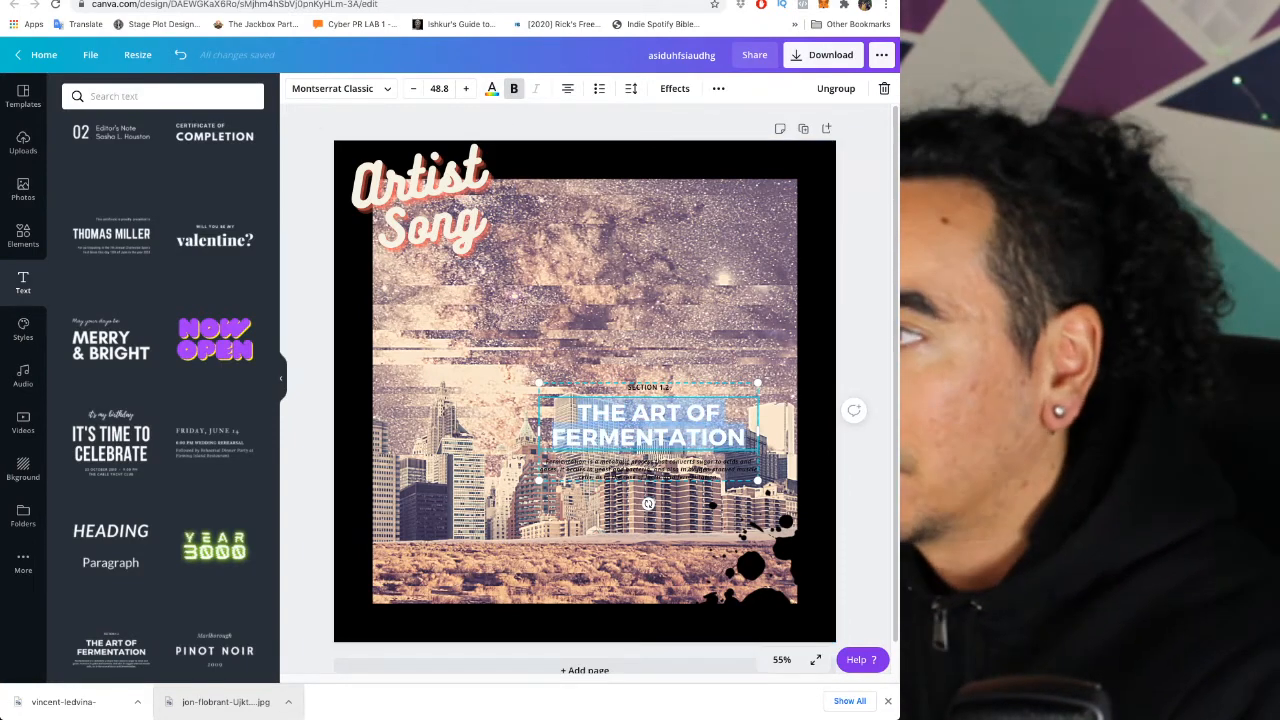
key("Delete")
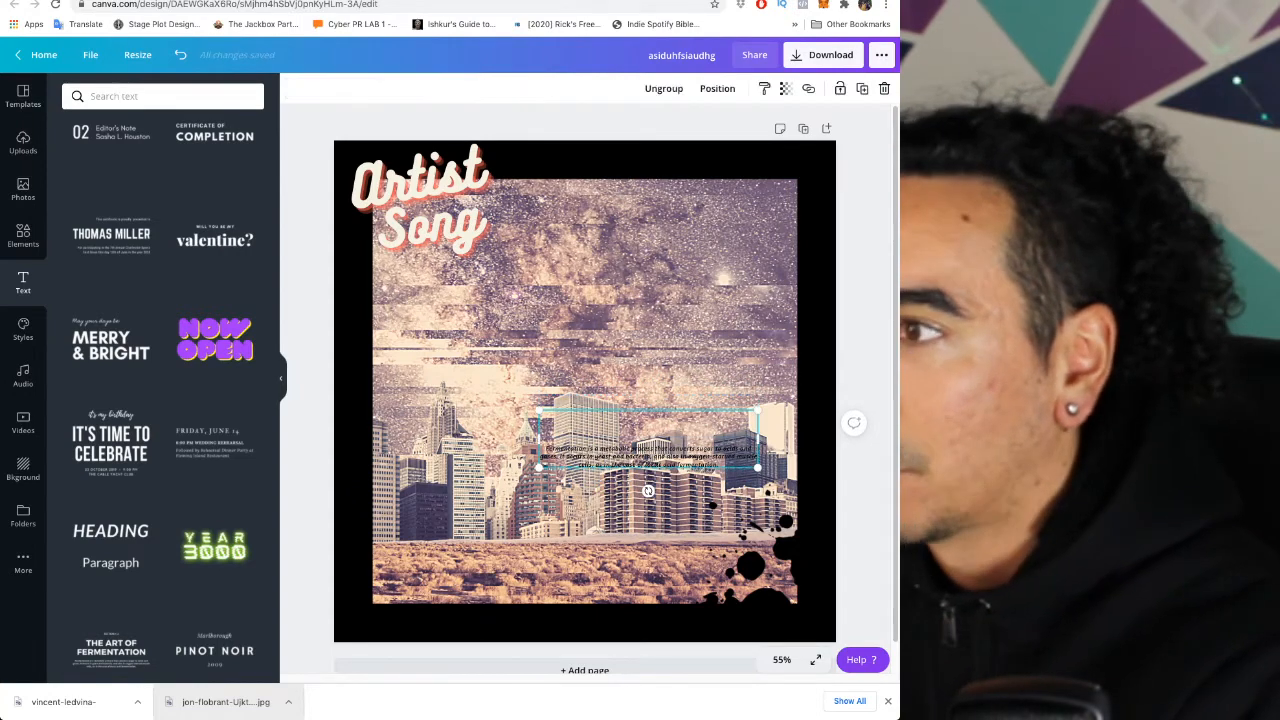
Colour the small fermentation paragraph white
left_click(648, 456)
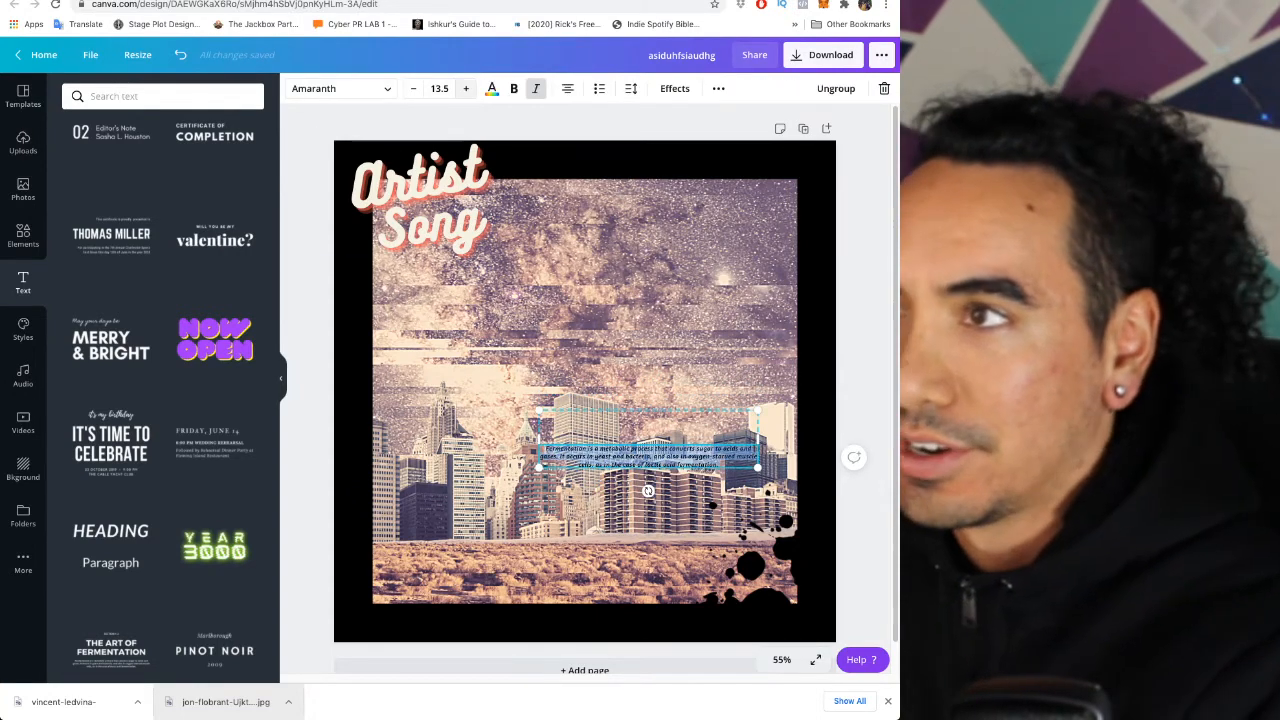
left_click(491, 88)
left_click(251, 411)
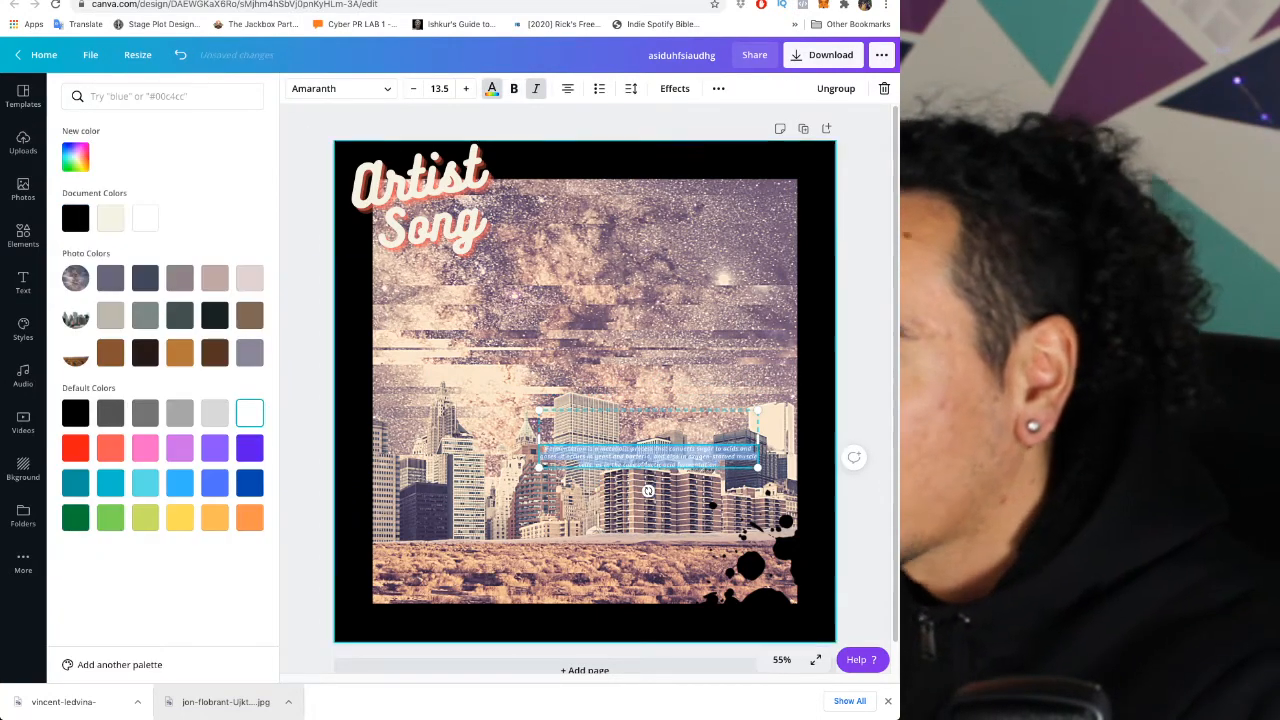
left_click(815, 400)
Rotate the white paragraph to run vertically upward and place it on the lower part of the right black border
left_click(648, 456)
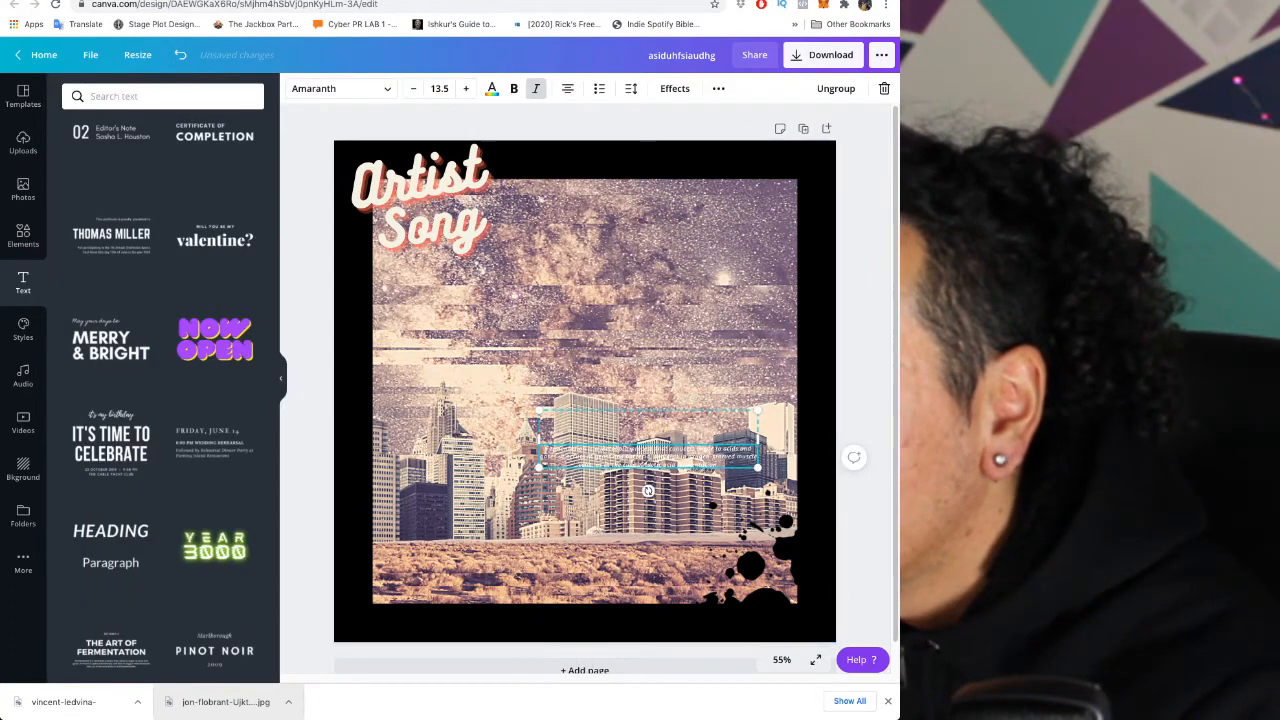
left_click_drag(649, 490, 851, 337)
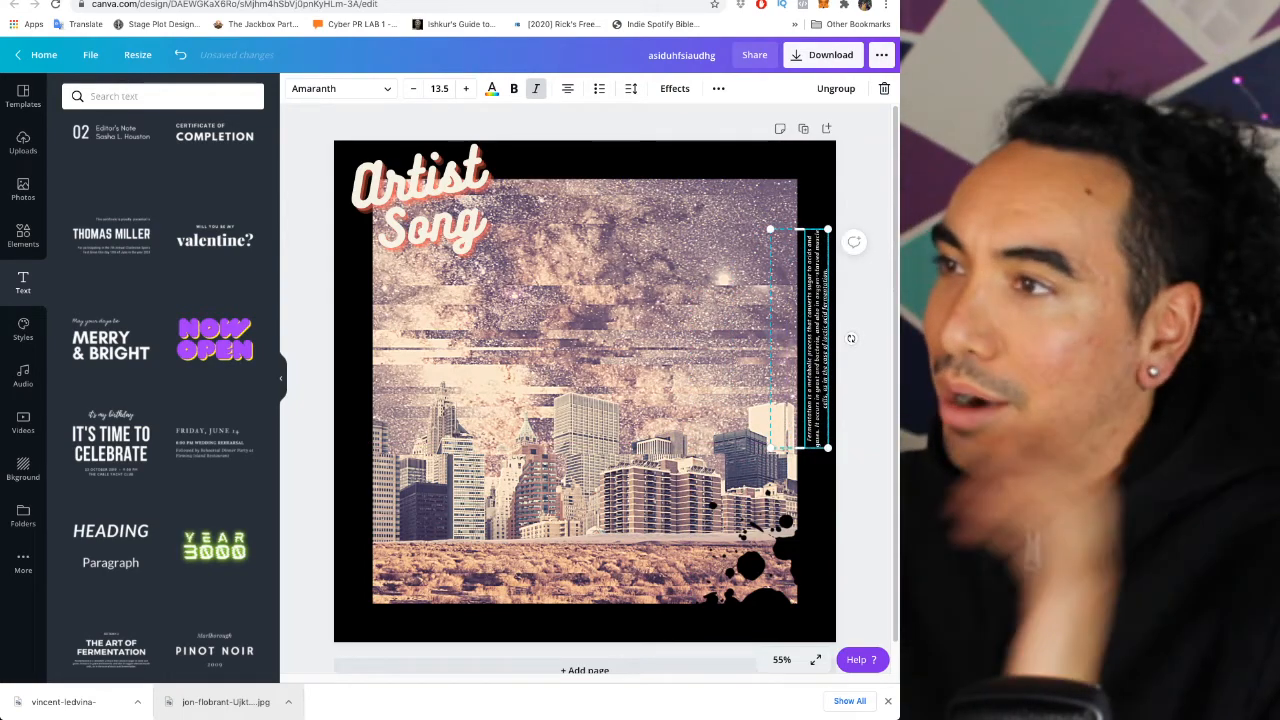
left_click_drag(851, 338, 851, 521)
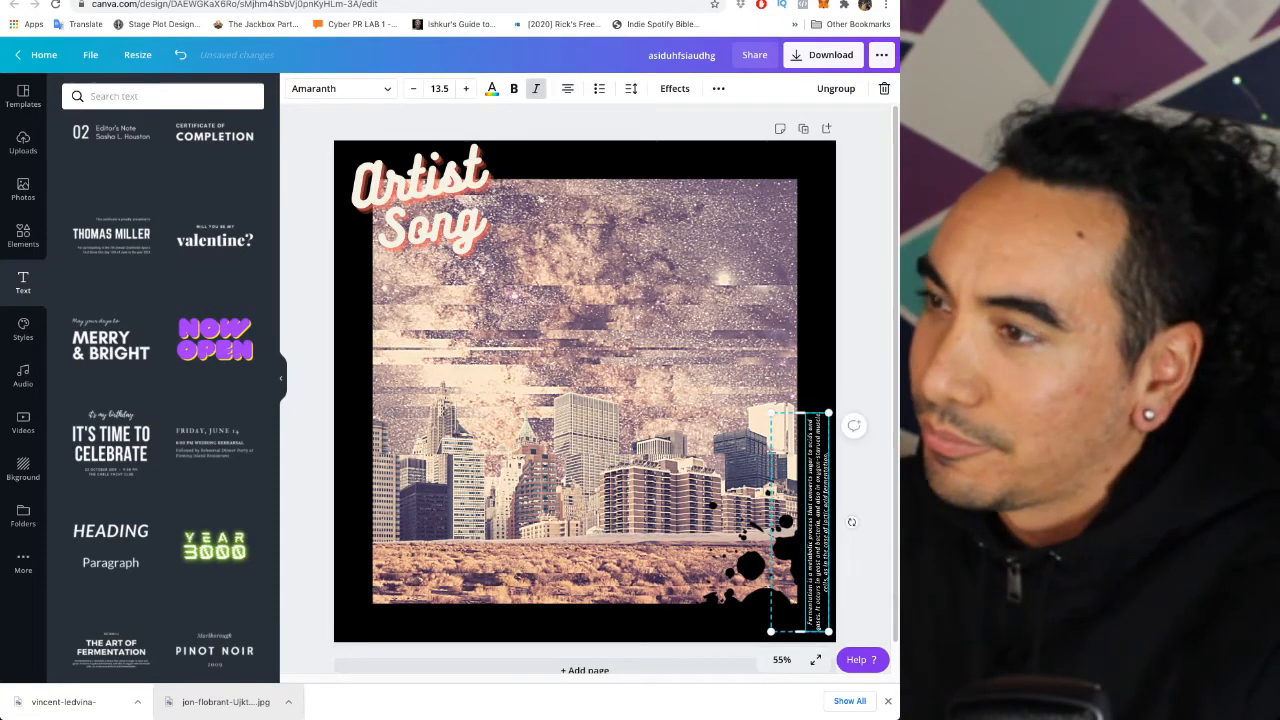
left_click(816, 521)
left_click(816, 360)
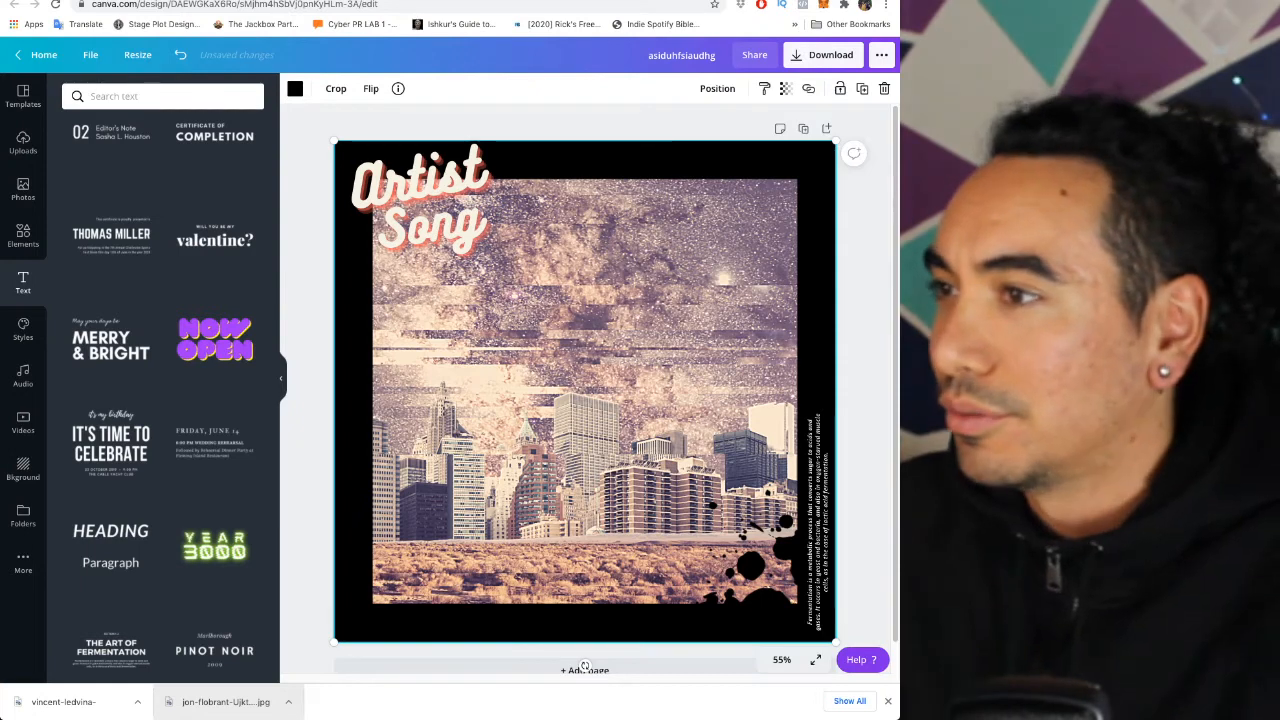
Replace the vertical paragraph's wording with five short lines of random placeholder letters and digits
double_click(816, 521)
type("sdfhoisodhiud c")
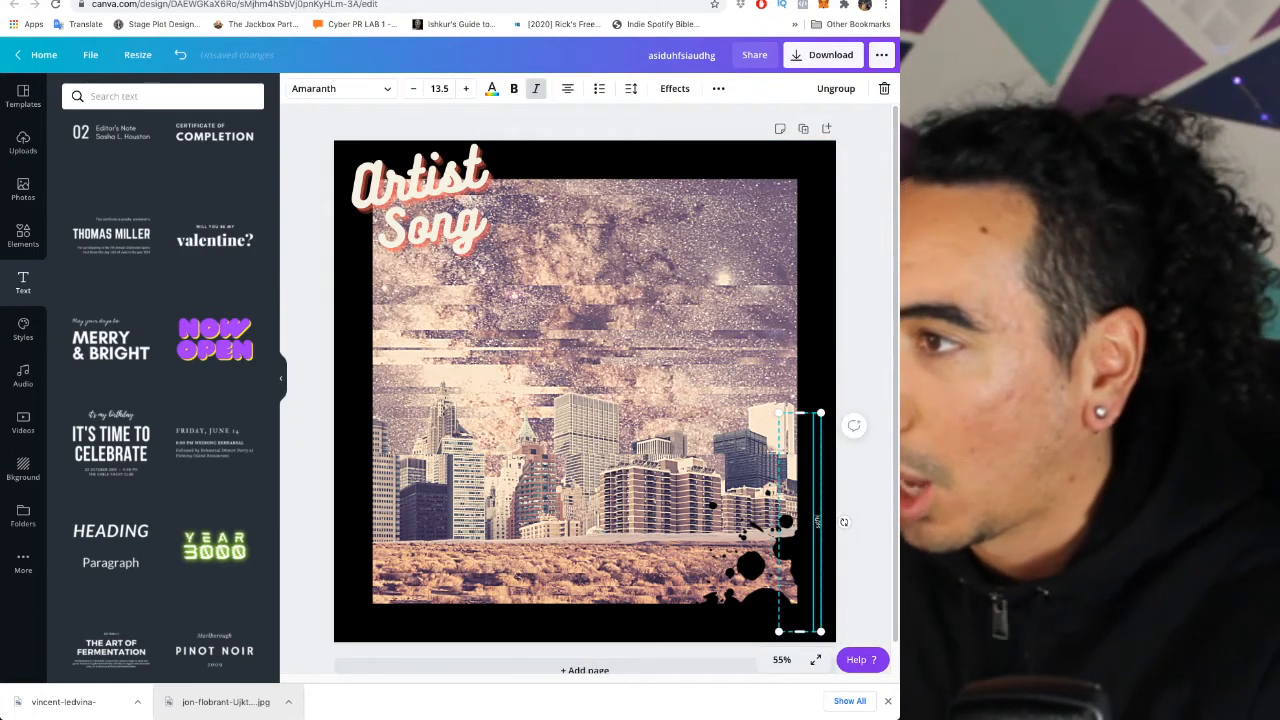
type("urnaty iuwngf ra")
key("Return")
type("asibfgyura t")
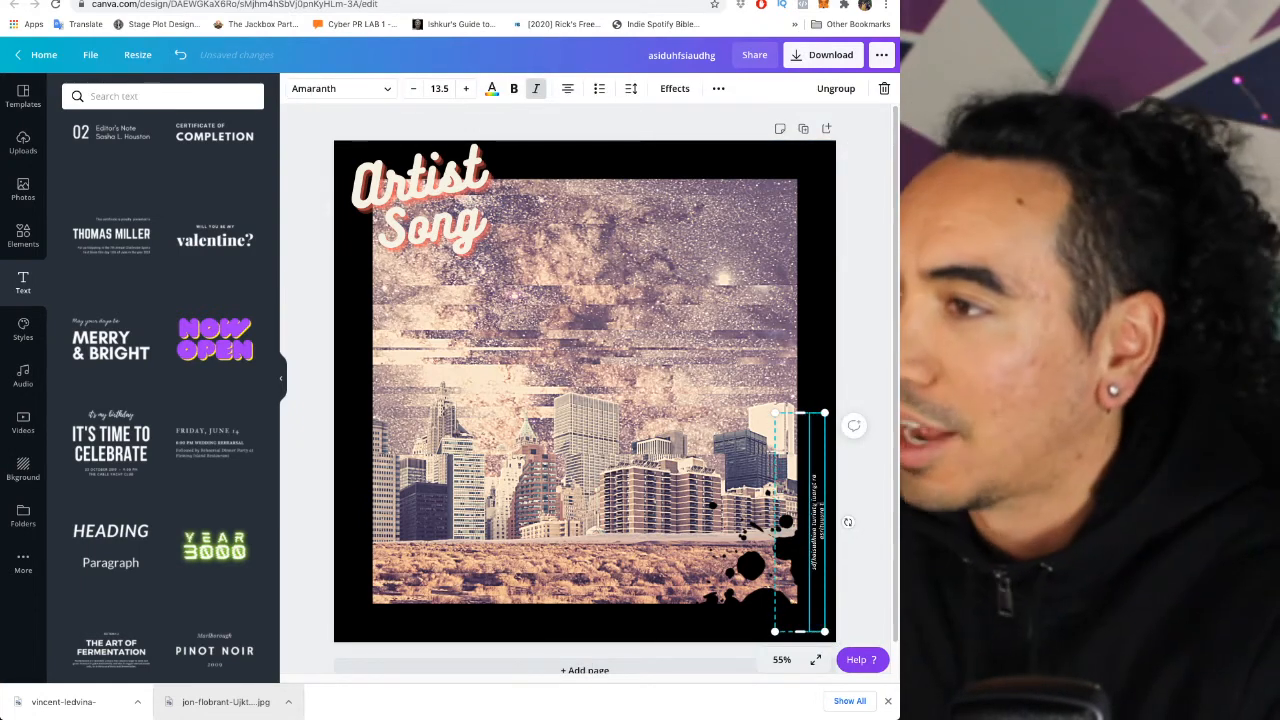
key("Return")
type("gi348576439875")
key("Return")
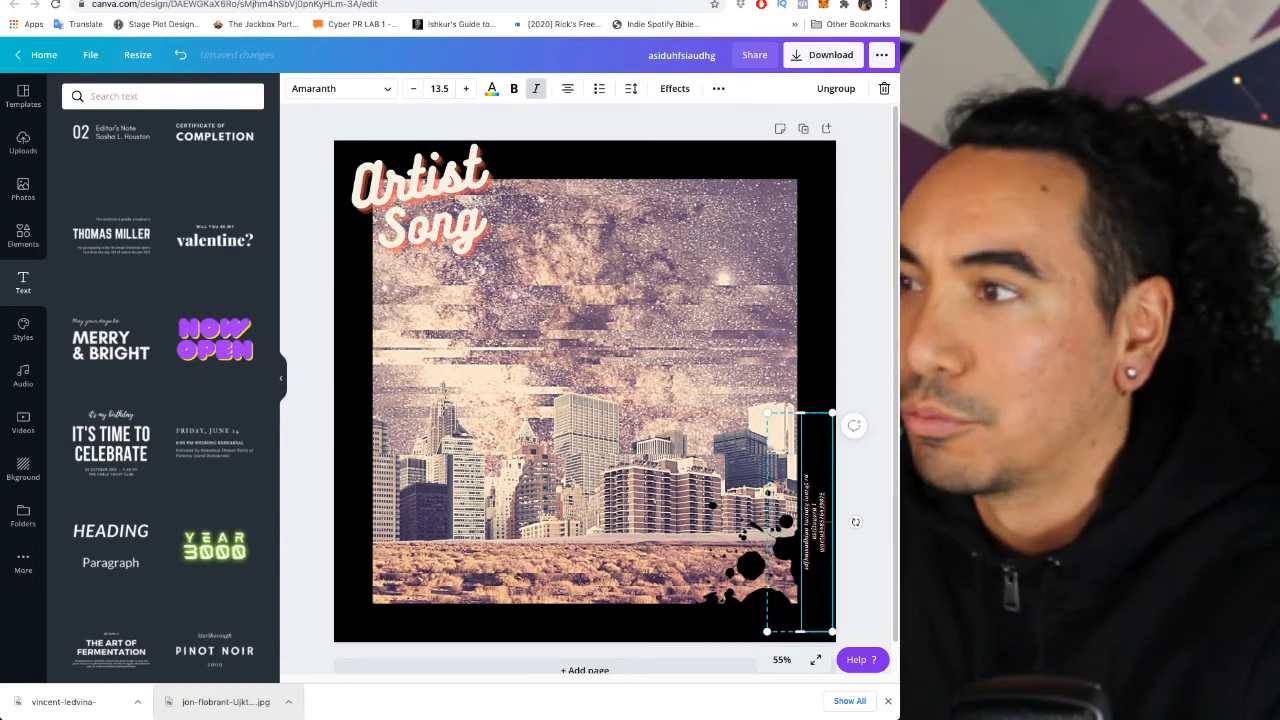
type("eiuryiuweryt")
key("Return")
type("ei3578eiurt")
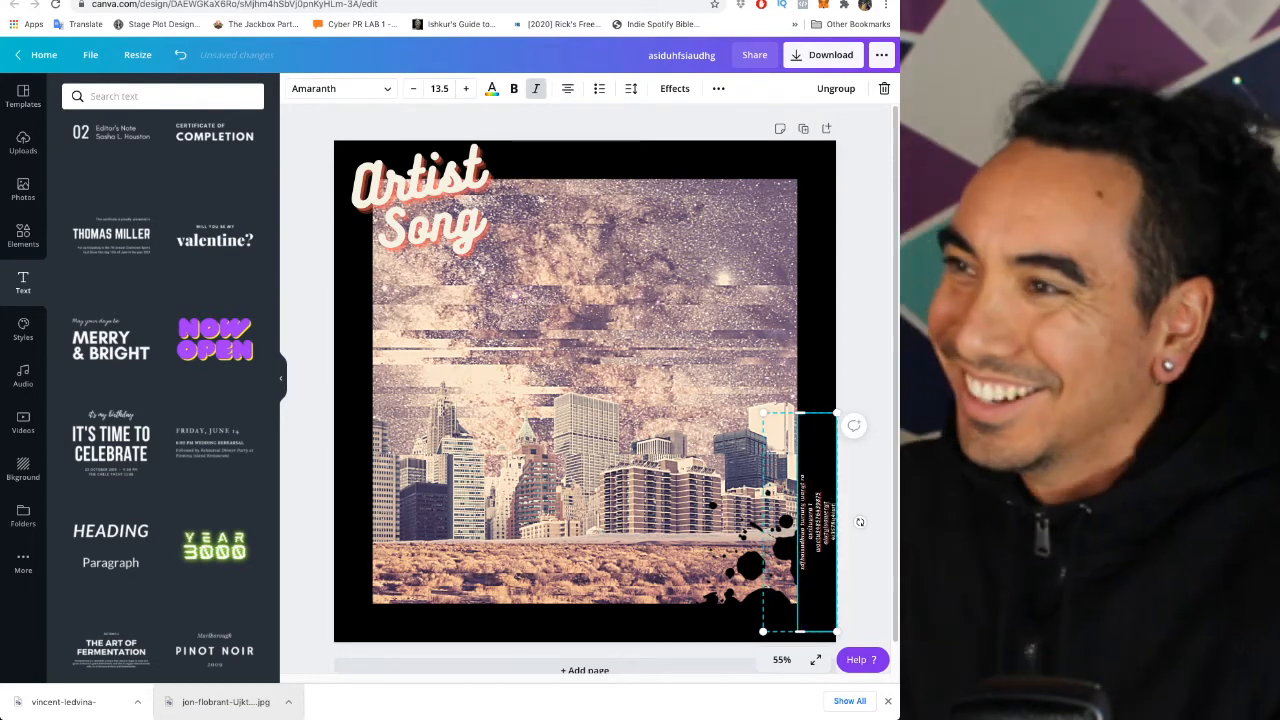
Move the vertical placeholder text further down the right border into the cover's lower corner
left_click(866, 480)
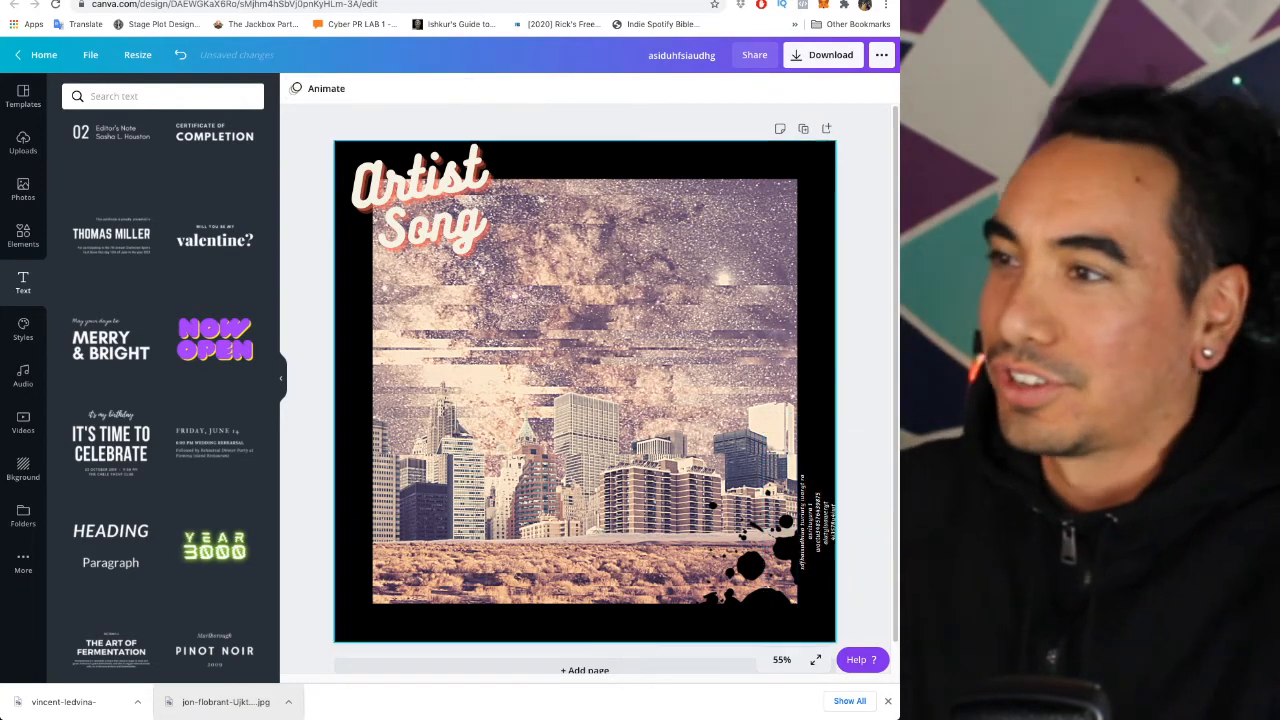
left_click_drag(815, 520, 815, 582)
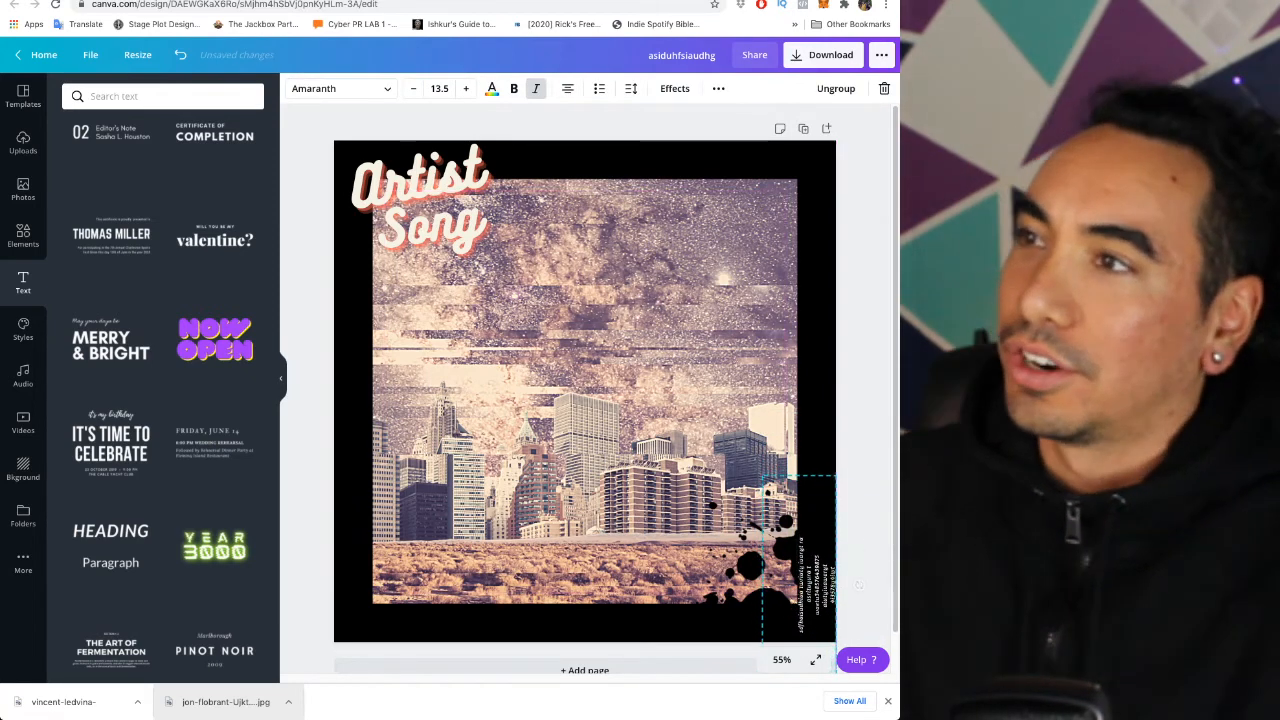
left_click(854, 488)
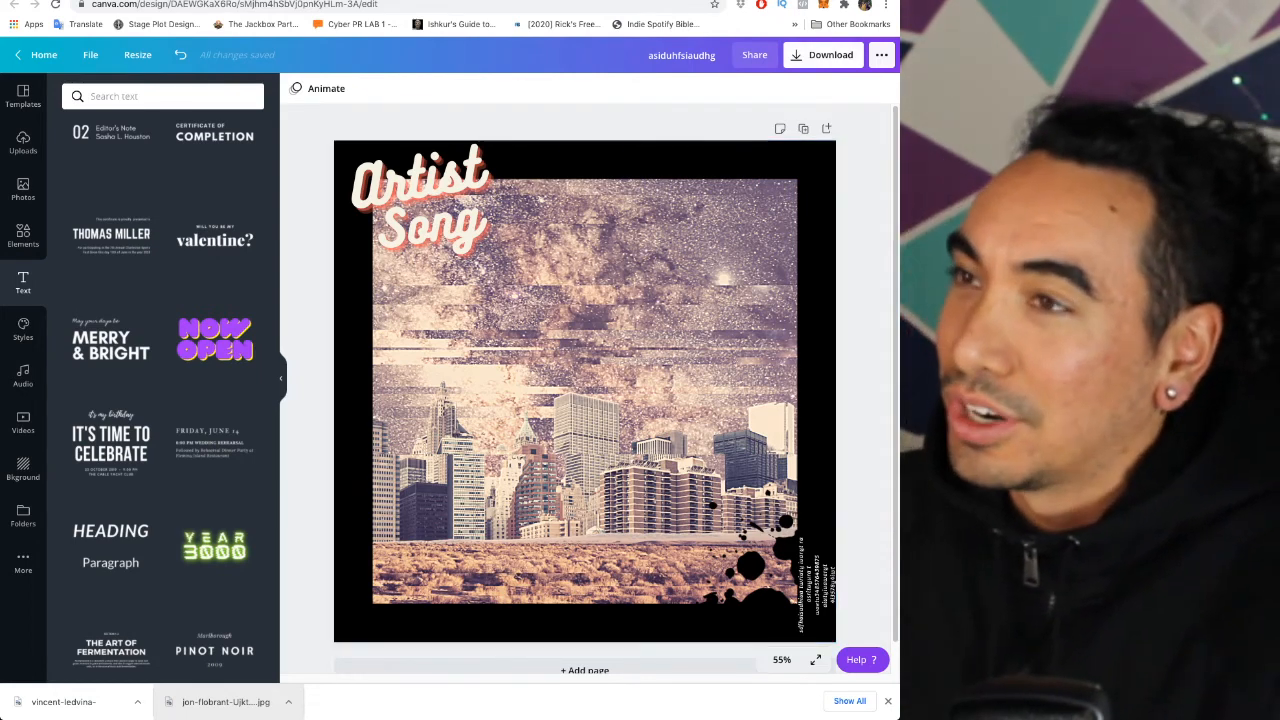
Download the finished cover as a PNG at size 1 without transparency or compression
left_click(822, 55)
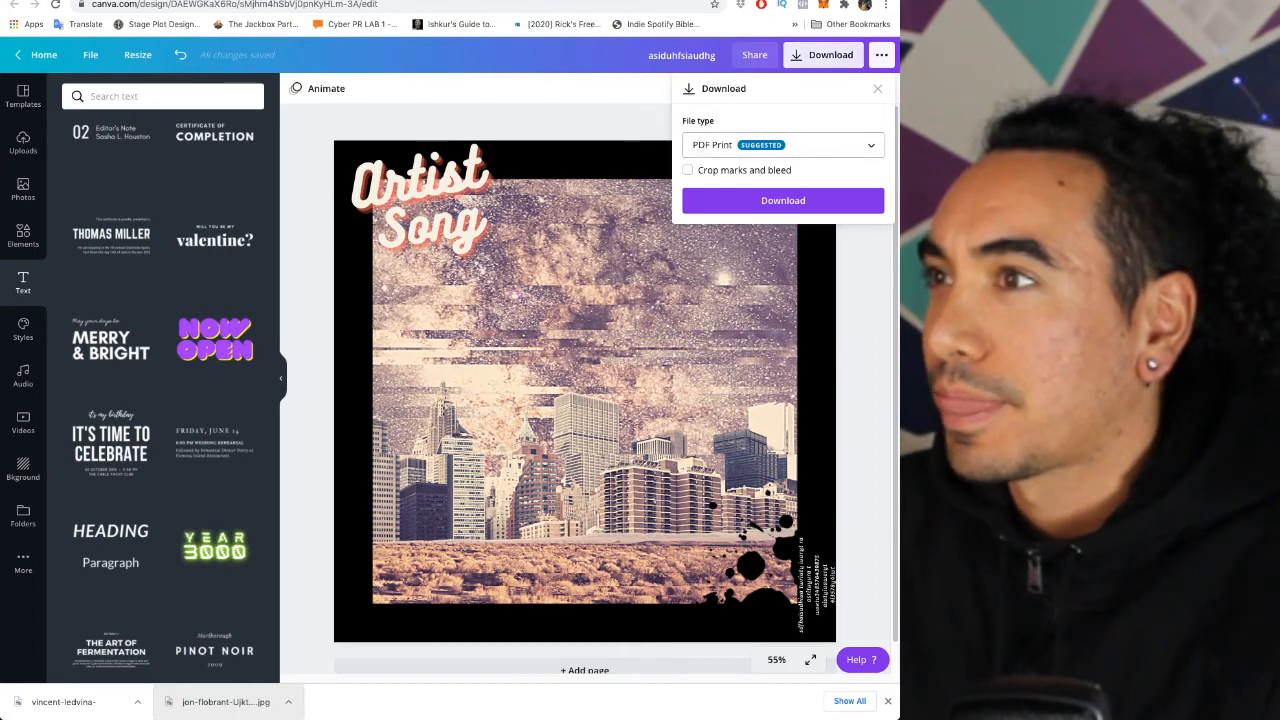
left_click(783, 145)
scroll(770, 157, "up", 1)
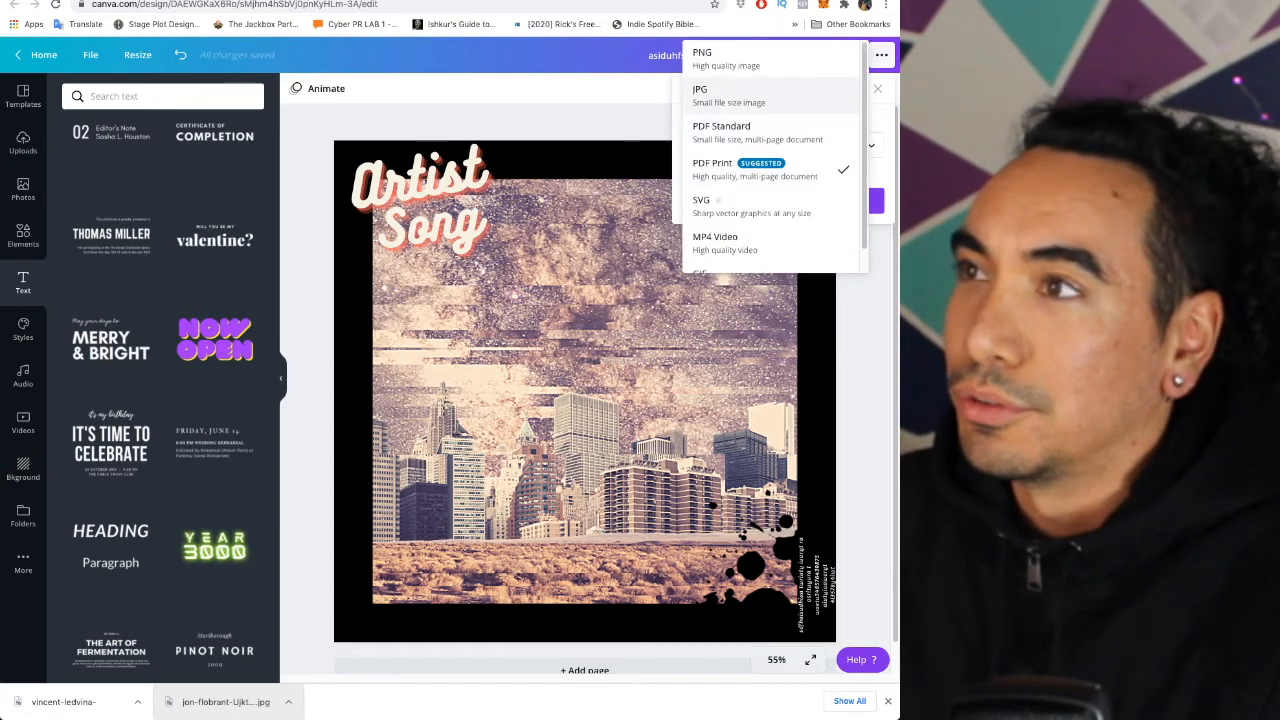
left_click(730, 58)
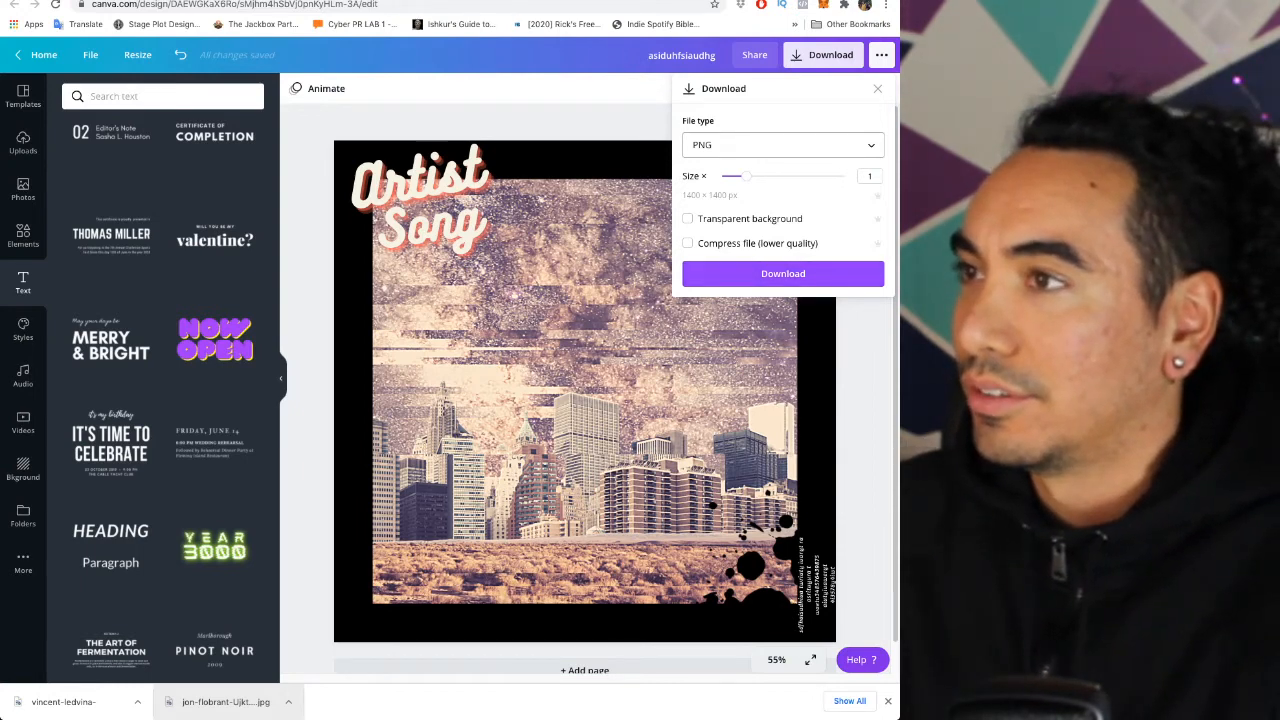
left_click(783, 273)
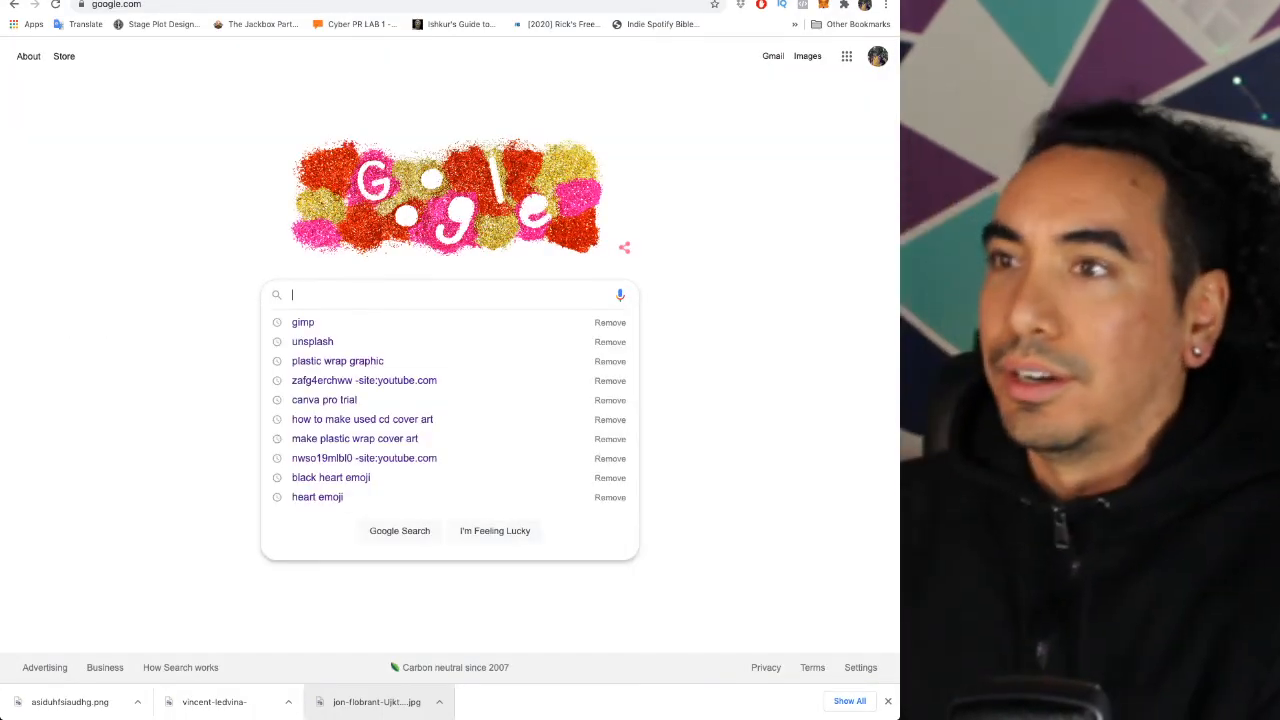
Switch to Google, search for "plastic wrap graphic" and open Spoon Graphics' "6 Free High Resolution Plastic Wrap Textures" page
left_click(337, 361)
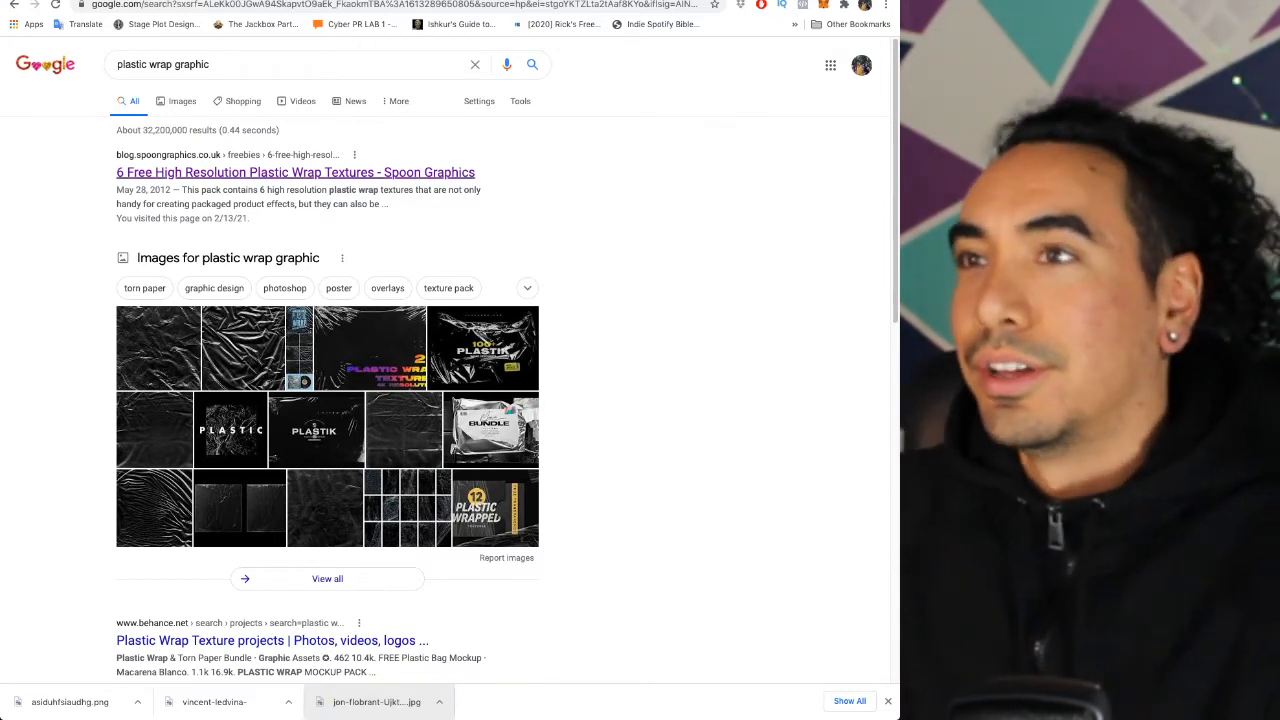
left_click(295, 172)
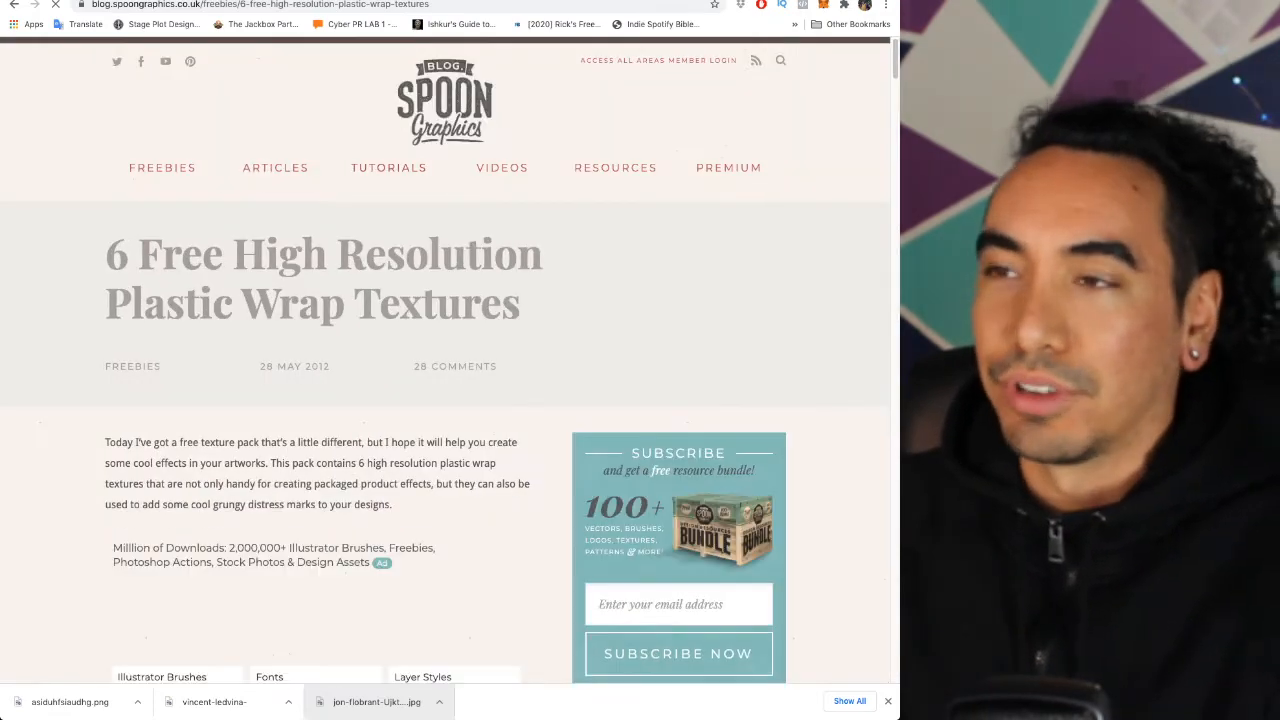
Examine the plastic wrap texture previews and their usage description on the Spoon Graphics page
scroll(450, 360, "down", 3)
scroll(450, 360, "down", 15)
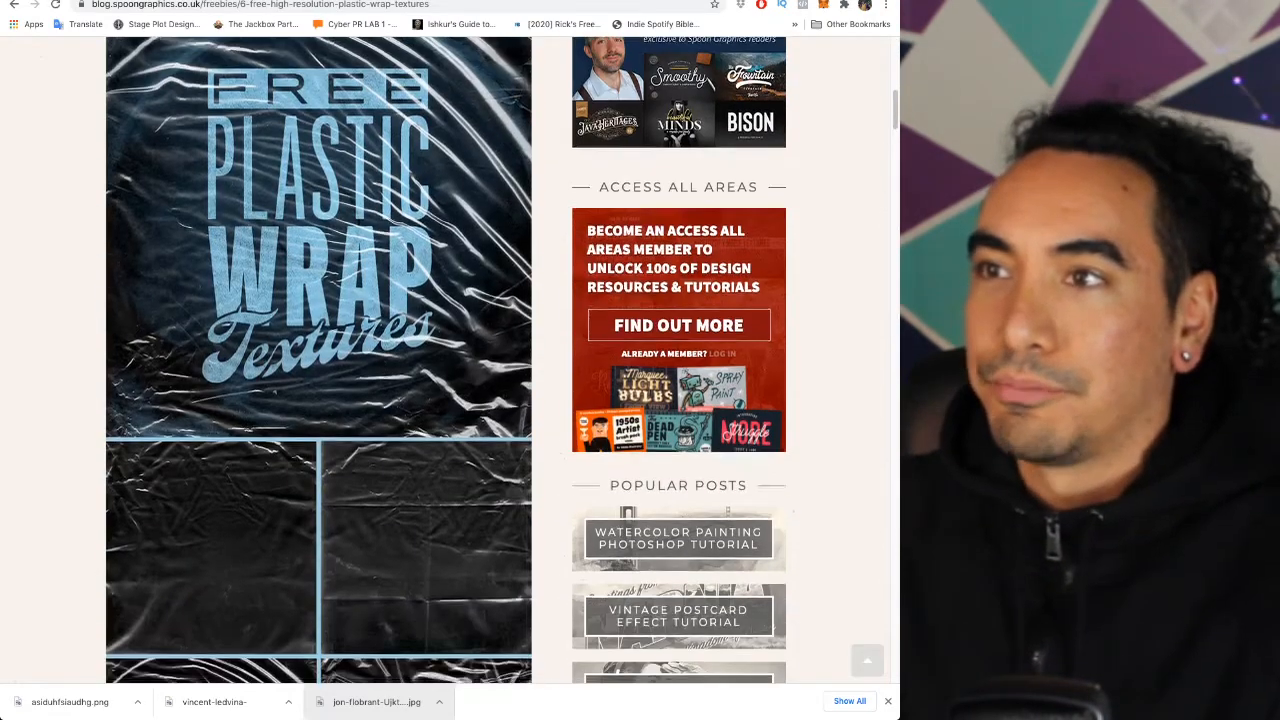
scroll(450, 360, "down", 15)
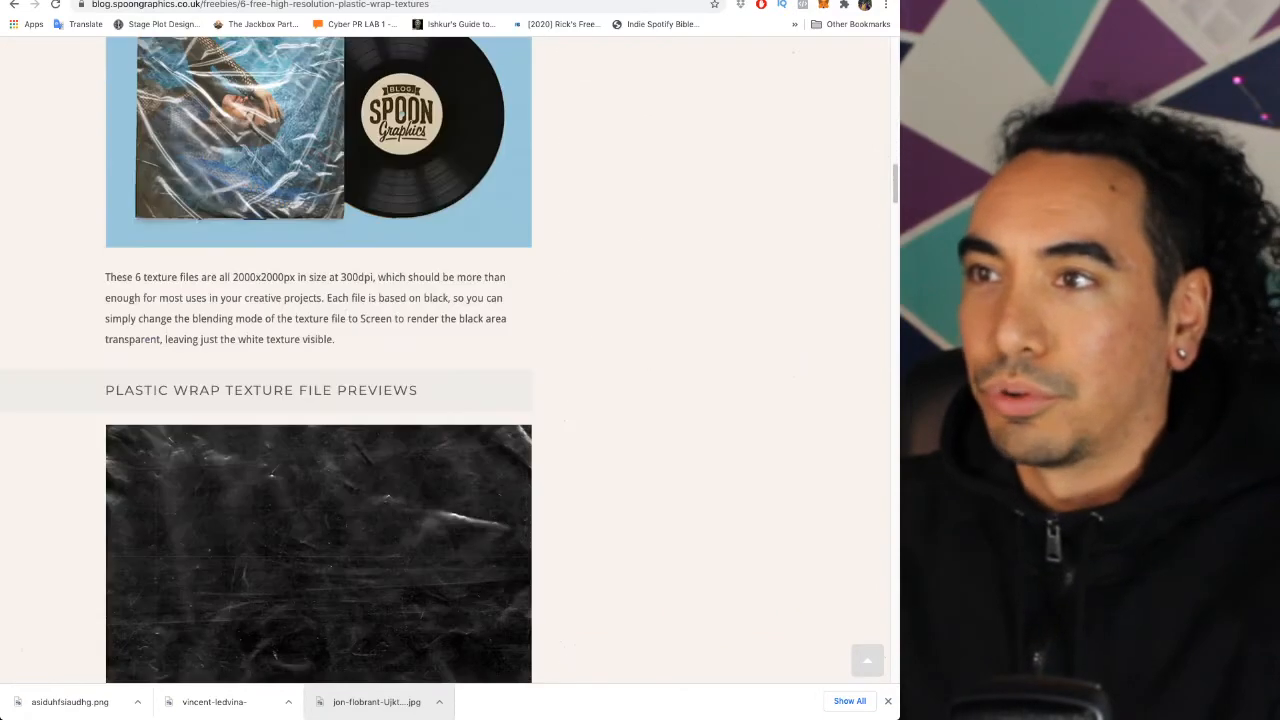
scroll(450, 360, "down", 15)
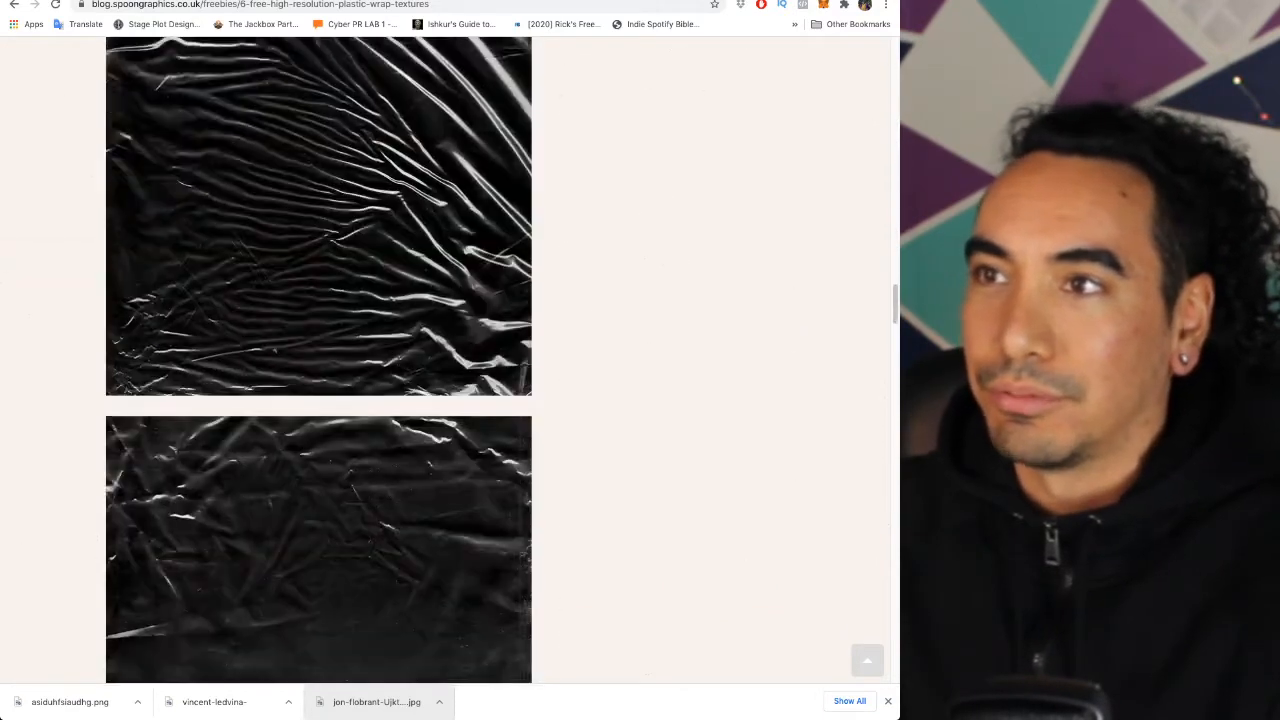
scroll(450, 360, "down", 1)
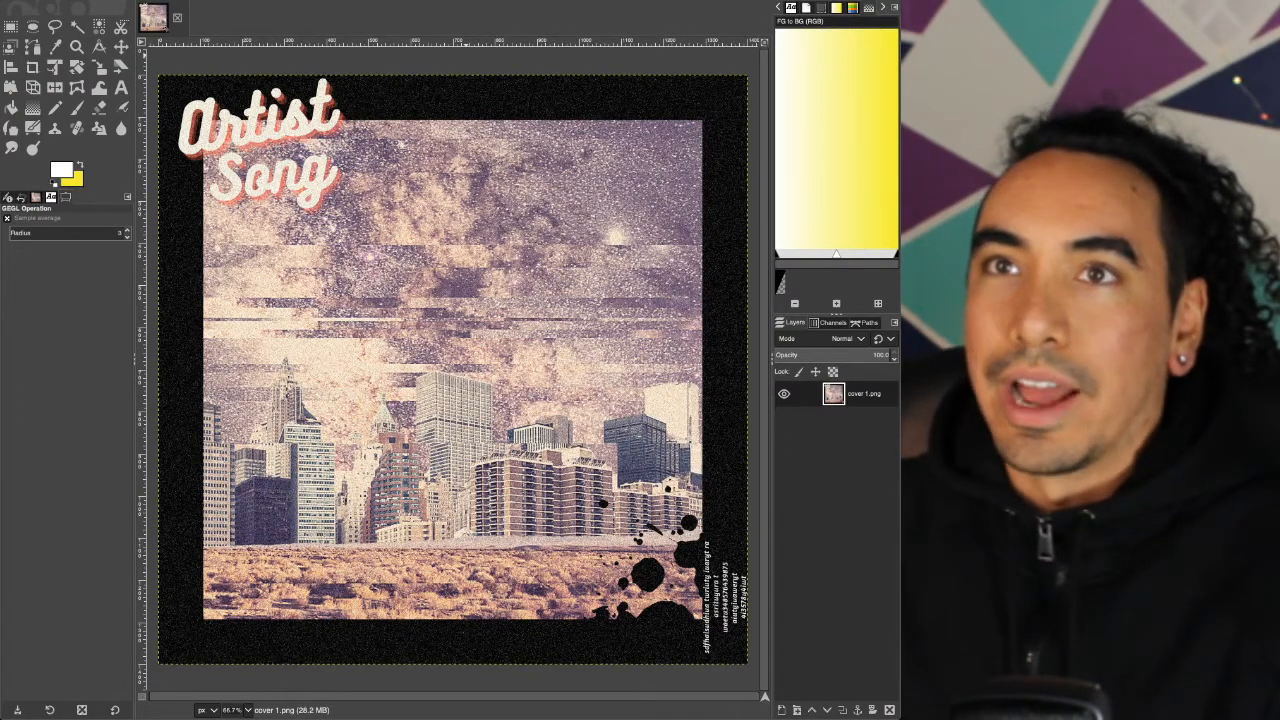
Switch to GIMP, add PLASTIC WRAP.jpg as a layer above the cover image and toggle its visibility to compare
left_click_drag(33, 67, 354, 263)
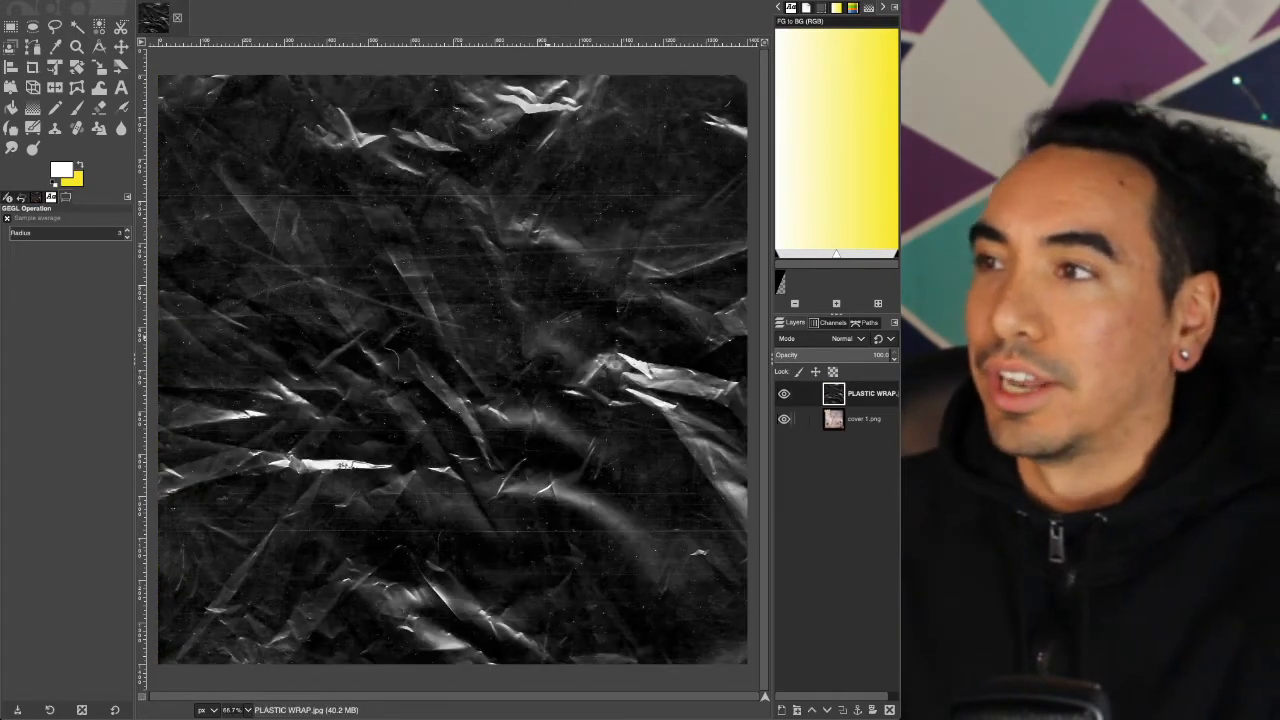
left_click(862, 419)
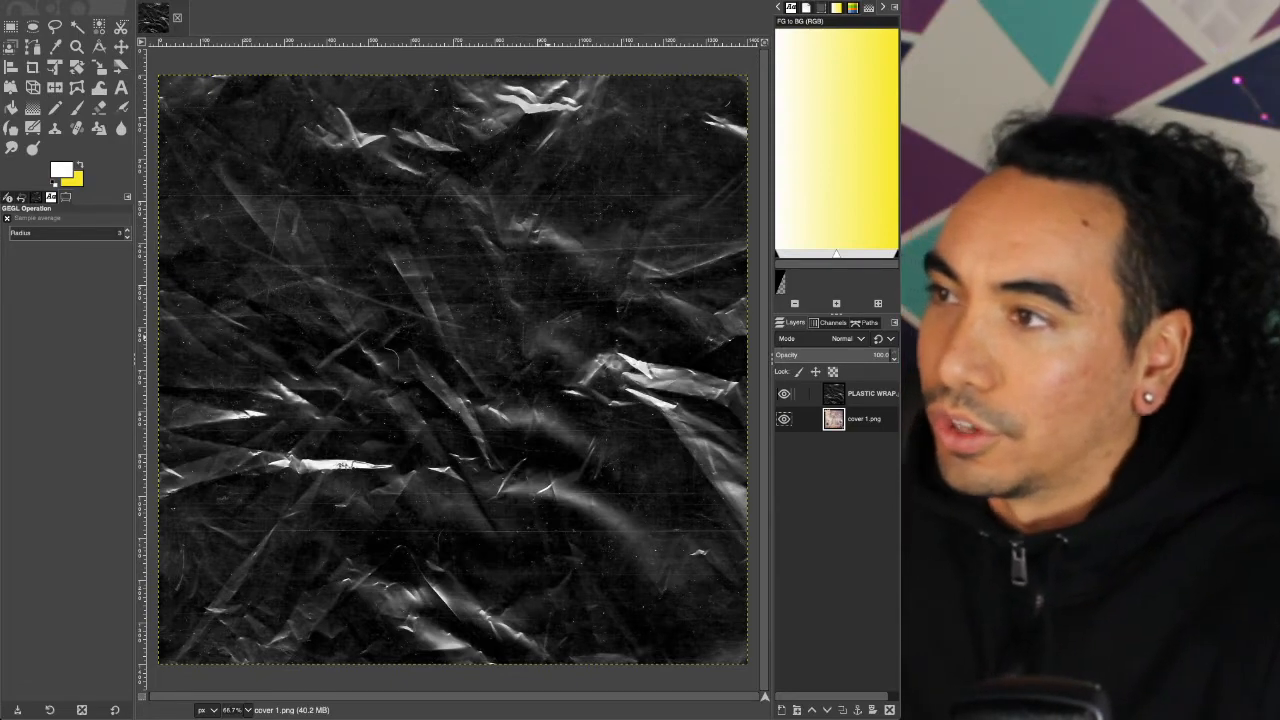
left_click(784, 393)
left_click(784, 393)
left_click(784, 393)
left_click(784, 393)
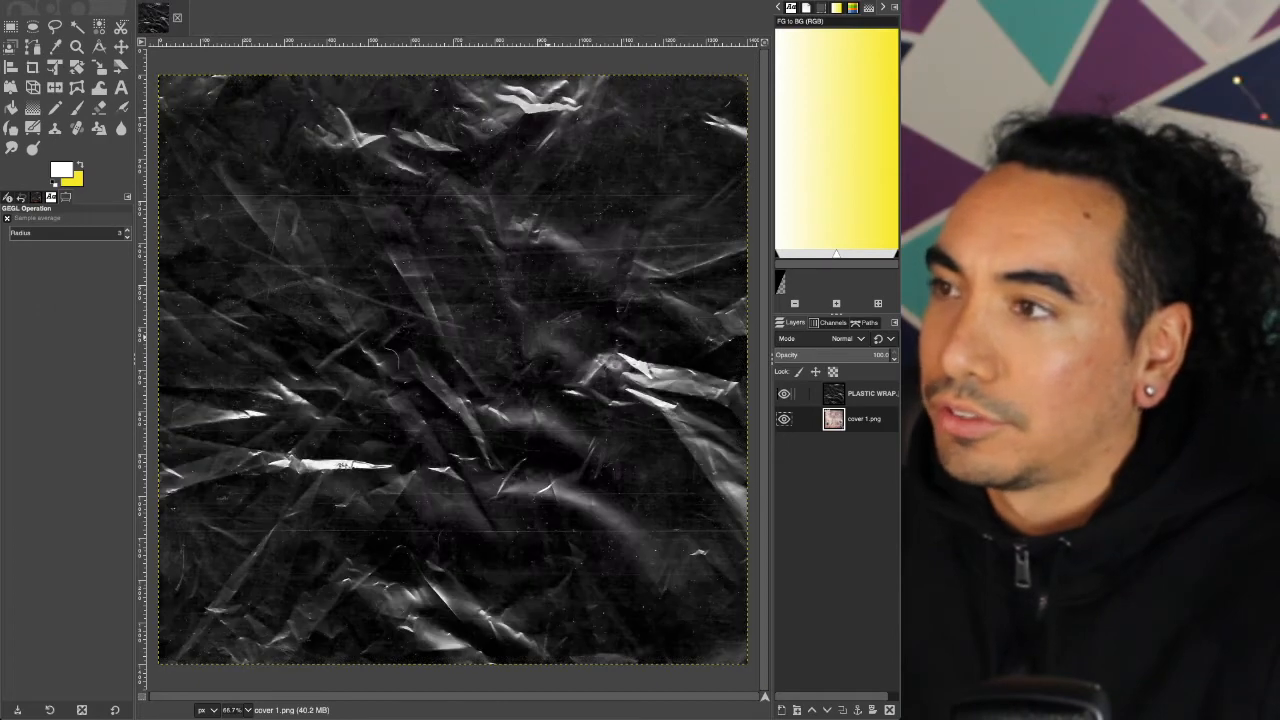
Move the plastic wrap layer beneath the cover layer
left_click(862, 393)
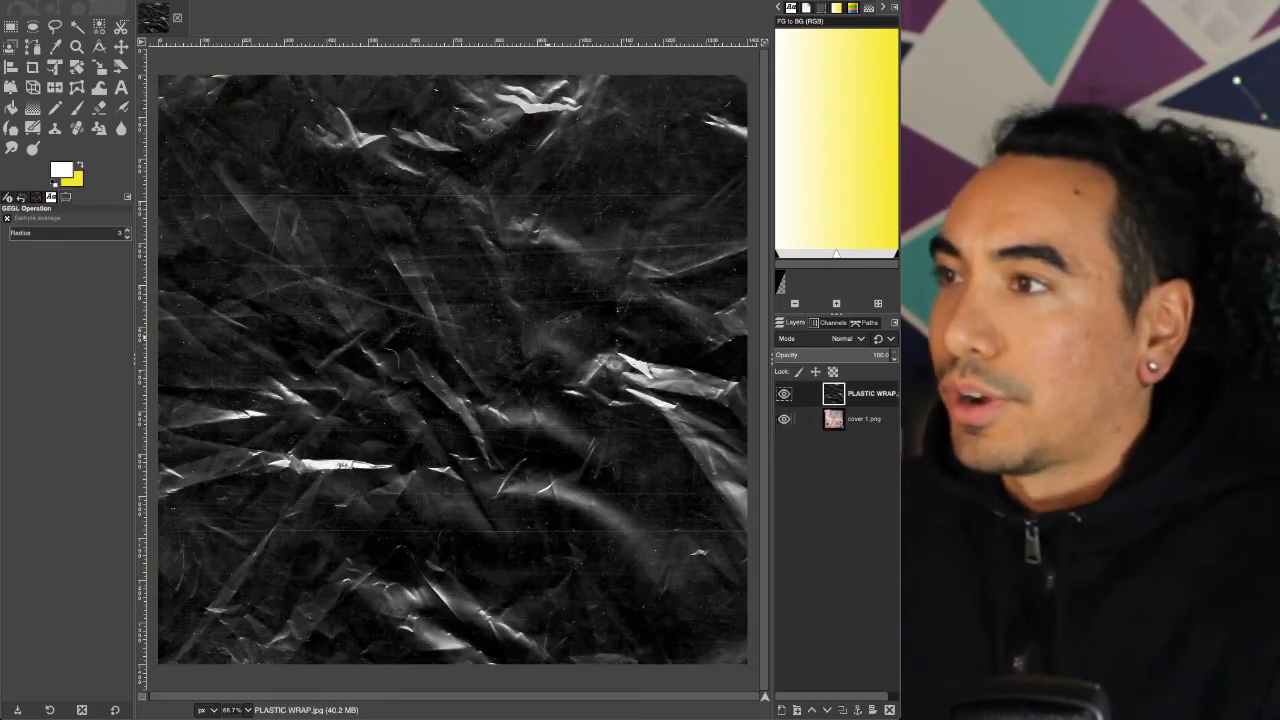
left_click(862, 419)
left_click(862, 393)
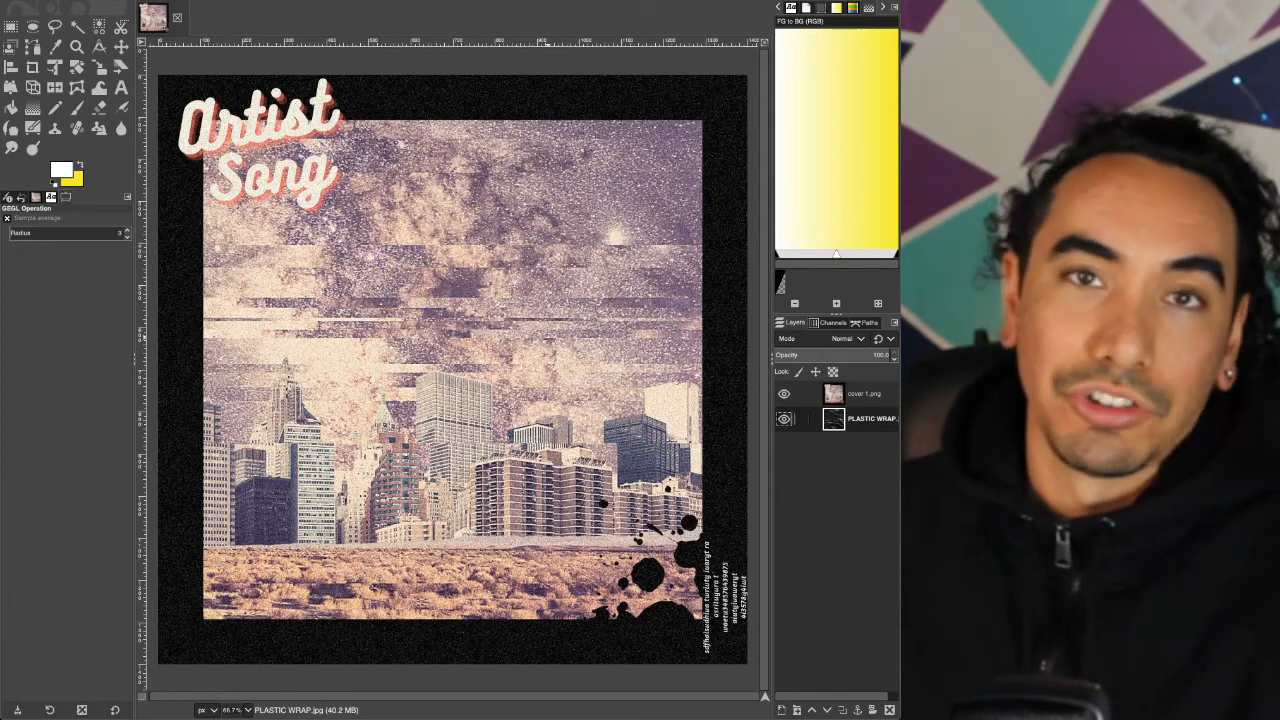
Place the plastic wrap layer above the cover and blend it in Screen mode at reduced opacity
left_click_drag(862, 419, 862, 385)
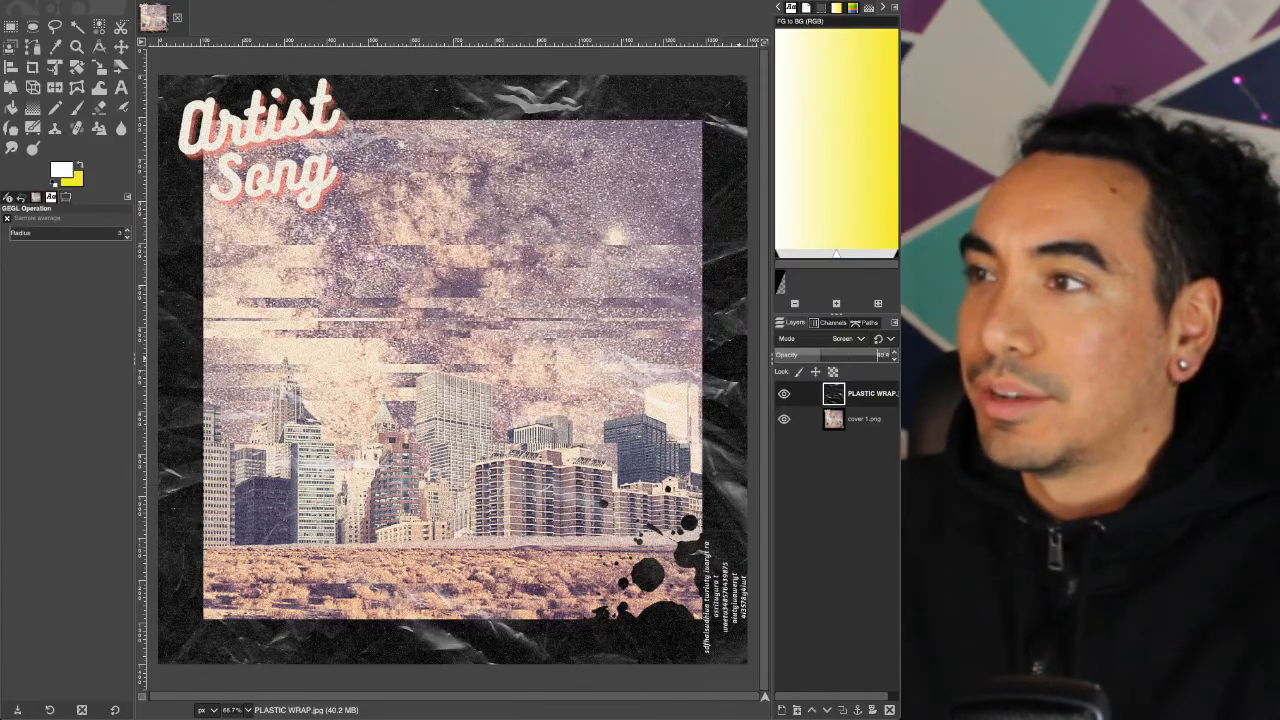
left_click_drag(820, 355, 848, 355)
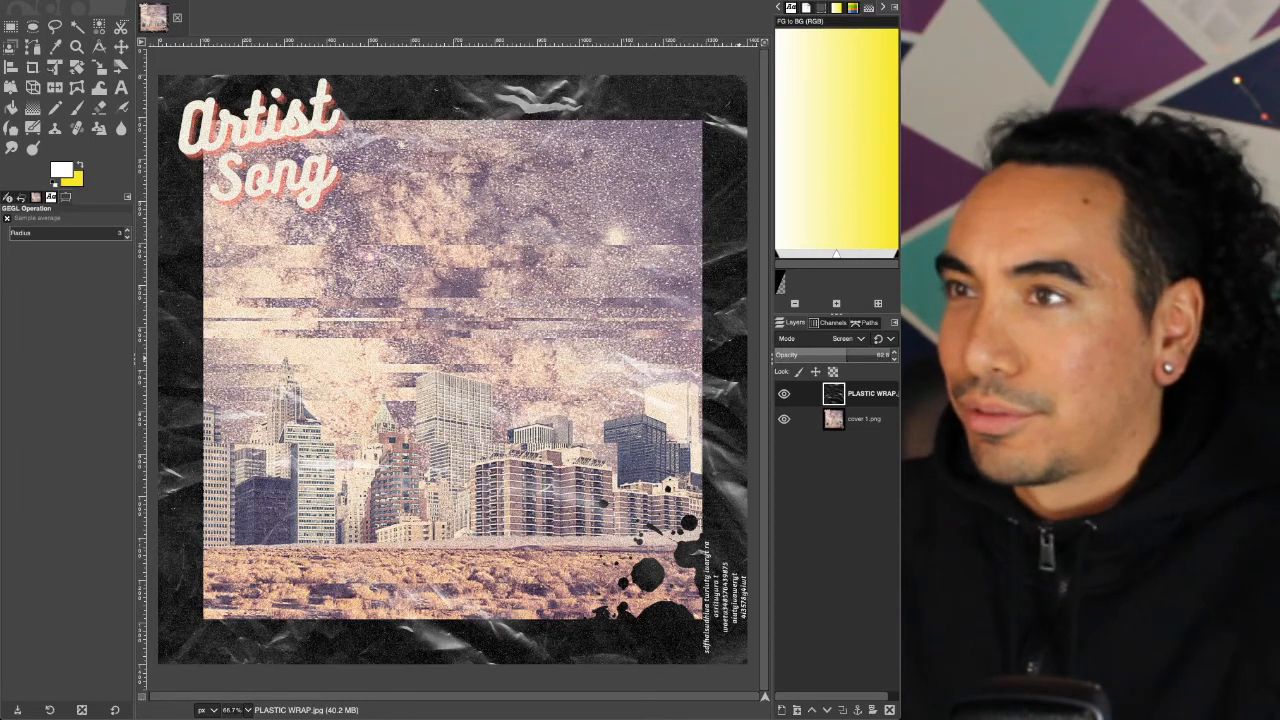
left_click_drag(847, 355, 828, 355)
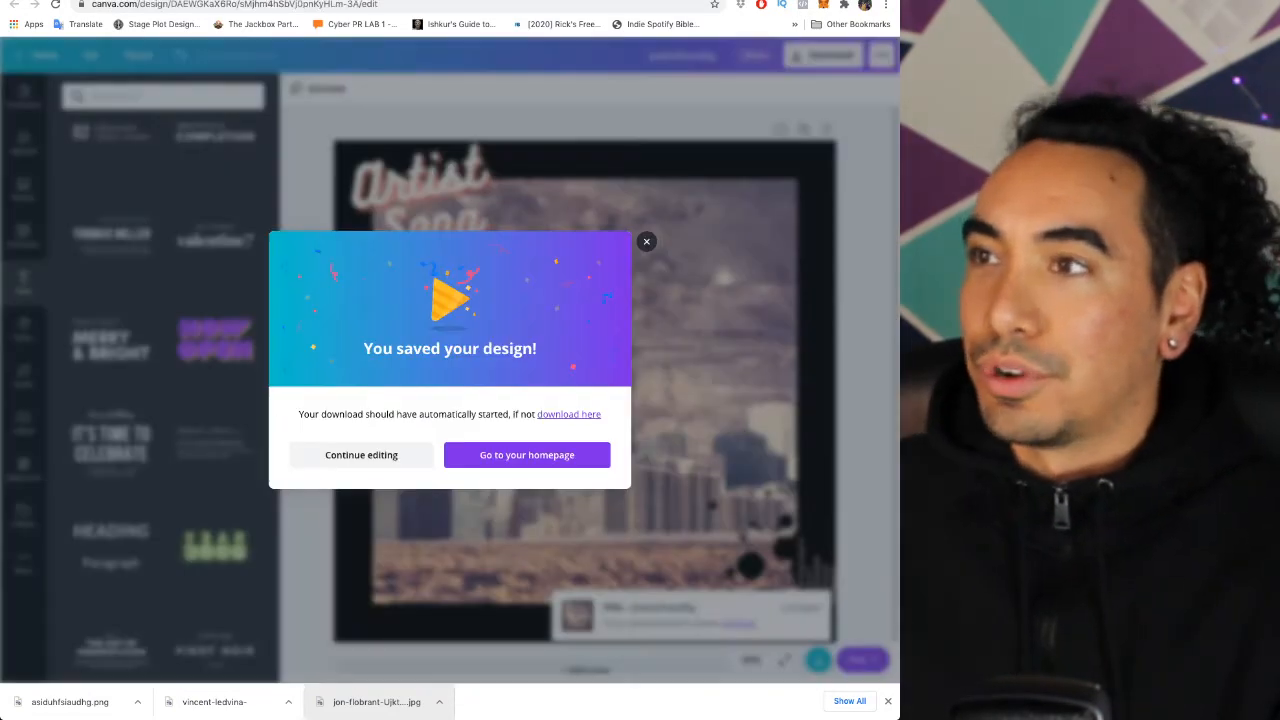
Switch to Canva and dismiss the saved-design message to return to the cover design
left_click(646, 241)
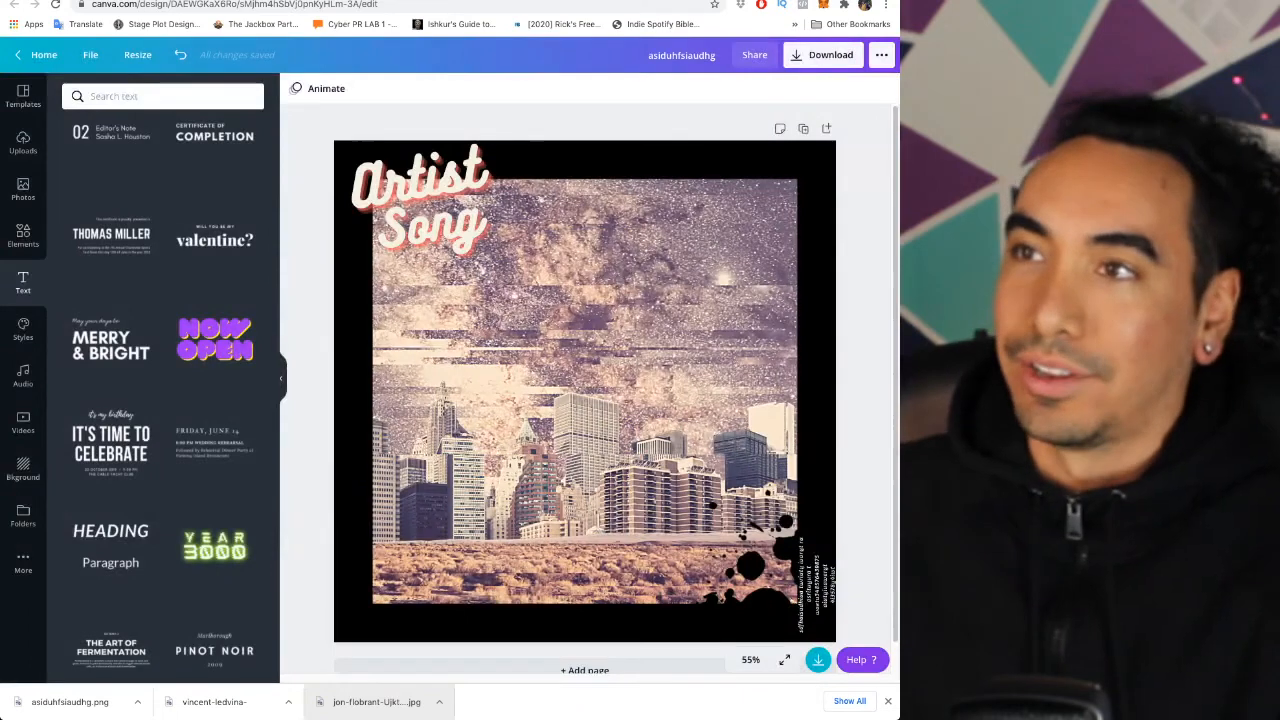